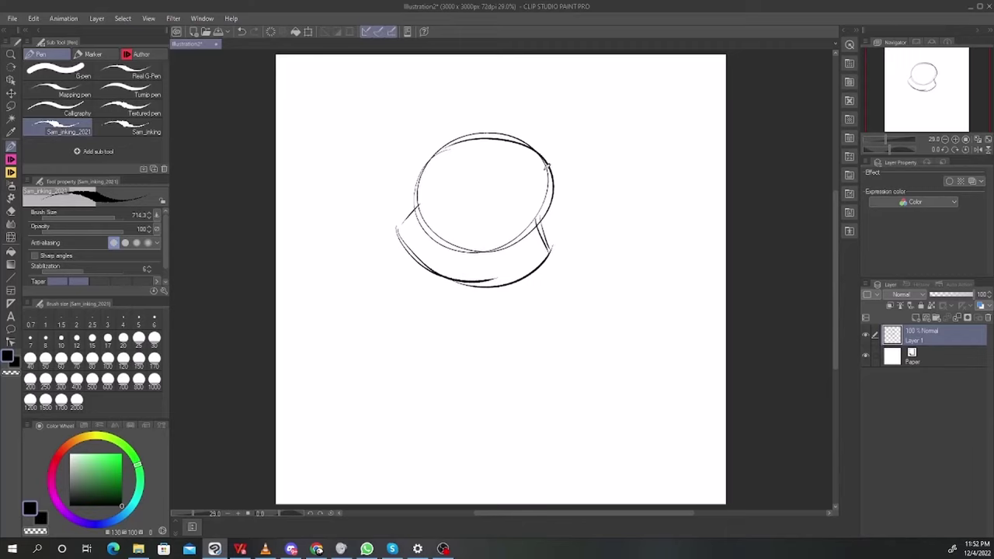
# Sketch a rounded ear on each upper side of the head
pyautogui.moveTo(415, 194); pyautogui.dragTo(444, 145)
pyautogui.hotkey('ctrl', 'z')
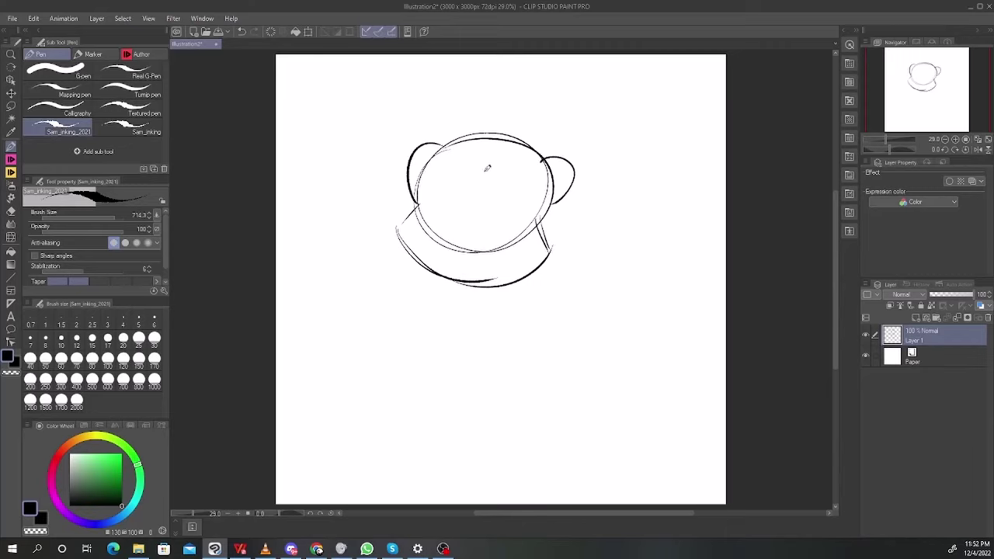
pyautogui.moveTo(596, 131); pyautogui.dragTo(512, 104)
pyautogui.hotkey('ctrl', 'z')
# Sketch the curved outer edge of the left eye on the lower face
pyautogui.scroll(1, 385, 208)
pyautogui.moveTo(382, 191)
pyautogui.mouseDown()
pyautogui.moveTo(382, 241)
pyautogui.moveTo(354, 229)
pyautogui.moveTo(410, 234)
pyautogui.mouseUp()
pyautogui.hotkey('ctrl', 'z')
pyautogui.hotkey('ctrl', 'z')
pyautogui.moveTo(395, 215)
pyautogui.mouseDown()
pyautogui.moveTo(382, 243)
pyautogui.moveTo(414, 250)
pyautogui.moveTo(443, 306)
pyautogui.mouseUp()
pyautogui.press('c')
pyautogui.hotkey('ctrl', 'z')
pyautogui.hotkey('ctrl', 'z')
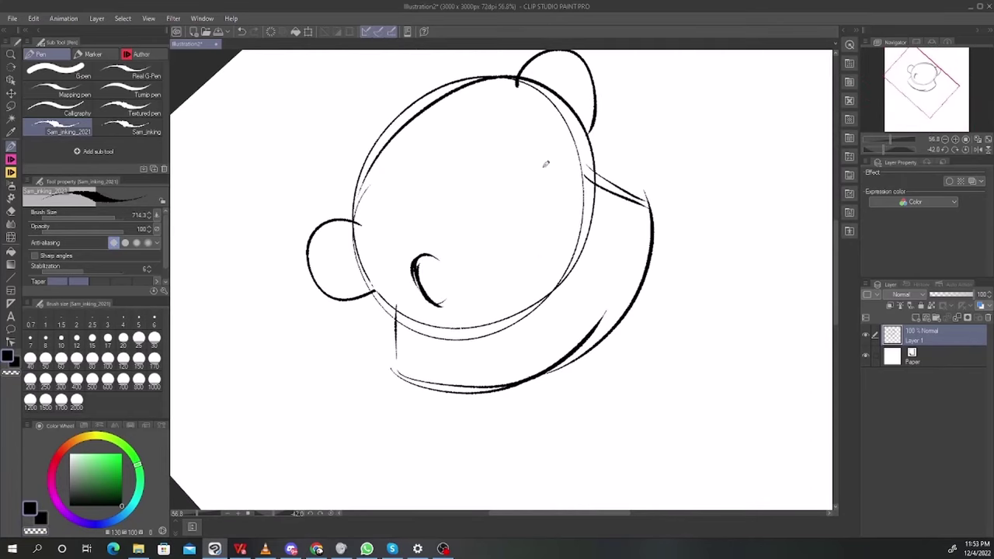
# Outline both eyes as slanted ovals on the lower half of the face
pyautogui.moveTo(450, 174); pyautogui.dragTo(395, 174)
pyautogui.hotkey('ctrl', 'z')
pyautogui.moveTo(427, 251); pyautogui.dragTo(436, 253)
pyautogui.moveTo(511, 243)
pyautogui.mouseDown()
pyautogui.moveTo(528, 233)
pyautogui.moveTo(539, 251)
pyautogui.moveTo(497, 253)
pyautogui.mouseUp()
pyautogui.moveTo(627, 233)
pyautogui.mouseDown()
pyautogui.moveTo(648, 270)
pyautogui.moveTo(598, 191)
pyautogui.mouseUp()
# Sketch a rounder left cheek curve that runs into the chin line
pyautogui.moveTo(400, 320)
pyautogui.mouseDown()
pyautogui.moveTo(418, 389)
pyautogui.moveTo(531, 377)
pyautogui.mouseUp()
pyautogui.hotkey('ctrl', 'z')
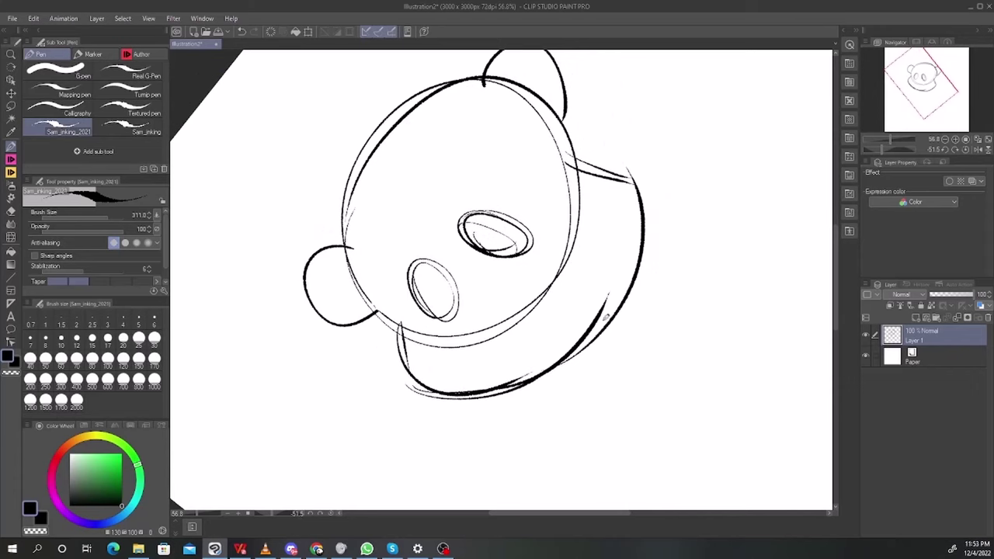
pyautogui.scroll(1, 483, 303)
pyautogui.hotkey('ctrl', 'z')
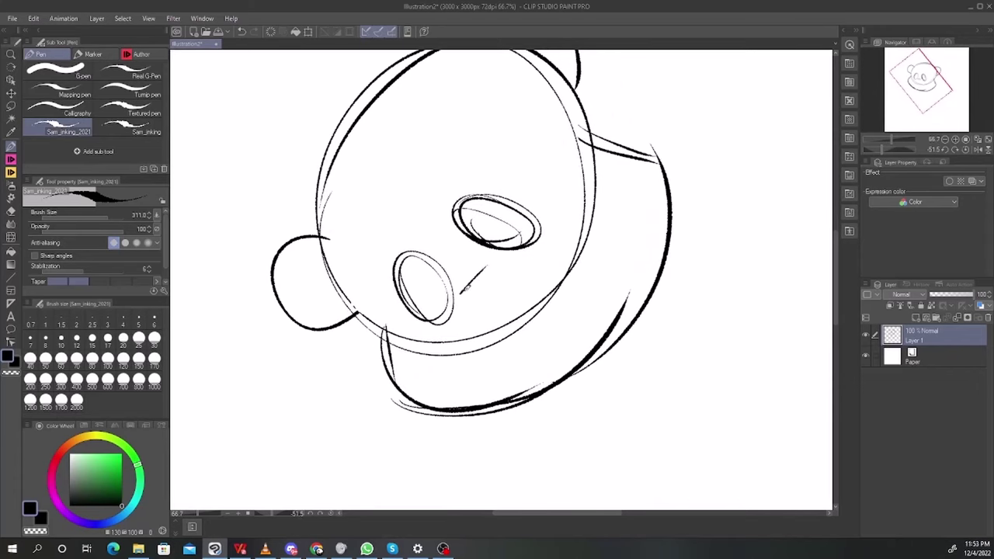
# Draw a small rounded nose between the eyes with a curved smiling mouth below it
pyautogui.moveTo(482, 268)
pyautogui.mouseDown()
pyautogui.moveTo(492, 293)
pyautogui.moveTo(506, 295)
pyautogui.moveTo(501, 306)
pyautogui.moveTo(479, 296)
pyautogui.moveTo(508, 295)
pyautogui.moveTo(518, 265)
pyautogui.mouseUp()
pyautogui.hotkey('ctrl', 'z')
pyautogui.moveTo(628, 267); pyautogui.dragTo(609, 344)
pyautogui.hotkey('ctrl', 'z')
pyautogui.hotkey('ctrl', 'z')
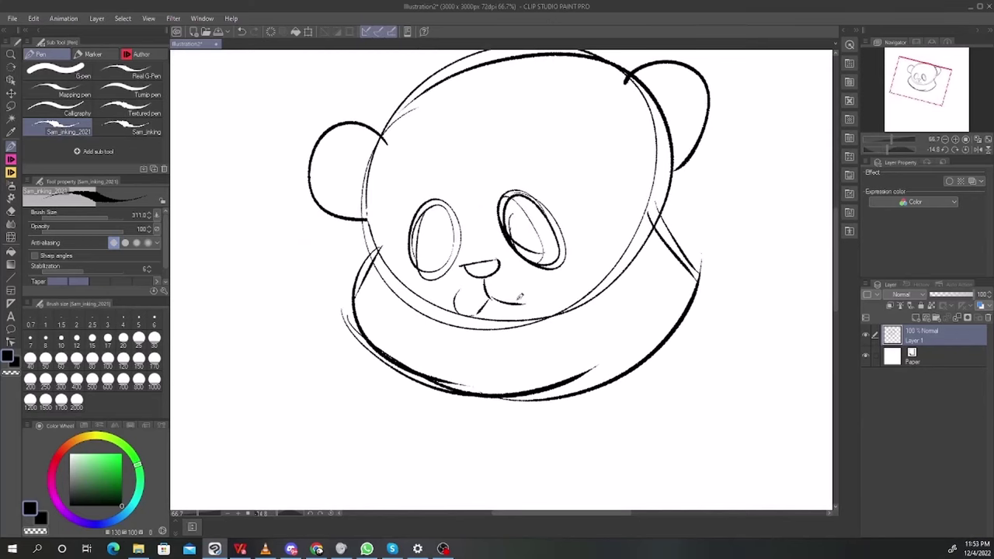
pyautogui.moveTo(488, 308); pyautogui.dragTo(541, 280)
pyautogui.moveTo(602, 265); pyautogui.dragTo(512, 295)
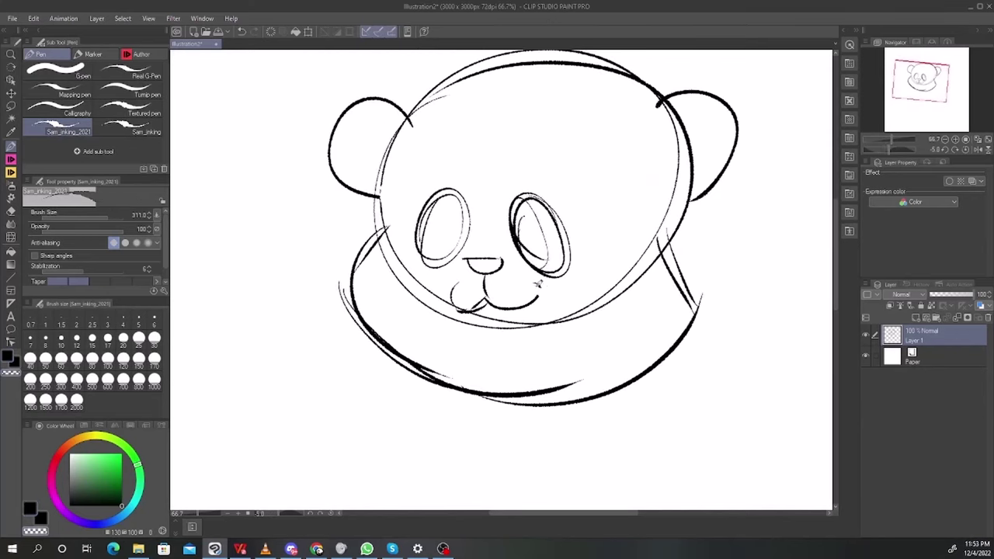
# Erase the stray strokes inside the eyes, refine the right eye's outline and draw the left pupil's edge
pyautogui.moveTo(449, 216); pyautogui.dragTo(468, 259)
pyautogui.moveTo(581, 232)
pyautogui.mouseDown()
pyautogui.moveTo(537, 221)
pyautogui.moveTo(550, 219)
pyautogui.mouseUp()
pyautogui.hotkey('ctrl', 'z')
pyautogui.press('c')
pyautogui.moveTo(552, 278)
pyautogui.mouseDown()
pyautogui.moveTo(477, 201)
pyautogui.moveTo(497, 250)
pyautogui.mouseUp()
pyautogui.press('c')
pyautogui.moveTo(499, 174); pyautogui.dragTo(548, 247)
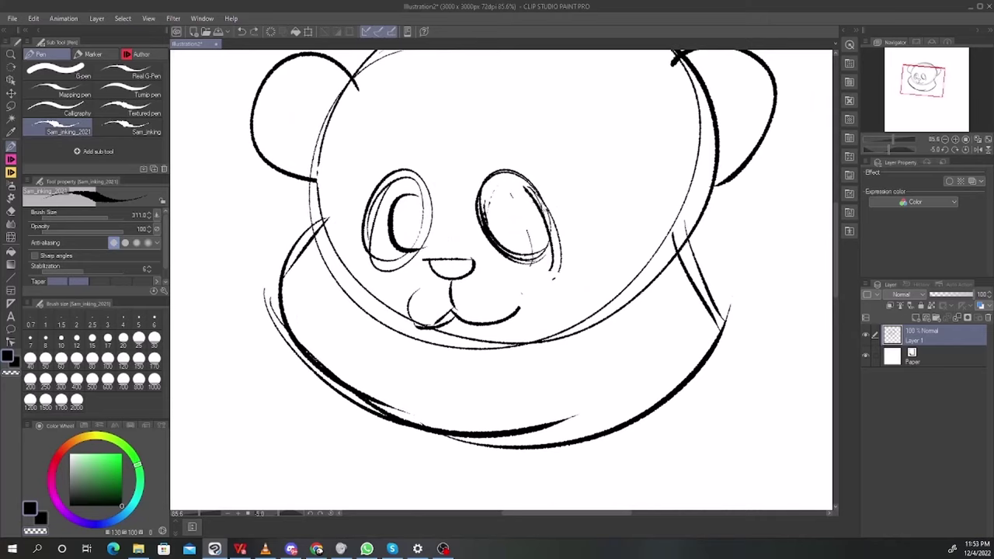
# Draw the right pupil and fill both pupils solid black, with small white highlights
pyautogui.moveTo(528, 192); pyautogui.dragTo(546, 242)
pyautogui.hotkey('ctrl', 'z')
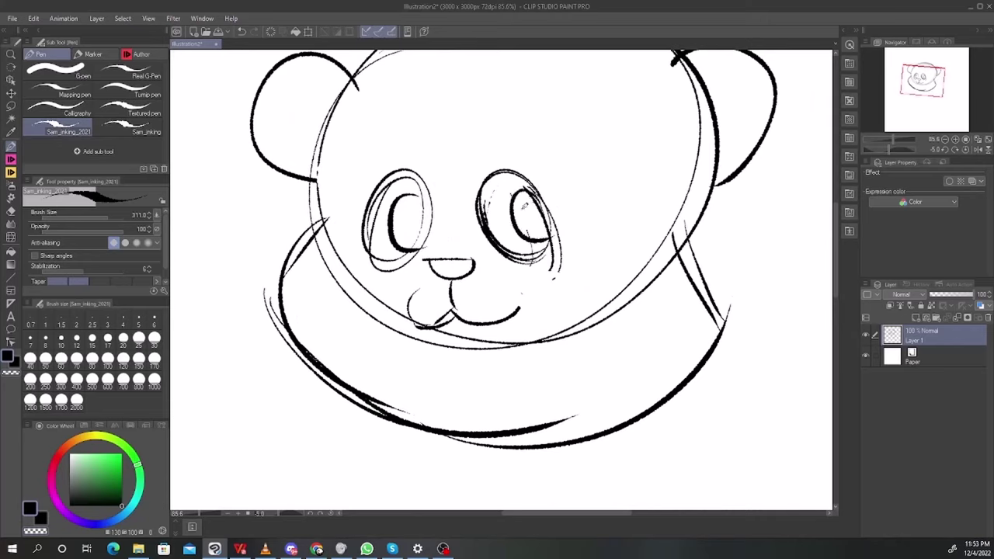
pyautogui.moveTo(515, 198)
pyautogui.mouseDown()
pyautogui.moveTo(531, 238)
pyautogui.moveTo(546, 241)
pyautogui.mouseUp()
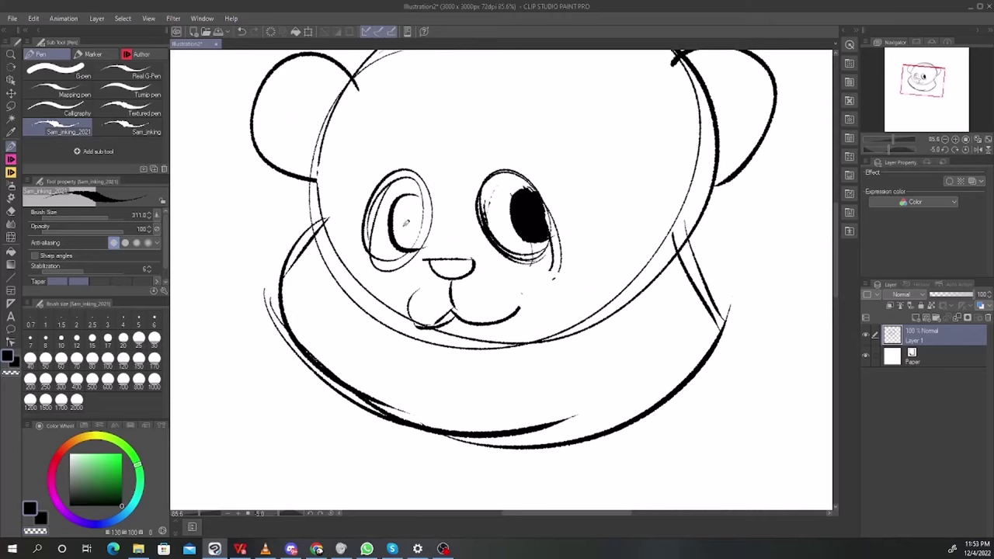
pyautogui.moveTo(399, 196)
pyautogui.mouseDown()
pyautogui.moveTo(394, 240)
pyautogui.moveTo(433, 246)
pyautogui.mouseUp()
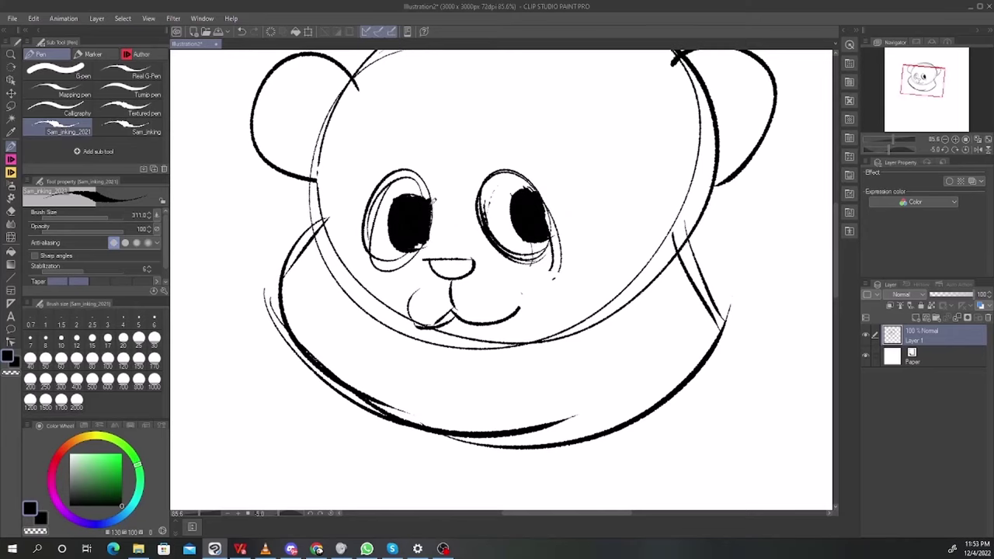
pyautogui.moveTo(432, 199); pyautogui.dragTo(435, 220)
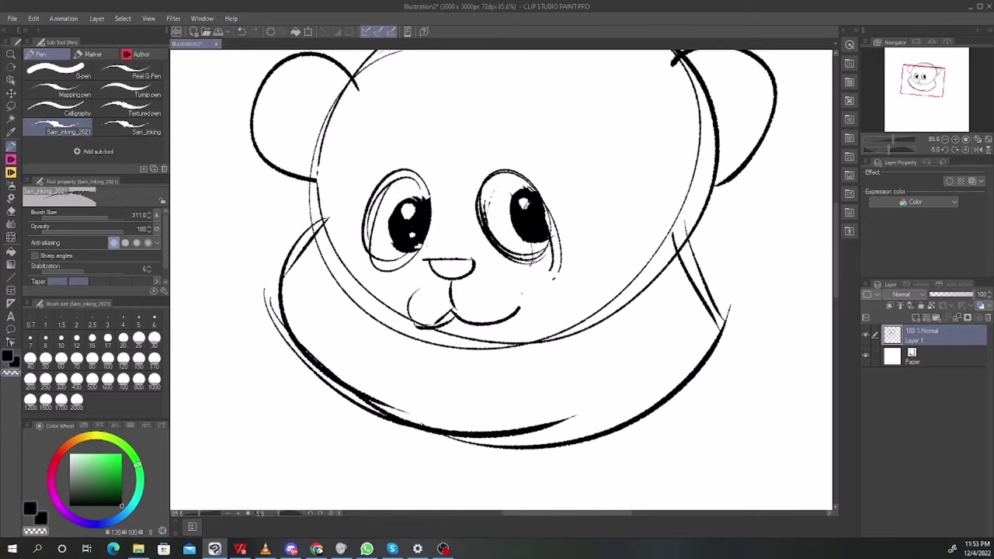
pyautogui.moveTo(539, 193); pyautogui.dragTo(550, 233)
# Draw a short arched eyebrow above each eye
pyautogui.scroll(-4, 546, 178)
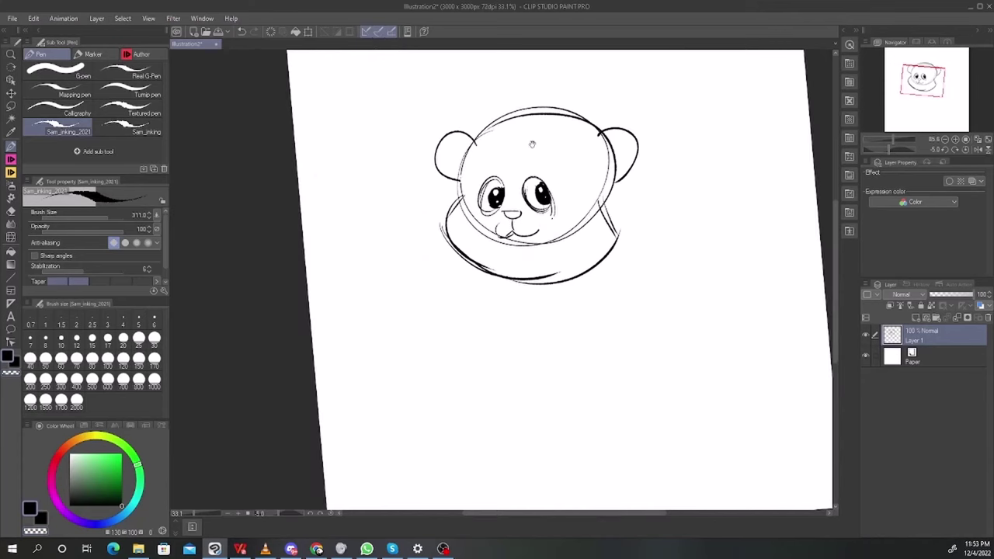
pyautogui.scroll(4, 552, 175)
pyautogui.scroll(-1, 431, 171)
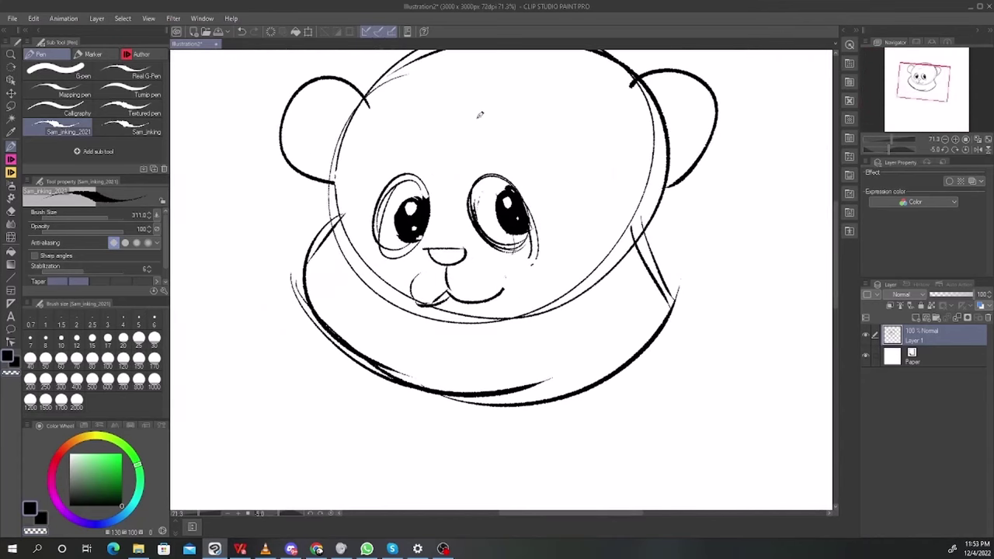
pyautogui.moveTo(480, 144); pyautogui.dragTo(511, 142)
pyautogui.moveTo(372, 171); pyautogui.dragTo(397, 153)
# Erase the wide mouth and redraw it as a smaller double curve under the nose
pyautogui.press('c')
pyautogui.moveTo(444, 298)
pyautogui.mouseDown()
pyautogui.moveTo(419, 297)
pyautogui.moveTo(453, 306)
pyautogui.mouseUp()
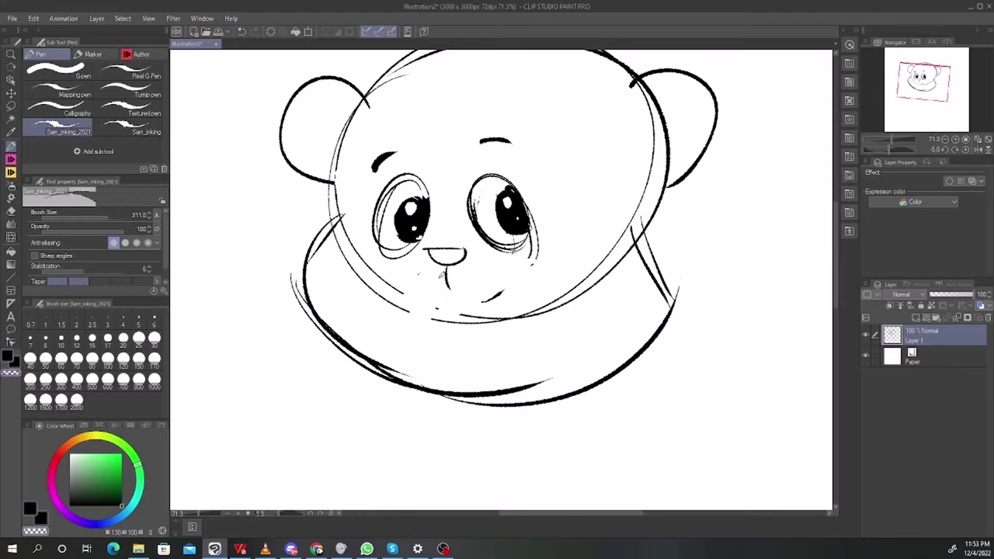
pyautogui.press('c')
pyautogui.scroll(-5, 521, 280)
pyautogui.moveTo(542, 263); pyautogui.dragTo(531, 247)
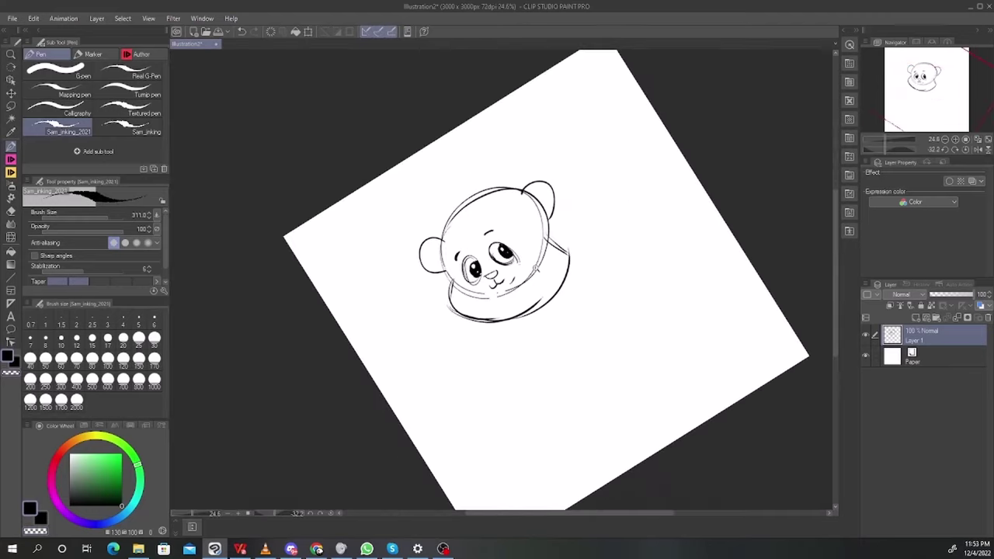
pyautogui.scroll(5, 531, 246)
pyautogui.moveTo(457, 318); pyautogui.dragTo(475, 320)
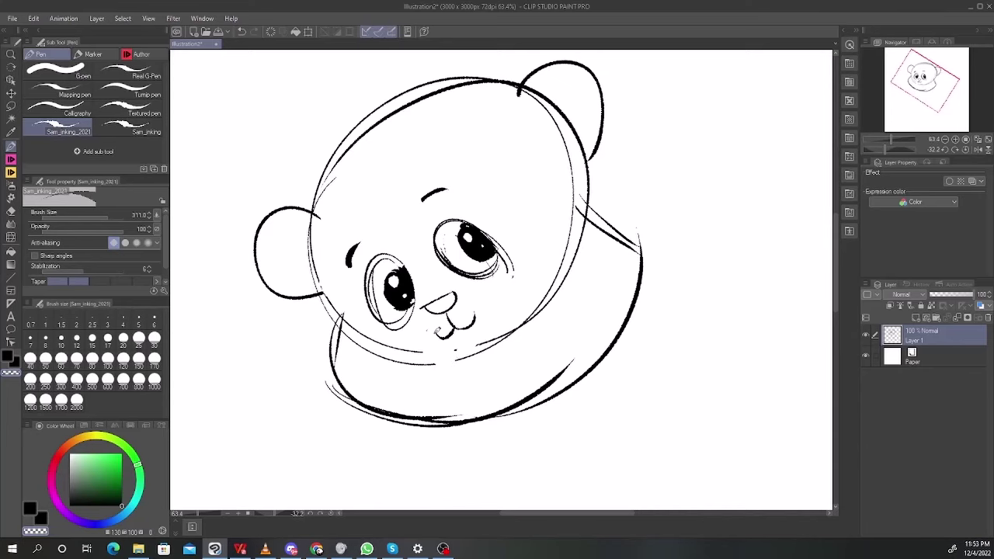
# Erase the overlapping lines at the left cheek and redraw the cheek as one continuous contour
pyautogui.moveTo(674, 320)
pyautogui.mouseDown()
pyautogui.moveTo(661, 368)
pyautogui.moveTo(618, 420)
pyautogui.mouseUp()
pyautogui.press('c')
pyautogui.moveTo(370, 238); pyautogui.dragTo(400, 307)
pyautogui.hotkey('ctrl', 'z')
pyautogui.press('c')
pyautogui.moveTo(361, 268)
pyautogui.mouseDown()
pyautogui.moveTo(351, 234)
pyautogui.moveTo(336, 232)
pyautogui.mouseUp()
pyautogui.moveTo(378, 207); pyautogui.dragTo(391, 258)
pyautogui.moveTo(364, 268); pyautogui.dragTo(395, 303)
# Erase part of the head's upper-left outline and replace it with loose, pointed hair strokes
pyautogui.press('c')
pyautogui.moveTo(402, 198)
pyautogui.mouseDown()
pyautogui.moveTo(386, 257)
pyautogui.moveTo(375, 243)
pyautogui.moveTo(365, 262)
pyautogui.moveTo(344, 161)
pyautogui.moveTo(379, 122)
pyautogui.mouseUp()
pyautogui.hotkey('ctrl', 'z')
pyautogui.moveTo(511, 119)
pyautogui.mouseDown()
pyautogui.moveTo(442, 104)
pyautogui.moveTo(317, 194)
pyautogui.mouseUp()
pyautogui.press('c')
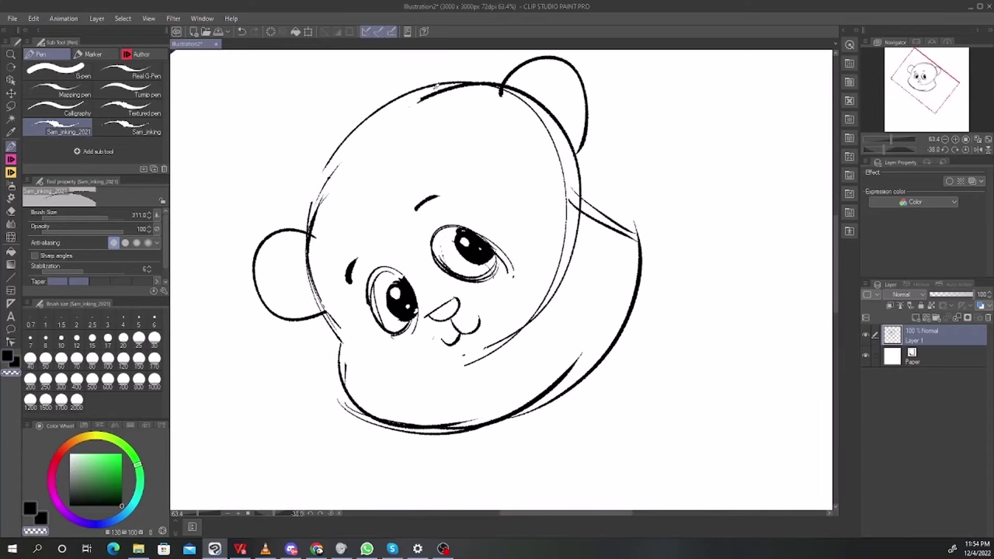
pyautogui.moveTo(438, 87); pyautogui.dragTo(323, 172)
pyautogui.press('c')
pyautogui.moveTo(431, 90)
pyautogui.mouseDown()
pyautogui.moveTo(318, 122)
pyautogui.moveTo(269, 178)
pyautogui.mouseUp()
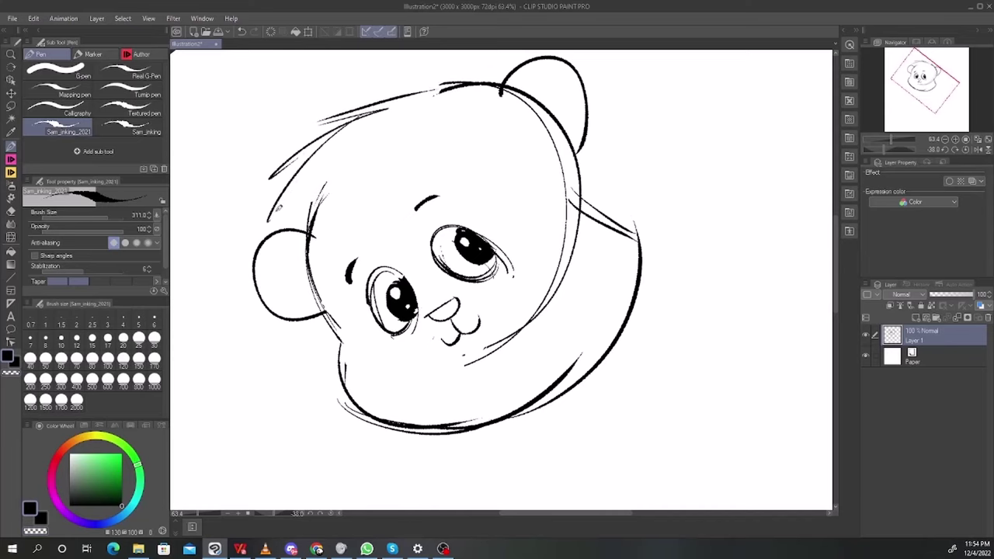
pyautogui.moveTo(333, 151); pyautogui.dragTo(268, 221)
# Erase the right jaw and the leftover inner circle lines on the right of the face
pyautogui.moveTo(497, 310); pyautogui.dragTo(499, 269)
pyautogui.moveTo(528, 252); pyautogui.dragTo(556, 356)
pyautogui.press('c')
pyautogui.moveTo(614, 216)
pyautogui.mouseDown()
pyautogui.moveTo(614, 322)
pyautogui.moveTo(423, 295)
pyautogui.mouseUp()
pyautogui.hotkey('ctrl', 'z')
pyautogui.hotkey('ctrl', 'z')
pyautogui.hotkey('ctrl', 'z')
pyautogui.hotkey('ctrl', 'z')
pyautogui.hotkey('ctrl', 'z')
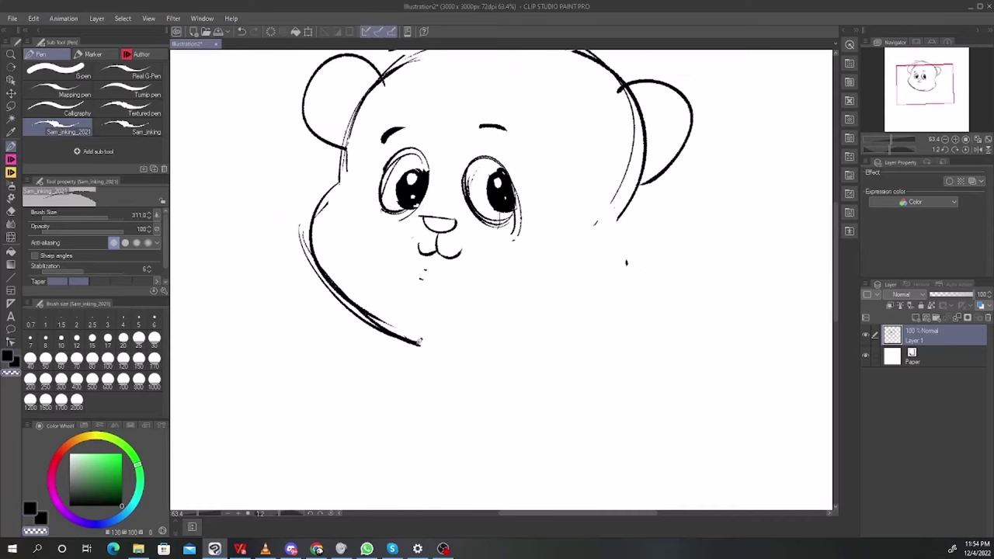
pyautogui.moveTo(398, 334)
pyautogui.mouseDown()
pyautogui.moveTo(636, 201)
pyautogui.moveTo(615, 248)
pyautogui.moveTo(625, 294)
pyautogui.mouseUp()
pyautogui.hotkey('ctrl', 'z')
pyautogui.hotkey('ctrl', 'z')
pyautogui.moveTo(622, 216)
pyautogui.mouseDown()
pyautogui.moveTo(618, 274)
pyautogui.moveTo(631, 149)
pyautogui.moveTo(623, 288)
pyautogui.moveTo(565, 348)
pyautogui.moveTo(609, 194)
pyautogui.moveTo(456, 363)
pyautogui.moveTo(602, 257)
pyautogui.mouseUp()
pyautogui.hotkey('ctrl', 'z')
pyautogui.press('c')
pyautogui.press('c')
pyautogui.hotkey('ctrl', 'z')
pyautogui.hotkey('ctrl', 'z')
pyautogui.moveTo(666, 281); pyautogui.dragTo(625, 316)
pyautogui.moveTo(633, 326); pyautogui.dragTo(660, 408)
pyautogui.scroll(10, 660, 407)
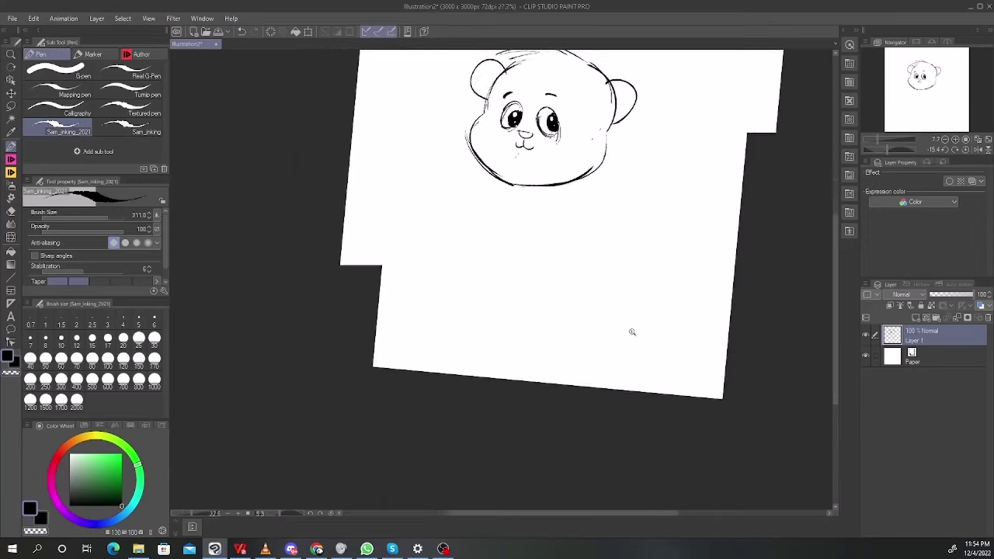
pyautogui.hotkey('ctrl', 'z')
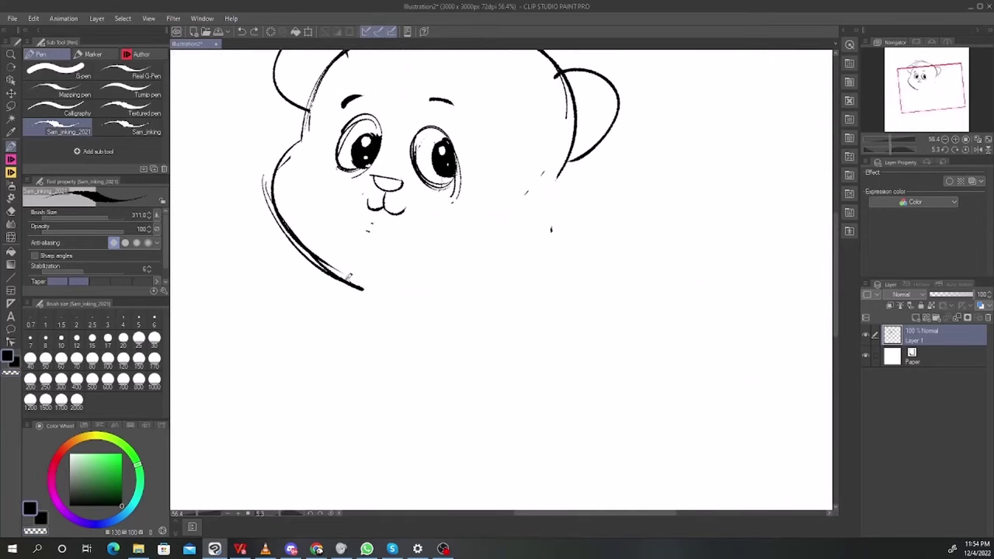
# Draw the chin as a wide curve toward the right and add a rounded right cheek below the ear
pyautogui.moveTo(351, 285)
pyautogui.mouseDown()
pyautogui.moveTo(409, 290)
pyautogui.moveTo(529, 253)
pyautogui.moveTo(546, 229)
pyautogui.mouseUp()
pyautogui.hotkey('ctrl', 'z')
pyautogui.hotkey('ctrl', 'z')
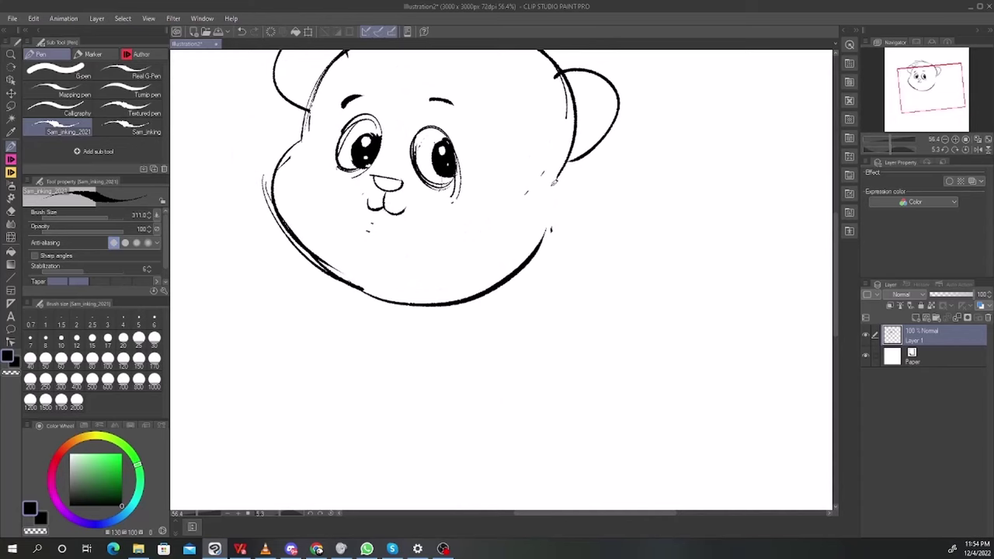
pyautogui.moveTo(559, 177); pyautogui.dragTo(531, 239)
pyautogui.moveTo(598, 150); pyautogui.dragTo(566, 131)
pyautogui.hotkey('ctrl', 'z')
pyautogui.moveTo(534, 171); pyautogui.dragTo(548, 226)
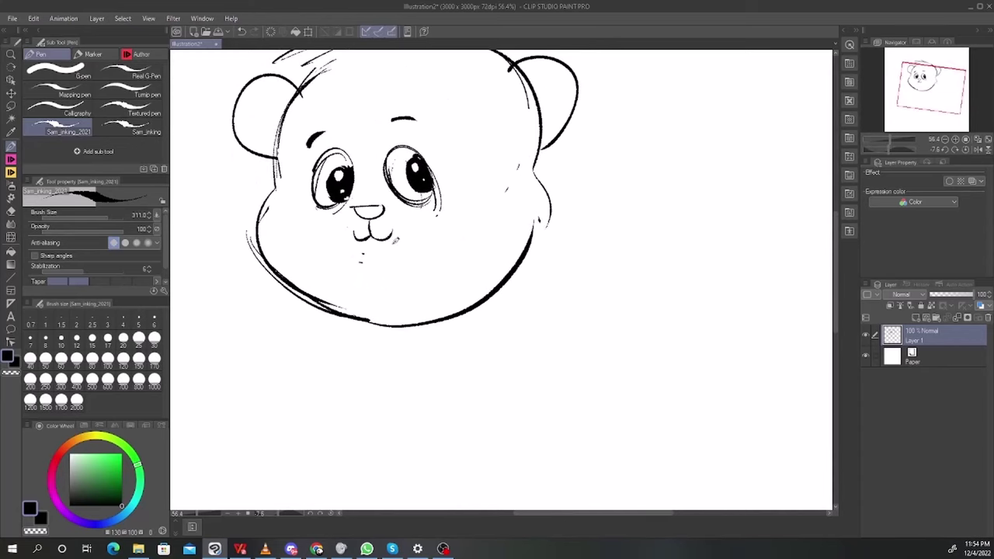
# Lasso the facial features, move them slightly down within the head, and deselect
pyautogui.press('m')
pyautogui.moveTo(374, 259)
pyautogui.mouseDown()
pyautogui.moveTo(328, 245)
pyautogui.moveTo(445, 235)
pyautogui.moveTo(396, 261)
pyautogui.mouseUp()
pyautogui.press('p')
pyautogui.hotkey('ctrl', 't')
pyautogui.moveTo(422, 221); pyautogui.dragTo(424, 245)
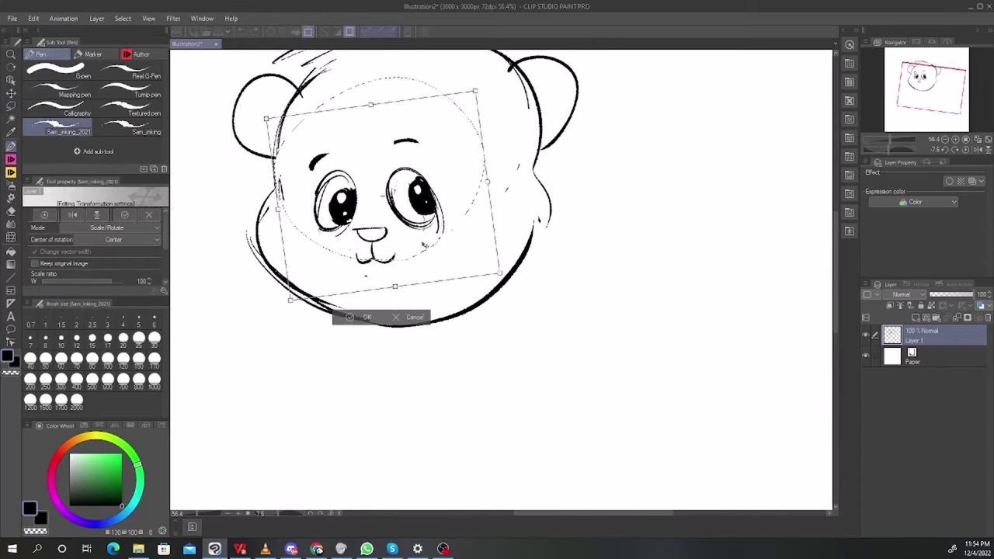
pyautogui.moveTo(515, 226); pyautogui.dragTo(513, 235)
pyautogui.press('Return')
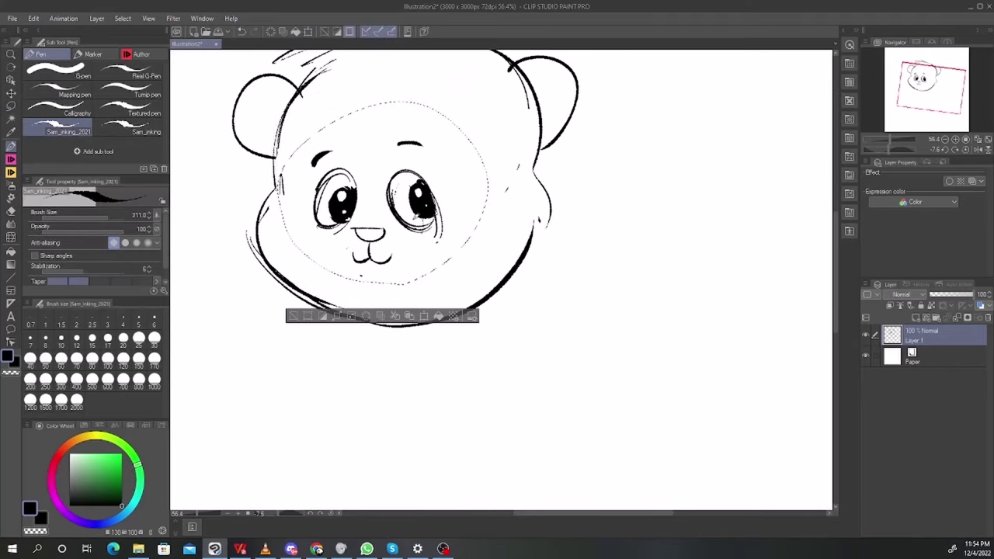
pyautogui.hotkey('ctrl', 'd')
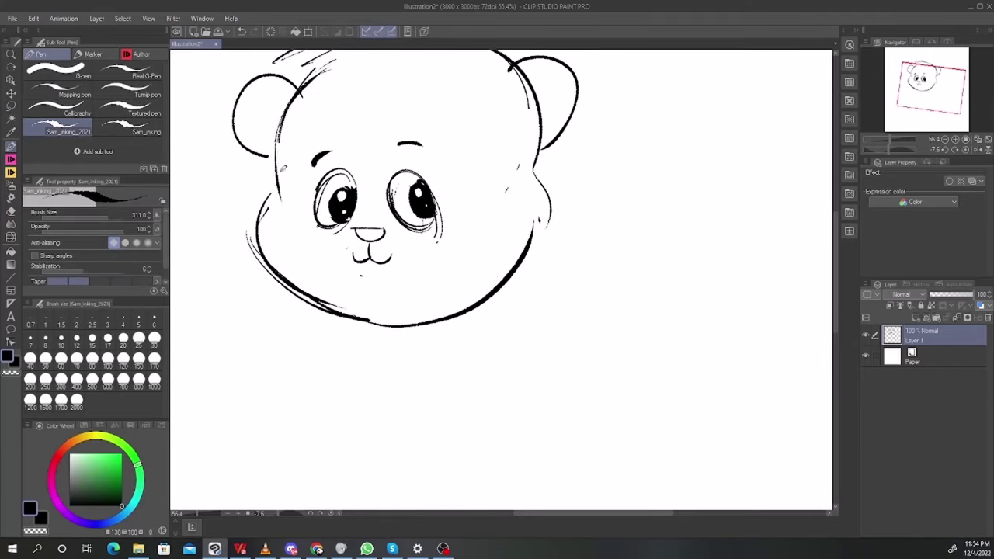
# Redraw the left temple line and join it to the left cheek curve
pyautogui.hotkey('ctrl', 'z')
pyautogui.moveTo(279, 135)
pyautogui.mouseDown()
pyautogui.moveTo(279, 202)
pyautogui.moveTo(258, 226)
pyautogui.moveTo(268, 207)
pyautogui.mouseUp()
pyautogui.press('c')
pyautogui.press('c')
pyautogui.moveTo(279, 202)
pyautogui.mouseDown()
pyautogui.moveTo(260, 230)
pyautogui.moveTo(269, 226)
pyautogui.moveTo(261, 258)
pyautogui.mouseUp()
pyautogui.hotkey('ctrl', 'z')
pyautogui.hotkey('ctrl', 'z')
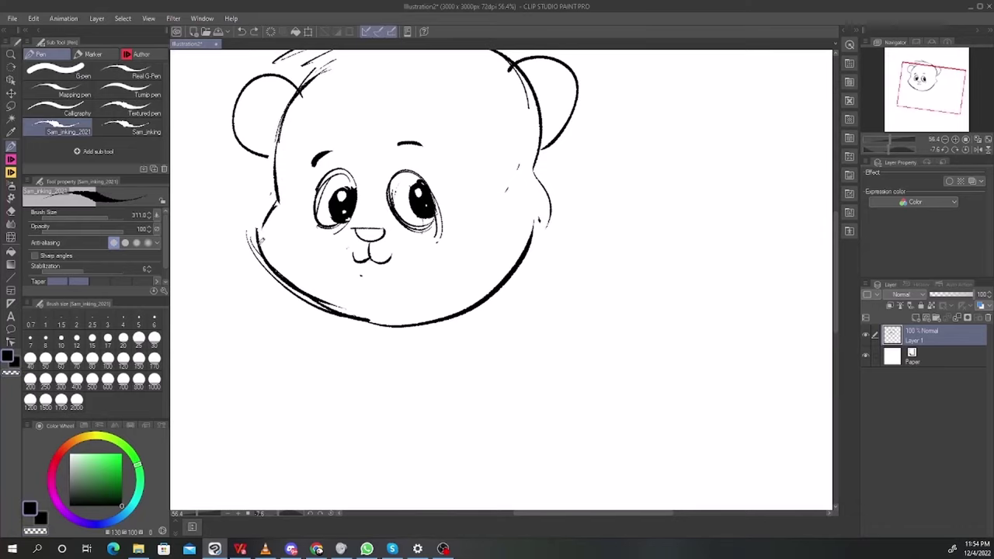
pyautogui.moveTo(265, 222); pyautogui.dragTo(261, 262)
pyautogui.scroll(-4, 464, 198)
pyautogui.scroll(2, 620, 254)
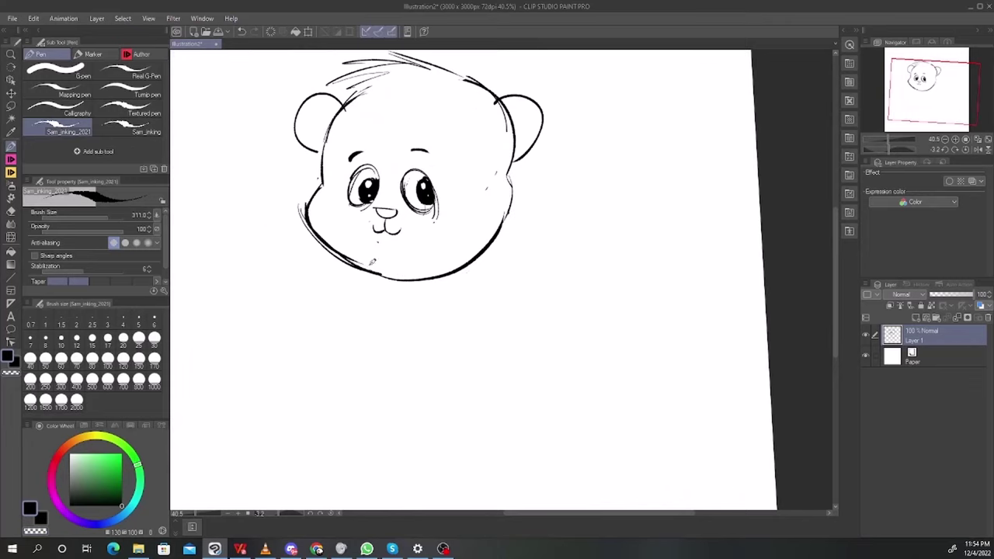
# Reshape and thicken the chin line along the bottom of the face
pyautogui.moveTo(369, 268)
pyautogui.mouseDown()
pyautogui.moveTo(490, 247)
pyautogui.moveTo(476, 250)
pyautogui.mouseUp()
pyautogui.press('c')
pyautogui.moveTo(452, 296)
pyautogui.mouseDown()
pyautogui.moveTo(381, 321)
pyautogui.moveTo(480, 269)
pyautogui.mouseUp()
pyautogui.press('c')
pyautogui.hotkey('ctrl', 'z')
pyautogui.hotkey('ctrl', 'z')
pyautogui.moveTo(373, 324)
pyautogui.mouseDown()
pyautogui.moveTo(464, 261)
pyautogui.moveTo(418, 313)
pyautogui.moveTo(461, 281)
pyautogui.mouseUp()
pyautogui.hotkey('ctrl', 'z')
# Rework the right ear's outline and add an inner curve to each ear
pyautogui.moveTo(564, 360)
pyautogui.mouseDown()
pyautogui.moveTo(507, 366)
pyautogui.moveTo(537, 362)
pyautogui.mouseUp()
pyautogui.press('c')
pyautogui.moveTo(466, 91)
pyautogui.mouseDown()
pyautogui.moveTo(505, 150)
pyautogui.moveTo(492, 94)
pyautogui.moveTo(491, 163)
pyautogui.mouseUp()
pyautogui.press('c')
pyautogui.moveTo(478, 125); pyautogui.dragTo(504, 143)
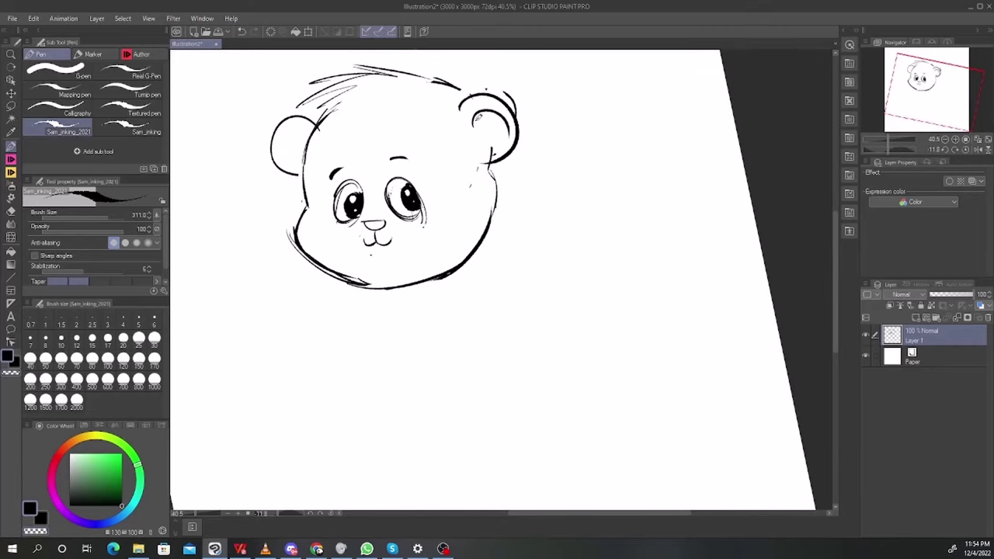
pyautogui.moveTo(298, 163); pyautogui.dragTo(308, 136)
pyautogui.moveTo(501, 131)
pyautogui.mouseDown()
pyautogui.moveTo(459, 184)
pyautogui.moveTo(495, 94)
pyautogui.mouseUp()
pyautogui.moveTo(436, 118); pyautogui.dragTo(468, 130)
pyautogui.scroll(5, 427, 110)
pyautogui.scroll(-3, 483, 154)
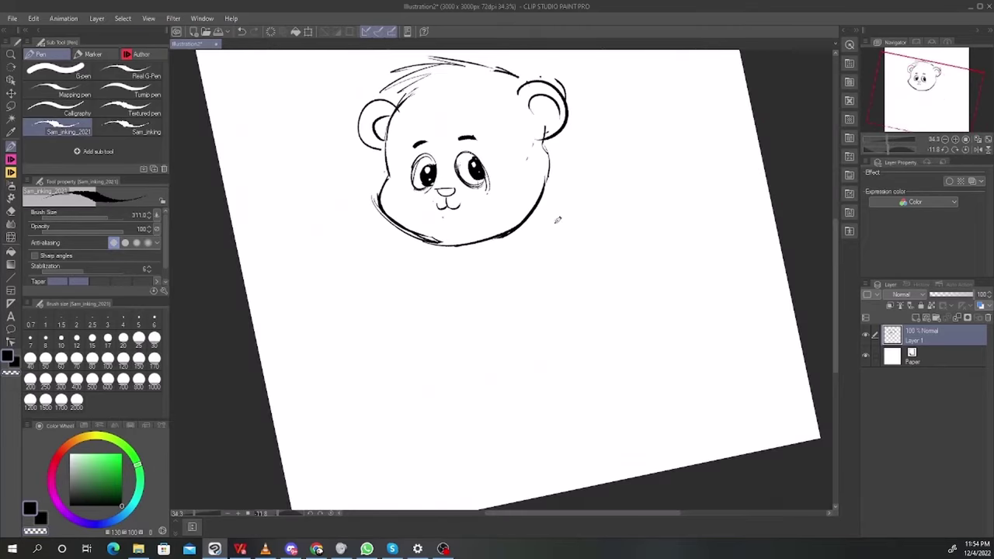
# Redraw the right cheek contour between the ear and the jaw
pyautogui.moveTo(579, 272); pyautogui.dragTo(579, 290)
pyautogui.scroll(1, 574, 176)
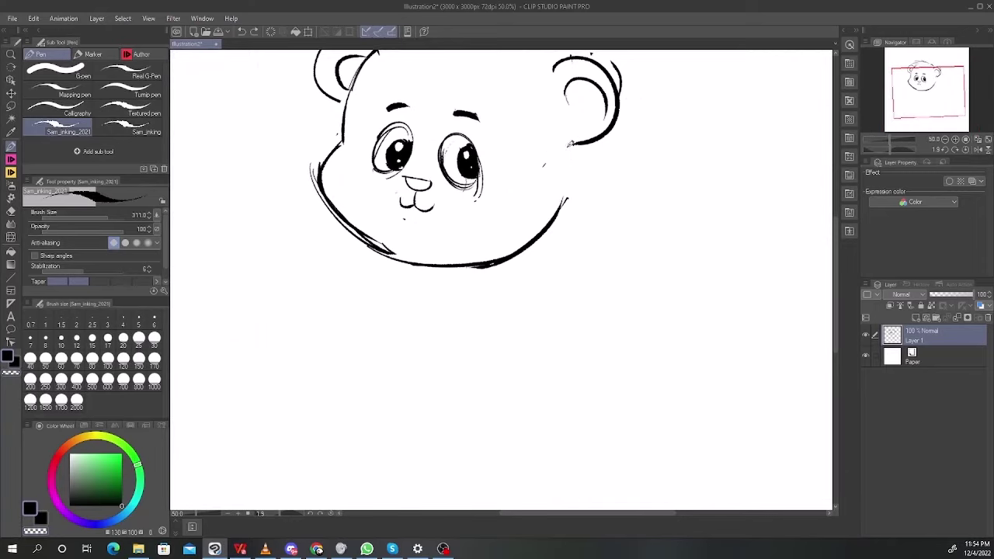
pyautogui.scroll(-3, 528, 161)
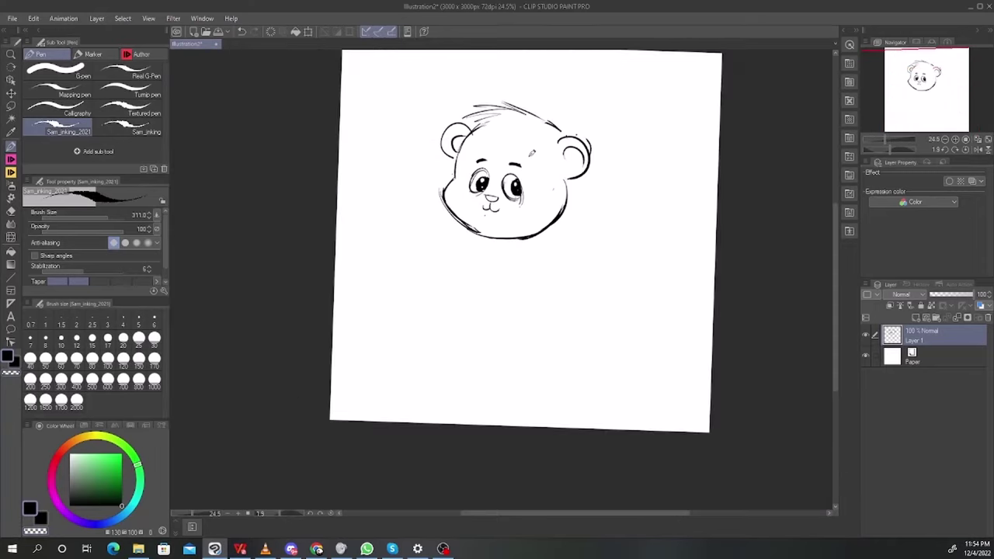
pyautogui.scroll(4, 646, 206)
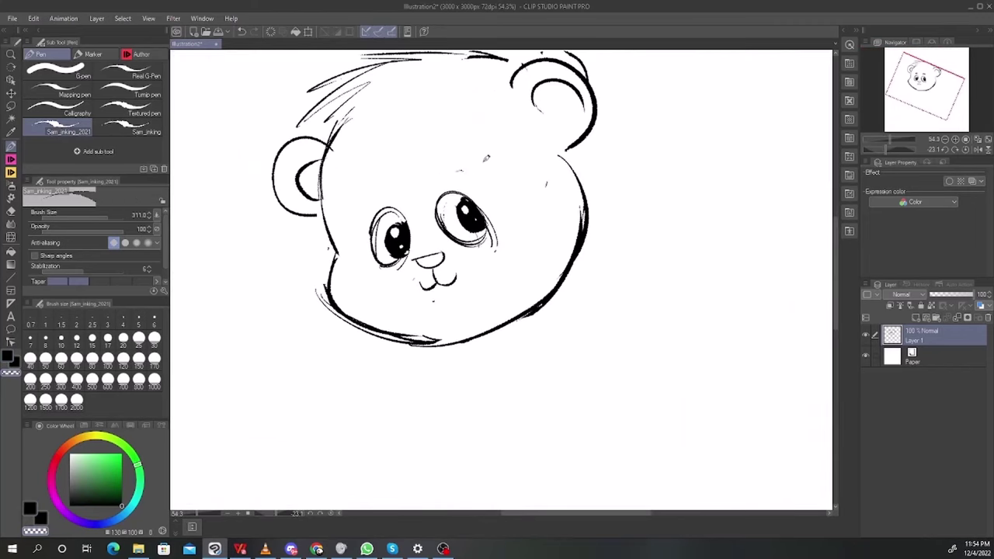
# Redraw both eyebrows as short, thick arcs above the eyes
pyautogui.moveTo(432, 180); pyautogui.dragTo(456, 175)
pyautogui.hotkey('ctrl', 'z')
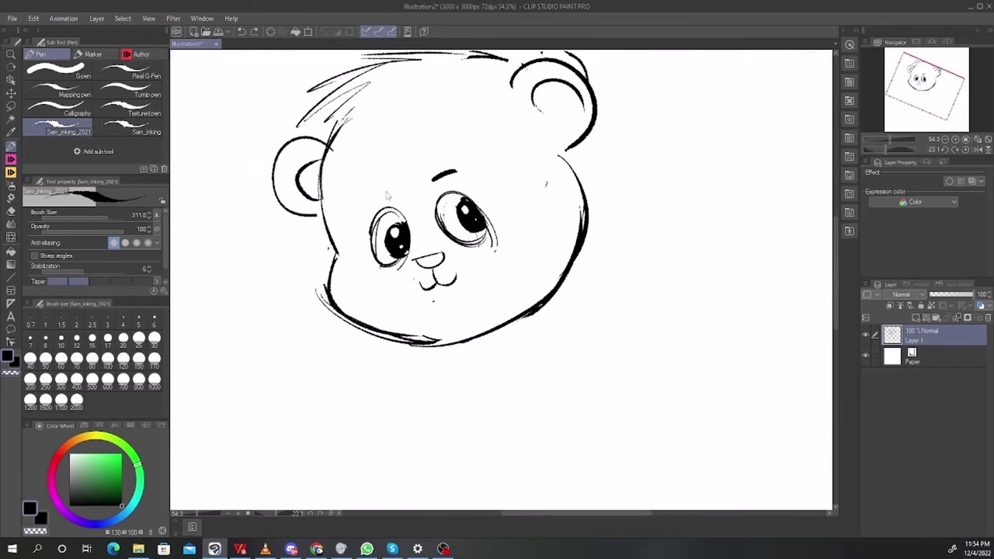
pyautogui.moveTo(367, 199); pyautogui.dragTo(374, 189)
pyautogui.moveTo(434, 281)
pyautogui.mouseDown()
pyautogui.moveTo(437, 214)
pyautogui.moveTo(424, 223)
pyautogui.mouseUp()
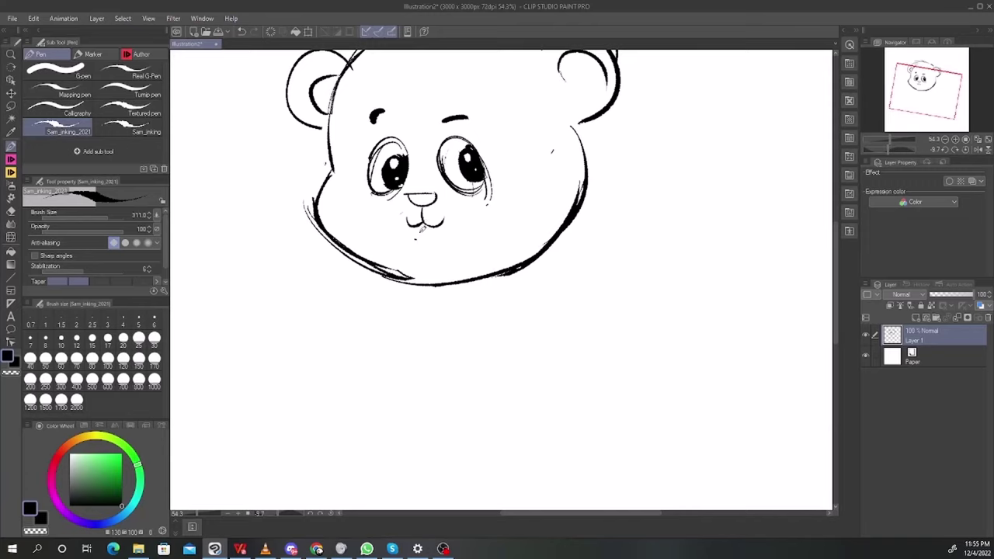
# Sketch the bear's torso below the head with two curved sides, a rounded belly line and the first leg lines
pyautogui.scroll(-2, 425, 242)
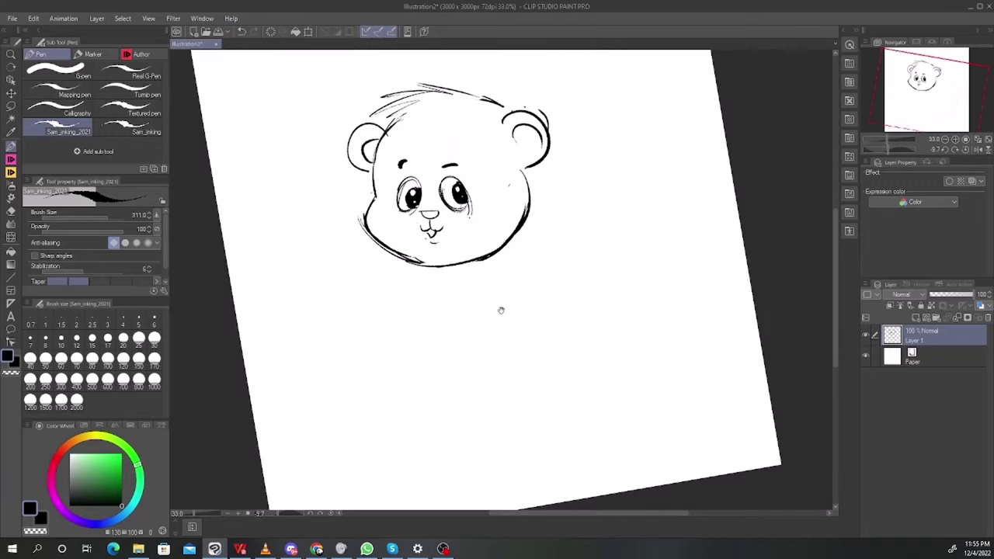
pyautogui.moveTo(419, 256); pyautogui.dragTo(413, 301)
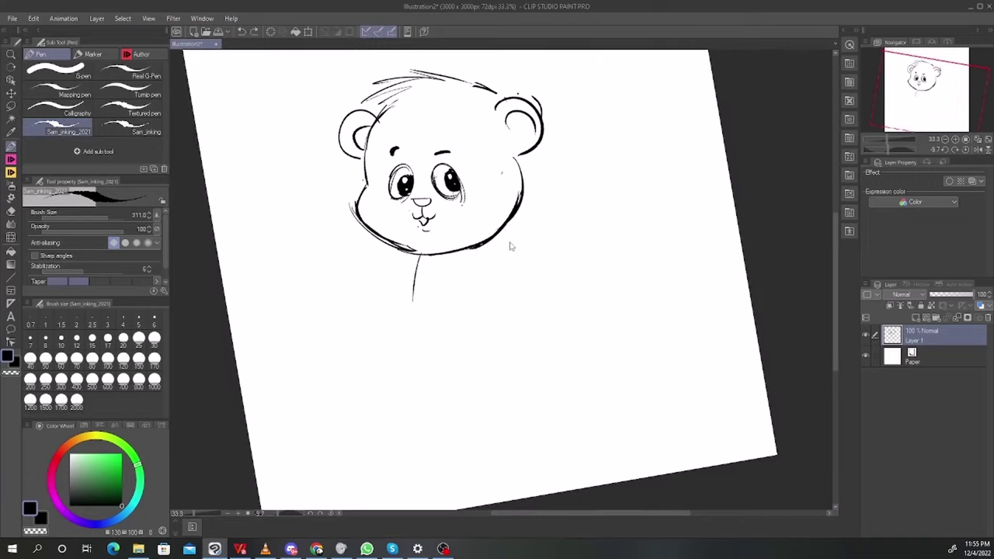
pyautogui.moveTo(509, 230)
pyautogui.mouseDown()
pyautogui.moveTo(525, 296)
pyautogui.moveTo(494, 354)
pyautogui.mouseUp()
pyautogui.hotkey('ctrl', 'z')
pyautogui.moveTo(418, 326); pyautogui.dragTo(500, 329)
pyautogui.moveTo(510, 231); pyautogui.dragTo(490, 319)
pyautogui.moveTo(485, 334); pyautogui.dragTo(481, 298)
pyautogui.moveTo(416, 291); pyautogui.dragTo(444, 333)
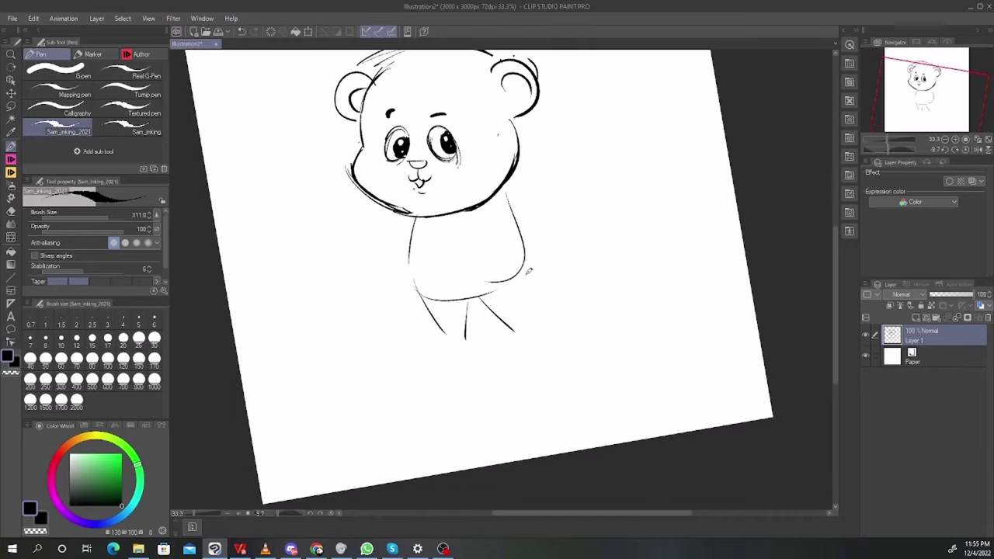
# Draw the right leg's outer line and sketch both feet with rounded tops and flat soles
pyautogui.moveTo(526, 262); pyautogui.dragTo(529, 330)
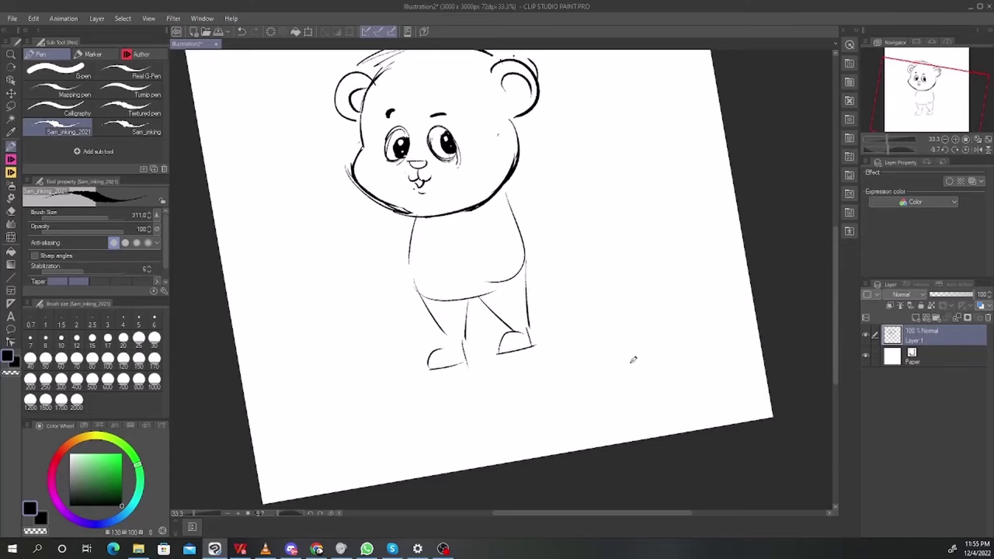
pyautogui.moveTo(639, 376); pyautogui.dragTo(582, 348)
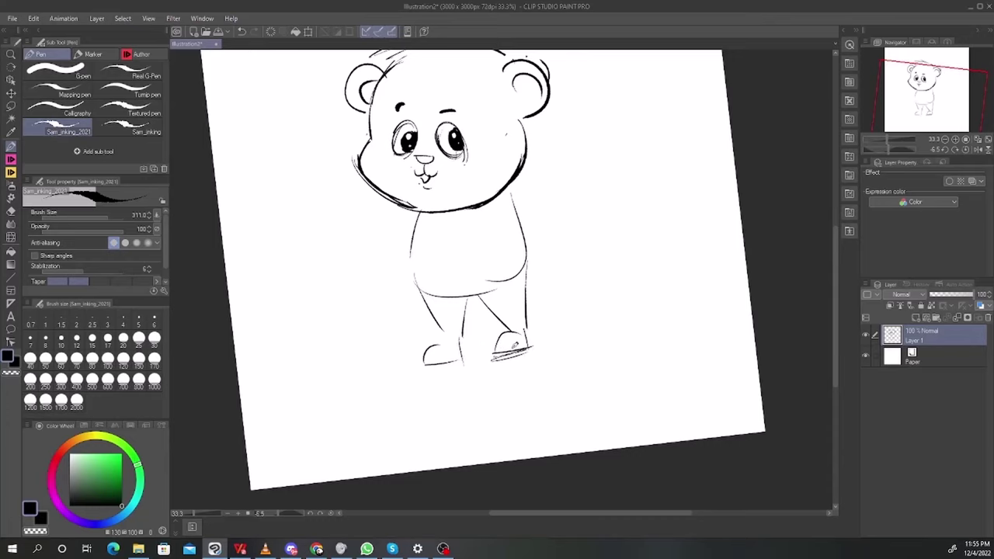
pyautogui.moveTo(432, 358); pyautogui.dragTo(462, 353)
pyautogui.moveTo(628, 359); pyautogui.dragTo(611, 384)
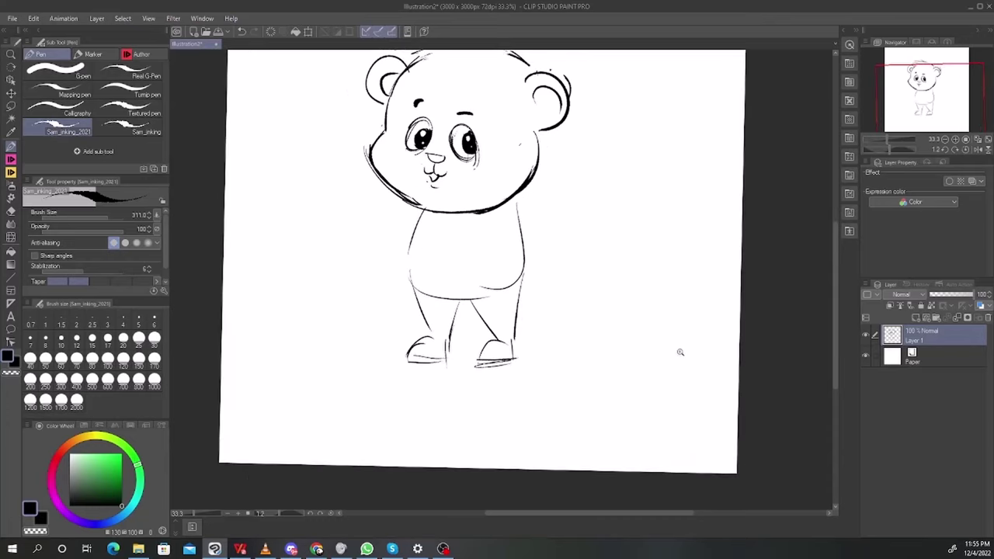
# Straighten the canvas view and enlarge the whole bear sketch so it fills more of the canvas
pyautogui.moveTo(681, 353); pyautogui.dragTo(660, 347)
pyautogui.moveTo(704, 321); pyautogui.dragTo(700, 317)
pyautogui.hotkey('ctrl', 't')
pyautogui.moveTo(620, 355); pyautogui.dragTo(637, 378)
pyautogui.press('Return')
pyautogui.press('p')
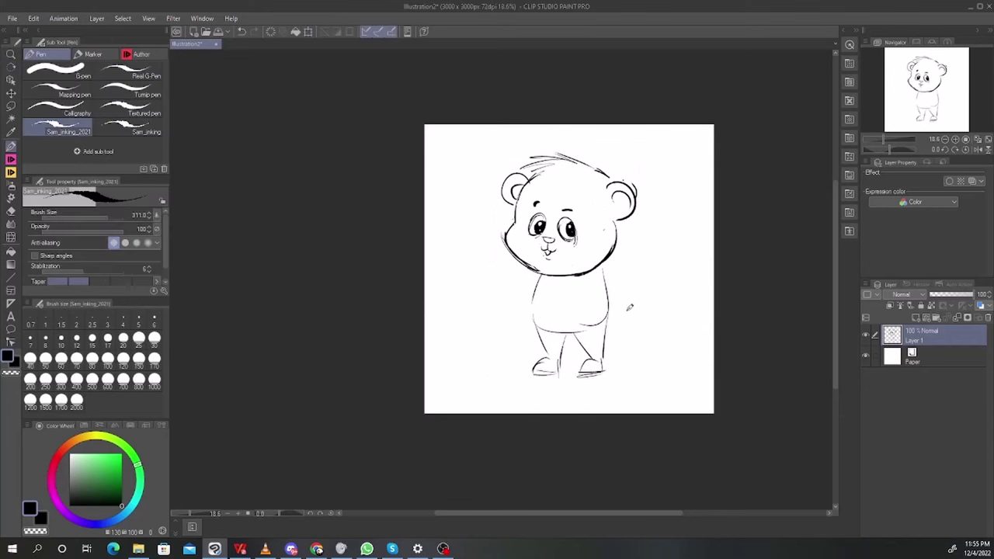
# Sketch the bent left arm with its paw and the two rounded top lobes of a heart over the chest
pyautogui.scroll(2, 634, 339)
pyautogui.scroll(1, 450, 247)
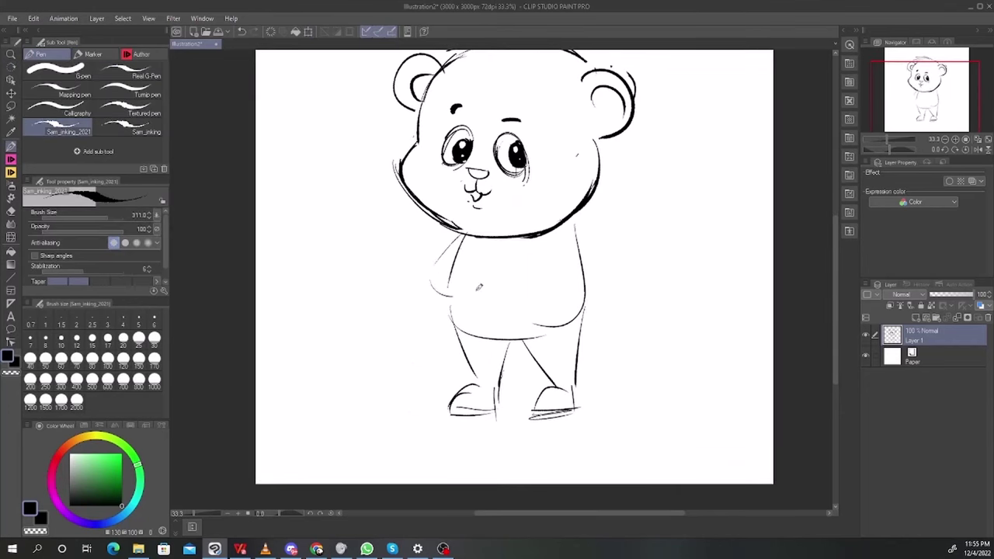
pyautogui.moveTo(449, 266)
pyautogui.mouseDown()
pyautogui.moveTo(475, 258)
pyautogui.moveTo(482, 269)
pyautogui.moveTo(500, 204)
pyautogui.moveTo(594, 233)
pyautogui.mouseUp()
pyautogui.hotkey('ctrl', 'z')
pyautogui.hotkey('ctrl', 'z')
pyautogui.hotkey('ctrl', 'z')
pyautogui.hotkey('ctrl', 'z')
pyautogui.moveTo(539, 208); pyautogui.dragTo(599, 230)
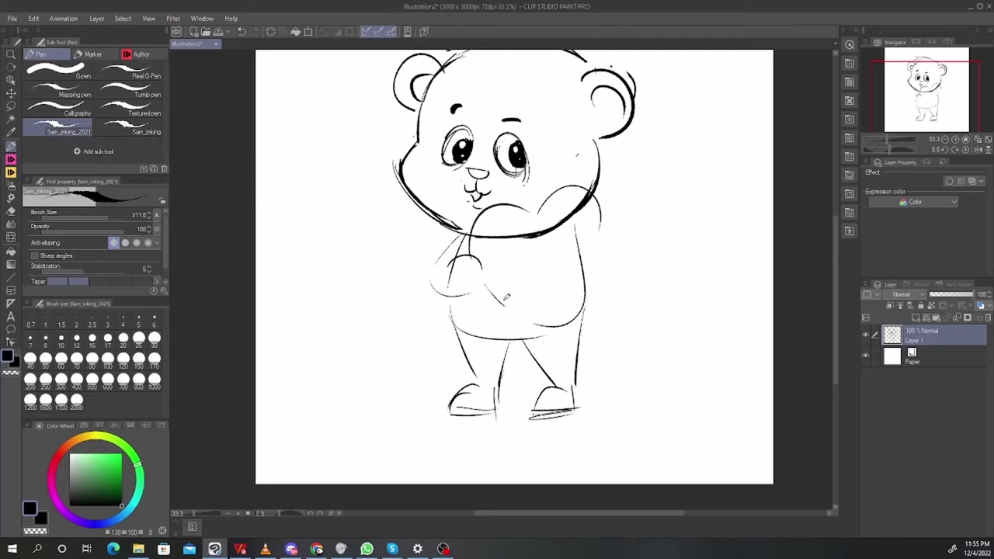
# Draw the heart's lower left edge as a long curve from the left paw across the belly
pyautogui.moveTo(483, 284); pyautogui.dragTo(540, 323)
pyautogui.hotkey('ctrl', 'z')
pyautogui.moveTo(601, 220); pyautogui.dragTo(553, 331)
pyautogui.hotkey('ctrl', 'z')
pyautogui.hotkey('ctrl', 'z')
pyautogui.moveTo(481, 284); pyautogui.dragTo(563, 313)
# Draw the heart's right edge down to its point and curve the right arm's outline beside it
pyautogui.moveTo(602, 217); pyautogui.dragTo(568, 306)
pyautogui.hotkey('ctrl', 'z')
pyautogui.moveTo(602, 221)
pyautogui.mouseDown()
pyautogui.moveTo(577, 313)
pyautogui.moveTo(588, 310)
pyautogui.mouseUp()
pyautogui.hotkey('ctrl', 'z')
pyautogui.moveTo(598, 205); pyautogui.dragTo(596, 262)
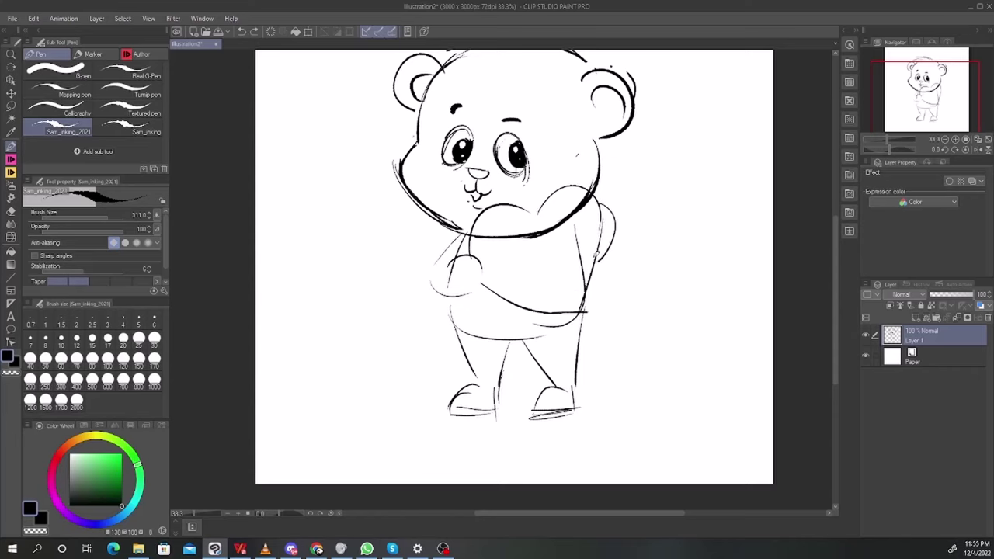
# Redraw the left arm and its rounded paw with thicker, cleaner outlines
pyautogui.scroll(-3, 645, 234)
pyautogui.scroll(5, 579, 221)
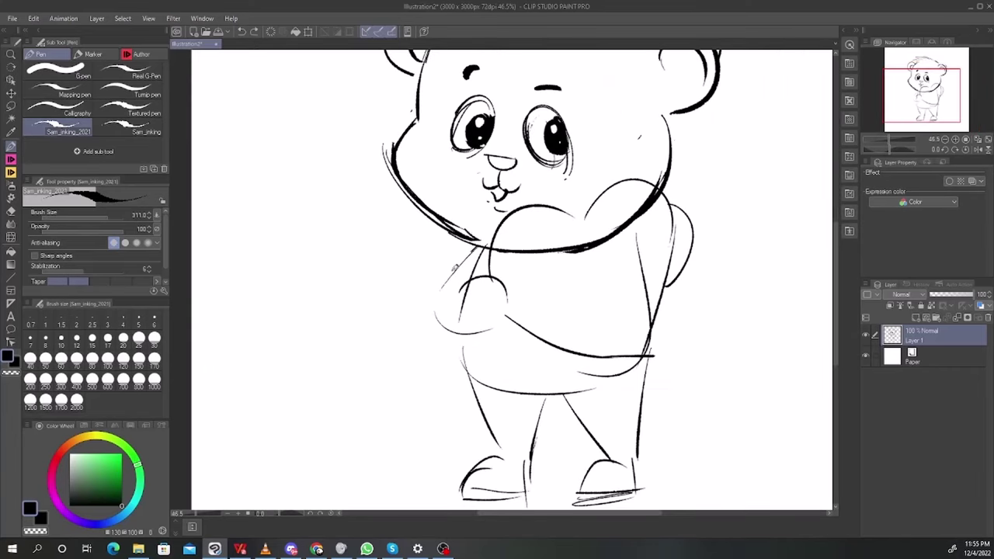
pyautogui.scroll(-3, 591, 310)
pyautogui.scroll(5, 532, 319)
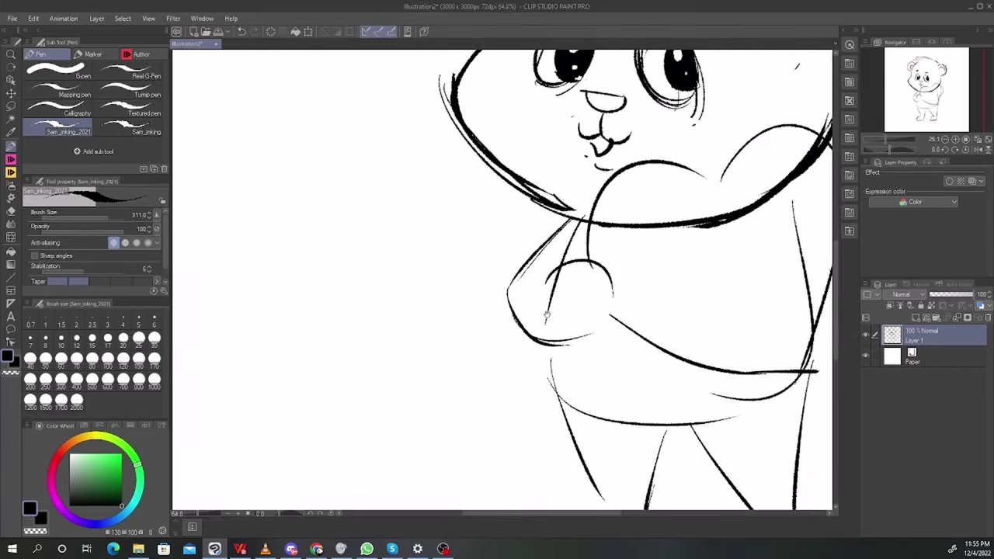
pyautogui.moveTo(570, 220)
pyautogui.mouseDown()
pyautogui.moveTo(569, 339)
pyautogui.moveTo(513, 304)
pyautogui.moveTo(626, 310)
pyautogui.mouseUp()
pyautogui.hotkey('ctrl', 'z')
pyautogui.hotkey('ctrl', 'z')
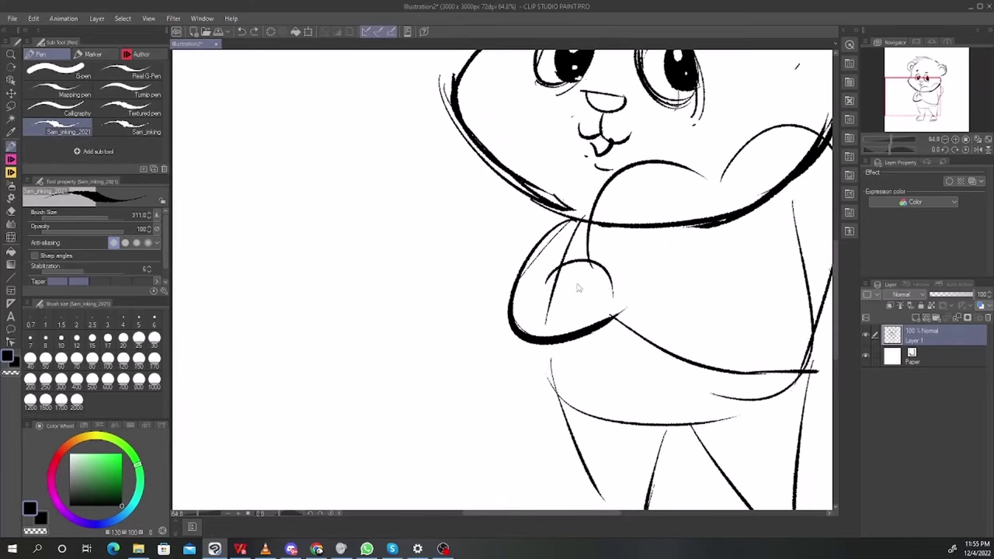
pyautogui.moveTo(546, 280); pyautogui.dragTo(611, 317)
pyautogui.hotkey('ctrl', 'z')
# Outline the right paw as a thick oval gripping the heart's right edge
pyautogui.scroll(-5, 683, 263)
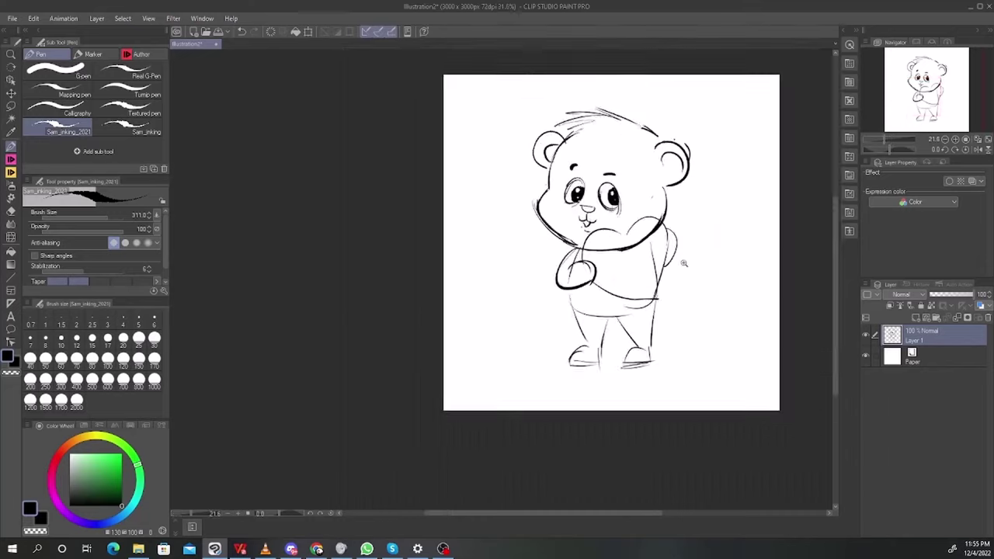
pyautogui.scroll(3, 683, 260)
pyautogui.moveTo(654, 220); pyautogui.dragTo(652, 263)
pyautogui.hotkey('ctrl', 'z')
pyautogui.moveTo(654, 218)
pyautogui.mouseDown()
pyautogui.moveTo(630, 247)
pyautogui.moveTo(653, 269)
pyautogui.mouseUp()
pyautogui.moveTo(656, 217); pyautogui.dragTo(654, 264)
pyautogui.scroll(-3, 677, 239)
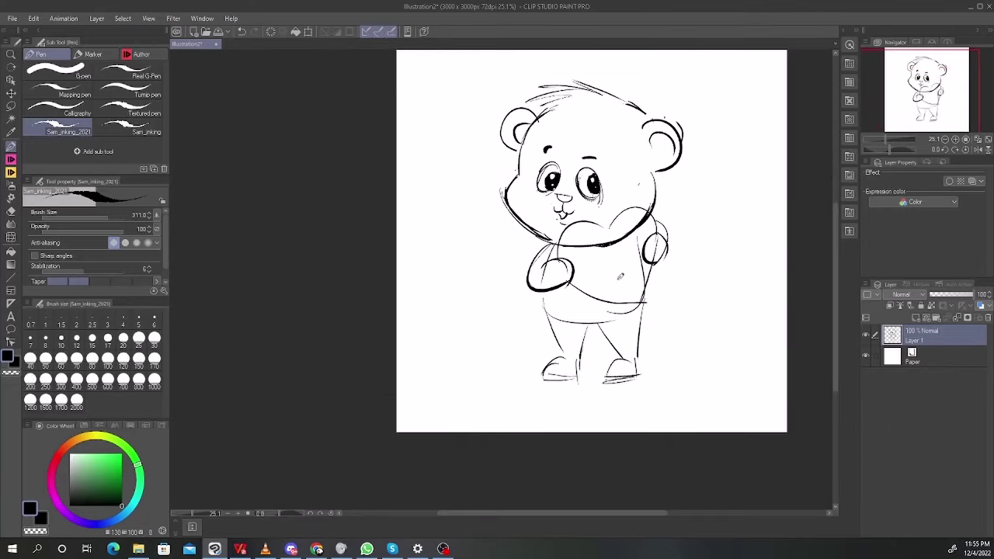
# Add a short curve between the legs below the belly and scale the whole sketch up slightly
pyautogui.scroll(2, 619, 316)
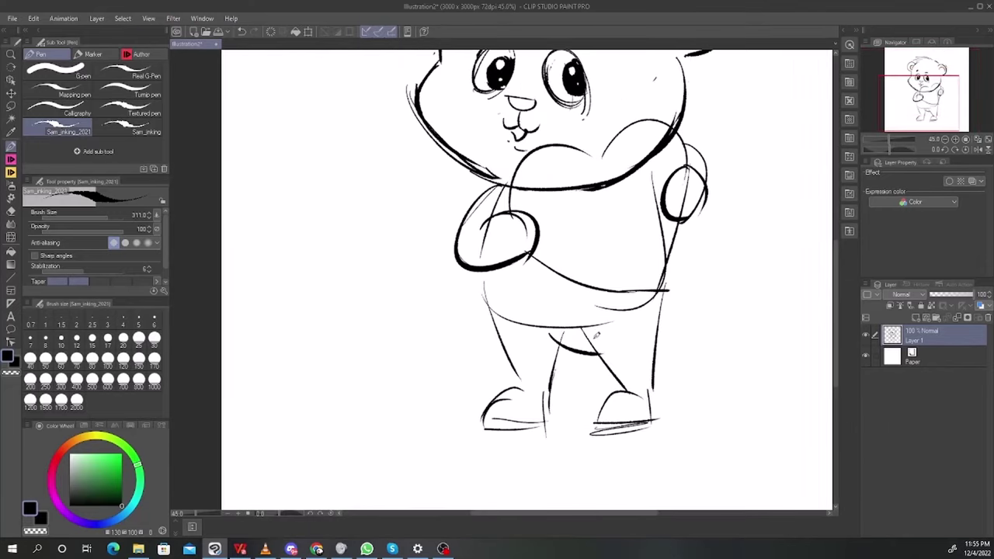
pyautogui.scroll(-3, 602, 366)
pyautogui.hotkey('ctrl', 't')
pyautogui.moveTo(627, 364)
pyautogui.mouseDown()
pyautogui.moveTo(635, 371)
pyautogui.moveTo(622, 350)
pyautogui.moveTo(615, 358)
pyautogui.mouseUp()
pyautogui.press('Return')
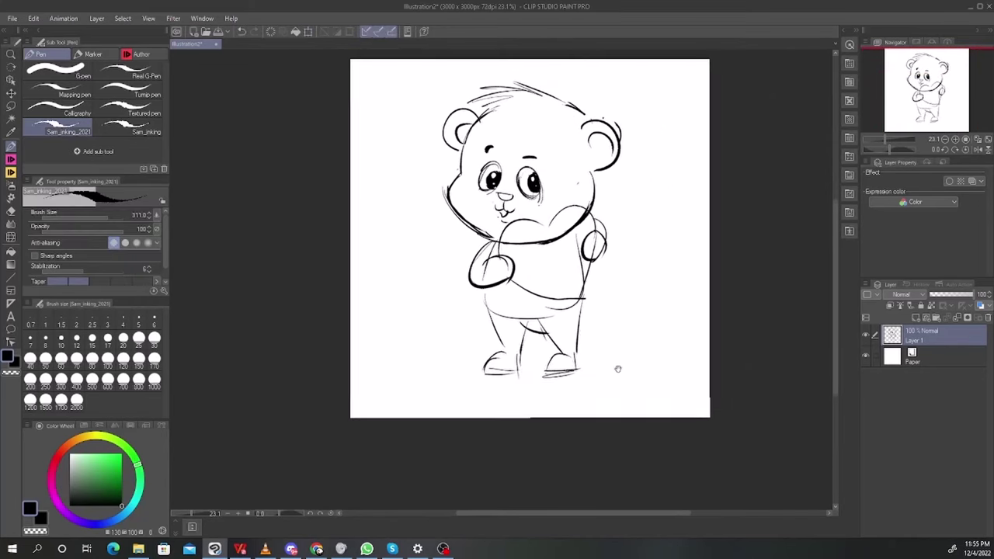
# Lasso the right eye with its eyebrow, adjust its placement with a transform and deselect
pyautogui.scroll(1, 696, 271)
pyautogui.press('m')
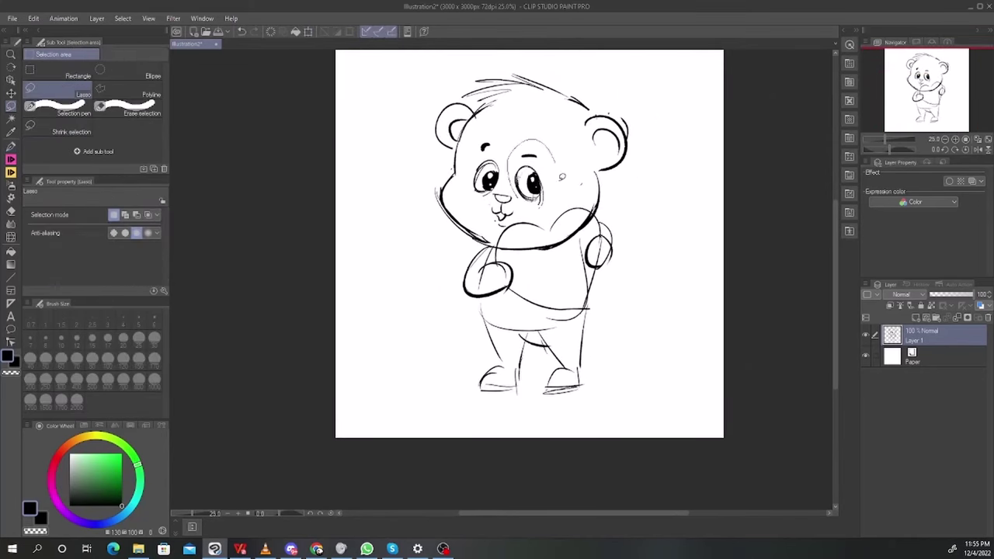
pyautogui.press('p')
pyautogui.moveTo(559, 175)
pyautogui.mouseDown()
pyautogui.moveTo(524, 205)
pyautogui.moveTo(549, 186)
pyautogui.moveTo(429, 241)
pyautogui.moveTo(441, 245)
pyautogui.mouseUp()
pyautogui.hotkey('ctrl', 't')
pyautogui.press('Return')
pyautogui.hotkey('ctrl', 'd')
# Lasso the left eye with its eyebrow, move it slightly outward from the nose and deselect
pyautogui.scroll(5, 498, 173)
pyautogui.press('m')
pyautogui.press('p')
pyautogui.hotkey('ctrl', 't')
pyautogui.moveTo(475, 186); pyautogui.dragTo(467, 186)
pyautogui.press('Return')
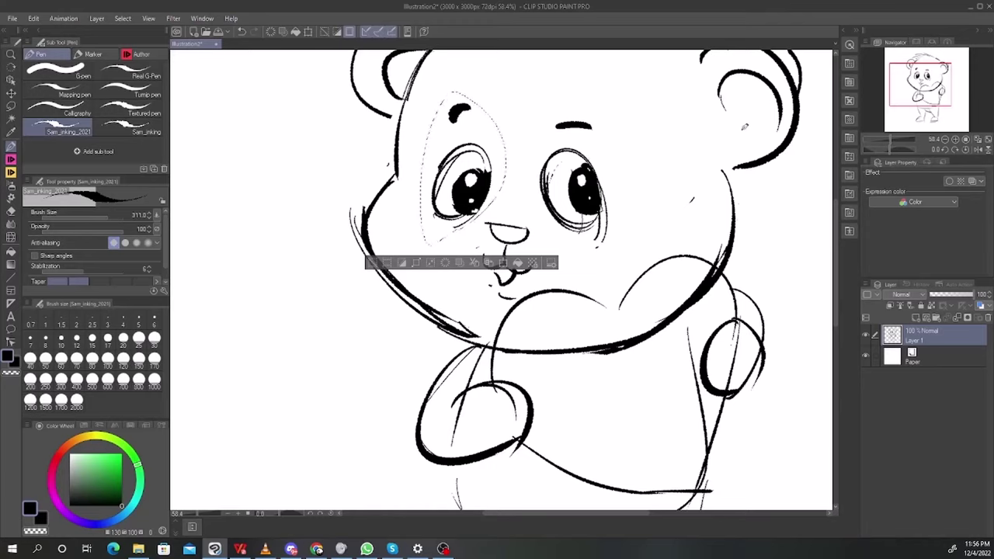
pyautogui.hotkey('ctrl', 'd')
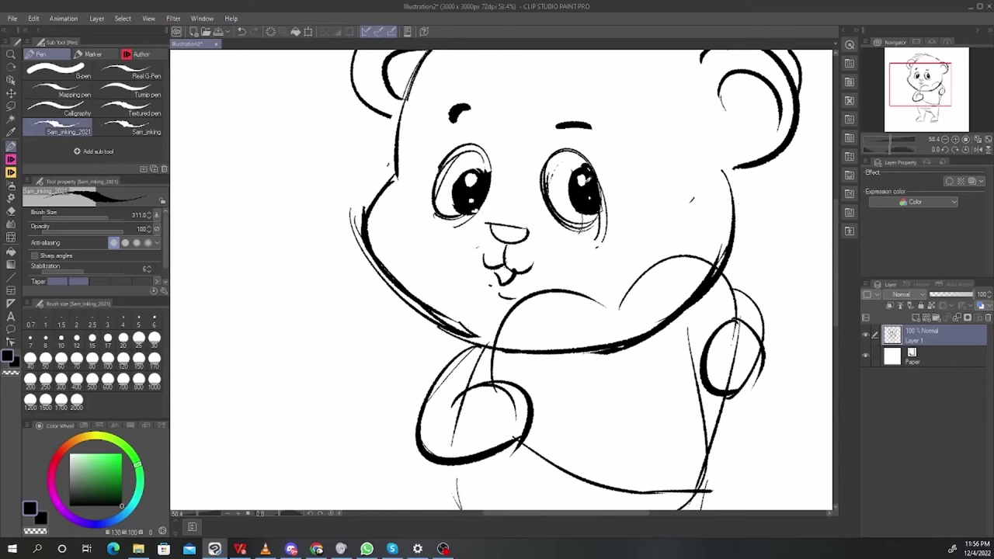
# Shift the whole bear sketch slightly to the right on the canvas
pyautogui.scroll(-5, 584, 266)
pyautogui.moveTo(584, 265); pyautogui.dragTo(541, 247)
pyautogui.scroll(-3, 669, 349)
pyautogui.moveTo(671, 355); pyautogui.dragTo(671, 310)
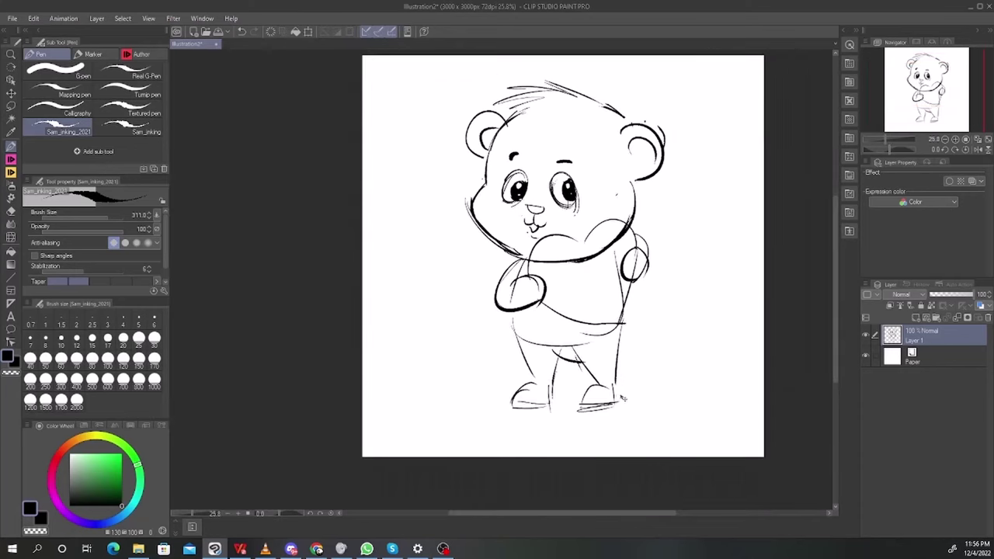
pyautogui.hotkey('ctrl', 't')
pyautogui.moveTo(635, 262); pyautogui.dragTo(642, 263)
pyautogui.press('Return')
pyautogui.moveTo(721, 298); pyautogui.dragTo(695, 302)
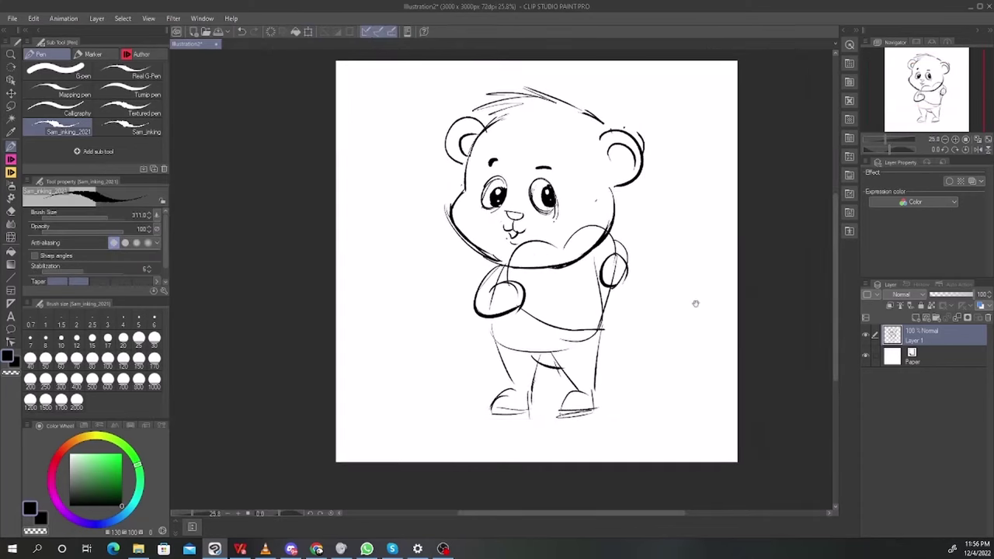
# Flip the canvas view horizontally and delete the eye nearest the large ear, keeping its eyebrow
pyautogui.click(980, 150)
pyautogui.scroll(3, 451, 184)
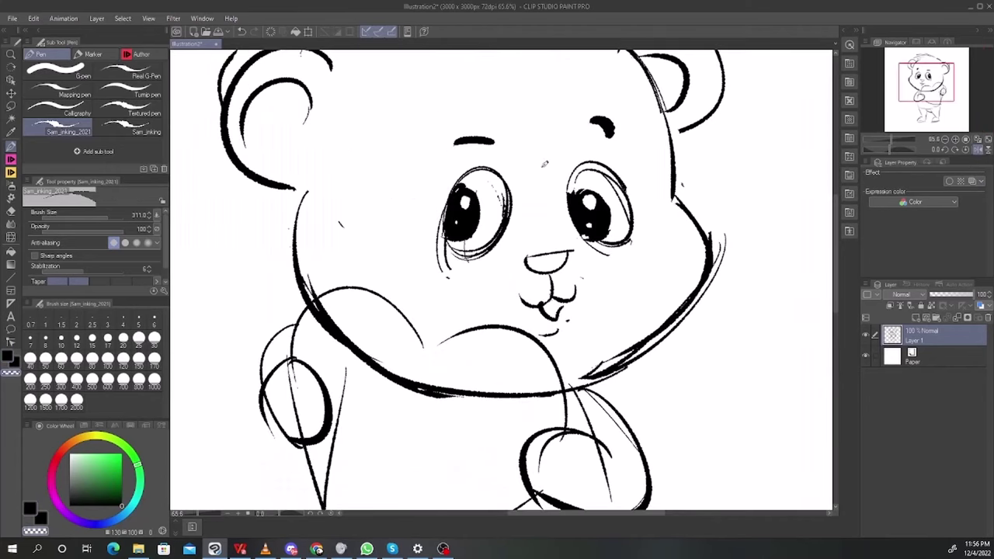
pyautogui.press('m')
pyautogui.moveTo(492, 269)
pyautogui.mouseDown()
pyautogui.moveTo(496, 153)
pyautogui.moveTo(450, 287)
pyautogui.mouseUp()
pyautogui.press('p')
pyautogui.press('Delete')
pyautogui.hotkey('ctrl', 'd')
# Lasso the remaining eye and copy and paste it onto a new layer
pyautogui.press('m')
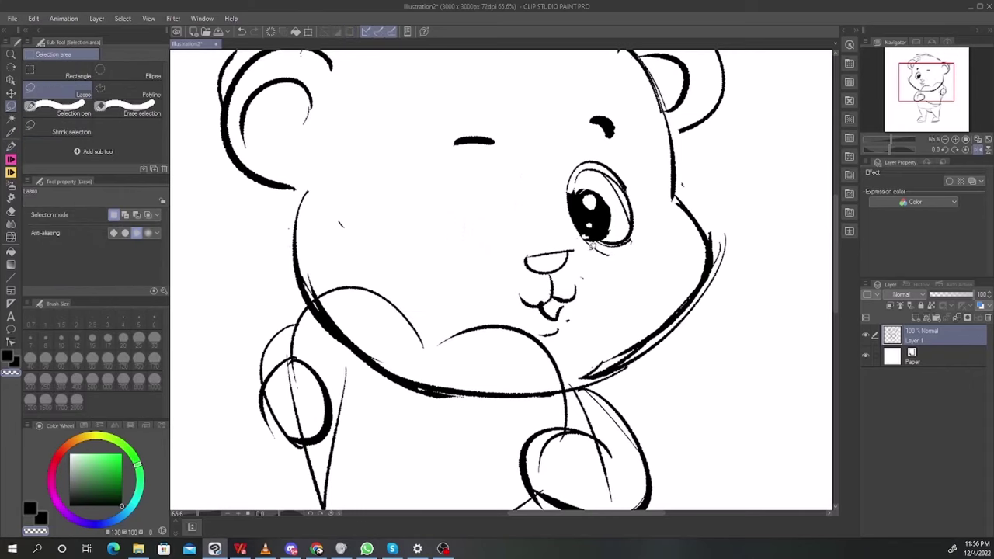
pyautogui.moveTo(561, 199); pyautogui.dragTo(604, 263)
pyautogui.moveTo(604, 181); pyautogui.dragTo(616, 267)
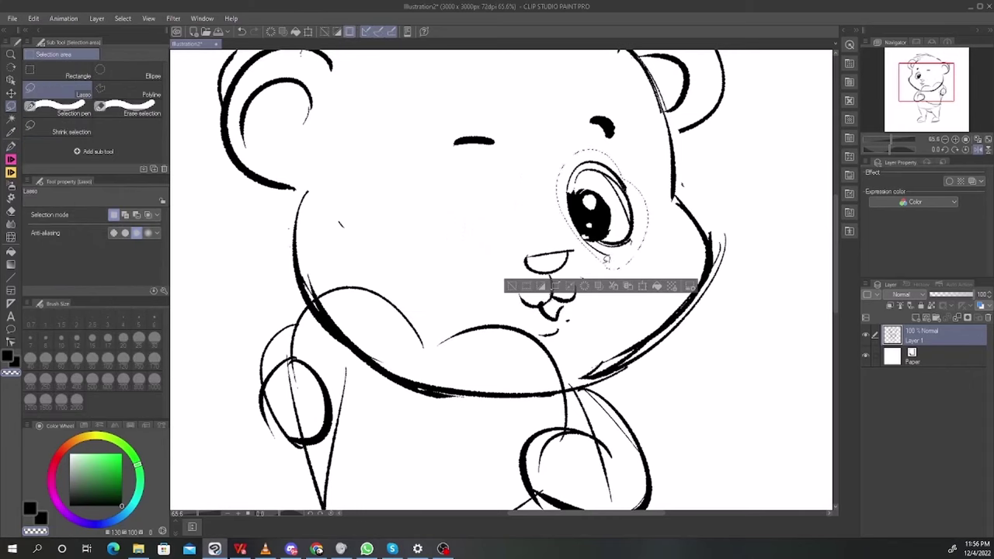
pyautogui.press('p')
pyautogui.hotkey('ctrl', 'c')
pyautogui.hotkey('ctrl', 'v')
# Move the pasted eye beneath the other eyebrow and rotate it to tilt opposite to the original eye
pyautogui.hotkey('ctrl', 't')
pyautogui.moveTo(599, 211); pyautogui.dragTo(501, 212)
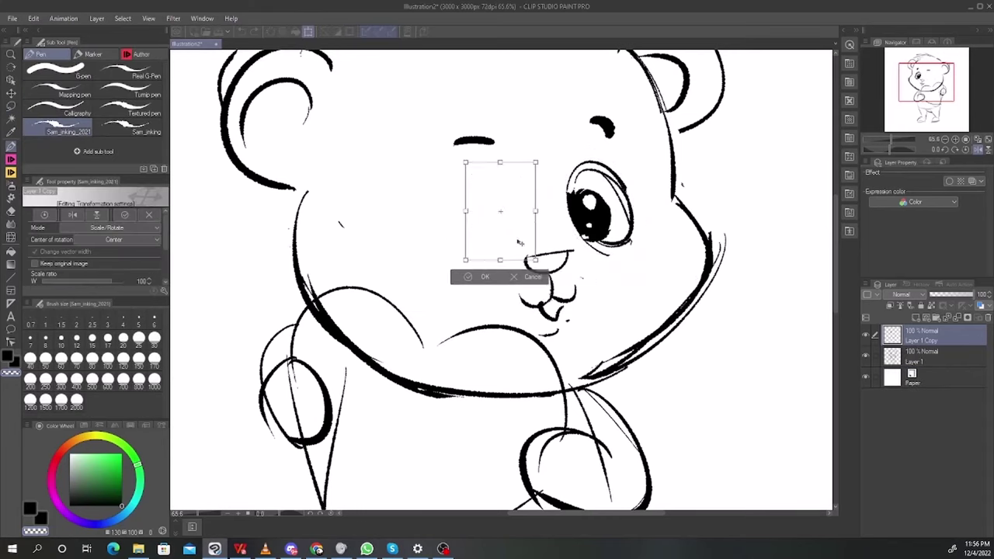
pyautogui.moveTo(577, 236); pyautogui.dragTo(605, 228)
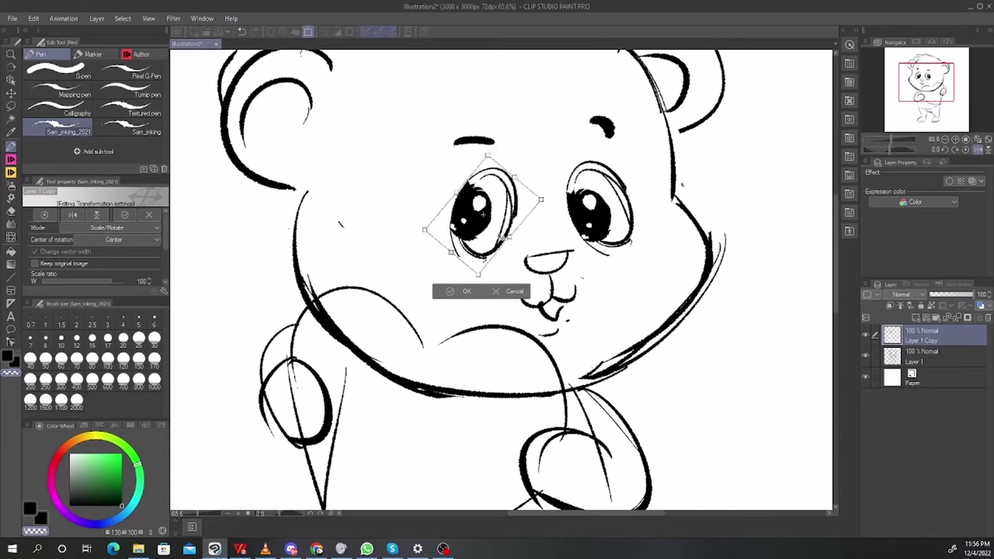
pyautogui.moveTo(504, 238); pyautogui.dragTo(495, 227)
pyautogui.press('Return')
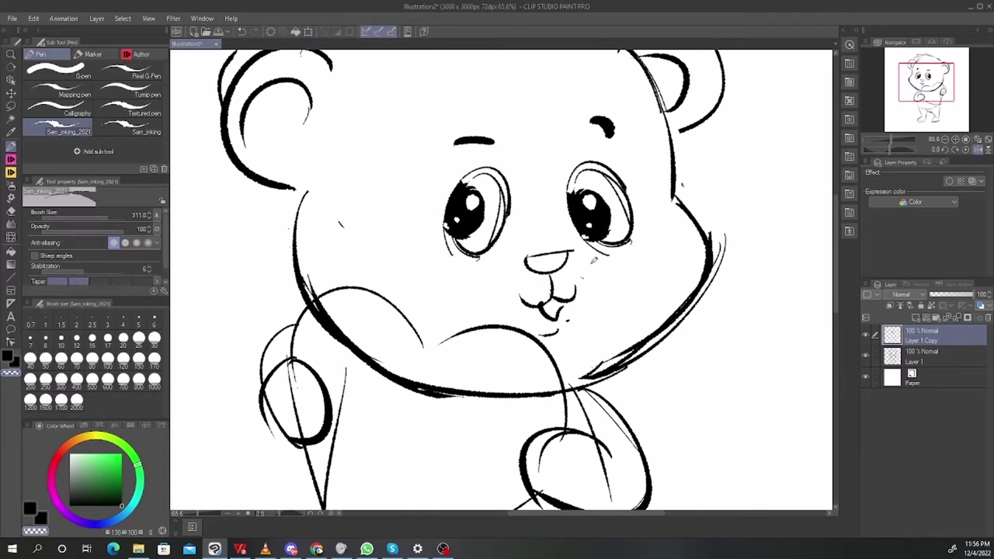
# Lasso the pasted eye, restore the unflipped canvas view, fine-tune the eye's size with a transform and deselect
pyautogui.press('m')
pyautogui.moveTo(482, 265)
pyautogui.mouseDown()
pyautogui.moveTo(526, 162)
pyautogui.moveTo(487, 267)
pyautogui.mouseUp()
pyautogui.press('p')
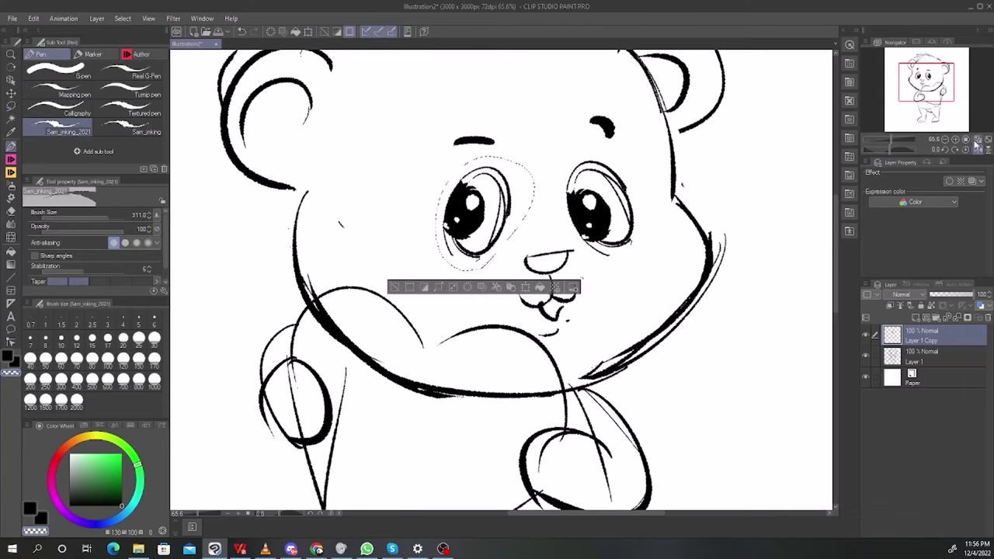
pyautogui.click(977, 150)
pyautogui.hotkey('ctrl', 't')
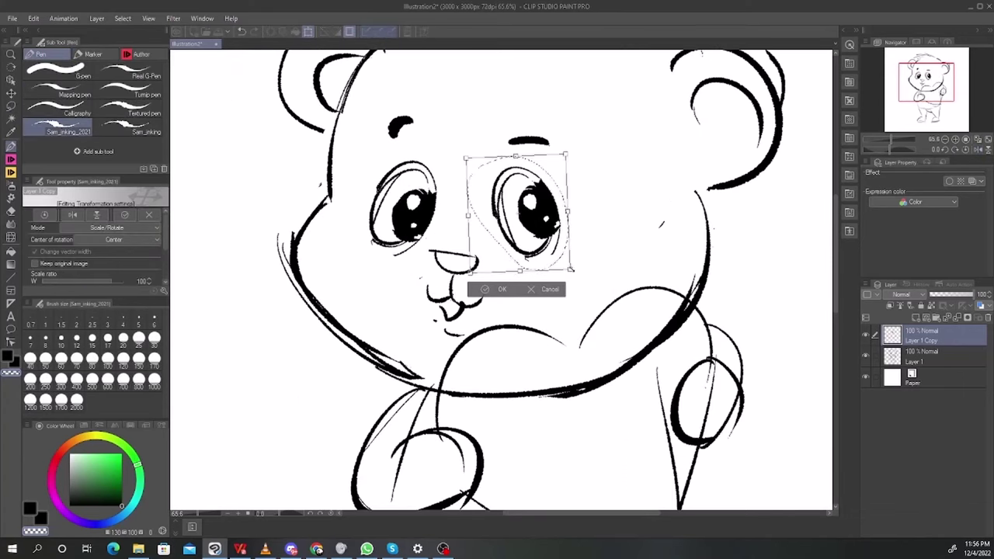
pyautogui.moveTo(573, 271); pyautogui.dragTo(568, 268)
pyautogui.press('Return')
pyautogui.hotkey('ctrl', 'd')
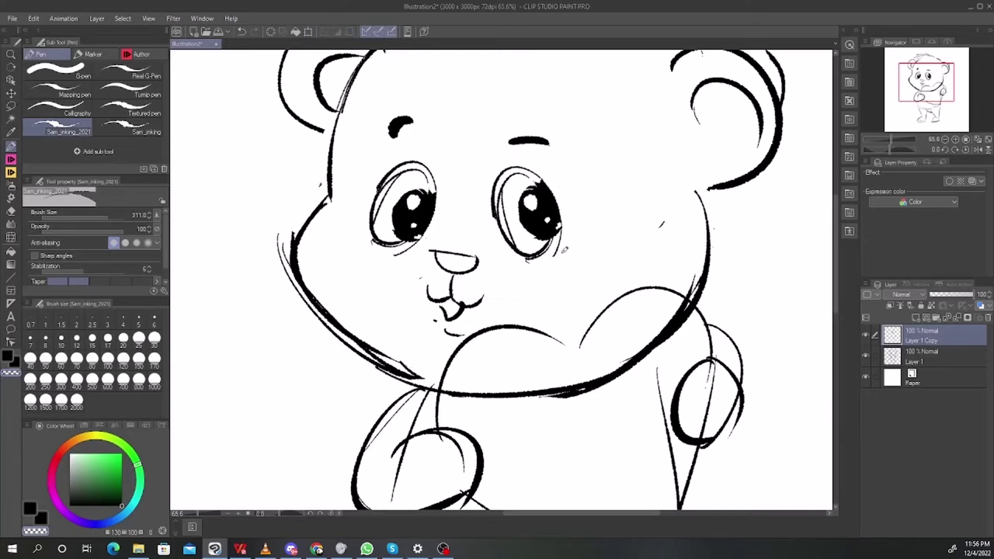
# Thicken the upper outlines of both eyes with bold curved strokes
pyautogui.scroll(-5, 575, 237)
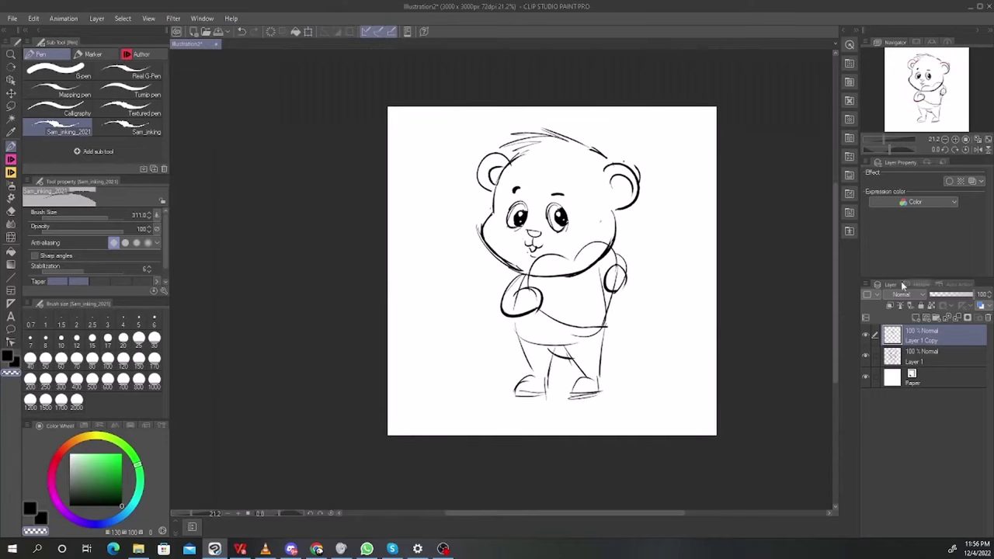
pyautogui.scroll(5, 574, 213)
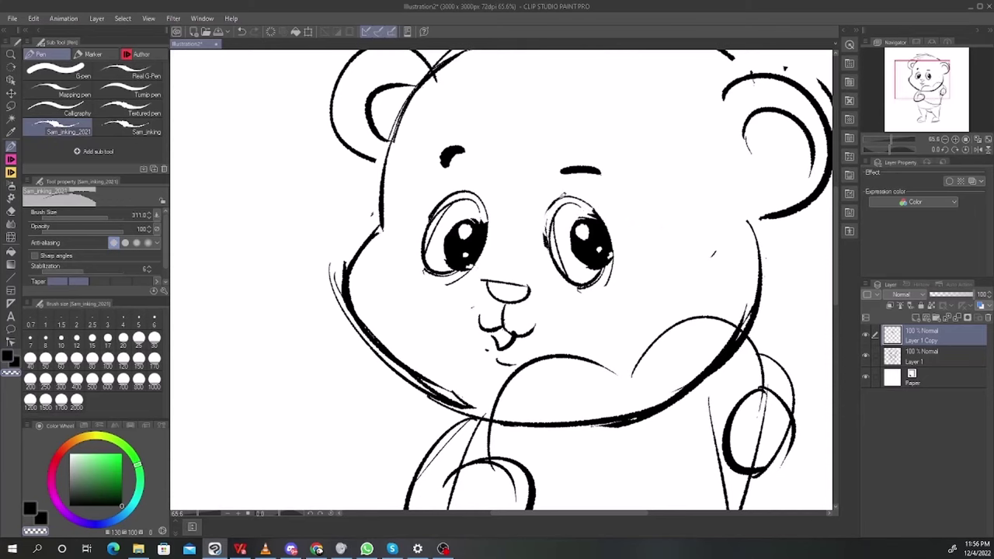
pyautogui.moveTo(579, 198); pyautogui.dragTo(548, 244)
pyautogui.moveTo(430, 229); pyautogui.dragTo(489, 231)
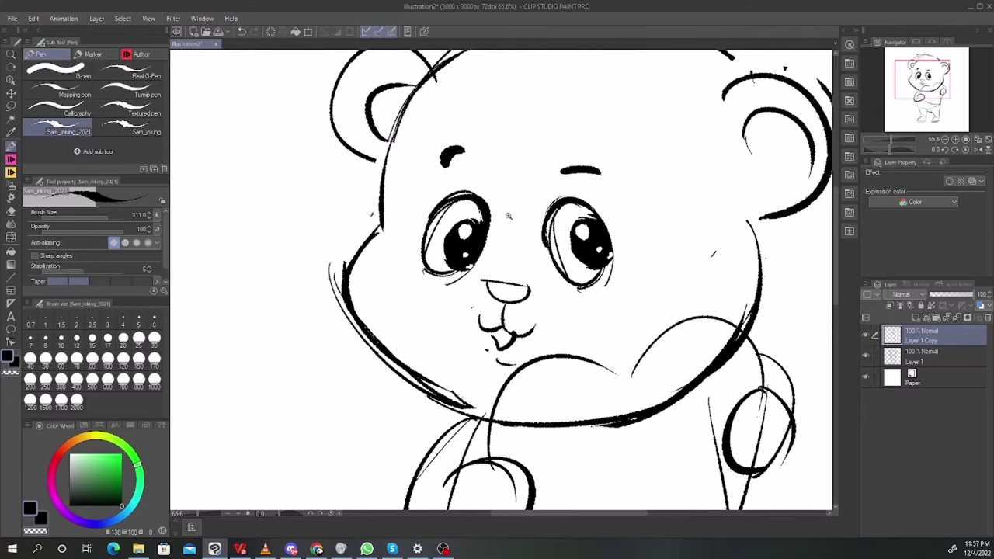
# Rework the right-hand eye's pupil by erasing the old shape and repainting it in black with white highlights
pyautogui.scroll(-5, 514, 218)
pyautogui.scroll(5, 537, 215)
pyautogui.press('c')
pyautogui.moveTo(570, 221)
pyautogui.mouseDown()
pyautogui.moveTo(548, 253)
pyautogui.moveTo(578, 263)
pyautogui.moveTo(562, 247)
pyautogui.moveTo(577, 274)
pyautogui.mouseUp()
pyautogui.press('c')
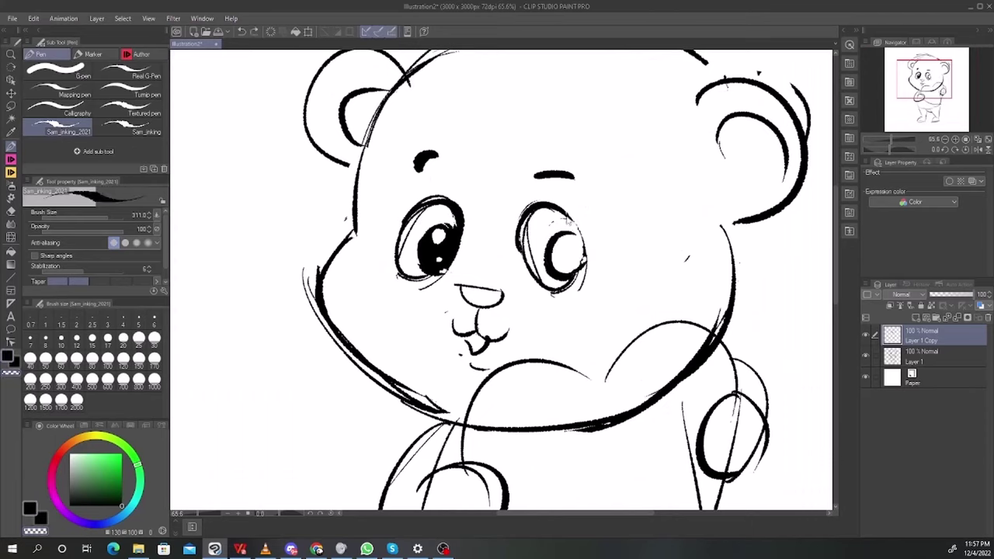
pyautogui.hotkey('ctrl', 'z')
pyautogui.hotkey('ctrl', 'z')
pyautogui.moveTo(576, 229)
pyautogui.mouseDown()
pyautogui.moveTo(553, 261)
pyautogui.moveTo(585, 264)
pyautogui.mouseUp()
pyautogui.moveTo(567, 228); pyautogui.dragTo(557, 267)
pyautogui.moveTo(577, 230)
pyautogui.mouseDown()
pyautogui.moveTo(562, 269)
pyautogui.moveTo(583, 258)
pyautogui.mouseUp()
pyautogui.press('c')
pyautogui.moveTo(565, 237)
pyautogui.mouseDown()
pyautogui.moveTo(574, 258)
pyautogui.moveTo(584, 255)
pyautogui.mouseUp()
pyautogui.press('c')
# Clean up the rough double lines along the right-hand eye's inner edge to leave one bold outline
pyautogui.scroll(-6, 594, 246)
pyautogui.scroll(6, 602, 260)
pyautogui.press('c')
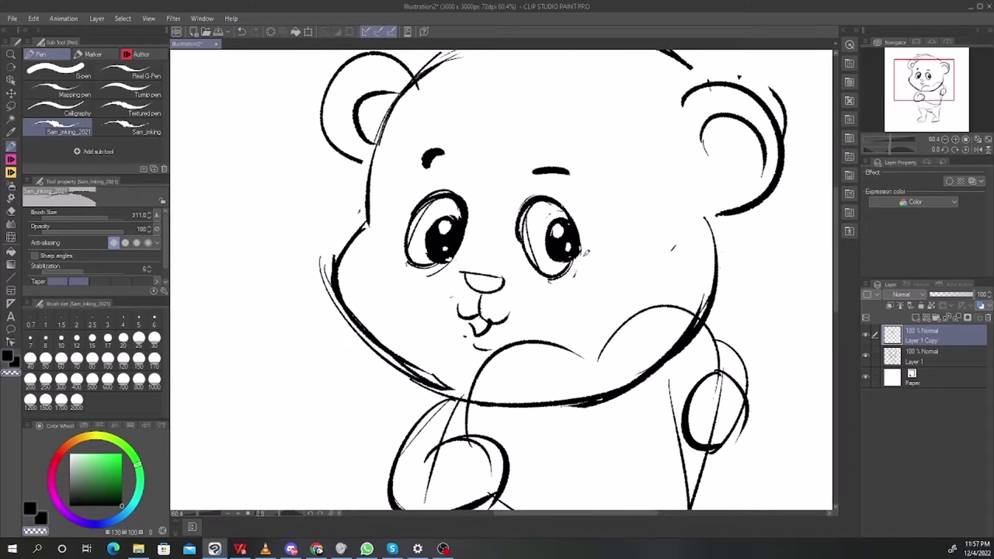
pyautogui.moveTo(531, 211)
pyautogui.mouseDown()
pyautogui.moveTo(528, 258)
pyautogui.moveTo(541, 270)
pyautogui.mouseUp()
pyautogui.press('c')
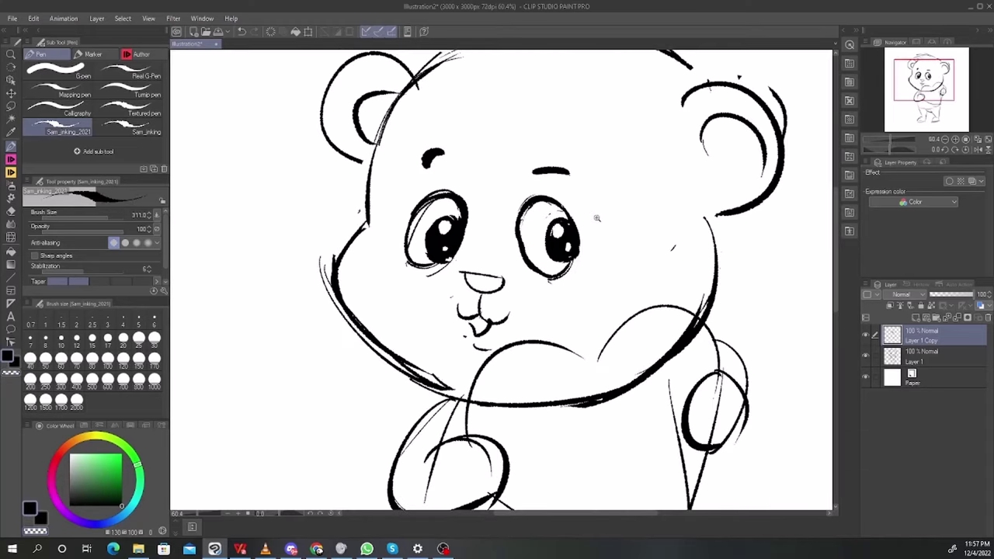
pyautogui.scroll(-5, 597, 218)
pyautogui.scroll(5, 566, 266)
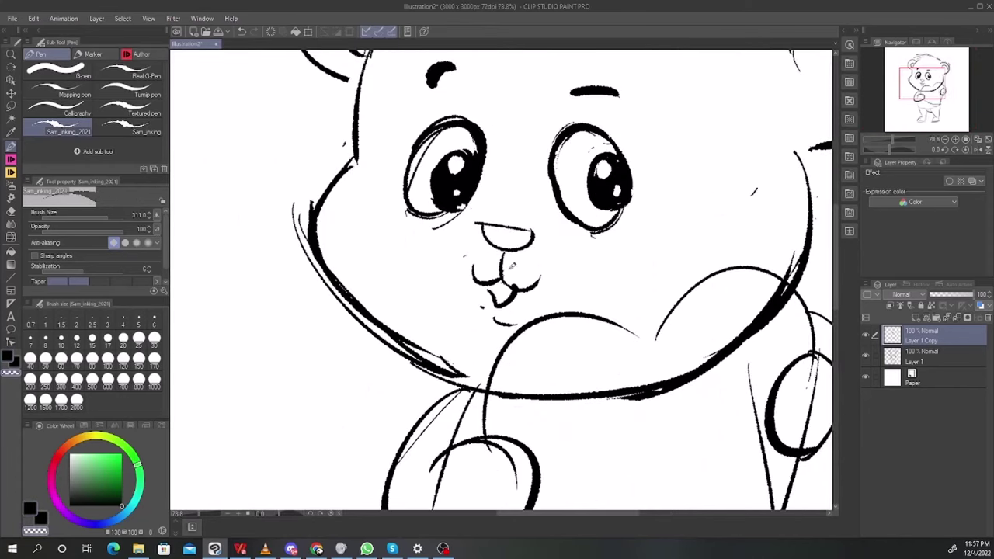
# Merge Layer 1 Copy into Layer 1 and redraw the nose as a narrower rounded triangle
pyautogui.hotkey('ctrl', 'e')
pyautogui.moveTo(486, 226)
pyautogui.mouseDown()
pyautogui.moveTo(536, 230)
pyautogui.moveTo(503, 247)
pyautogui.moveTo(519, 253)
pyautogui.moveTo(526, 232)
pyautogui.mouseUp()
pyautogui.press('c')
pyautogui.hotkey('ctrl', 'z')
pyautogui.moveTo(487, 233)
pyautogui.mouseDown()
pyautogui.moveTo(529, 230)
pyautogui.moveTo(514, 252)
pyautogui.moveTo(533, 281)
pyautogui.moveTo(548, 257)
pyautogui.mouseUp()
pyautogui.scroll(-5, 549, 245)
pyautogui.scroll(5, 546, 236)
pyautogui.hotkey('ctrl', 'z')
pyautogui.hotkey('ctrl', 'z')
pyautogui.hotkey('ctrl', 'z')
pyautogui.hotkey('ctrl', 'z')
pyautogui.moveTo(546, 259)
pyautogui.mouseDown()
pyautogui.moveTo(528, 280)
pyautogui.moveTo(549, 256)
pyautogui.mouseUp()
pyautogui.hotkey('ctrl', 'z')
pyautogui.scroll(-3, 578, 257)
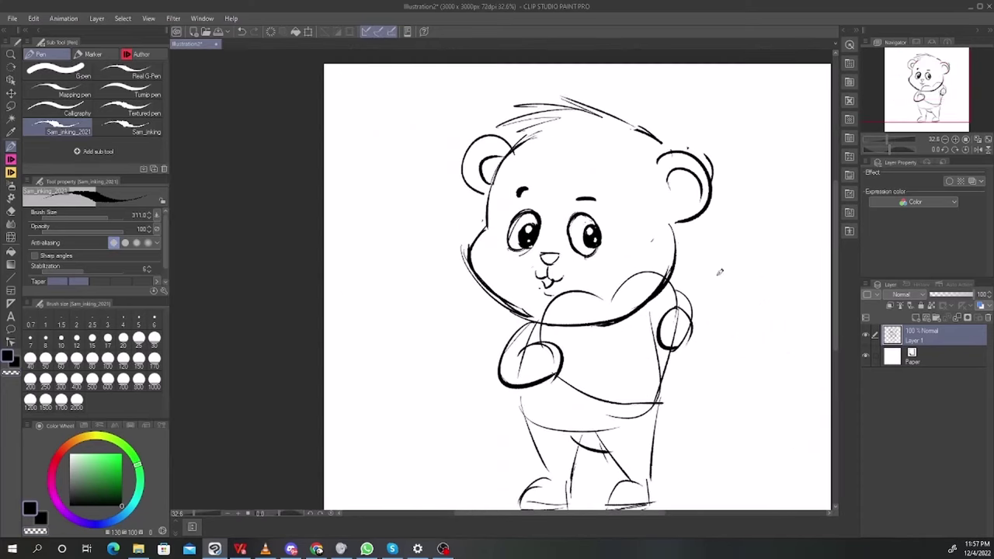
# Lower the sketch layer's opacity to 13%
pyautogui.scroll(4, 560, 250)
pyautogui.scroll(-5, 559, 250)
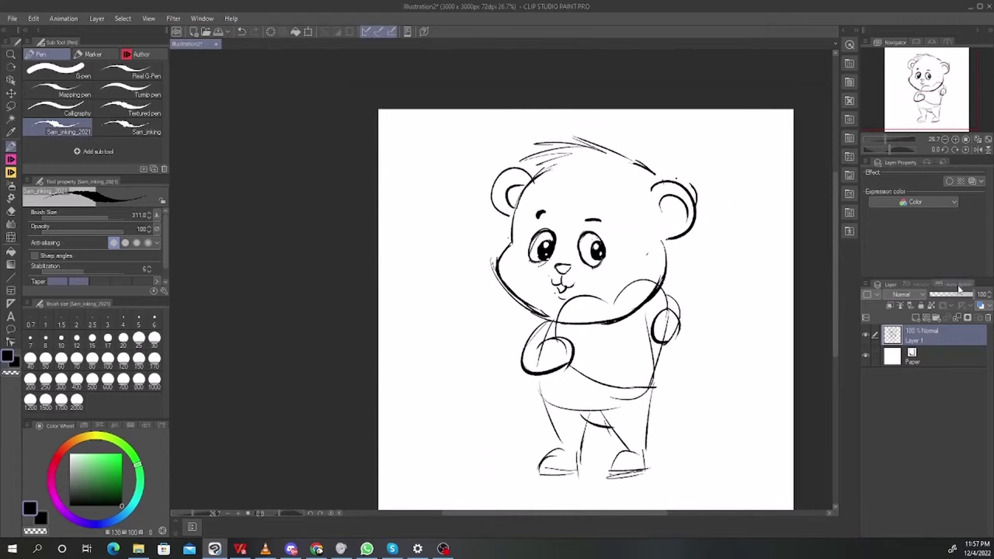
pyautogui.moveTo(959, 301); pyautogui.dragTo(933, 295)
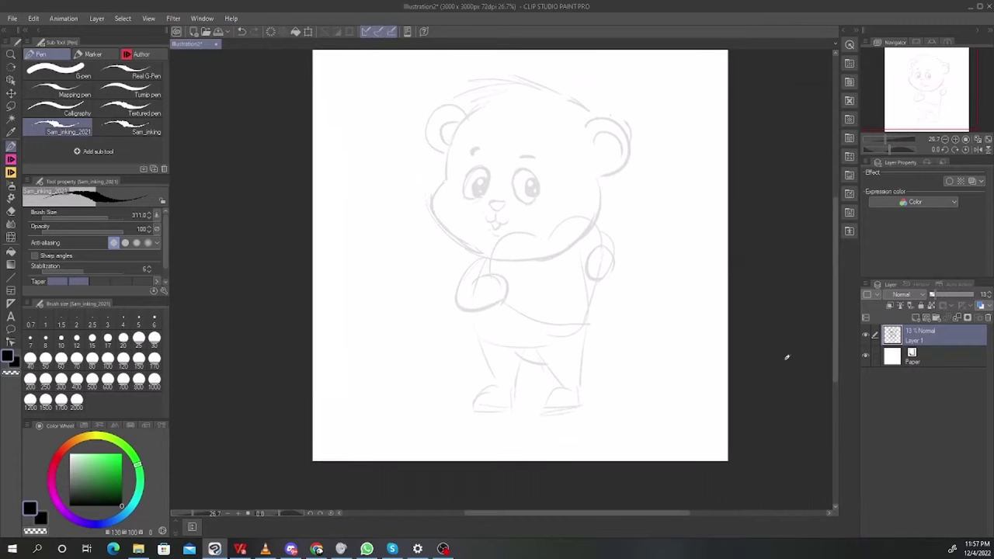
# Enlarge the faded sketch slightly to 103% and add a new layer above it for inking
pyautogui.hotkey('ctrl', 't')
pyautogui.moveTo(632, 417); pyautogui.dragTo(752, 386)
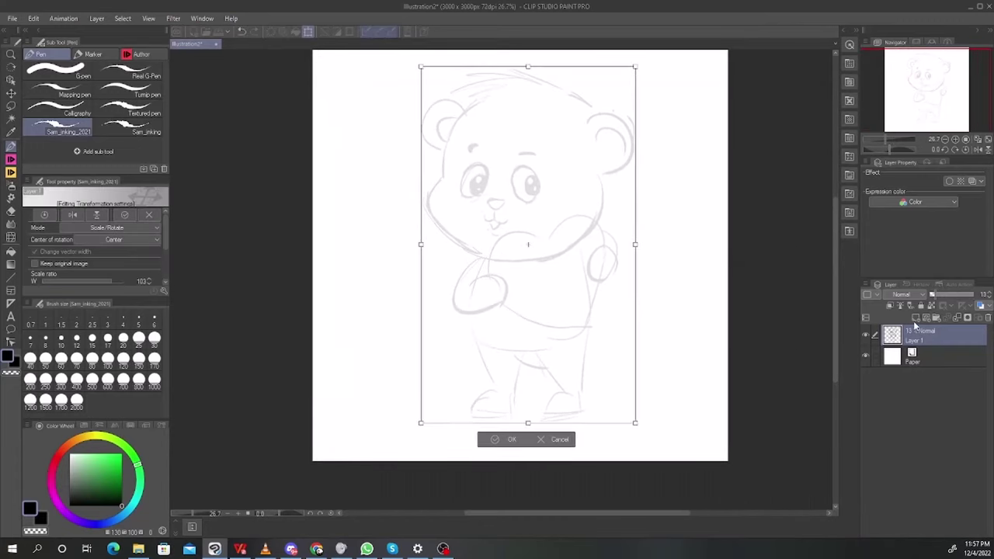
pyautogui.press('Return')
pyautogui.click(914, 319)
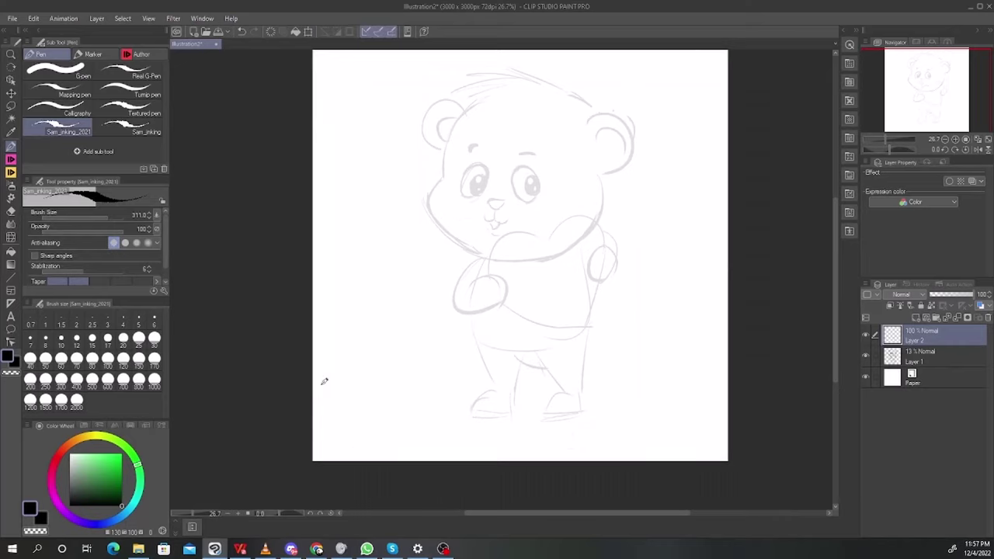
pyautogui.hotkey('alt', 'Tab')
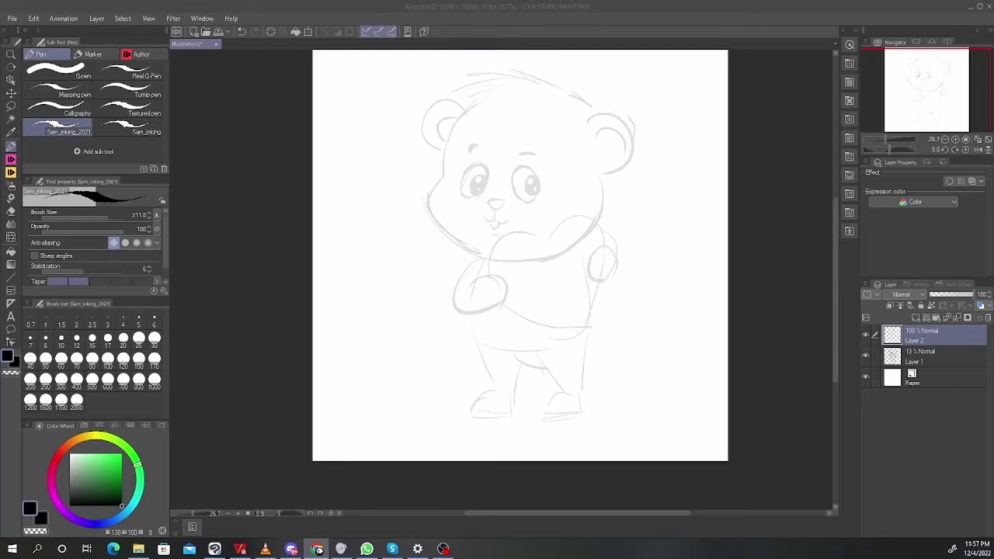
pyautogui.click(732, 37)
# Ink the left side of the bear's head with one bold curve from above the cheek up to the forehead
pyautogui.scroll(5, 480, 143)
pyautogui.moveTo(492, 155); pyautogui.dragTo(488, 202)
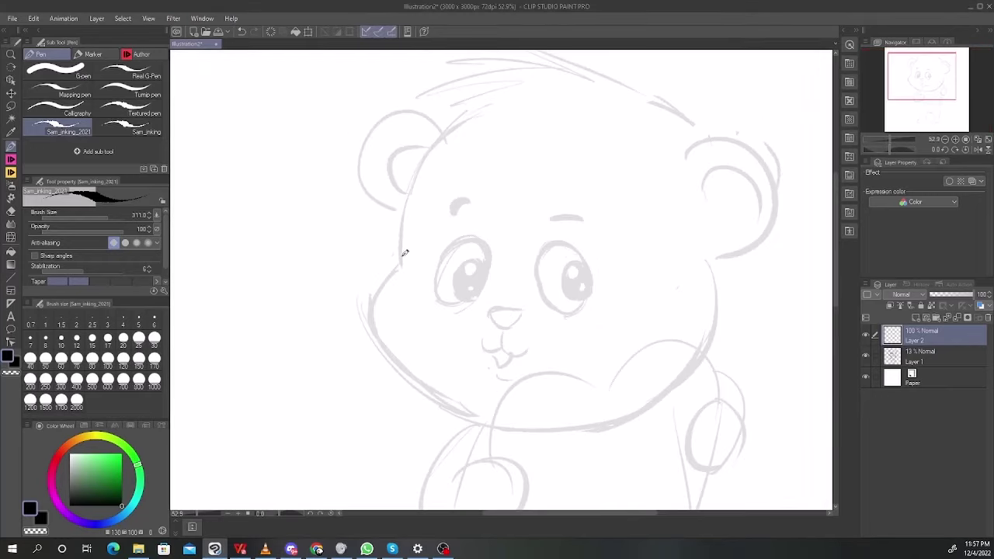
pyautogui.hotkey('ctrl', 'z')
pyautogui.moveTo(399, 265)
pyautogui.mouseDown()
pyautogui.moveTo(445, 129)
pyautogui.moveTo(544, 97)
pyautogui.mouseUp()
# Ink the left cheek with a rounded stroke from the head line down to the chin, redoing it until it follows the sketch
pyautogui.scroll(4, 407, 267)
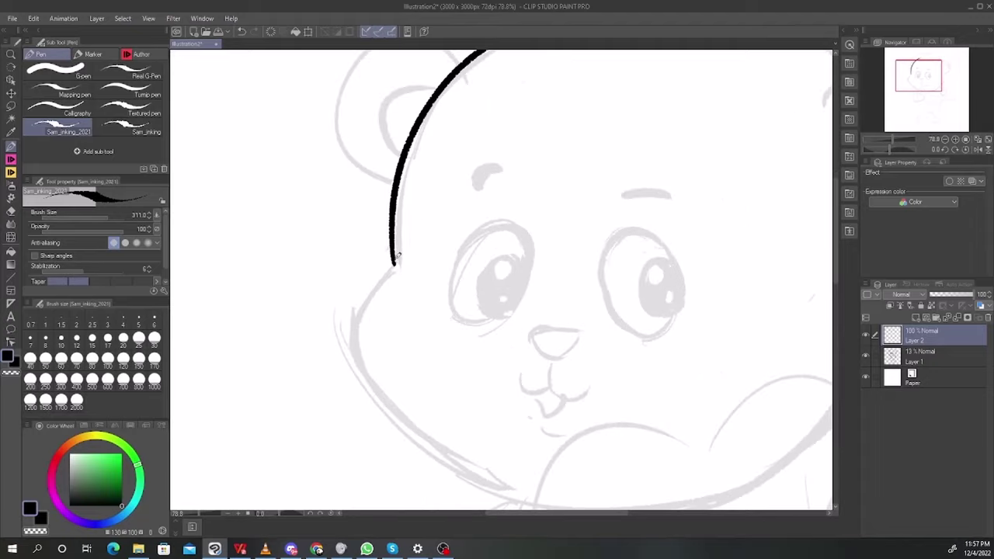
pyautogui.moveTo(395, 262)
pyautogui.mouseDown()
pyautogui.moveTo(362, 302)
pyautogui.moveTo(339, 364)
pyautogui.mouseUp()
pyautogui.moveTo(505, 311); pyautogui.dragTo(500, 277)
pyautogui.hotkey('ctrl', 'z')
pyautogui.moveTo(386, 225); pyautogui.dragTo(426, 394)
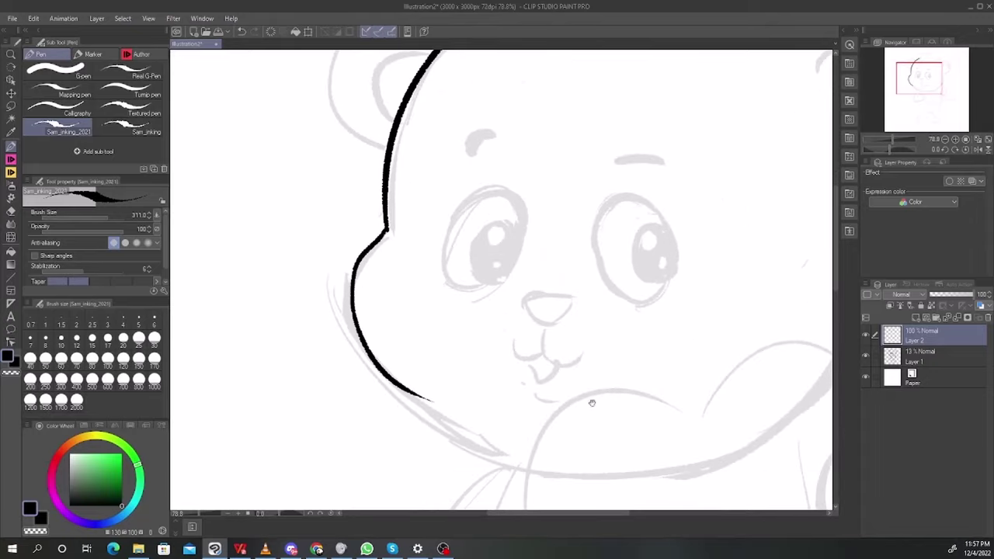
pyautogui.hotkey('ctrl', 'z')
pyautogui.moveTo(377, 237)
pyautogui.mouseDown()
pyautogui.moveTo(349, 296)
pyautogui.moveTo(466, 418)
pyautogui.mouseUp()
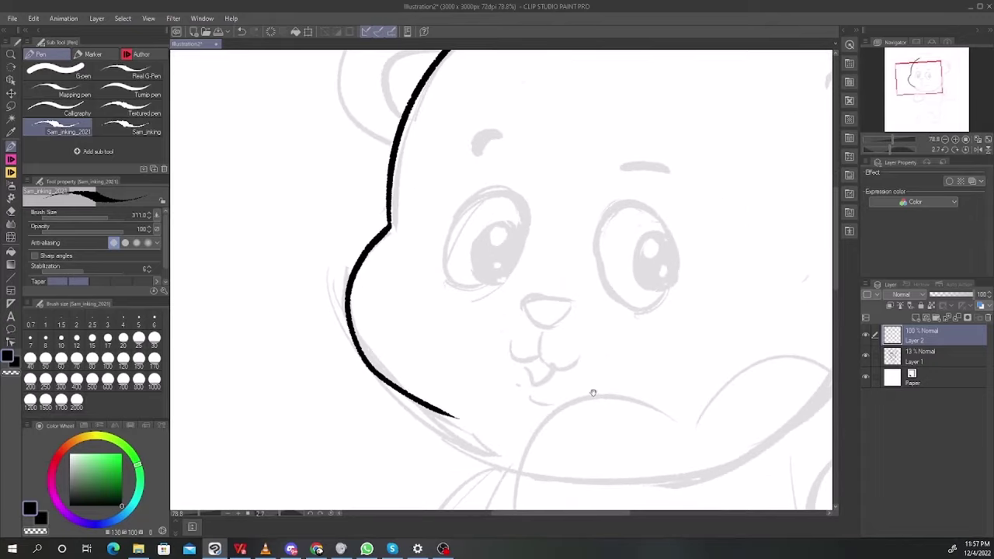
pyautogui.hotkey('ctrl', 'z')
pyautogui.moveTo(390, 225)
pyautogui.mouseDown()
pyautogui.moveTo(349, 307)
pyautogui.moveTo(489, 459)
pyautogui.mouseUp()
pyautogui.scroll(-6, 594, 427)
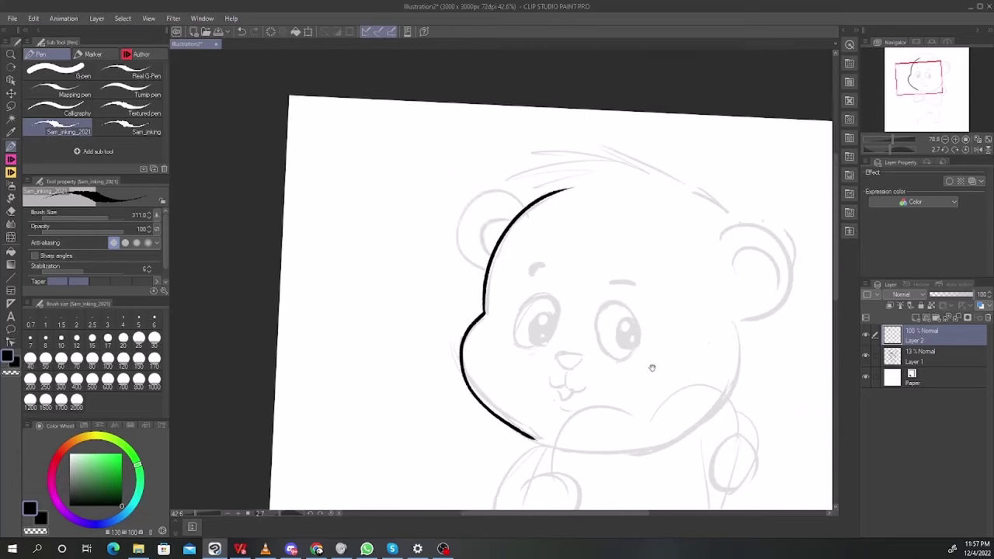
pyautogui.moveTo(650, 366); pyautogui.dragTo(625, 280)
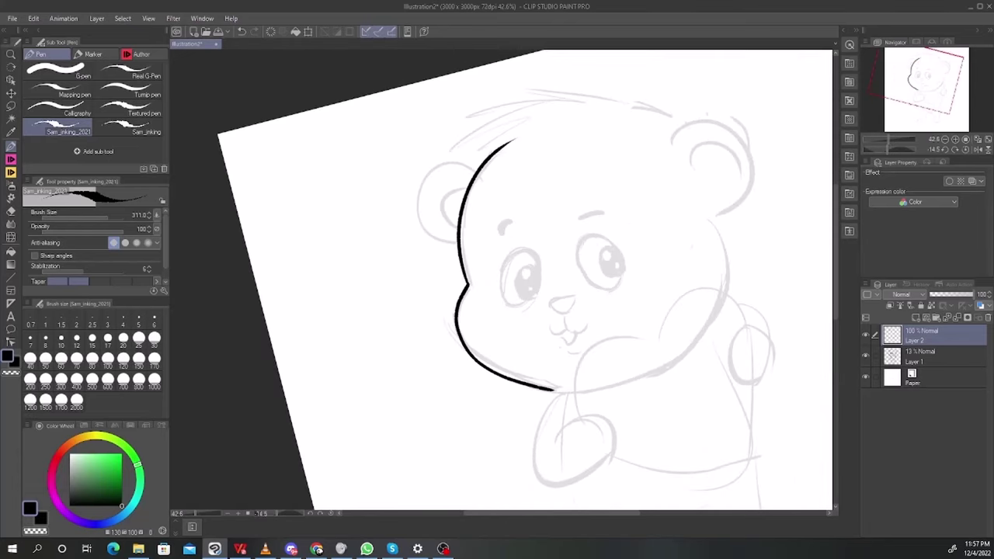
pyautogui.hotkey('alt', 'Tab')
pyautogui.hotkey('alt', 'Tab')
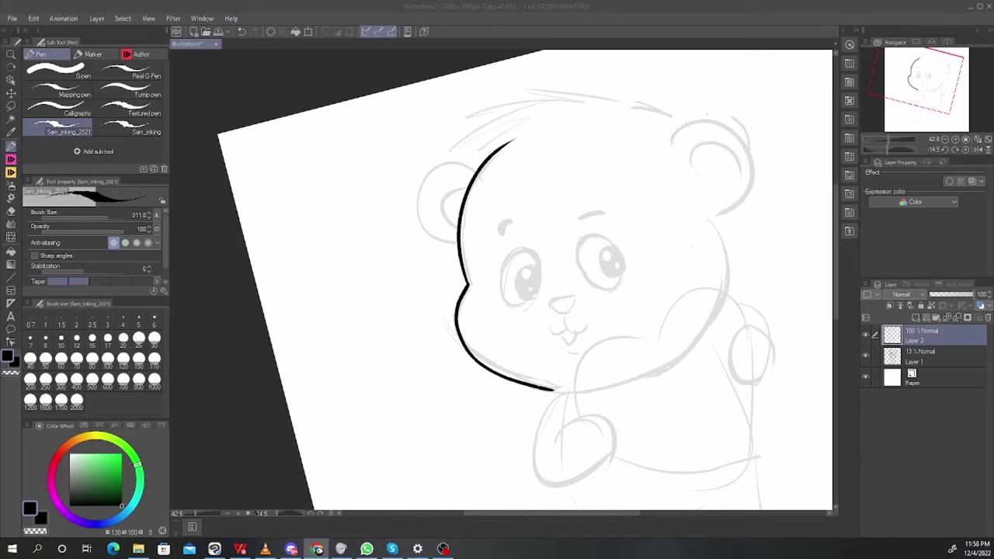
pyautogui.click(699, 100)
# Ink tapered, pointed hair tufts along the upper left of the bear's head
pyautogui.moveTo(584, 165); pyautogui.dragTo(563, 170)
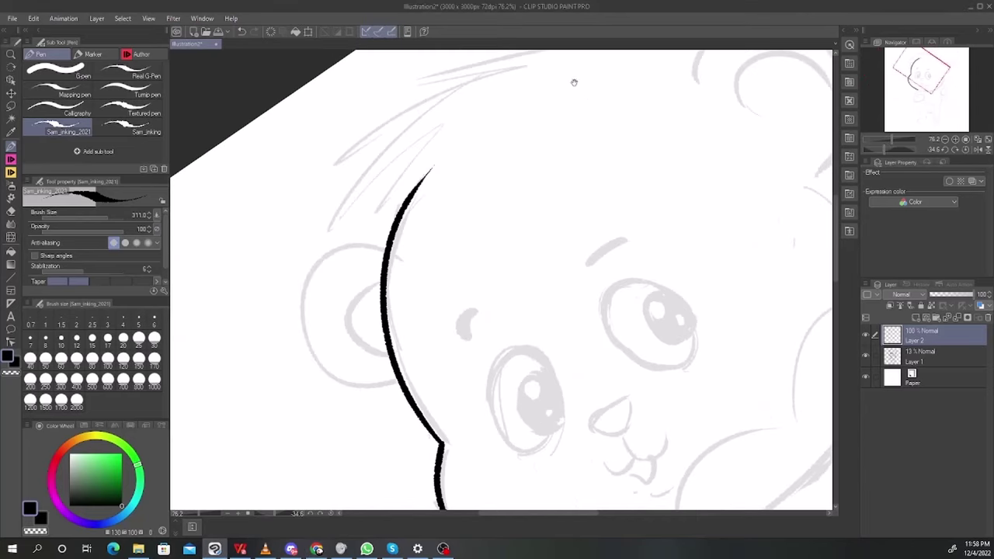
pyautogui.moveTo(453, 178)
pyautogui.mouseDown()
pyautogui.moveTo(475, 226)
pyautogui.moveTo(498, 184)
pyautogui.mouseUp()
pyautogui.hotkey('ctrl', 'z')
pyautogui.moveTo(435, 247)
pyautogui.mouseDown()
pyautogui.moveTo(510, 164)
pyautogui.moveTo(387, 283)
pyautogui.moveTo(509, 146)
pyautogui.mouseUp()
pyautogui.hotkey('ctrl', 'z')
pyautogui.moveTo(387, 281)
pyautogui.mouseDown()
pyautogui.moveTo(525, 144)
pyautogui.moveTo(335, 301)
pyautogui.mouseUp()
pyautogui.moveTo(337, 299)
pyautogui.mouseDown()
pyautogui.moveTo(537, 123)
pyautogui.moveTo(492, 116)
pyautogui.moveTo(421, 162)
pyautogui.mouseUp()
pyautogui.hotkey('ctrl', 'z')
pyautogui.moveTo(476, 117); pyautogui.dragTo(350, 266)
pyautogui.moveTo(350, 266)
pyautogui.mouseDown()
pyautogui.moveTo(373, 217)
pyautogui.moveTo(566, 61)
pyautogui.mouseUp()
pyautogui.moveTo(542, 121); pyautogui.dragTo(521, 118)
pyautogui.hotkey('ctrl', 'z')
pyautogui.hotkey('ctrl', 'z')
pyautogui.moveTo(455, 125); pyautogui.dragTo(370, 214)
pyautogui.moveTo(369, 214); pyautogui.dragTo(478, 84)
pyautogui.moveTo(465, 107); pyautogui.dragTo(425, 160)
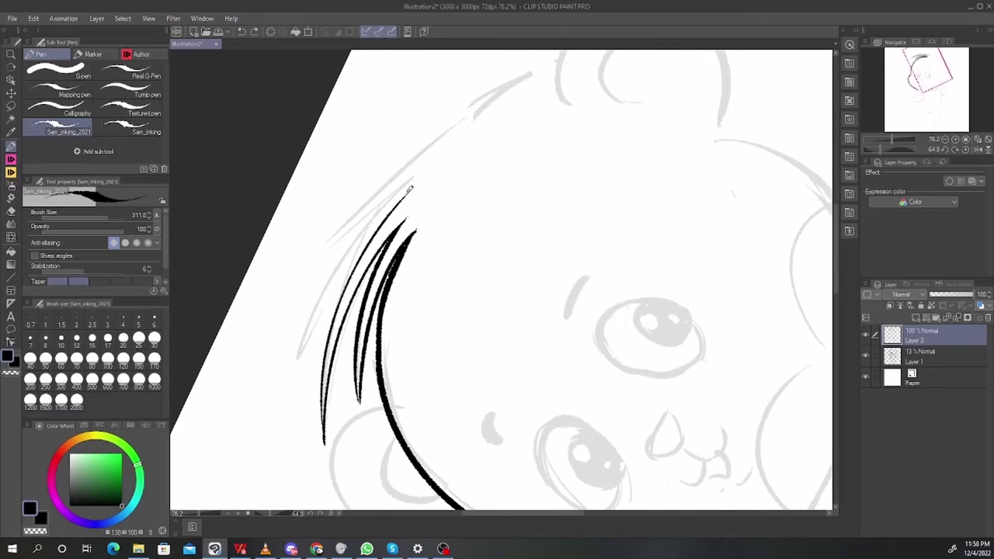
# Add a long tapered hair stroke sweeping from the tufts over the crown of the head
pyautogui.moveTo(342, 268); pyautogui.dragTo(481, 110)
pyautogui.hotkey('ctrl', 'z')
pyautogui.moveTo(338, 276); pyautogui.dragTo(505, 78)
pyautogui.moveTo(592, 157)
pyautogui.mouseDown()
pyautogui.moveTo(606, 171)
pyautogui.moveTo(603, 240)
pyautogui.mouseUp()
pyautogui.hotkey('ctrl', 'z')
pyautogui.hotkey('ctrl', 'z')
pyautogui.moveTo(592, 114); pyautogui.dragTo(468, 118)
pyautogui.moveTo(310, 298)
pyautogui.mouseDown()
pyautogui.moveTo(465, 109)
pyautogui.moveTo(417, 148)
pyautogui.moveTo(486, 106)
pyautogui.mouseUp()
pyautogui.hotkey('ctrl', 'z')
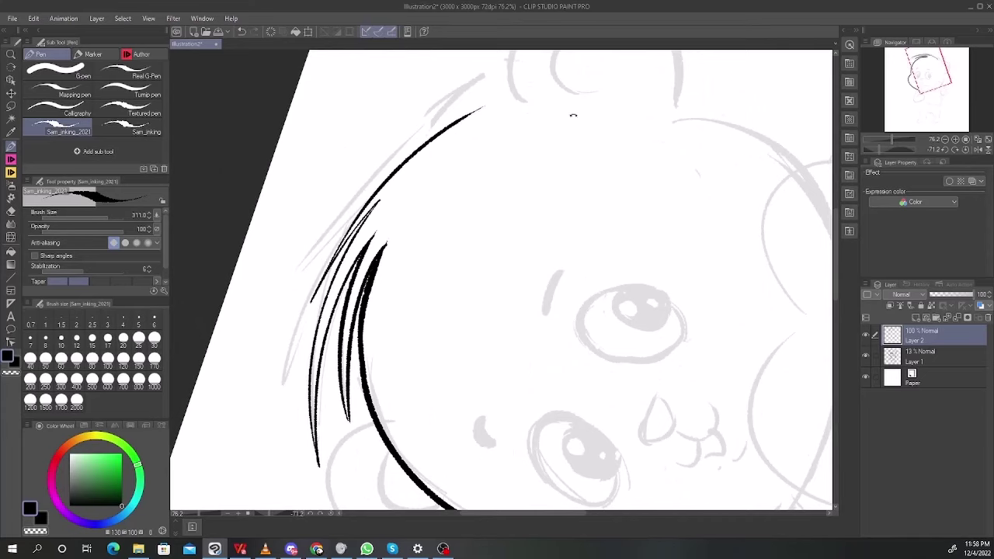
# Ink the top of the head from the hair tufts down to the right-hand ear
pyautogui.moveTo(573, 115); pyautogui.dragTo(626, 287)
pyautogui.moveTo(706, 280); pyautogui.dragTo(702, 317)
pyautogui.hotkey('ctrl', 'z')
pyautogui.moveTo(660, 253); pyautogui.dragTo(676, 352)
pyautogui.hotkey('ctrl', 'z')
pyautogui.moveTo(697, 301); pyautogui.dragTo(622, 304)
pyautogui.moveTo(621, 307); pyautogui.dragTo(610, 220)
pyautogui.moveTo(701, 180); pyautogui.dragTo(777, 193)
# Ink the right-hand ear's outer and inner curves and add a squiggly fur tuft inside the ear
pyautogui.moveTo(582, 193)
pyautogui.mouseDown()
pyautogui.moveTo(739, 257)
pyautogui.moveTo(626, 355)
pyautogui.moveTo(739, 211)
pyautogui.moveTo(612, 349)
pyautogui.mouseUp()
pyautogui.hotkey('ctrl', 'z')
pyautogui.hotkey('ctrl', 'z')
pyautogui.moveTo(605, 257)
pyautogui.mouseDown()
pyautogui.moveTo(680, 194)
pyautogui.moveTo(709, 265)
pyautogui.moveTo(624, 319)
pyautogui.moveTo(619, 333)
pyautogui.mouseUp()
pyautogui.hotkey('ctrl', 'z')
pyautogui.hotkey('ctrl', 'z')
pyautogui.hotkey('ctrl', 'z')
pyautogui.moveTo(604, 236)
pyautogui.mouseDown()
pyautogui.moveTo(679, 193)
pyautogui.moveTo(622, 320)
pyautogui.moveTo(701, 193)
pyautogui.moveTo(635, 322)
pyautogui.moveTo(622, 225)
pyautogui.moveTo(662, 298)
pyautogui.mouseUp()
pyautogui.hotkey('ctrl', 'z')
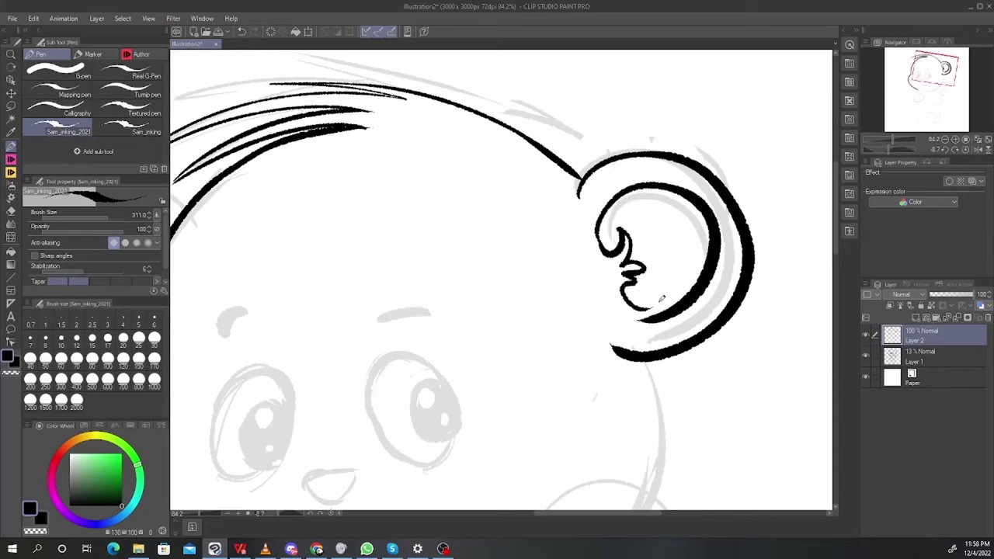
pyautogui.scroll(-5, 652, 307)
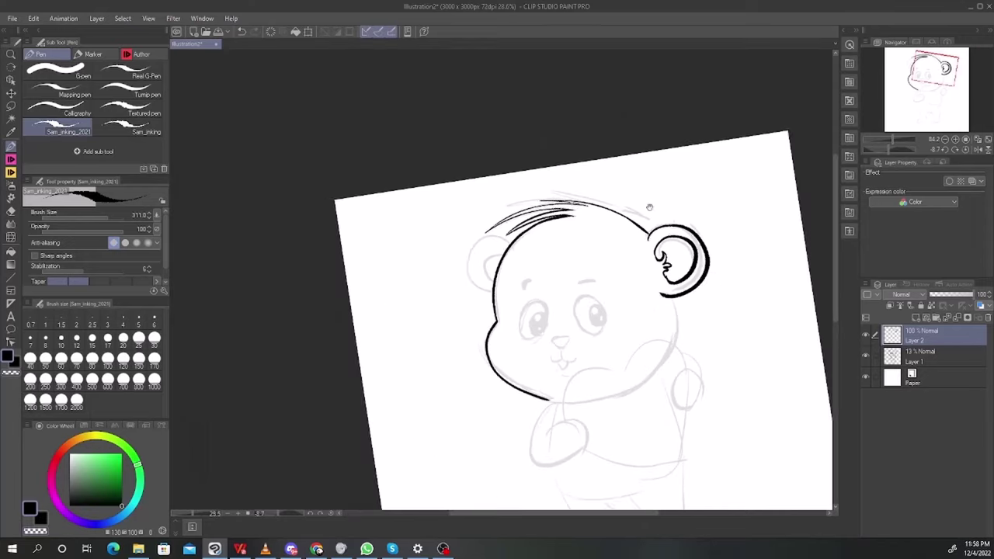
pyautogui.scroll(6, 675, 287)
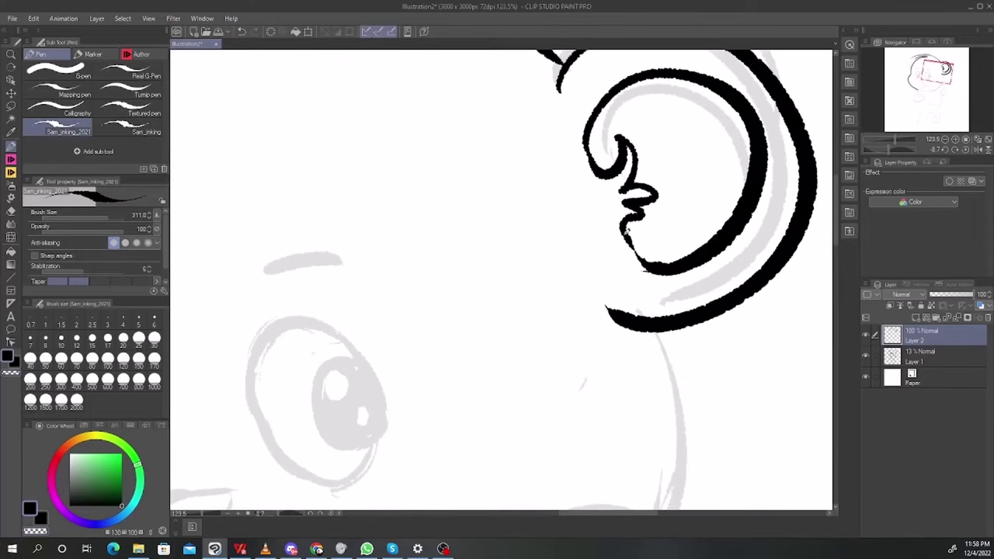
# Ink the rounded outer outline of the left-hand ear where it meets the head
pyautogui.scroll(-3, 691, 213)
pyautogui.moveTo(691, 214); pyautogui.dragTo(675, 175)
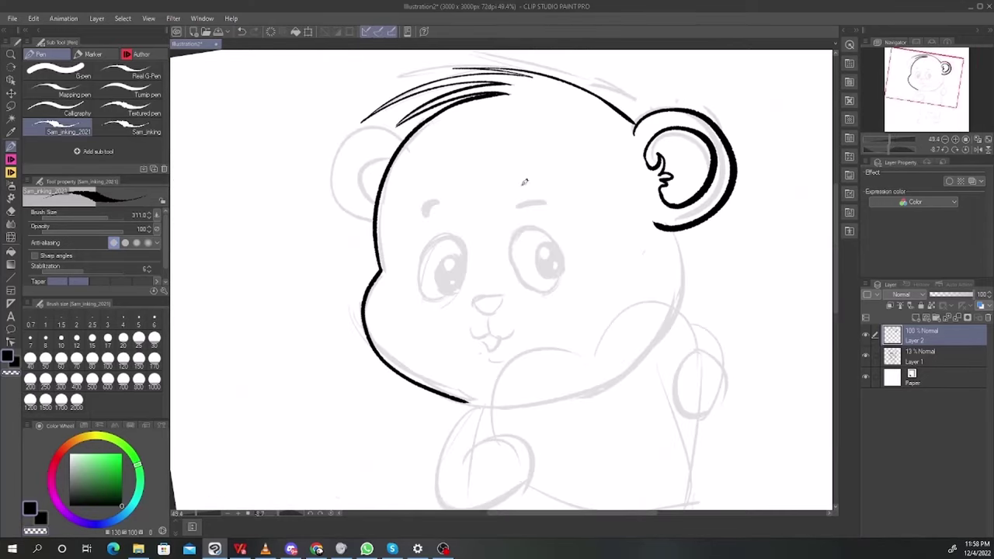
pyautogui.scroll(3, 383, 142)
pyautogui.moveTo(423, 140)
pyautogui.mouseDown()
pyautogui.moveTo(340, 247)
pyautogui.moveTo(329, 120)
pyautogui.moveTo(365, 307)
pyautogui.mouseUp()
pyautogui.hotkey('ctrl', 'z')
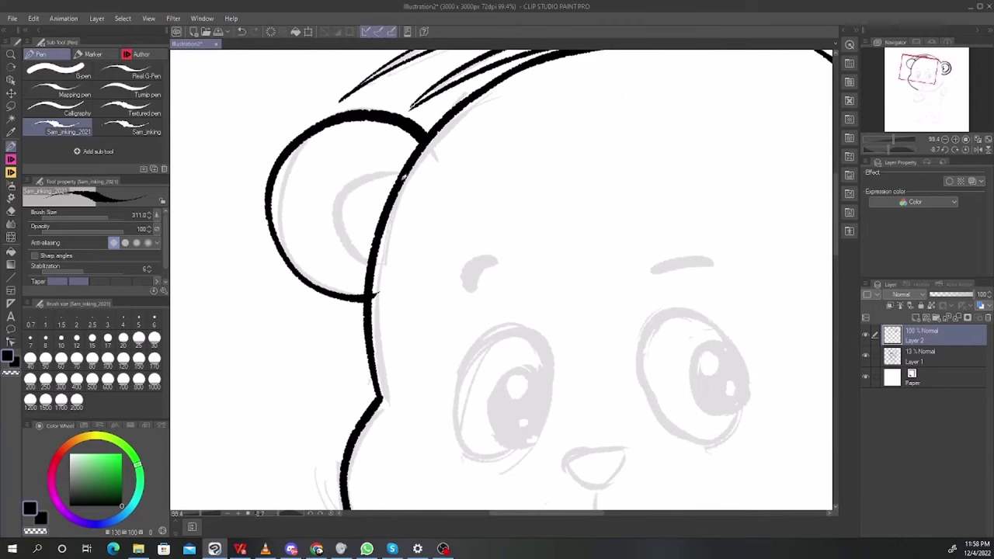
pyautogui.hotkey('ctrl', 'z')
pyautogui.moveTo(423, 141); pyautogui.dragTo(367, 314)
# Draw the left-hand ear's inner curve, redoing it with a thicker stroke
pyautogui.moveTo(399, 161)
pyautogui.mouseDown()
pyautogui.moveTo(334, 258)
pyautogui.moveTo(365, 266)
pyautogui.moveTo(365, 278)
pyautogui.mouseUp()
pyautogui.hotkey('ctrl', 'z')
pyautogui.scroll(-5, 414, 195)
pyautogui.scroll(5, 402, 187)
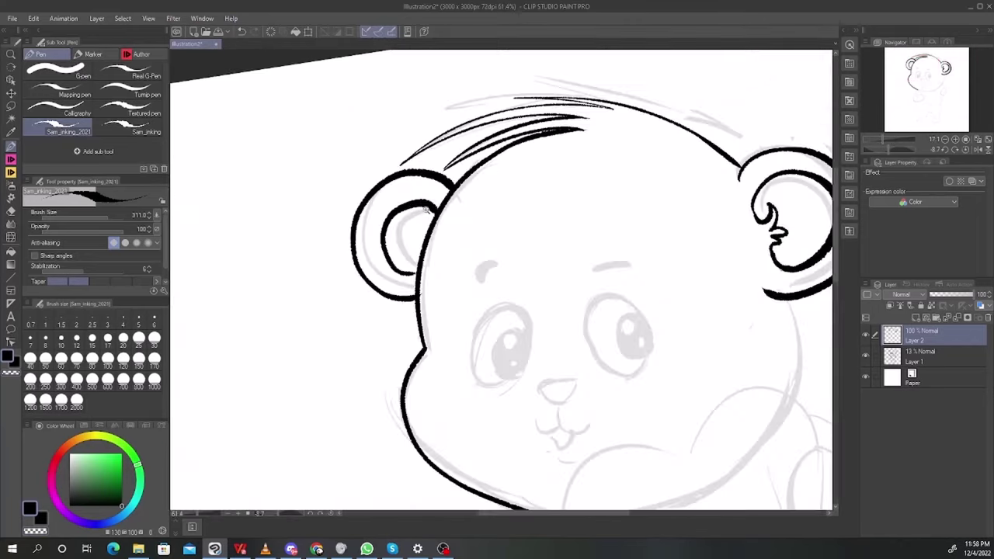
pyautogui.hotkey('ctrl', 'z')
pyautogui.moveTo(437, 209)
pyautogui.mouseDown()
pyautogui.moveTo(414, 271)
pyautogui.moveTo(394, 262)
pyautogui.moveTo(417, 271)
pyautogui.mouseUp()
pyautogui.hotkey('ctrl', 'z')
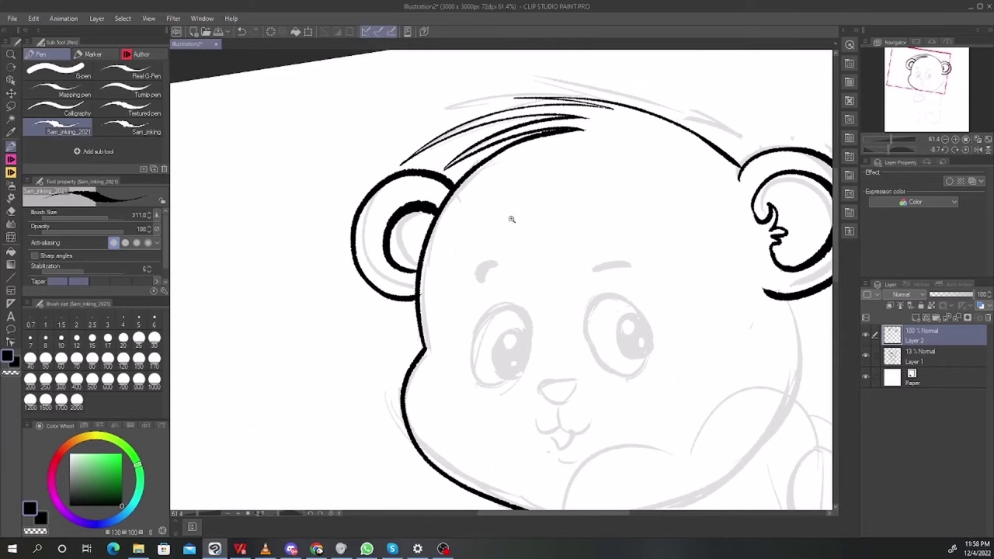
# Ink clean oval outlines around both eyes over the sketch
pyautogui.scroll(-3, 577, 223)
pyautogui.moveTo(717, 240); pyautogui.dragTo(691, 133)
pyautogui.scroll(3, 585, 230)
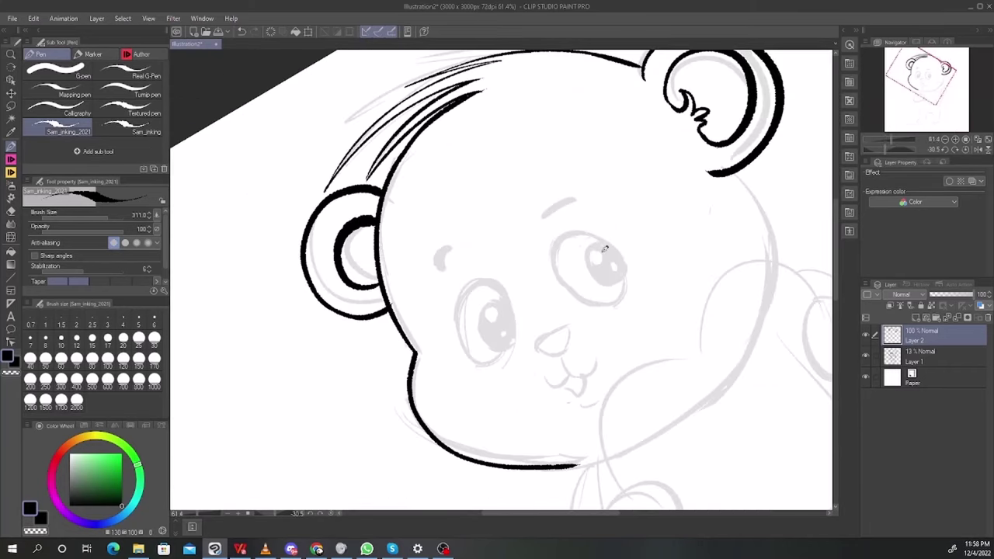
pyautogui.scroll(2, 621, 261)
pyautogui.moveTo(637, 322)
pyautogui.mouseDown()
pyautogui.moveTo(526, 281)
pyautogui.moveTo(659, 284)
pyautogui.moveTo(634, 335)
pyautogui.mouseUp()
pyautogui.moveTo(441, 398)
pyautogui.mouseDown()
pyautogui.moveTo(464, 338)
pyautogui.moveTo(409, 366)
pyautogui.moveTo(467, 254)
pyautogui.moveTo(476, 334)
pyautogui.mouseUp()
pyautogui.hotkey('ctrl', 'z')
pyautogui.moveTo(469, 355)
pyautogui.mouseDown()
pyautogui.moveTo(453, 372)
pyautogui.moveTo(430, 231)
pyautogui.moveTo(462, 363)
pyautogui.mouseUp()
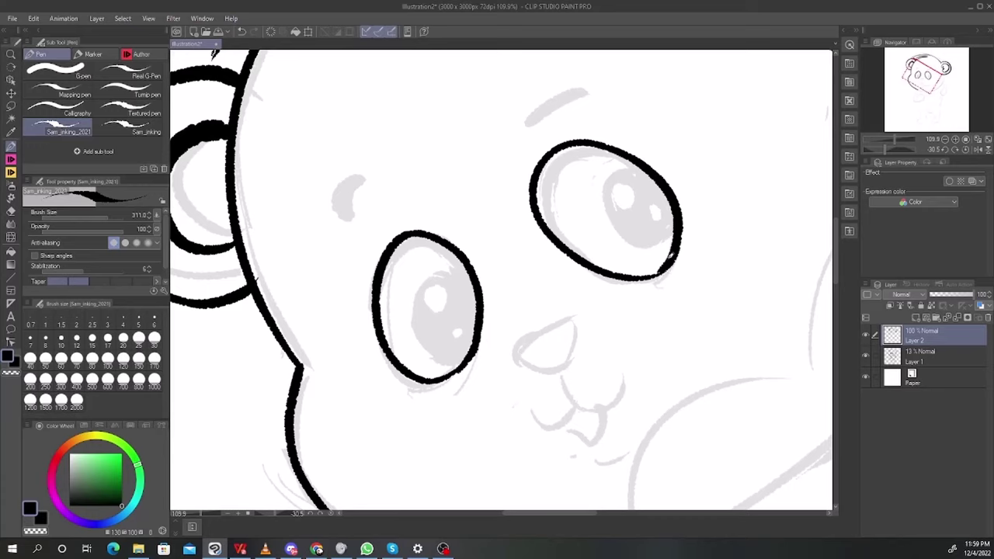
# Thicken the right-hand eye's inner edge and the left-hand eye's upper edge with heavier strokes
pyautogui.moveTo(661, 271)
pyautogui.mouseDown()
pyautogui.moveTo(584, 269)
pyautogui.moveTo(548, 148)
pyautogui.moveTo(610, 143)
pyautogui.mouseUp()
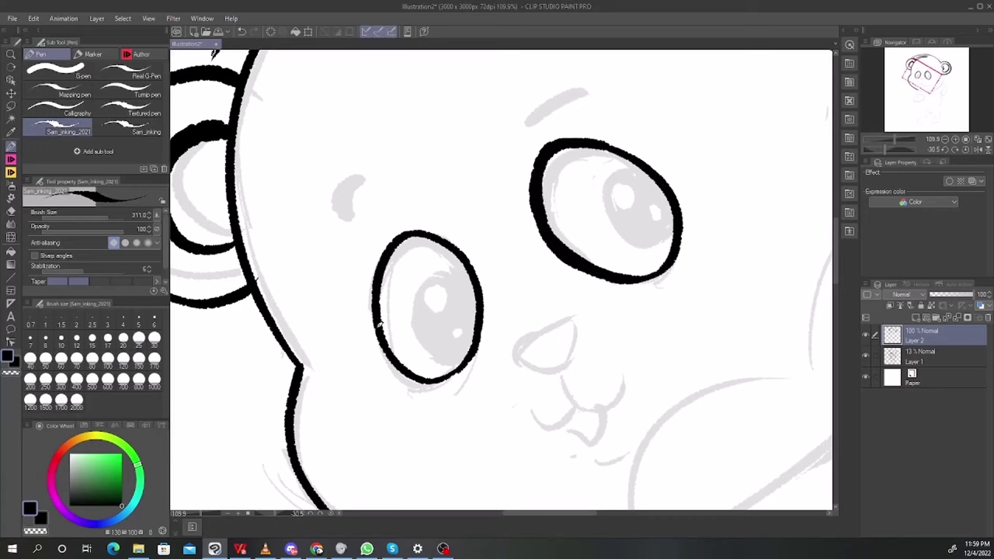
pyautogui.moveTo(380, 325)
pyautogui.mouseDown()
pyautogui.moveTo(427, 224)
pyautogui.moveTo(477, 282)
pyautogui.mouseUp()
pyautogui.hotkey('ctrl', 'z')
pyautogui.moveTo(377, 331)
pyautogui.mouseDown()
pyautogui.moveTo(433, 226)
pyautogui.moveTo(488, 332)
pyautogui.mouseUp()
# Lasso the right-hand eye, scale it down slightly and deselect
pyautogui.moveTo(677, 280)
pyautogui.mouseDown()
pyautogui.moveTo(719, 331)
pyautogui.moveTo(678, 306)
pyautogui.moveTo(690, 355)
pyautogui.mouseUp()
pyautogui.press('m')
pyautogui.moveTo(643, 384)
pyautogui.mouseDown()
pyautogui.moveTo(613, 376)
pyautogui.moveTo(625, 380)
pyautogui.mouseUp()
pyautogui.hotkey('ctrl', 't')
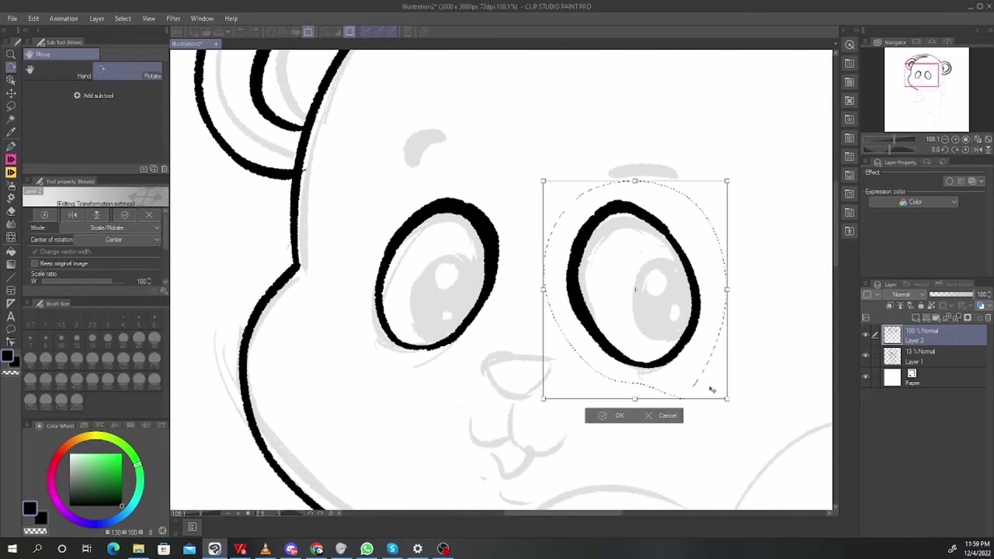
pyautogui.moveTo(723, 395); pyautogui.dragTo(720, 393)
pyautogui.press('Return')
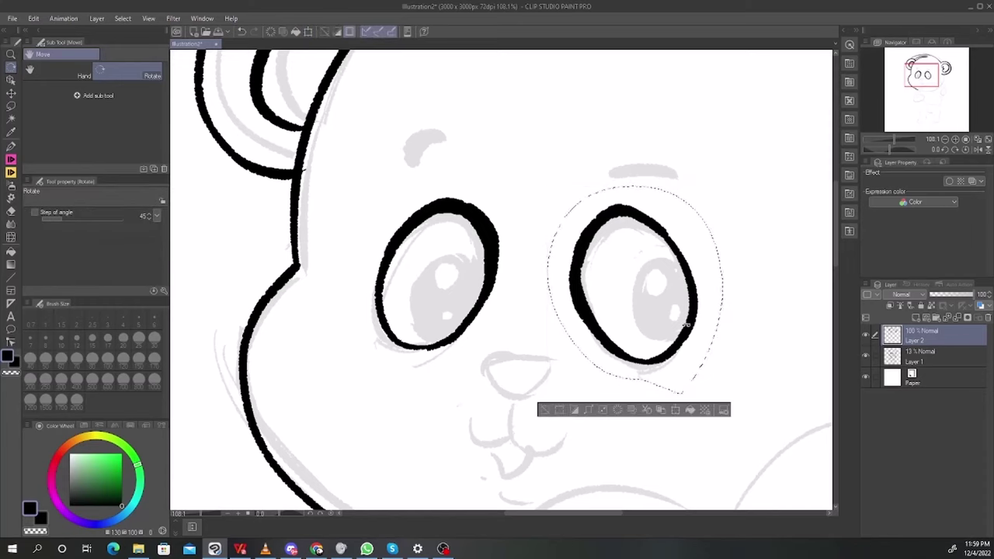
pyautogui.hotkey('ctrl', 'd')
# Ink curved pupil outlines inside both eyes following the sketch
pyautogui.press('p')
pyautogui.moveTo(684, 260)
pyautogui.mouseDown()
pyautogui.moveTo(621, 295)
pyautogui.moveTo(658, 348)
pyautogui.moveTo(668, 273)
pyautogui.moveTo(629, 338)
pyautogui.moveTo(670, 349)
pyautogui.mouseUp()
pyautogui.hotkey('ctrl', 'z')
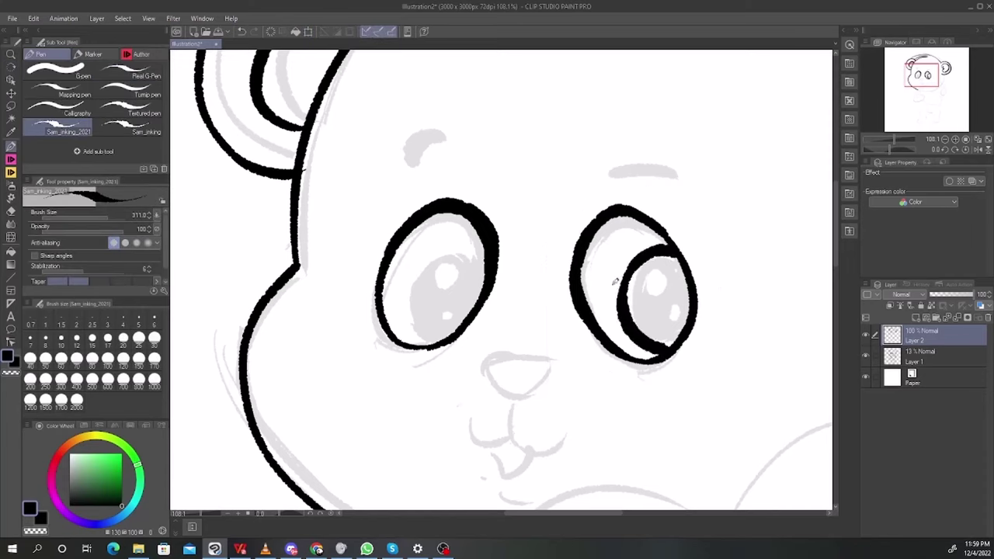
pyautogui.moveTo(491, 256)
pyautogui.mouseDown()
pyautogui.moveTo(413, 323)
pyautogui.moveTo(432, 341)
pyautogui.mouseUp()
pyautogui.scroll(-1, 702, 283)
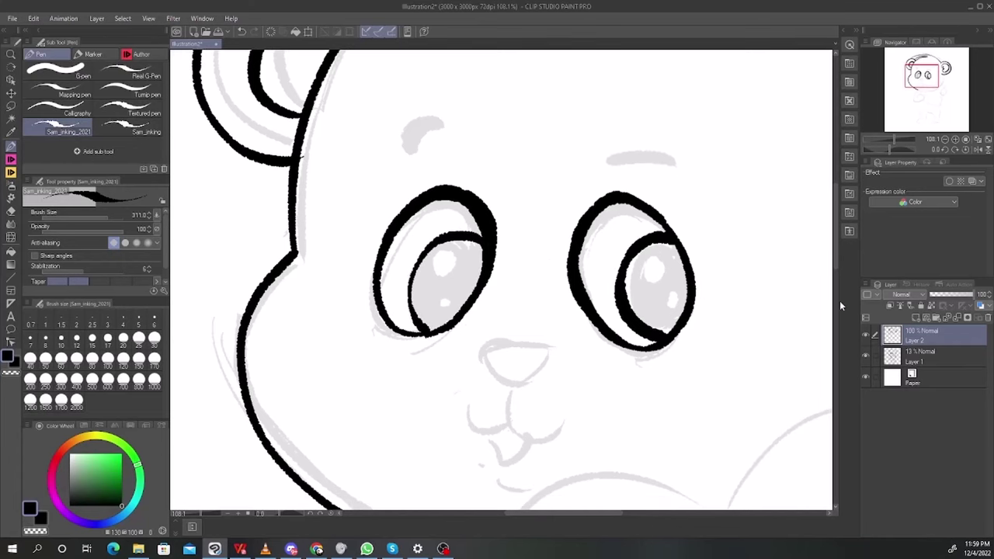
# Hide the rough sketch on Layer 1 and fill both pupils with black
pyautogui.click(866, 357)
pyautogui.press('g')
pyautogui.click(644, 277)
pyautogui.click(470, 274)
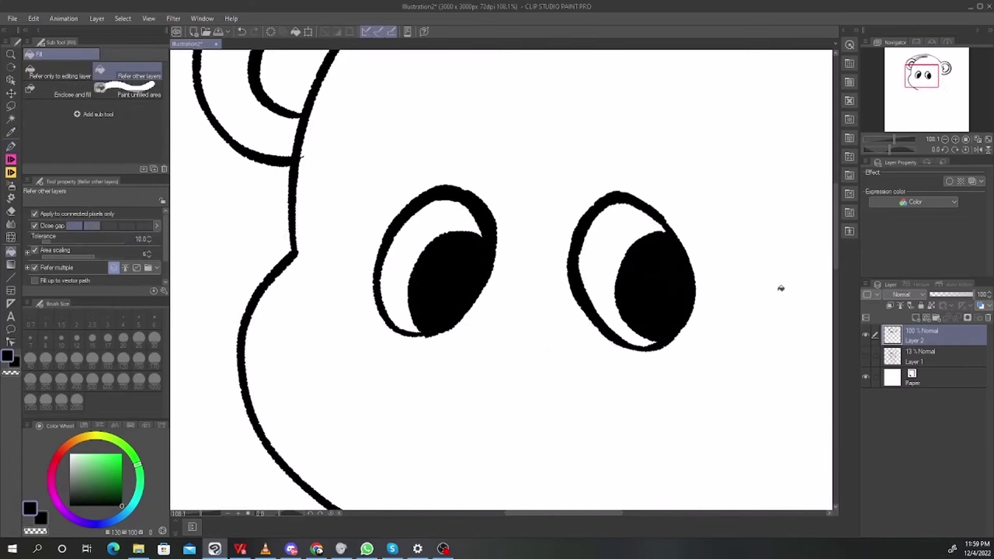
# Show the rough sketch on Layer 1 again and erase round white highlights, one large and one small, in both pupils
pyautogui.click(866, 357)
pyautogui.press('p')
pyautogui.moveTo(643, 259); pyautogui.dragTo(648, 260)
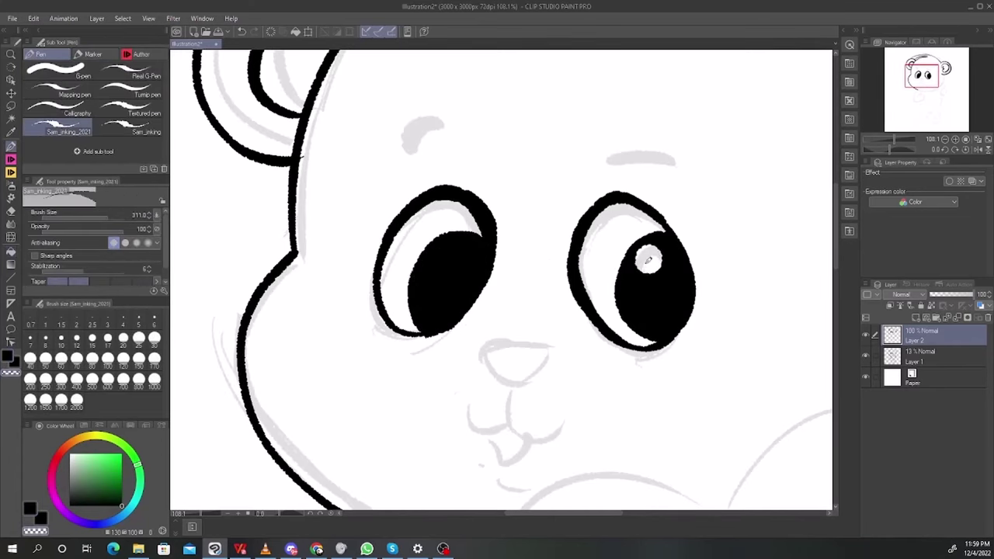
pyautogui.moveTo(459, 250)
pyautogui.mouseDown()
pyautogui.moveTo(449, 263)
pyautogui.moveTo(452, 245)
pyautogui.mouseUp()
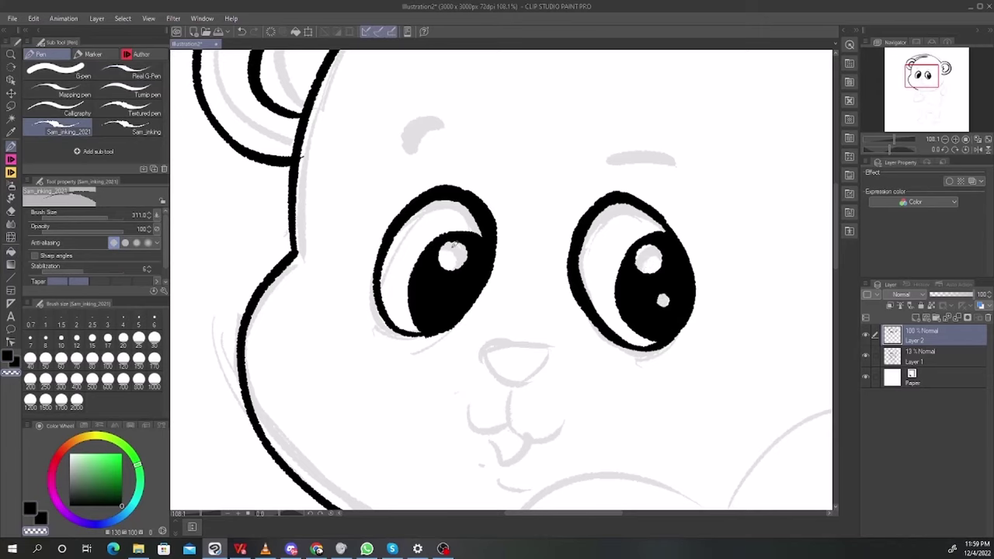
pyautogui.press('c')
# Ink short, thick curved eyebrows above both eyes, slightly higher than the sketched ones
pyautogui.scroll(-8, 617, 264)
pyautogui.moveTo(691, 318); pyautogui.dragTo(583, 206)
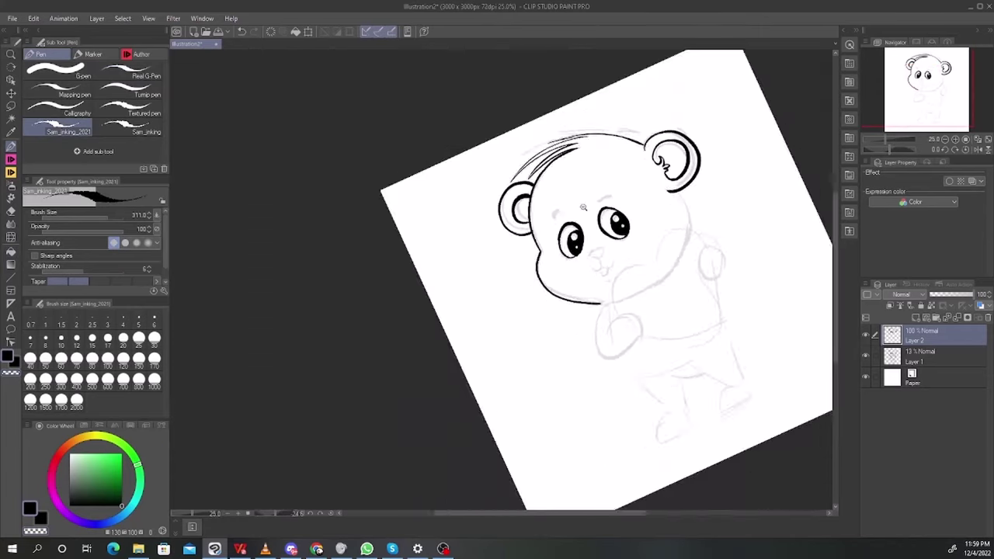
pyautogui.scroll(8, 571, 218)
pyautogui.hotkey('ctrl', 'z')
pyautogui.moveTo(452, 223)
pyautogui.mouseDown()
pyautogui.moveTo(462, 200)
pyautogui.moveTo(497, 187)
pyautogui.mouseUp()
pyautogui.moveTo(614, 141); pyautogui.dragTo(665, 120)
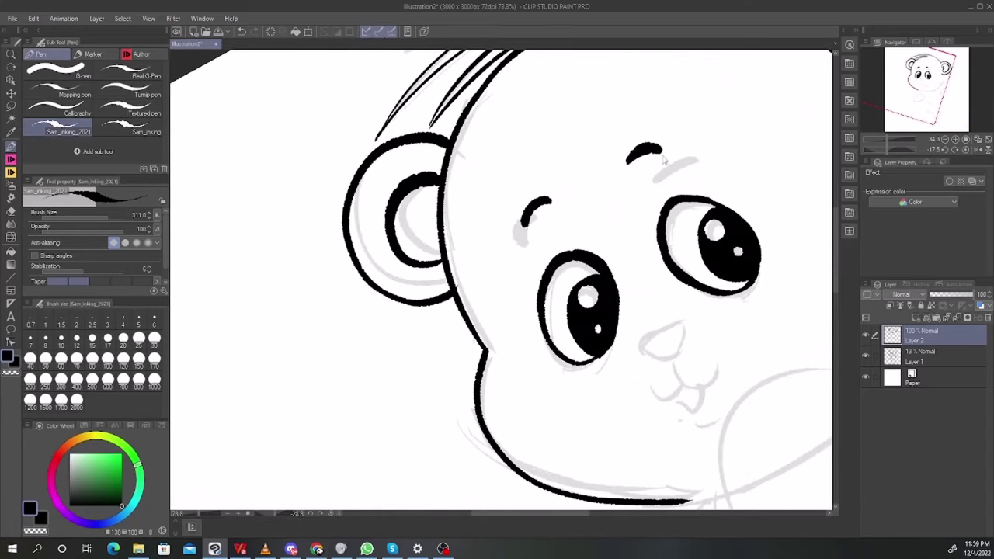
pyautogui.hotkey('ctrl', 'z')
pyautogui.moveTo(638, 152); pyautogui.dragTo(671, 139)
pyautogui.hotkey('ctrl', 'z')
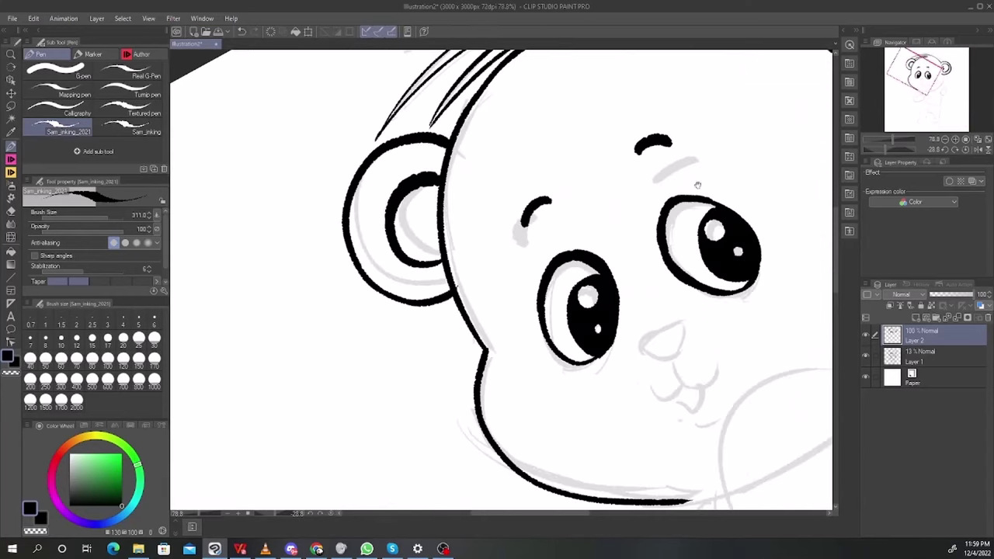
# Ink the bear's nose as a rounded triangular outline following the sketch
pyautogui.moveTo(676, 312); pyautogui.dragTo(629, 238)
pyautogui.scroll(5, 640, 232)
pyautogui.moveTo(556, 308)
pyautogui.mouseDown()
pyautogui.moveTo(620, 266)
pyautogui.moveTo(658, 256)
pyautogui.mouseUp()
pyautogui.hotkey('ctrl', 'z')
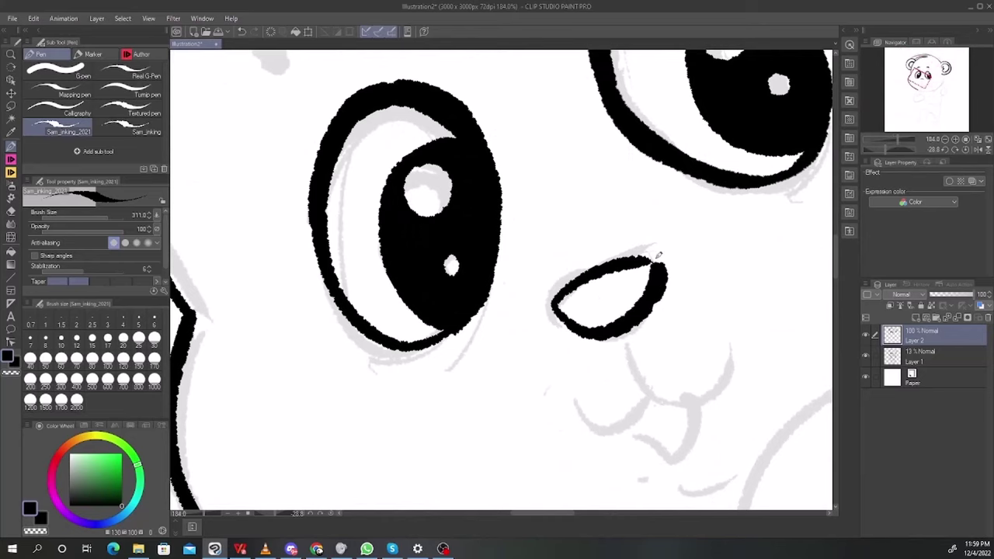
pyautogui.hotkey('ctrl', 'z')
pyautogui.moveTo(669, 332); pyautogui.dragTo(657, 315)
pyautogui.moveTo(544, 286)
pyautogui.mouseDown()
pyautogui.moveTo(628, 300)
pyautogui.moveTo(640, 242)
pyautogui.mouseUp()
pyautogui.scroll(-1, 631, 303)
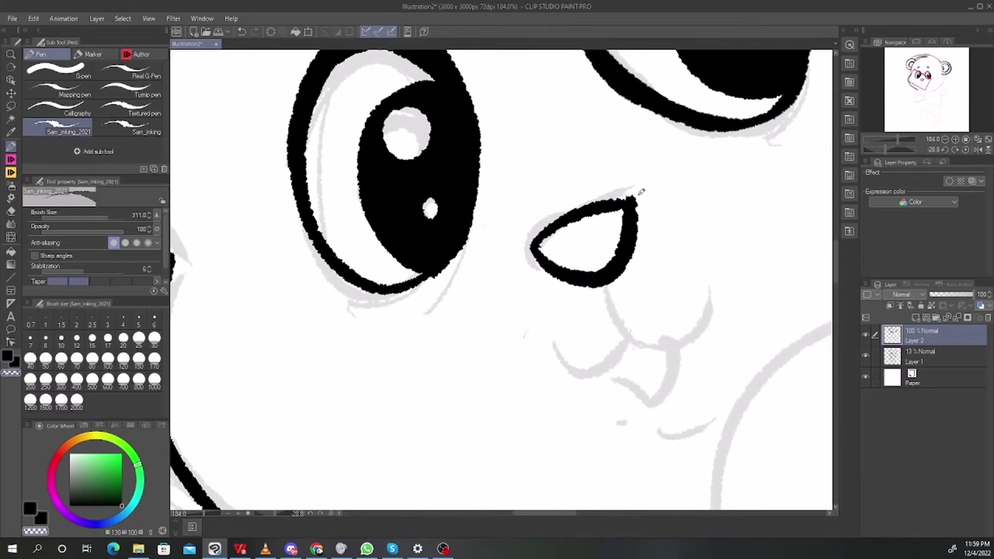
# Ink the two curved smile lines below the nose, undoing and redrawing strokes to refine their shape
pyautogui.moveTo(605, 287); pyautogui.dragTo(715, 306)
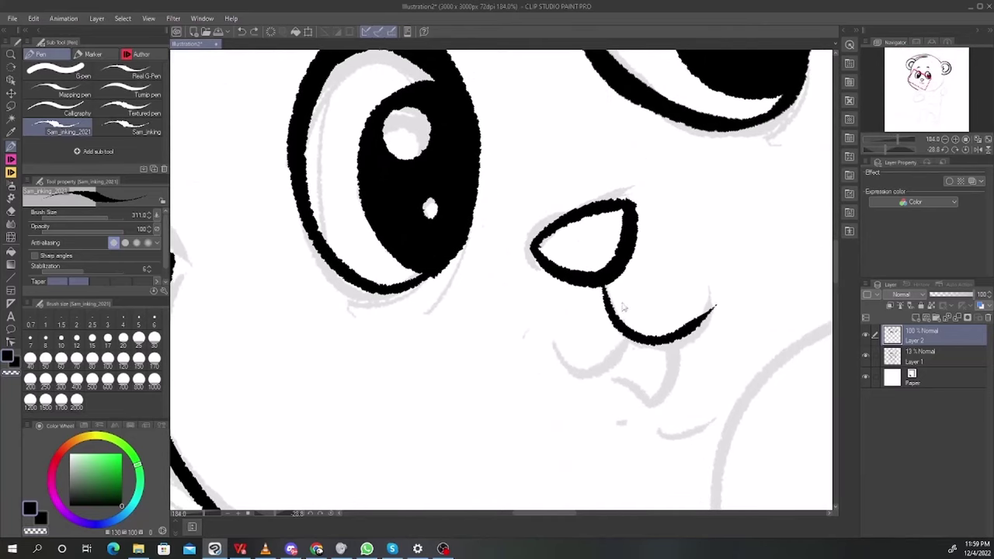
pyautogui.hotkey('ctrl', 'z')
pyautogui.moveTo(563, 321); pyautogui.dragTo(644, 342)
pyautogui.hotkey('ctrl', 'z')
pyautogui.moveTo(603, 287); pyautogui.dragTo(685, 305)
pyautogui.moveTo(564, 320)
pyautogui.mouseDown()
pyautogui.moveTo(636, 331)
pyautogui.moveTo(604, 354)
pyautogui.moveTo(626, 332)
pyautogui.mouseUp()
pyautogui.hotkey('ctrl', 'z')
pyautogui.hotkey('ctrl', 'z')
pyautogui.moveTo(610, 285)
pyautogui.mouseDown()
pyautogui.moveTo(629, 336)
pyautogui.moveTo(726, 285)
pyautogui.moveTo(712, 280)
pyautogui.mouseUp()
pyautogui.hotkey('ctrl', 'z')
pyautogui.moveTo(720, 332); pyautogui.dragTo(713, 295)
pyautogui.moveTo(597, 328)
pyautogui.mouseDown()
pyautogui.moveTo(687, 317)
pyautogui.moveTo(685, 290)
pyautogui.moveTo(679, 296)
pyautogui.mouseUp()
pyautogui.hotkey('ctrl', 'z')
pyautogui.moveTo(738, 343); pyautogui.dragTo(698, 384)
pyautogui.moveTo(658, 425); pyautogui.dragTo(646, 399)
pyautogui.hotkey('ctrl', 'z')
pyautogui.hotkey('ctrl', 'z')
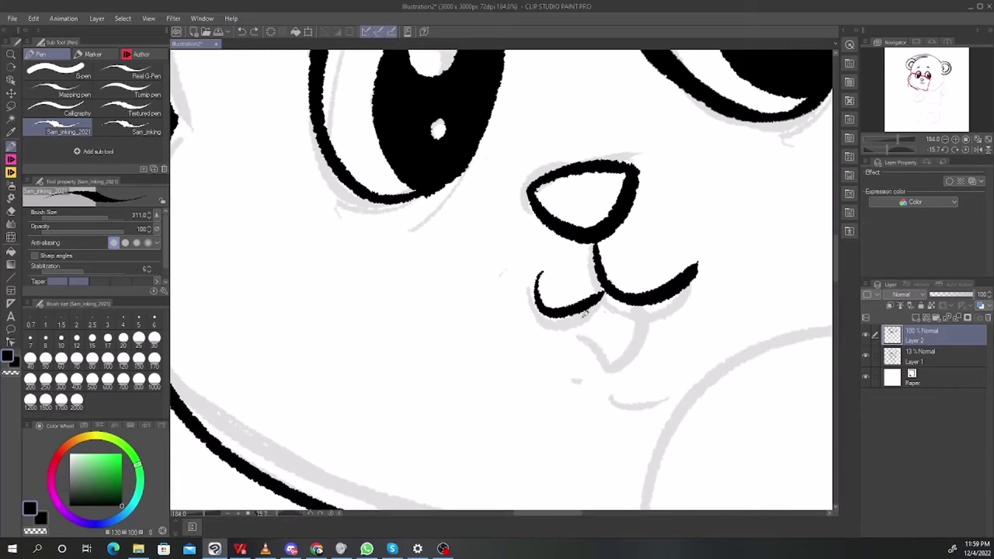
# Ink the small open mouth below the smile lines and a short chin line beneath it
pyautogui.moveTo(572, 312)
pyautogui.mouseDown()
pyautogui.moveTo(593, 324)
pyautogui.moveTo(672, 298)
pyautogui.mouseUp()
pyautogui.moveTo(606, 377)
pyautogui.mouseDown()
pyautogui.moveTo(645, 369)
pyautogui.moveTo(637, 394)
pyautogui.moveTo(658, 380)
pyautogui.mouseUp()
pyautogui.hotkey('ctrl', 'z')
pyautogui.moveTo(595, 306)
pyautogui.mouseDown()
pyautogui.moveTo(605, 321)
pyautogui.moveTo(636, 306)
pyautogui.mouseUp()
pyautogui.hotkey('ctrl', 'z')
pyautogui.moveTo(664, 300); pyautogui.dragTo(695, 278)
pyautogui.scroll(3, 695, 278)
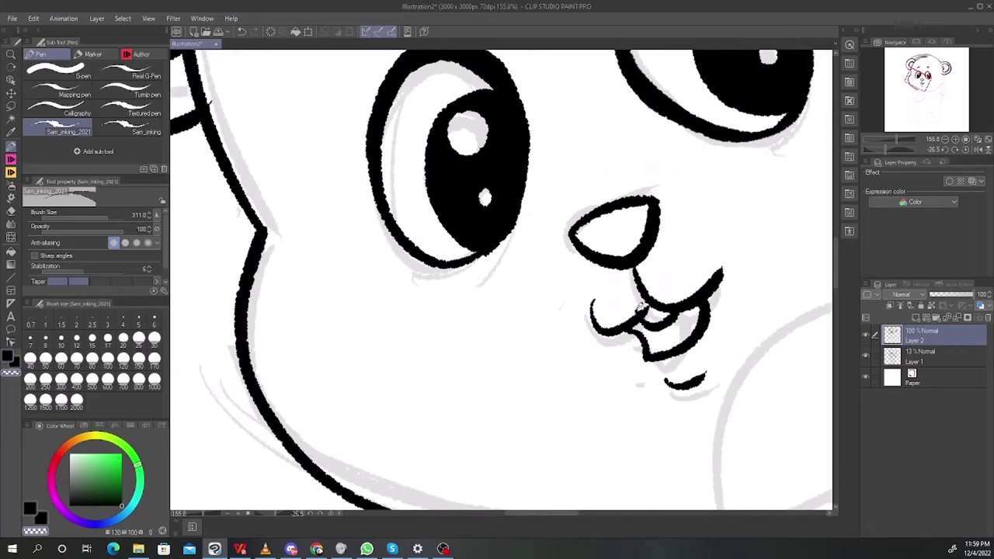
pyautogui.press('c')
# Ink the left-hand arm curling into a rounded paw and extend the jaw line past the shoulder
pyautogui.scroll(-4, 678, 305)
pyautogui.moveTo(704, 344); pyautogui.dragTo(628, 285)
pyautogui.moveTo(689, 203); pyautogui.dragTo(713, 269)
pyautogui.scroll(2, 652, 245)
pyautogui.scroll(-2, 713, 268)
pyautogui.moveTo(695, 334); pyautogui.dragTo(663, 298)
pyautogui.scroll(3, 663, 298)
pyautogui.moveTo(574, 400); pyautogui.dragTo(577, 317)
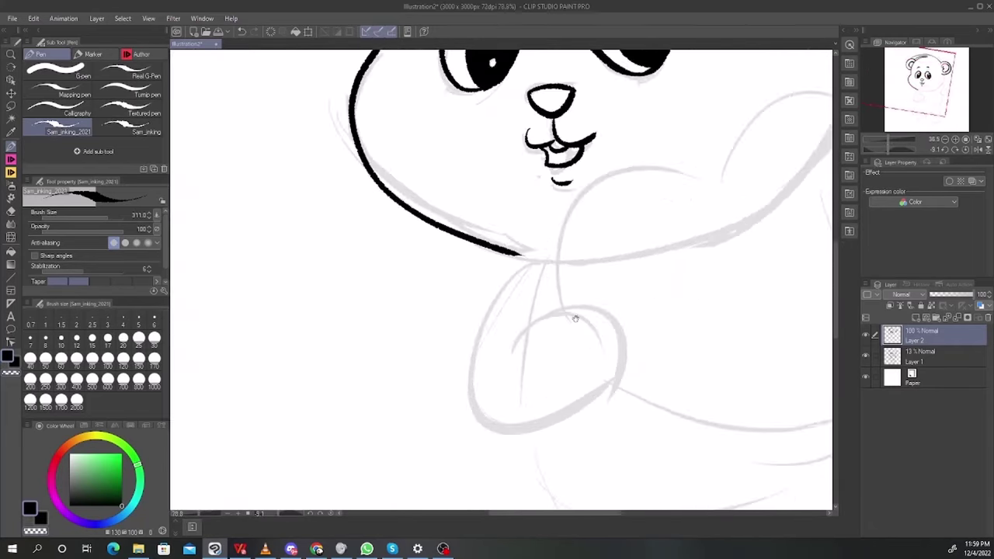
pyautogui.moveTo(524, 258)
pyautogui.mouseDown()
pyautogui.moveTo(491, 344)
pyautogui.moveTo(477, 348)
pyautogui.moveTo(547, 421)
pyautogui.moveTo(510, 427)
pyautogui.moveTo(510, 352)
pyautogui.mouseUp()
pyautogui.hotkey('ctrl', 'z')
pyautogui.hotkey('ctrl', 'z')
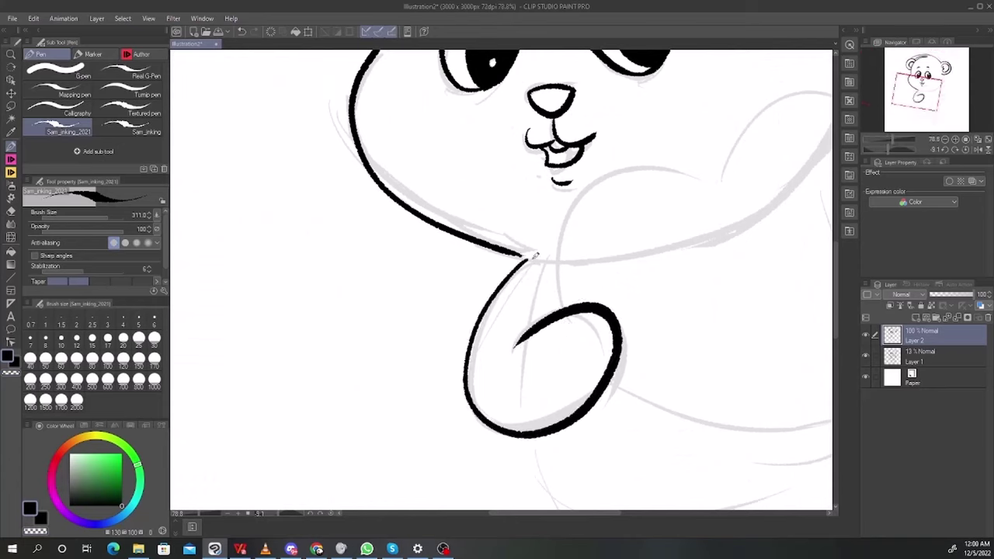
pyautogui.moveTo(513, 248); pyautogui.dragTo(564, 262)
# Add a new layer and ink the heart's two upper lobes and its right-hand side down to the point
pyautogui.moveTo(667, 275); pyautogui.dragTo(602, 327)
pyautogui.click(915, 318)
pyautogui.moveTo(797, 344); pyautogui.dragTo(672, 321)
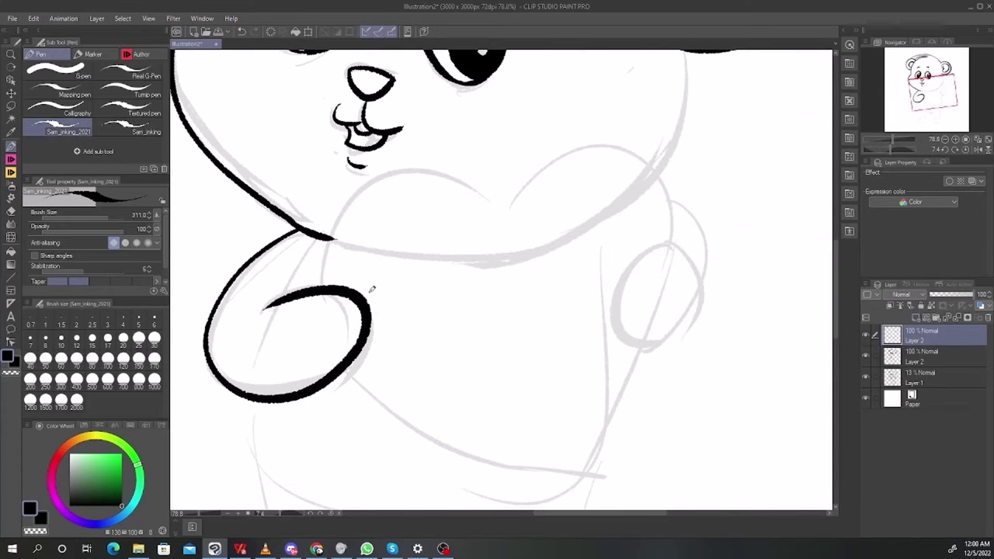
pyautogui.moveTo(330, 286)
pyautogui.mouseDown()
pyautogui.moveTo(331, 261)
pyautogui.moveTo(509, 200)
pyautogui.moveTo(679, 264)
pyautogui.moveTo(667, 326)
pyautogui.moveTo(665, 294)
pyautogui.mouseUp()
pyautogui.hotkey('ctrl', 'z')
pyautogui.moveTo(678, 221)
pyautogui.mouseDown()
pyautogui.moveTo(646, 310)
pyautogui.moveTo(577, 423)
pyautogui.mouseUp()
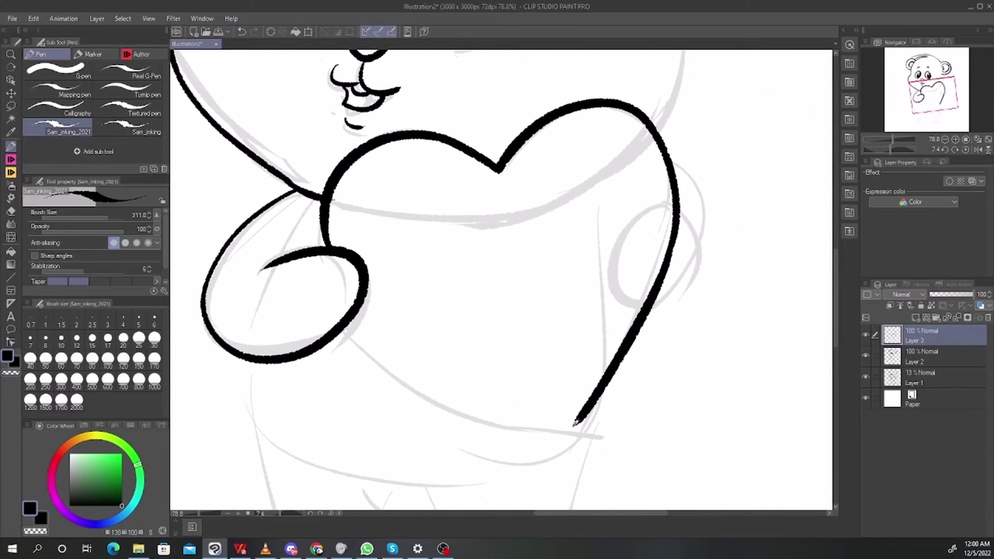
# Ink the heart's lower edge from the left-hand paw to its point, closing the heart outline
pyautogui.scroll(-1, 451, 278)
pyautogui.moveTo(348, 282)
pyautogui.mouseDown()
pyautogui.moveTo(413, 340)
pyautogui.moveTo(573, 382)
pyautogui.mouseUp()
pyautogui.hotkey('ctrl', 'z')
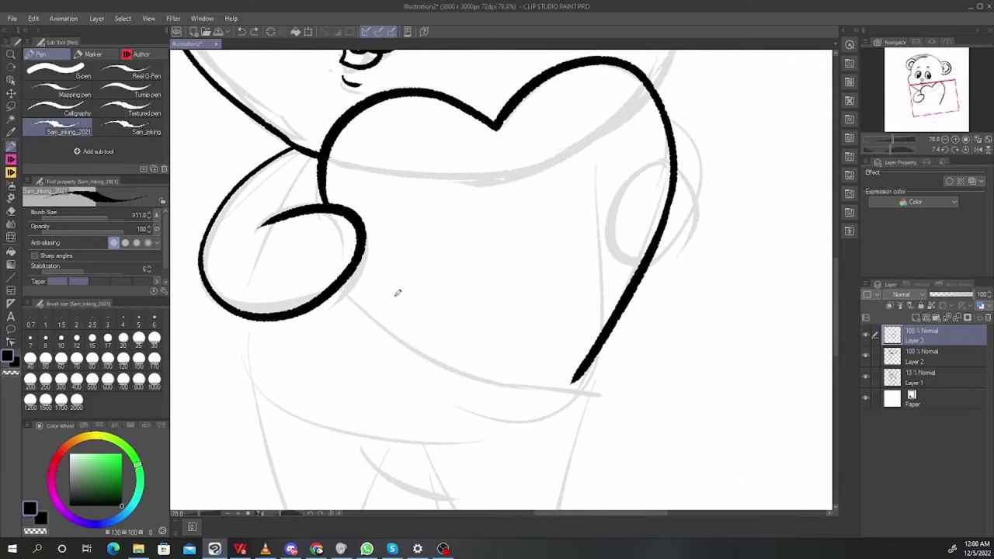
pyautogui.moveTo(350, 276)
pyautogui.mouseDown()
pyautogui.moveTo(391, 319)
pyautogui.moveTo(574, 385)
pyautogui.mouseUp()
pyautogui.hotkey('ctrl', 'z')
pyautogui.moveTo(347, 274)
pyautogui.mouseDown()
pyautogui.moveTo(433, 332)
pyautogui.moveTo(581, 378)
pyautogui.moveTo(584, 354)
pyautogui.mouseUp()
# Ink the right-hand side of the face from below the ear down to the heart
pyautogui.moveTo(660, 262); pyautogui.dragTo(681, 242)
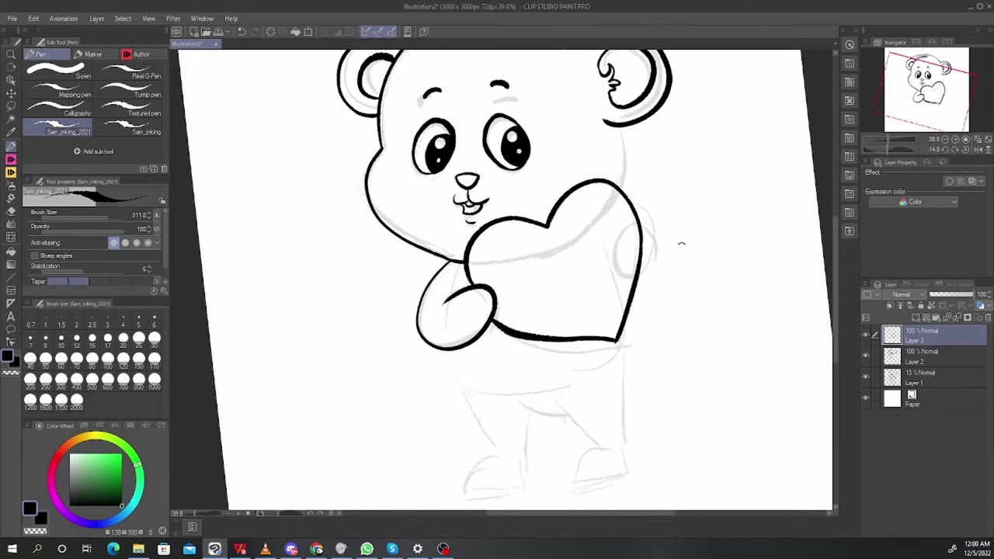
pyautogui.moveTo(581, 243)
pyautogui.mouseDown()
pyautogui.moveTo(617, 268)
pyautogui.moveTo(577, 365)
pyautogui.mouseUp()
pyautogui.hotkey('ctrl', '+')
pyautogui.moveTo(572, 165)
pyautogui.mouseDown()
pyautogui.moveTo(581, 190)
pyautogui.moveTo(574, 269)
pyautogui.moveTo(581, 225)
pyautogui.mouseUp()
pyautogui.hotkey('ctrl', 'z')
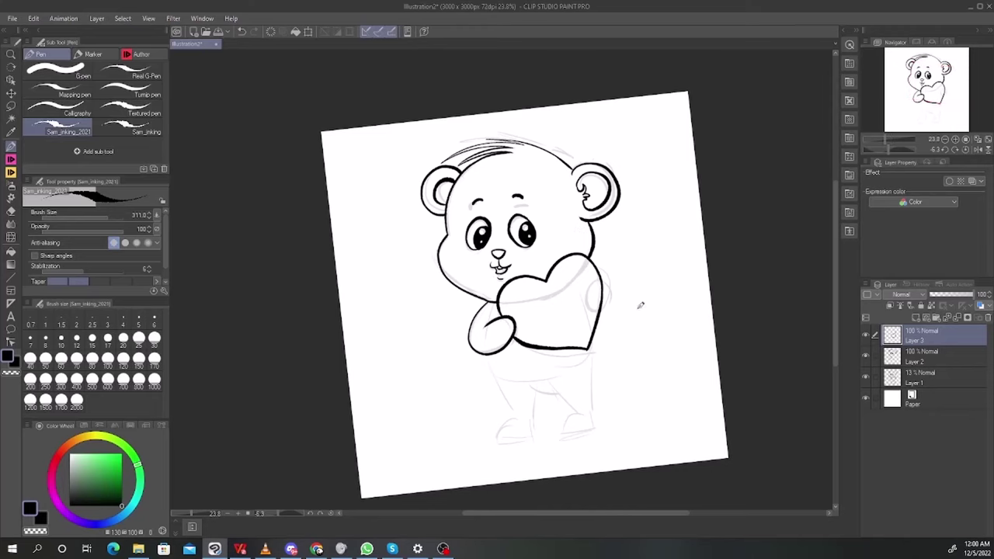
# Switch to Layer 2 and ink the right-hand paw's rounded inner edge over the side of the heart
pyautogui.moveTo(550, 322); pyautogui.dragTo(537, 328)
pyautogui.moveTo(454, 405); pyautogui.dragTo(462, 411)
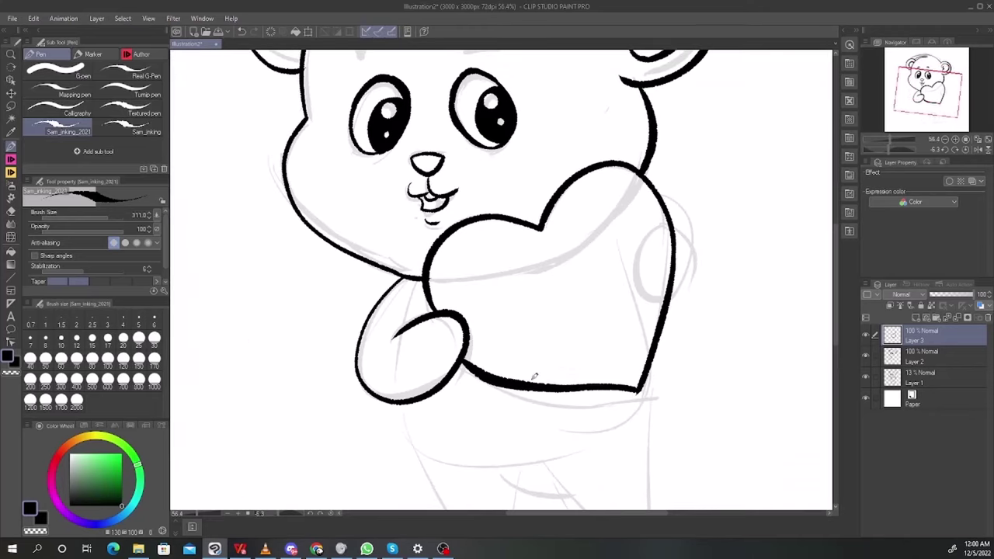
pyautogui.moveTo(681, 252)
pyautogui.mouseDown()
pyautogui.moveTo(703, 250)
pyautogui.moveTo(657, 320)
pyautogui.mouseUp()
pyautogui.click(920, 353)
pyautogui.hotkey('ctrl', 'z')
pyautogui.moveTo(682, 226)
pyautogui.mouseDown()
pyautogui.moveTo(622, 239)
pyautogui.moveTo(681, 309)
pyautogui.mouseUp()
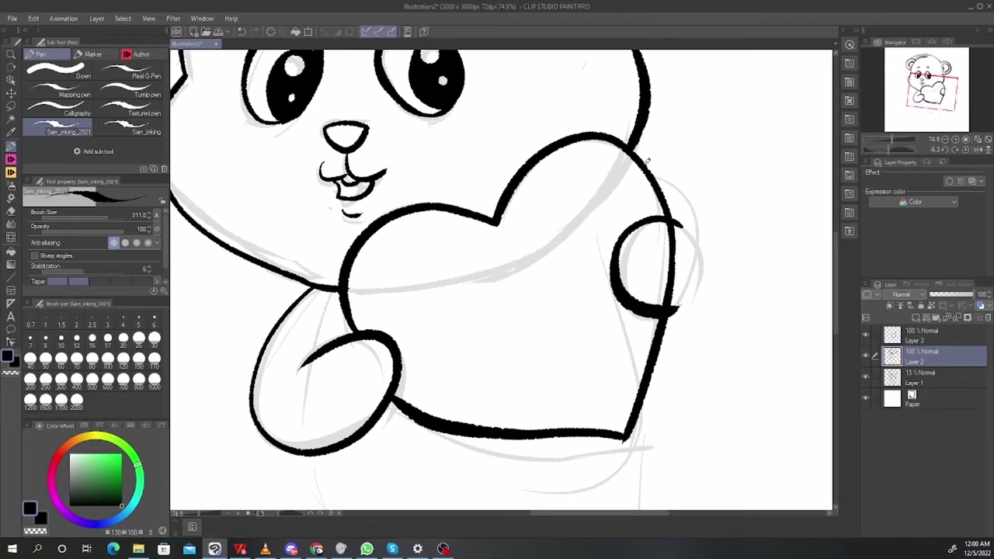
# Ink the right-hand arm's outer curve from the heart's edge around to the paw and tidy the join
pyautogui.moveTo(654, 173)
pyautogui.mouseDown()
pyautogui.moveTo(689, 207)
pyautogui.moveTo(705, 245)
pyautogui.moveTo(695, 317)
pyautogui.mouseUp()
pyautogui.hotkey('ctrl', 'z')
pyautogui.hotkey('ctrl', 'z')
pyautogui.moveTo(665, 198)
pyautogui.mouseDown()
pyautogui.moveTo(697, 300)
pyautogui.moveTo(671, 313)
pyautogui.mouseUp()
pyautogui.moveTo(696, 344)
pyautogui.mouseDown()
pyautogui.moveTo(674, 344)
pyautogui.moveTo(716, 341)
pyautogui.mouseUp()
pyautogui.press('c')
pyautogui.moveTo(672, 303); pyautogui.dragTo(698, 301)
pyautogui.press('c')
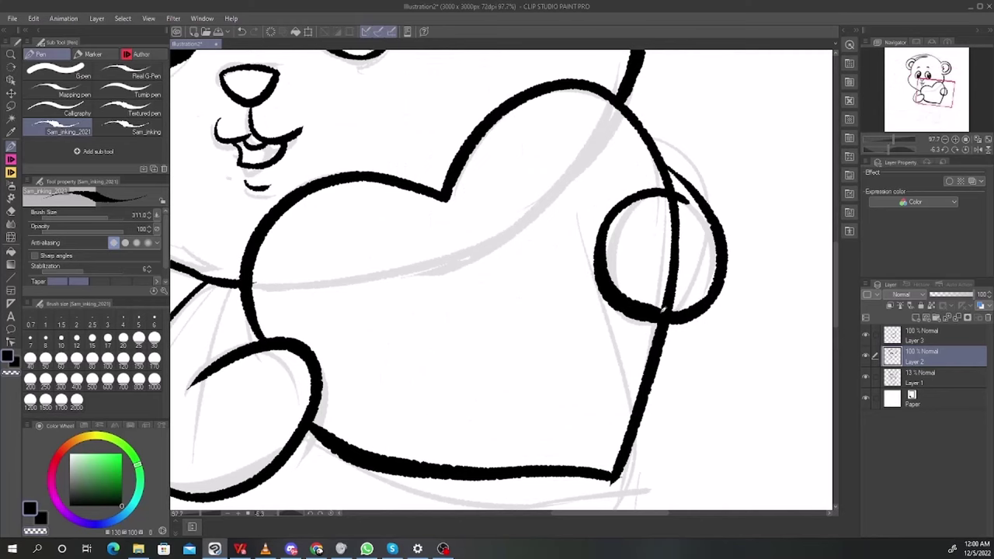
# Ink the body's left-hand side down to the ankle, plus the crotch curve and the right-hand leg's inner line
pyautogui.scroll(-5, 703, 288)
pyautogui.moveTo(579, 330); pyautogui.dragTo(572, 270)
pyautogui.scroll(2, 544, 280)
pyautogui.moveTo(498, 254)
pyautogui.mouseDown()
pyautogui.moveTo(523, 331)
pyautogui.moveTo(556, 394)
pyautogui.mouseUp()
pyautogui.moveTo(592, 323)
pyautogui.mouseDown()
pyautogui.moveTo(655, 345)
pyautogui.moveTo(673, 395)
pyautogui.mouseUp()
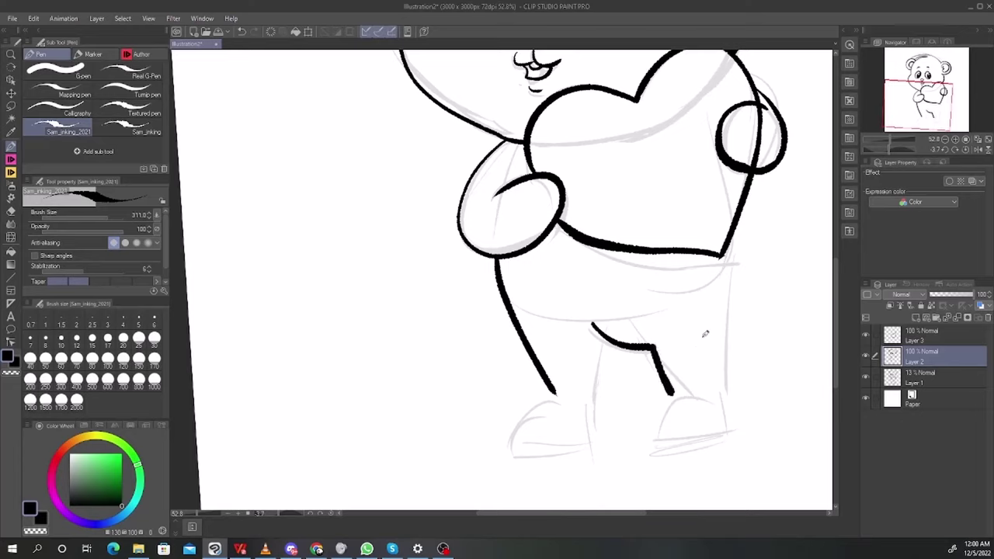
# Ink the body's right-hand side from the heart's point down to the ankle
pyautogui.moveTo(731, 257); pyautogui.dragTo(735, 304)
pyautogui.hotkey('ctrl', 'z')
pyautogui.moveTo(732, 233); pyautogui.dragTo(719, 397)
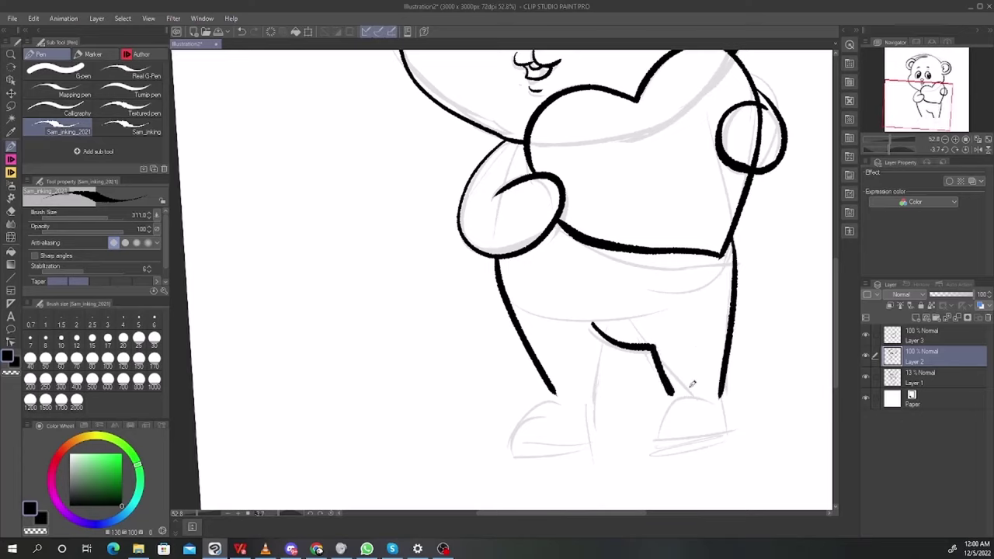
# Ink the right-hand foot as a rounded dome with a flat sole, redoing the first version
pyautogui.hotkey('ctrl', 'z')
pyautogui.moveTo(673, 394)
pyautogui.mouseDown()
pyautogui.moveTo(646, 442)
pyautogui.moveTo(716, 438)
pyautogui.mouseUp()
pyautogui.moveTo(721, 398); pyautogui.dragTo(710, 438)
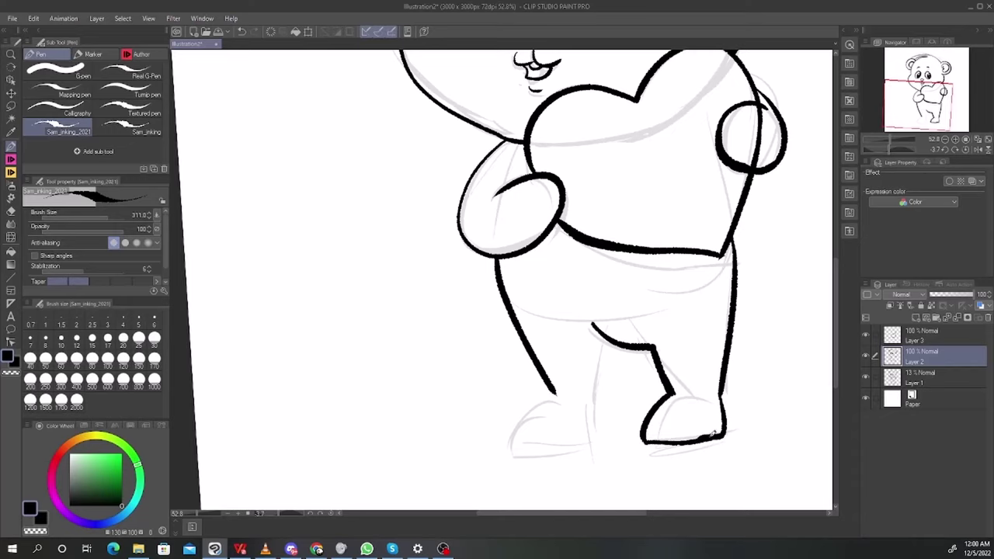
pyautogui.hotkey('ctrl', 'z')
pyautogui.hotkey('ctrl', 'z')
pyautogui.moveTo(673, 393)
pyautogui.mouseDown()
pyautogui.moveTo(646, 441)
pyautogui.moveTo(727, 440)
pyautogui.moveTo(728, 422)
pyautogui.moveTo(781, 366)
pyautogui.mouseUp()
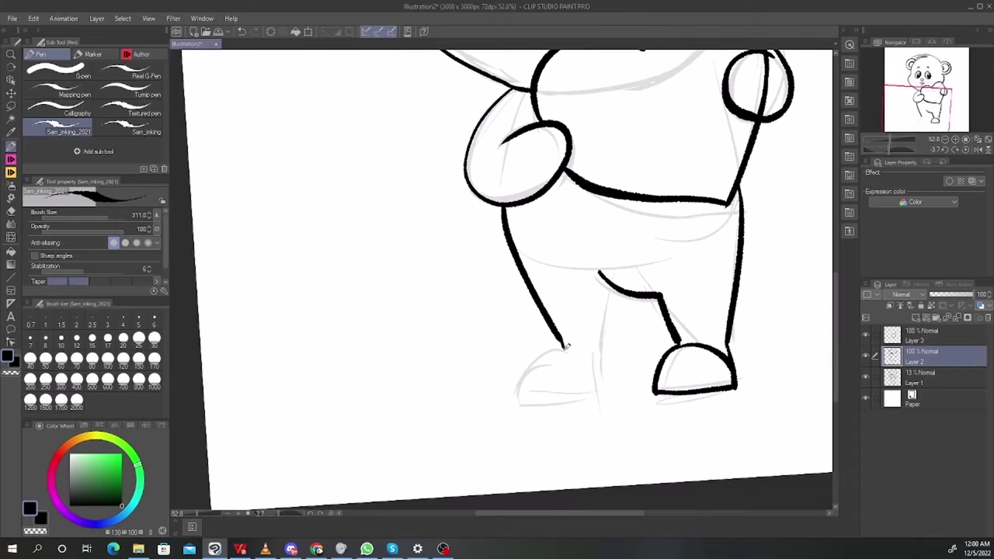
# Ink the left-hand foot and the inner line of that leg up to the crotch curve
pyautogui.moveTo(565, 348)
pyautogui.mouseDown()
pyautogui.moveTo(521, 392)
pyautogui.moveTo(602, 389)
pyautogui.mouseUp()
pyautogui.moveTo(615, 289)
pyautogui.mouseDown()
pyautogui.moveTo(604, 331)
pyautogui.moveTo(611, 385)
pyautogui.mouseUp()
pyautogui.hotkey('ctrl', 'z')
pyautogui.hotkey('ctrl', 'z')
pyautogui.moveTo(614, 289)
pyautogui.mouseDown()
pyautogui.moveTo(597, 390)
pyautogui.moveTo(575, 393)
pyautogui.mouseUp()
# Rework the lower outer line of the left-hand leg so it runs smoothly into the foot
pyautogui.moveTo(699, 411); pyautogui.dragTo(620, 381)
pyautogui.scroll(5, 616, 368)
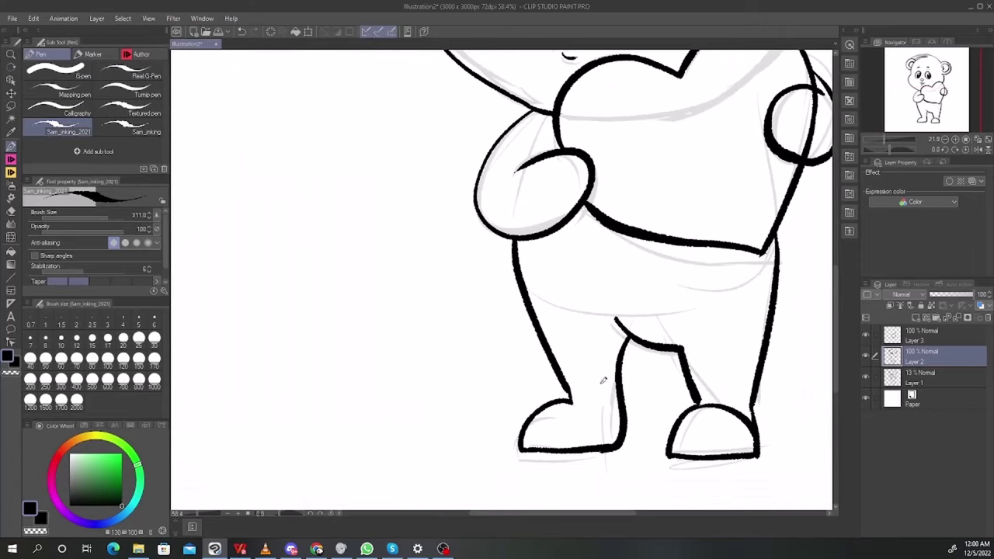
pyautogui.press('c')
pyautogui.moveTo(538, 329); pyautogui.dragTo(569, 402)
pyautogui.press('c')
pyautogui.hotkey('ctrl', 'z')
pyautogui.hotkey('ctrl', 'z')
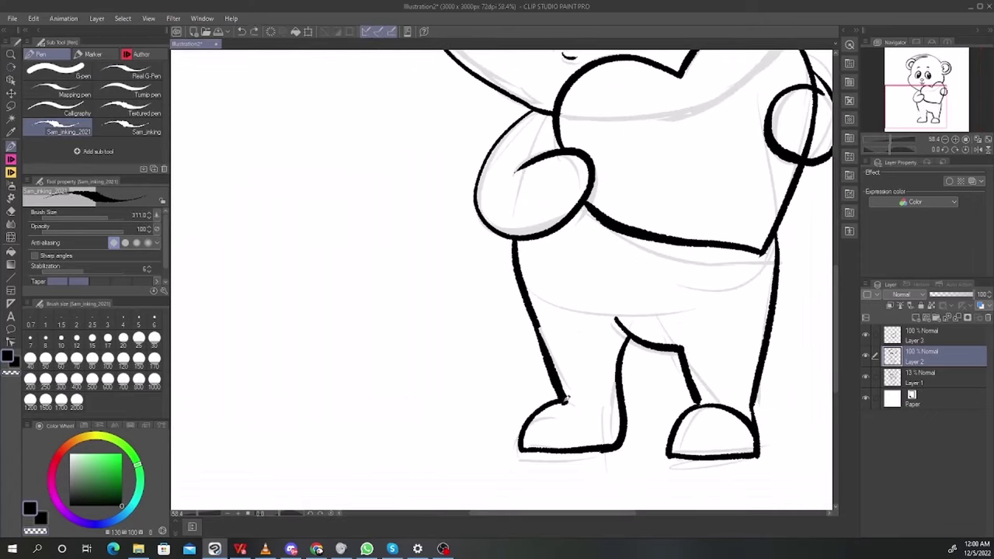
pyautogui.moveTo(650, 385)
pyautogui.mouseDown()
pyautogui.moveTo(590, 388)
pyautogui.moveTo(613, 390)
pyautogui.mouseUp()
pyautogui.press('c')
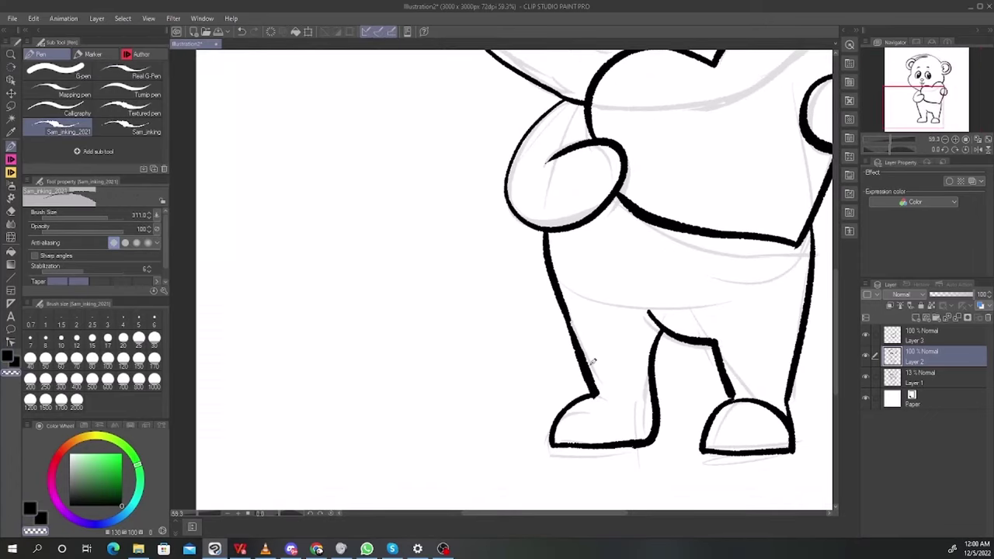
# Redraw the right-hand leg's inner line as a straighter slant down to the foot and trim its edge
pyautogui.scroll(-4, 592, 361)
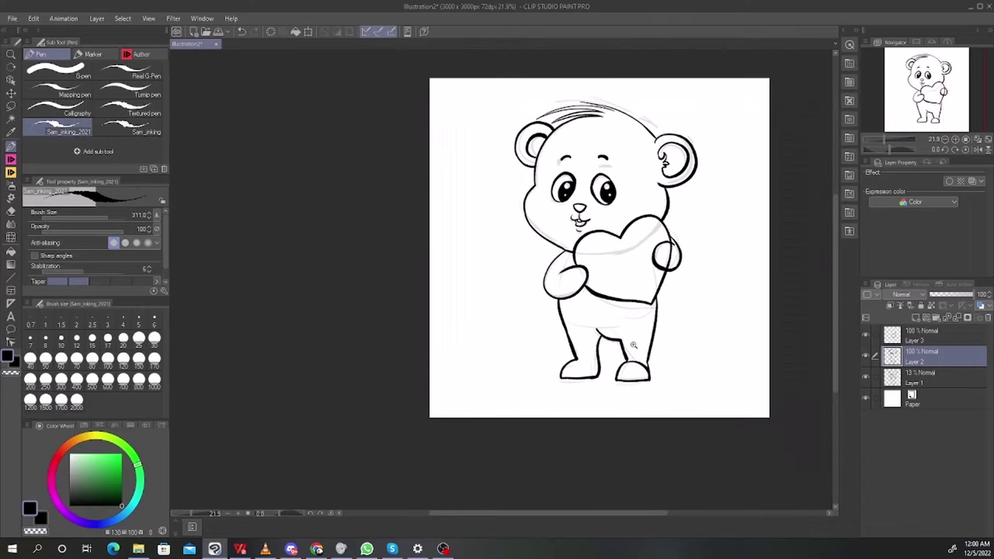
pyautogui.scroll(3, 634, 345)
pyautogui.moveTo(632, 379); pyautogui.dragTo(608, 327)
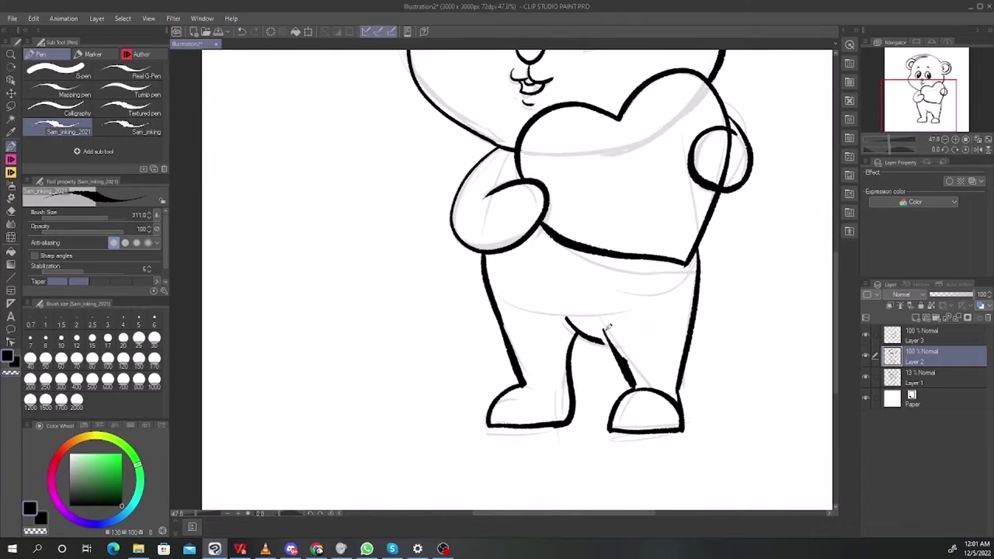
pyautogui.press('c')
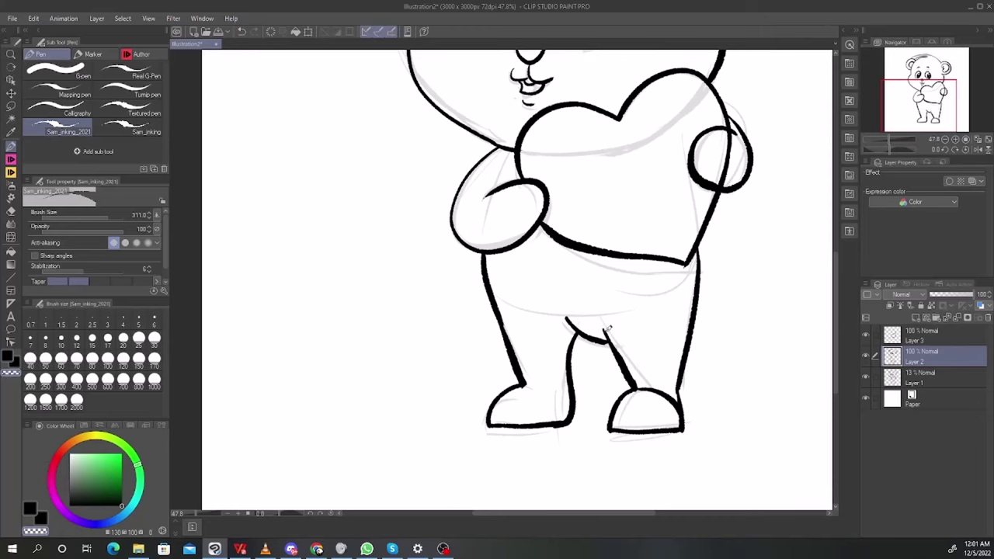
# Erase the crotch curve and the inner line of the right-hand leg
pyautogui.scroll(-4, 619, 344)
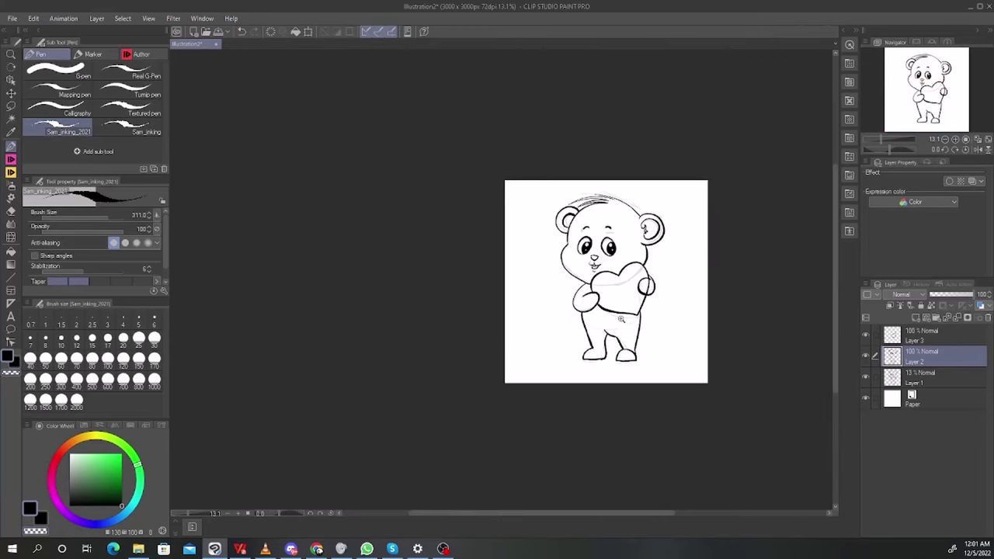
pyautogui.scroll(3, 621, 318)
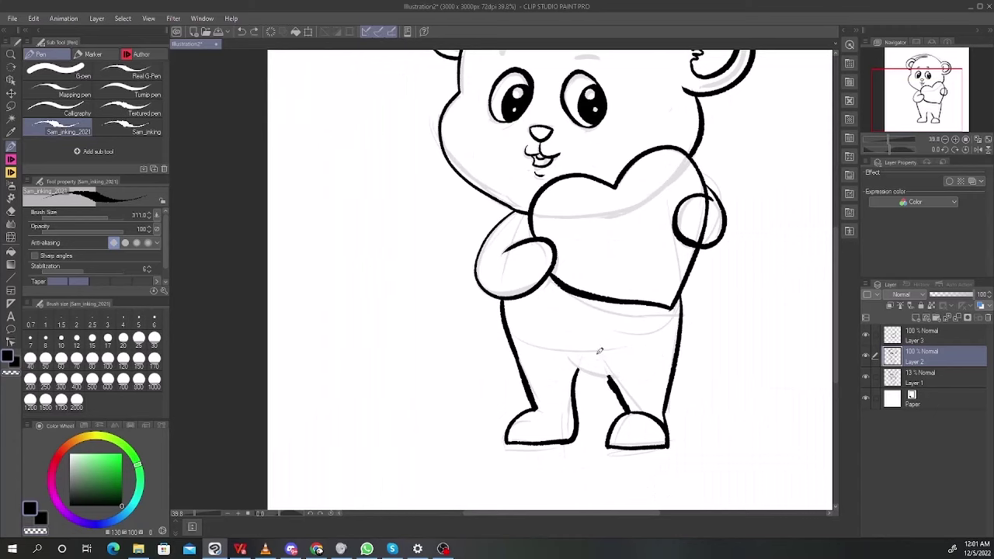
pyautogui.scroll(3, 602, 357)
pyautogui.moveTo(598, 358)
pyautogui.mouseDown()
pyautogui.moveTo(656, 465)
pyautogui.moveTo(661, 420)
pyautogui.mouseUp()
pyautogui.hotkey('ctrl', 'z')
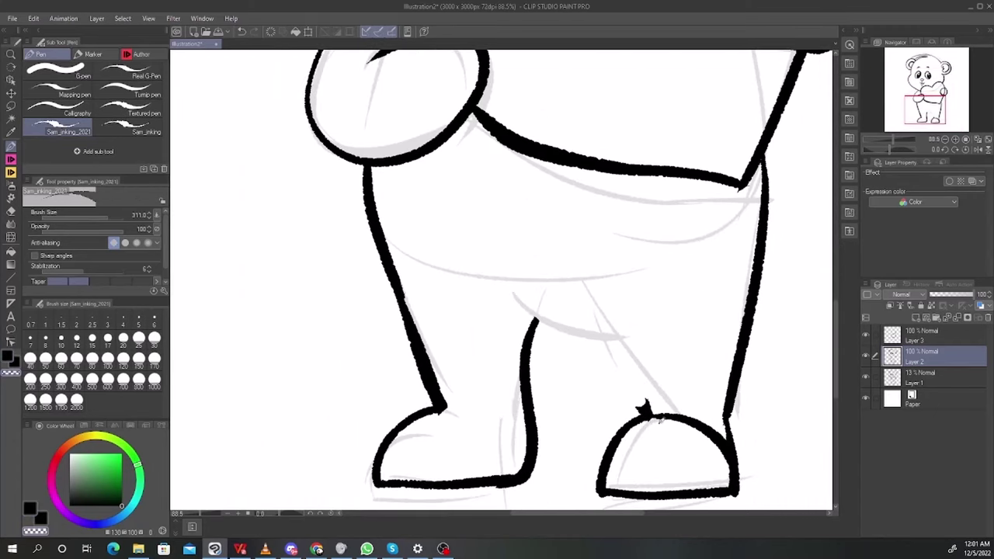
pyautogui.hotkey('ctrl', 'z')
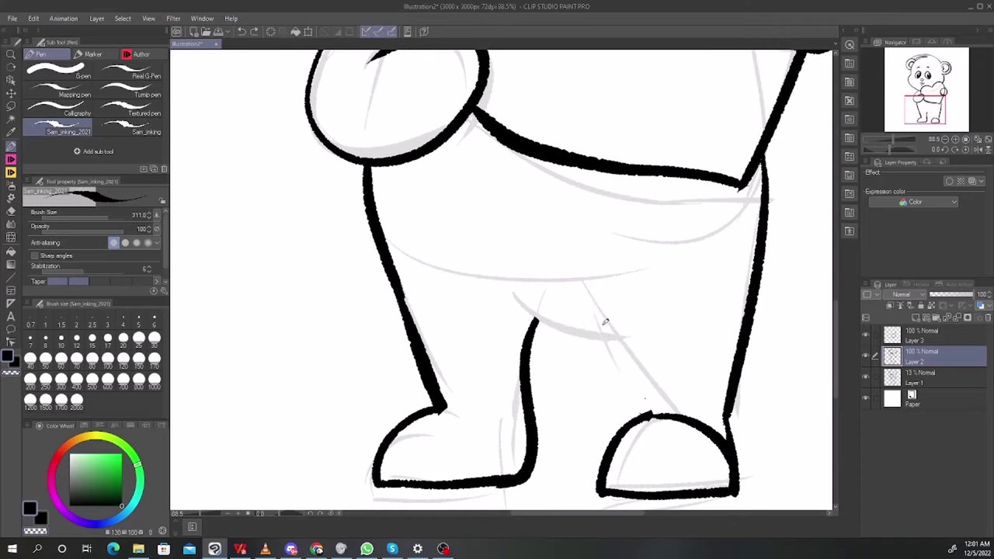
# Ink a new inner line for the right-hand leg and a short crotch curve joining both legs
pyautogui.moveTo(593, 309); pyautogui.dragTo(643, 402)
pyautogui.moveTo(534, 320)
pyautogui.mouseDown()
pyautogui.moveTo(560, 287)
pyautogui.moveTo(600, 312)
pyautogui.mouseUp()
pyautogui.scroll(-5, 697, 288)
pyautogui.scroll(3, 657, 268)
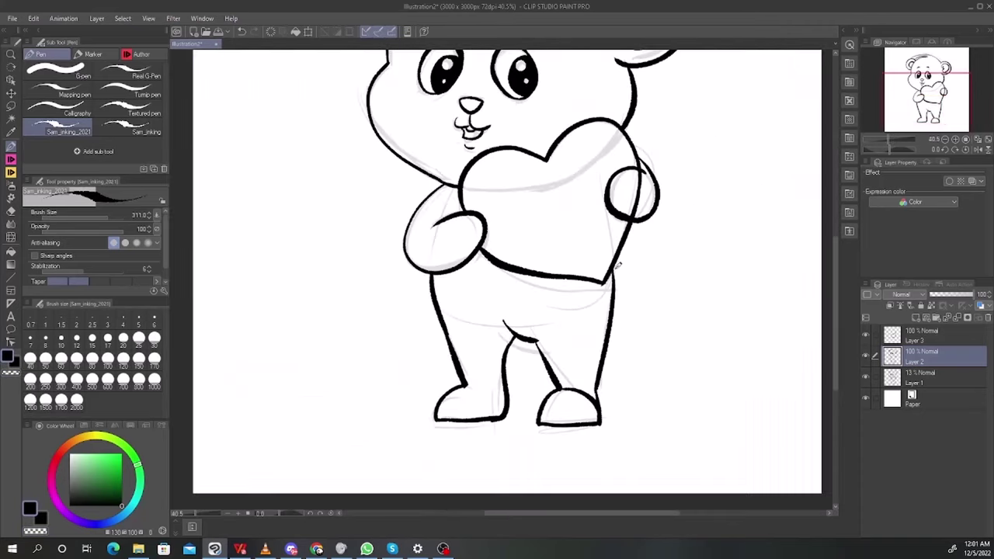
# Ink a fluffy scalloped tail beside the bear's right-hand hip and merge the top line layer into Layer 2
pyautogui.moveTo(619, 266)
pyautogui.mouseDown()
pyautogui.moveTo(674, 282)
pyautogui.moveTo(614, 330)
pyautogui.mouseUp()
pyautogui.scroll(-4, 678, 318)
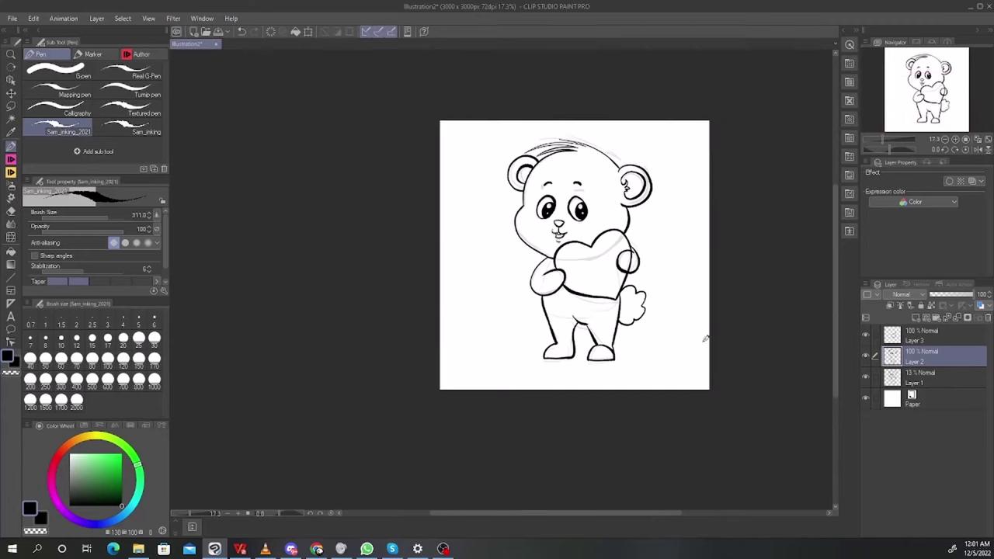
pyautogui.scroll(1, 706, 339)
pyautogui.click(930, 340)
pyautogui.hotkey('ctrl', 'e')
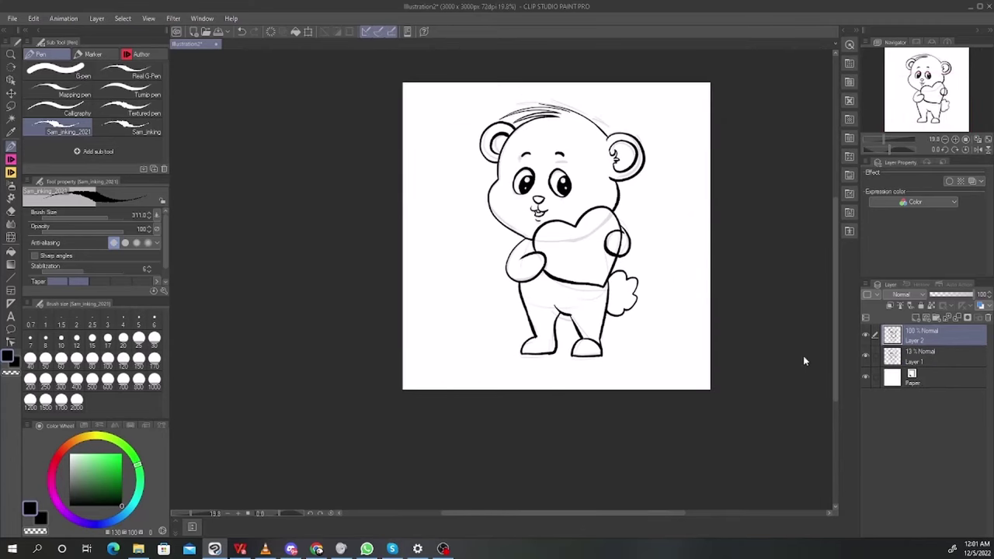
# Tidy the lines around the right-hand paw using a new layer, and merge that layer down into Layer 2
pyautogui.hotkey('ctrl', 't')
pyautogui.press('Escape')
pyautogui.hotkey('ctrl', 'shift', 'n')
pyautogui.scroll(4, 633, 249)
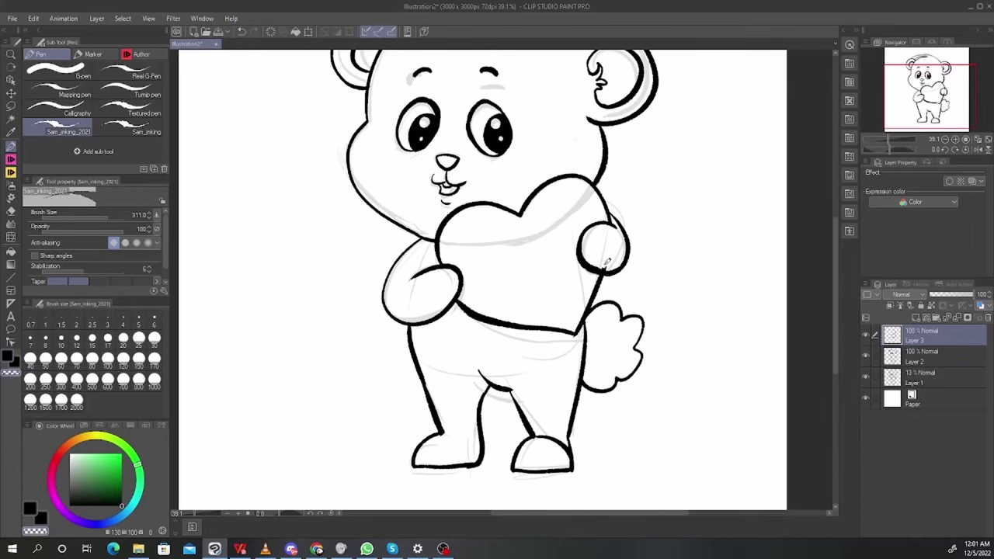
pyautogui.hotkey('ctrl', '0')
pyautogui.hotkey('ctrl', 'e')
# Skew the whole line art slightly so the feet shift to the left while the head stays in place
pyautogui.hotkey('ctrl', 't')
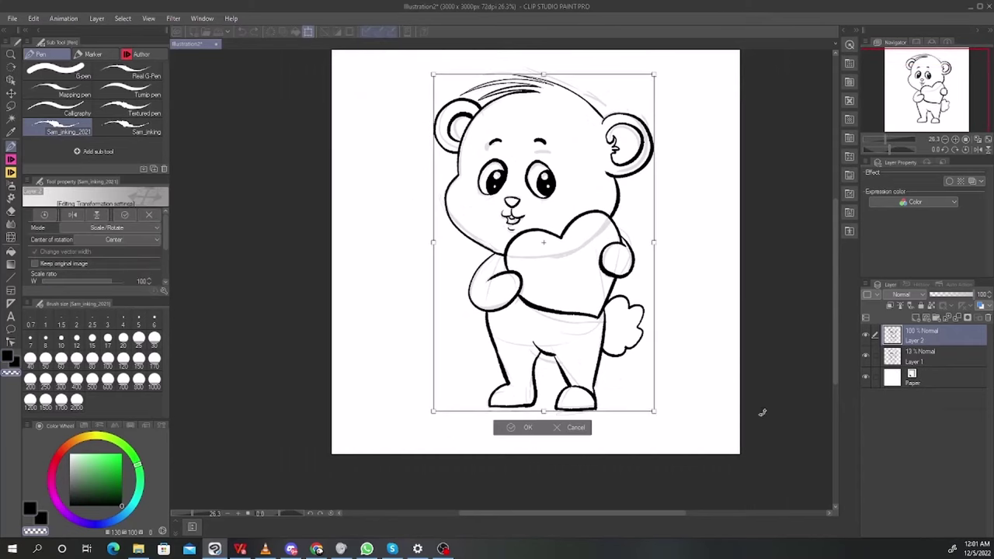
pyautogui.moveTo(552, 414); pyautogui.dragTo(544, 416)
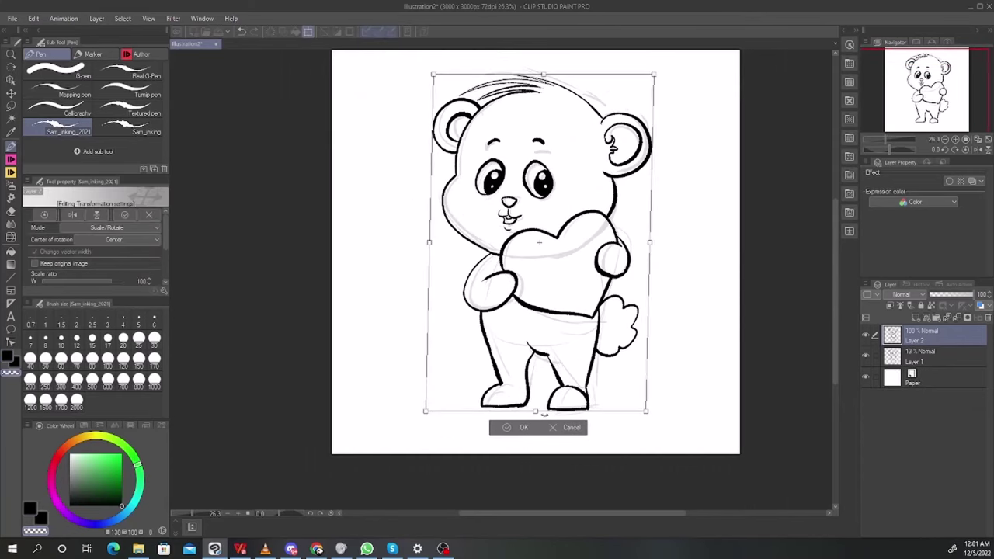
pyautogui.press('Return')
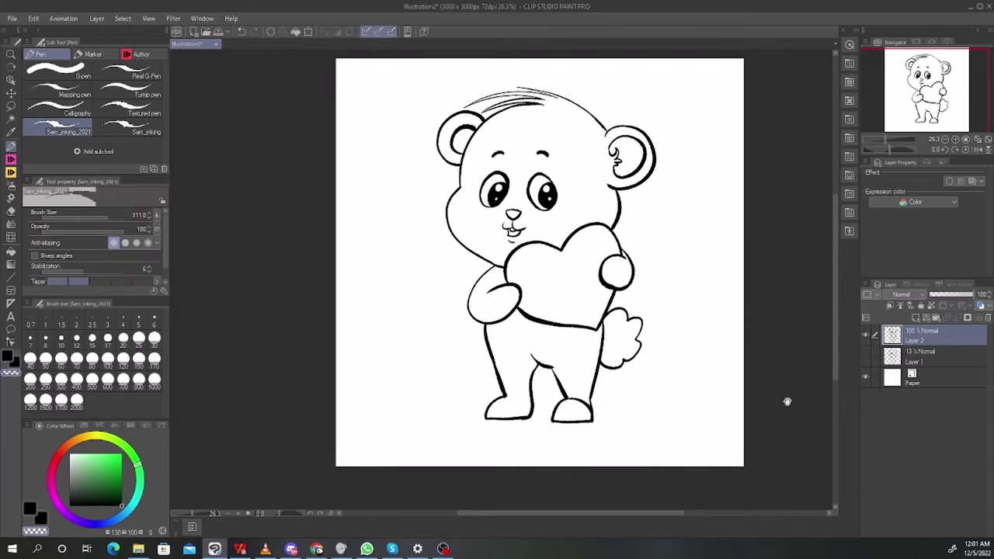
# Add a layer beneath the line art and fill the head with light orange-brown (hue 22, saturation 45, value 90)
pyautogui.click(921, 359)
pyautogui.click(916, 318)
pyautogui.press('g')
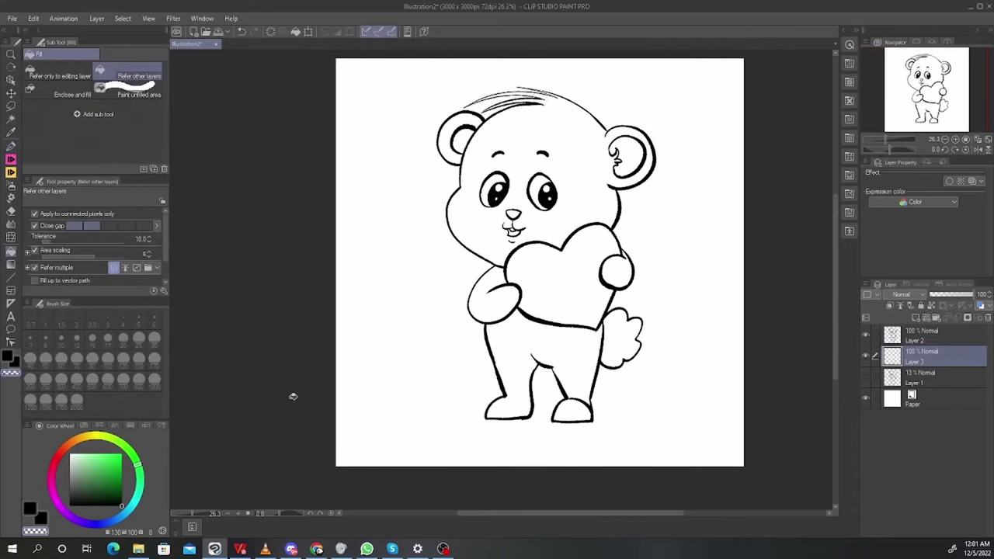
pyautogui.moveTo(76, 439); pyautogui.dragTo(69, 444)
pyautogui.click(95, 458)
pyautogui.press('g')
pyautogui.press('g')
pyautogui.click(552, 243)
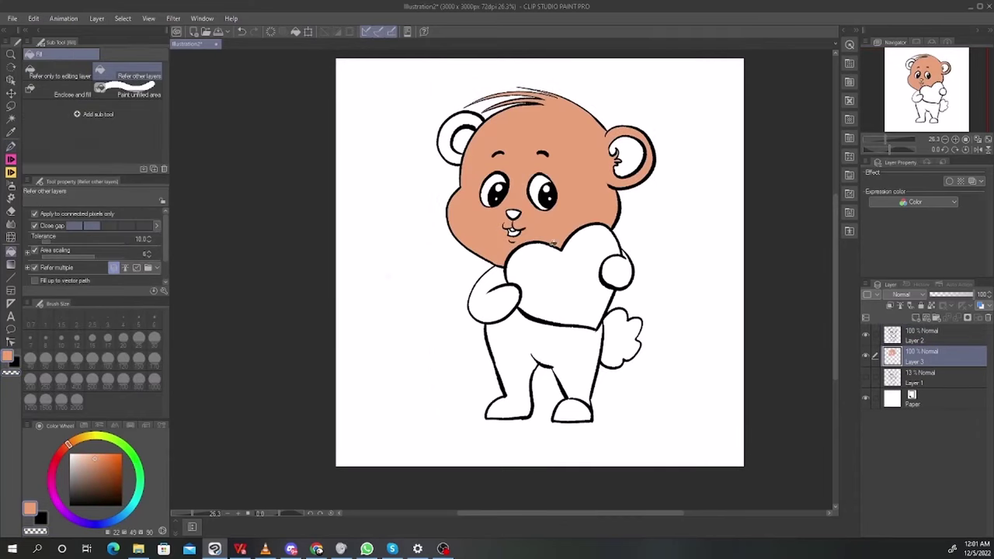
# Fill the body, both arms, the left-hand ear and the right-hand foot with the same orange-brown, and clear the selection
pyautogui.click(539, 341)
pyautogui.click(489, 302)
pyautogui.click(619, 281)
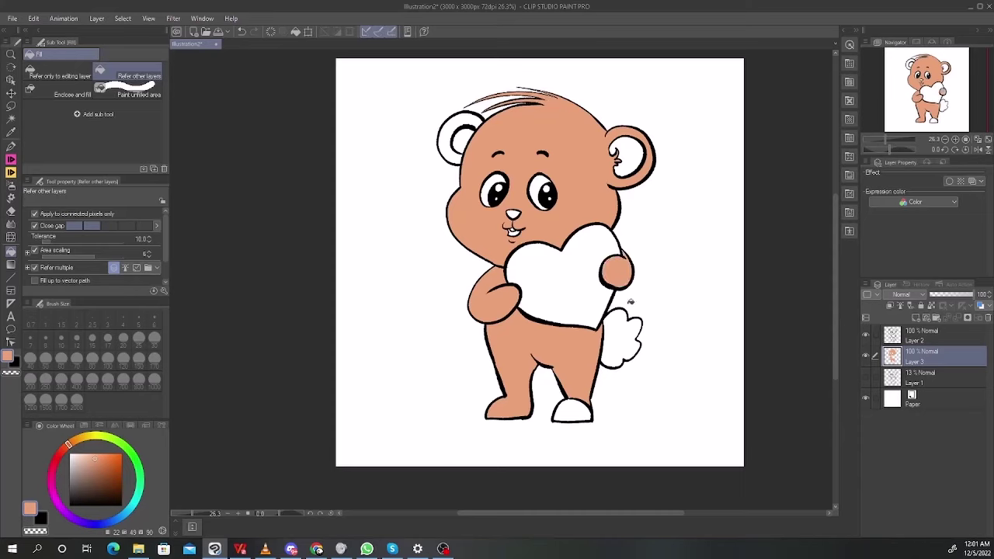
pyautogui.click(449, 125)
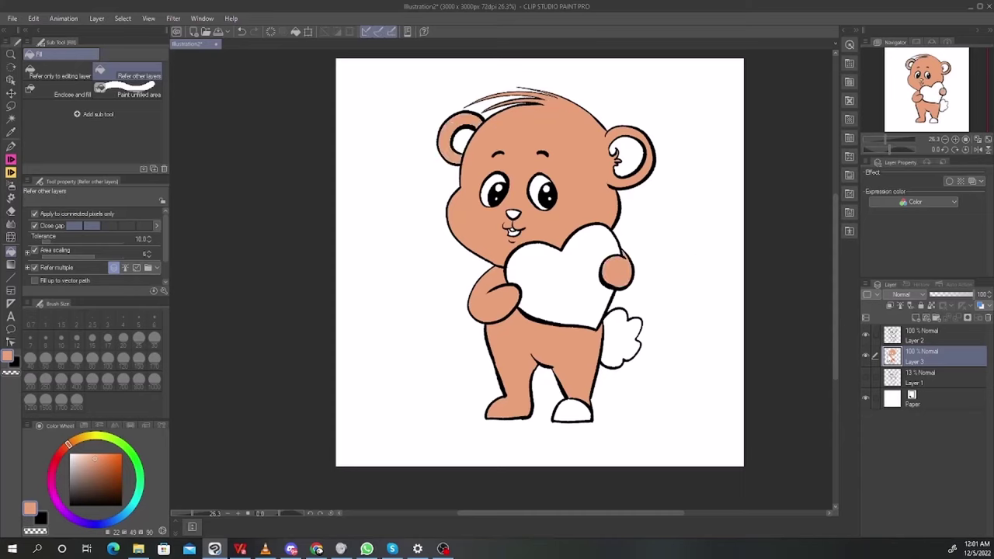
pyautogui.press('b')
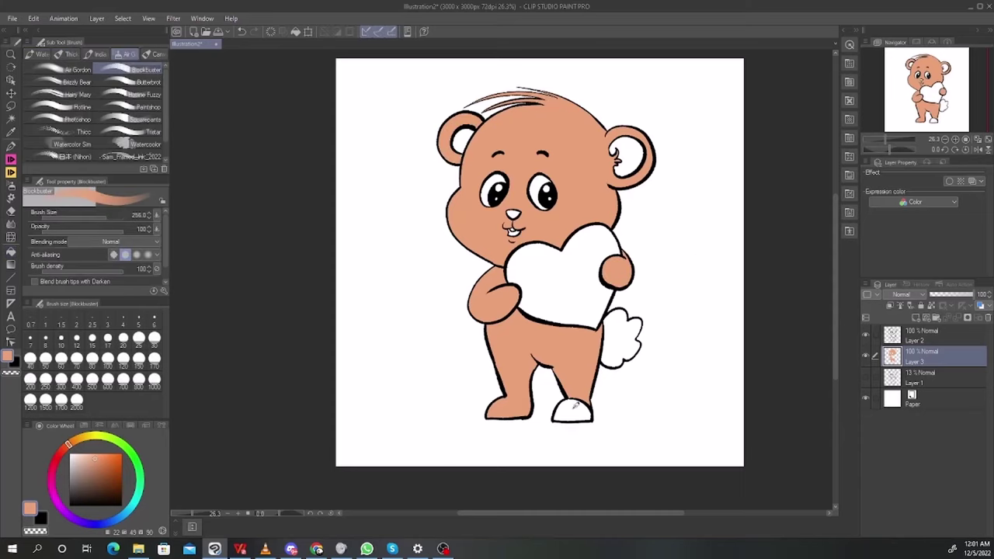
pyautogui.press('g')
pyautogui.click(575, 412)
pyautogui.press('b')
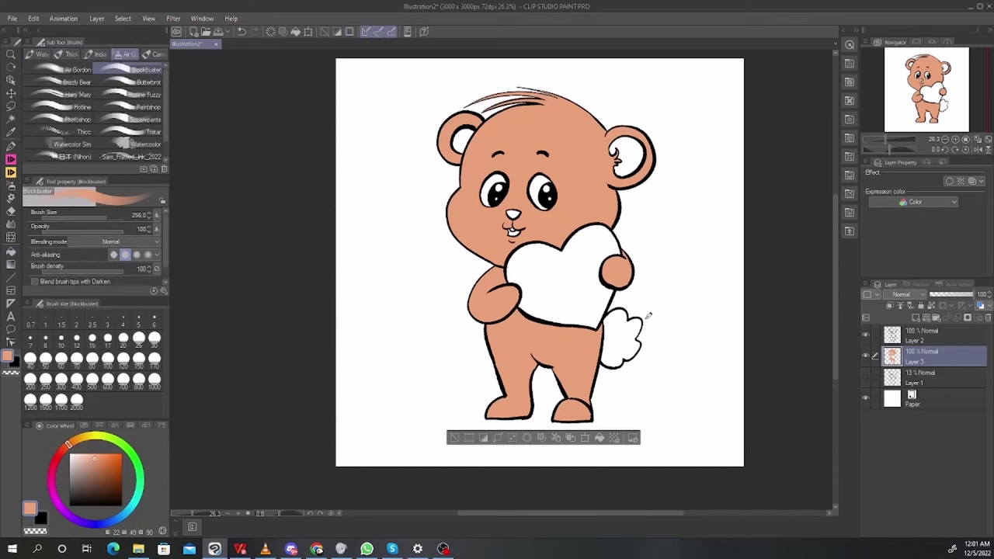
pyautogui.hotkey('ctrl', 'd')
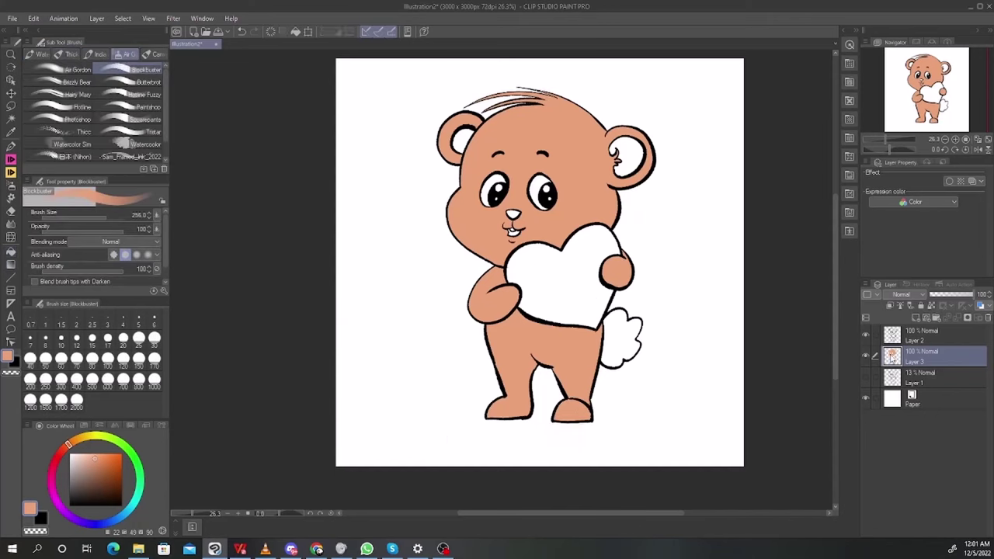
# Select Layer 3's filled area and brush soft darker orange-brown shading (hue 22, saturation 59, value 71) over the face and forehead
pyautogui.keyDown('ctrl'); pyautogui.click(892, 358); pyautogui.keyUp('ctrl')
pyautogui.press('b')
pyautogui.press('b')
pyautogui.press('b')
pyautogui.click(100, 466)
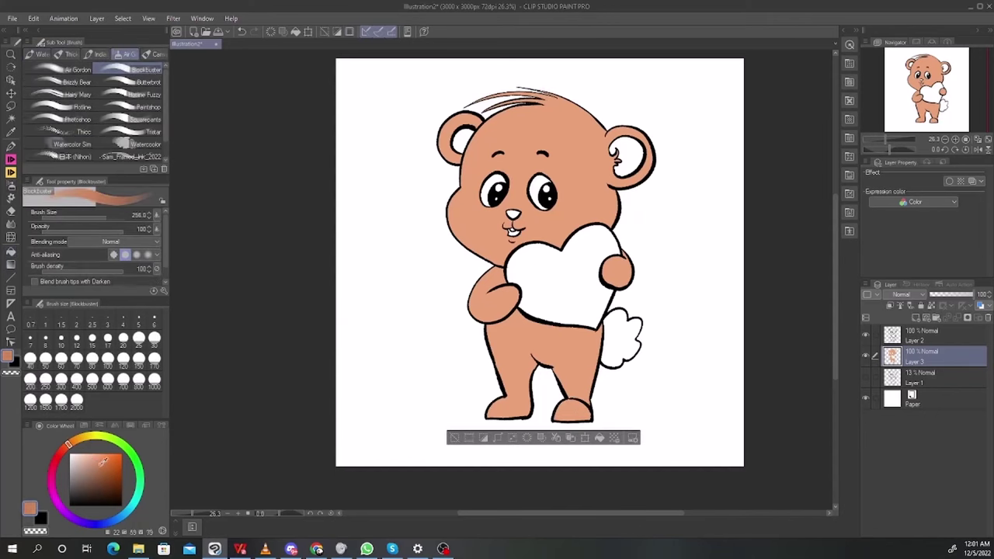
pyautogui.click(100, 468)
pyautogui.moveTo(496, 231)
pyautogui.mouseDown()
pyautogui.moveTo(525, 243)
pyautogui.moveTo(518, 257)
pyautogui.moveTo(486, 242)
pyautogui.mouseUp()
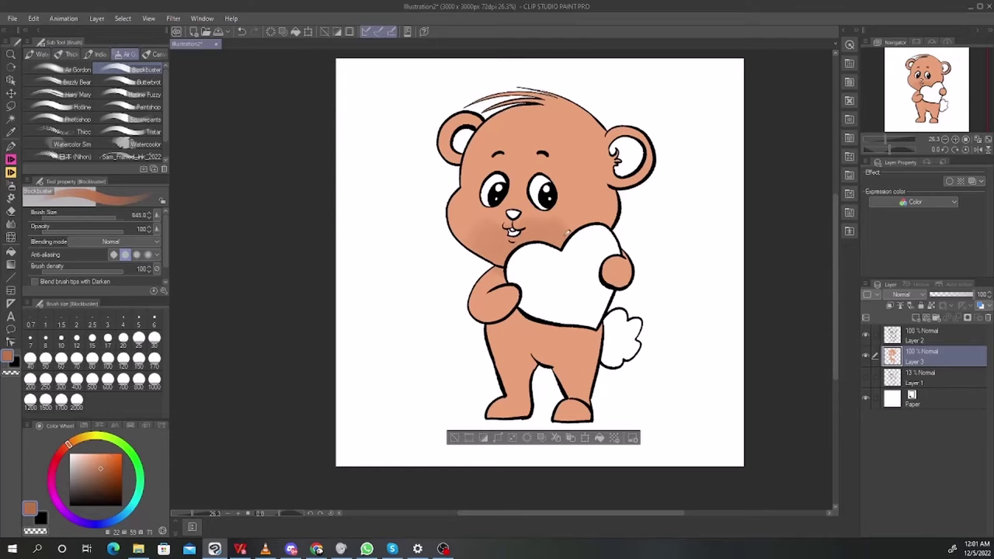
pyautogui.moveTo(497, 178); pyautogui.dragTo(521, 177)
pyautogui.moveTo(560, 110); pyautogui.dragTo(519, 140)
# Shade the belly and legs softly with the darker orange-brown within the selected fill
pyautogui.moveTo(568, 256); pyautogui.dragTo(557, 217)
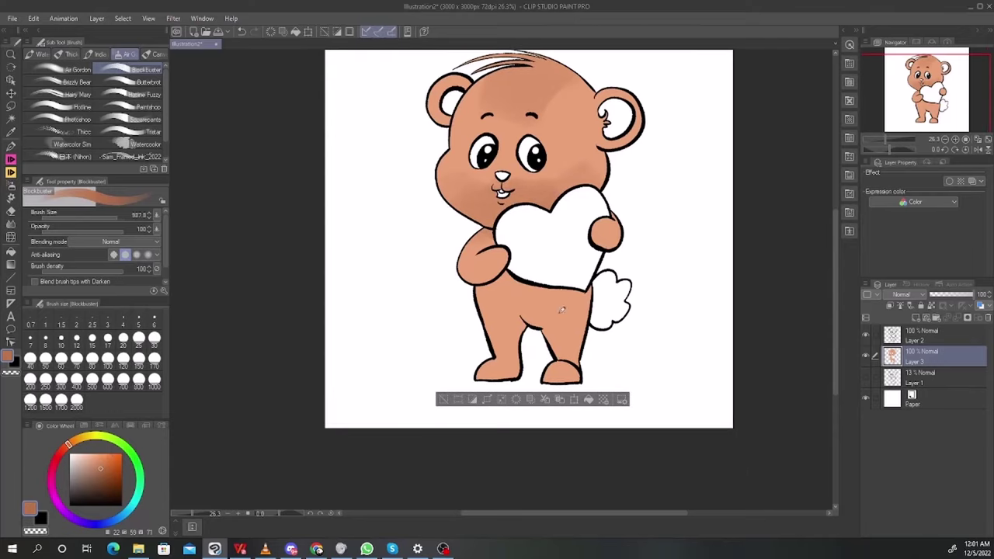
pyautogui.moveTo(511, 325)
pyautogui.mouseDown()
pyautogui.moveTo(518, 282)
pyautogui.moveTo(479, 274)
pyautogui.mouseUp()
pyautogui.moveTo(500, 361); pyautogui.dragTo(580, 315)
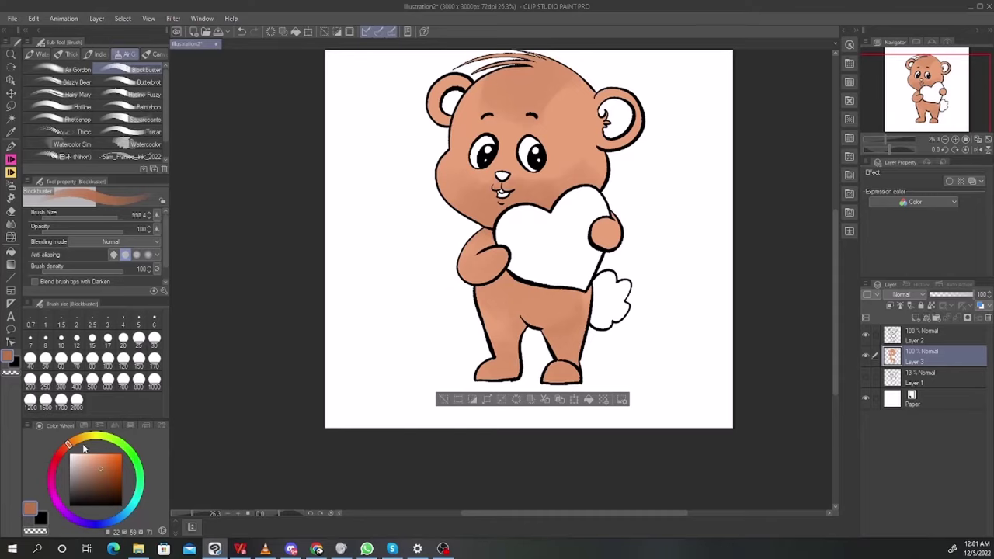
# Brush soft light yellow-orange tones (hue 35, saturation 50, value 100) over the head, ears and body
pyautogui.click(85, 449)
pyautogui.click(104, 455)
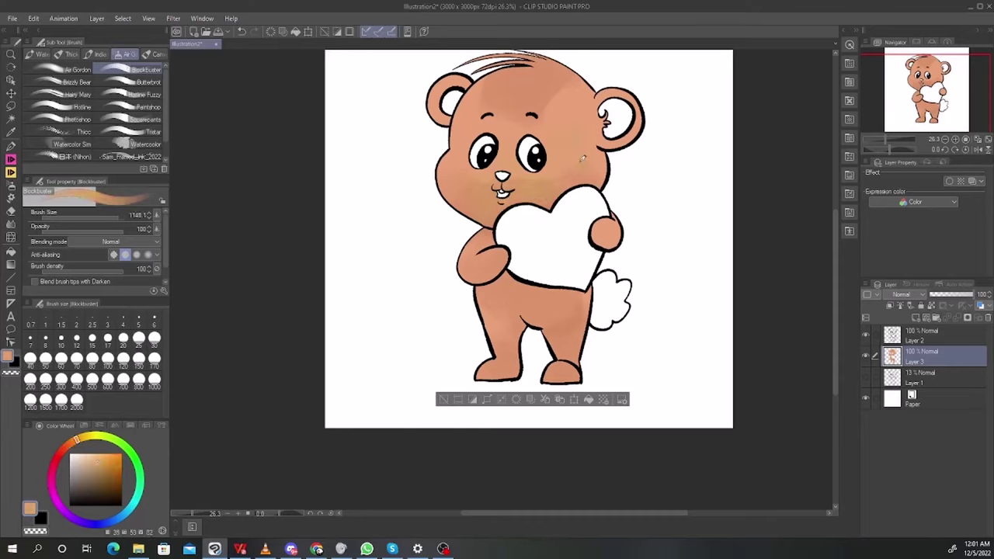
pyautogui.click(96, 454)
pyautogui.moveTo(470, 77); pyautogui.dragTo(450, 116)
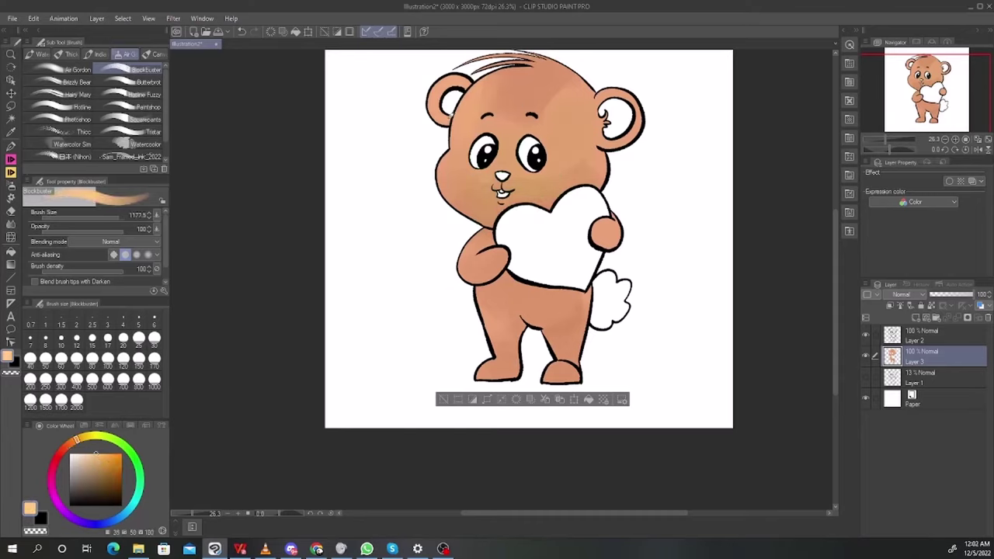
pyautogui.moveTo(579, 62)
pyautogui.mouseDown()
pyautogui.moveTo(598, 144)
pyautogui.moveTo(489, 128)
pyautogui.mouseUp()
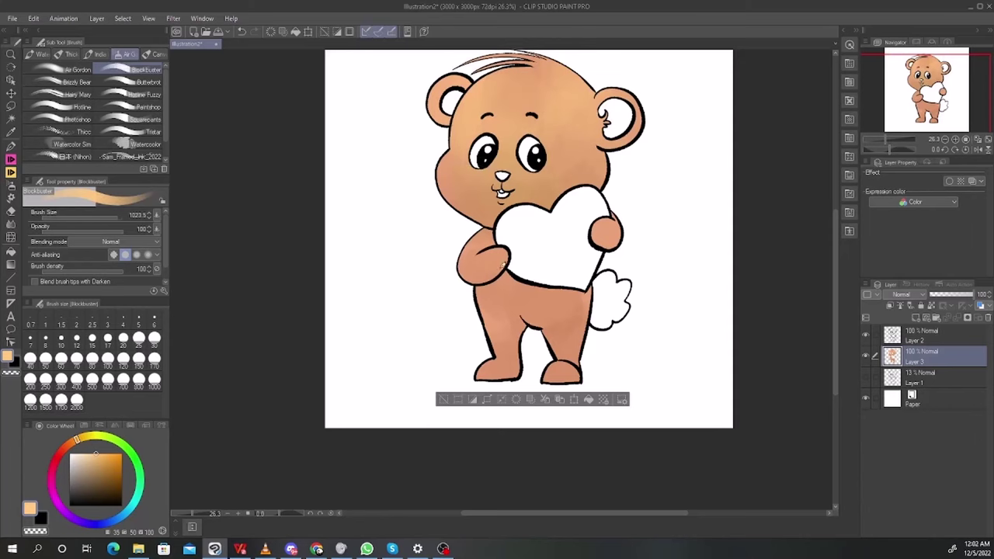
pyautogui.scroll(2, 507, 263)
pyautogui.moveTo(508, 263); pyautogui.dragTo(491, 303)
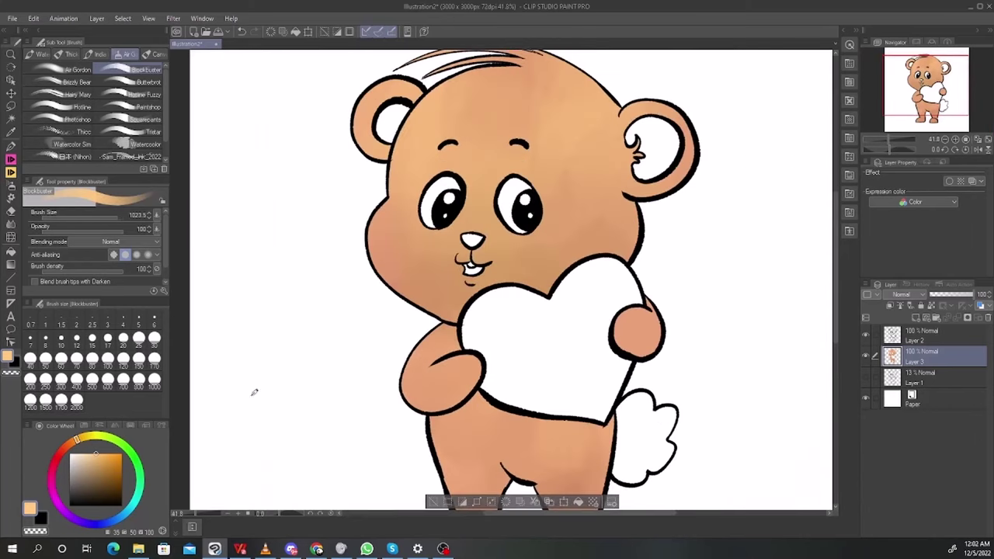
# Add a layer above Layer 3 and brush a small round red blush spot on each cheek
pyautogui.click(58, 457)
pyautogui.click(113, 451)
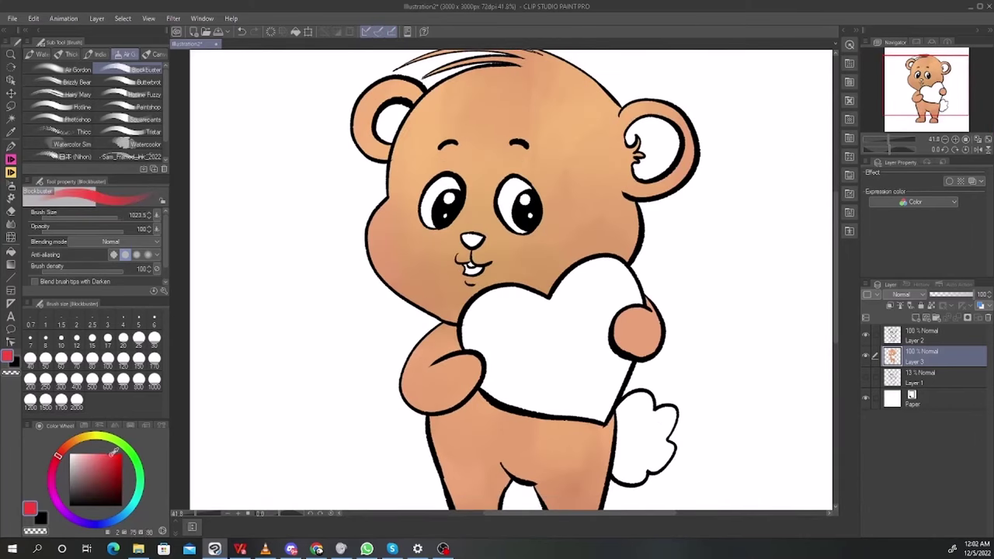
pyautogui.click(917, 317)
pyautogui.moveTo(523, 252)
pyautogui.mouseDown()
pyautogui.moveTo(443, 262)
pyautogui.moveTo(541, 247)
pyautogui.mouseUp()
pyautogui.hotkey('ctrl', 'z')
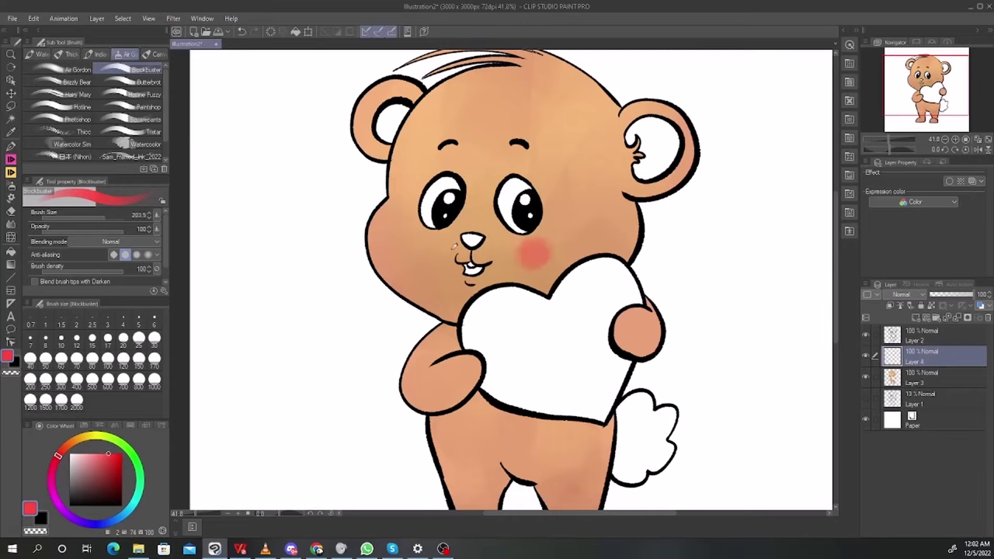
pyautogui.hotkey('ctrl', 'z')
pyautogui.moveTo(427, 250); pyautogui.dragTo(425, 245)
pyautogui.moveTo(539, 245); pyautogui.dragTo(535, 250)
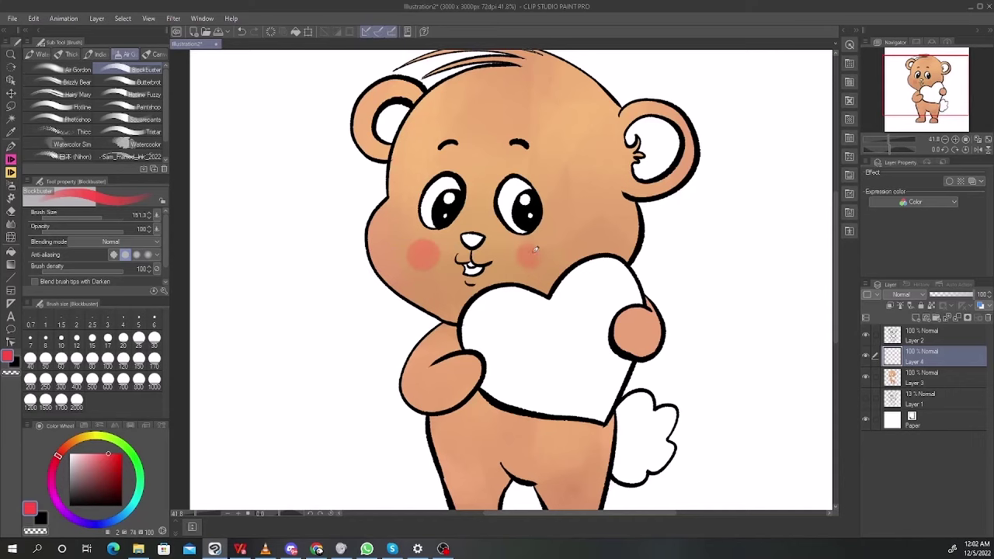
# Strengthen the red cheek blush by duplicating Layer 4 and merging the copy down
pyautogui.moveTo(605, 238); pyautogui.dragTo(647, 299)
pyautogui.scroll(4, 665, 234)
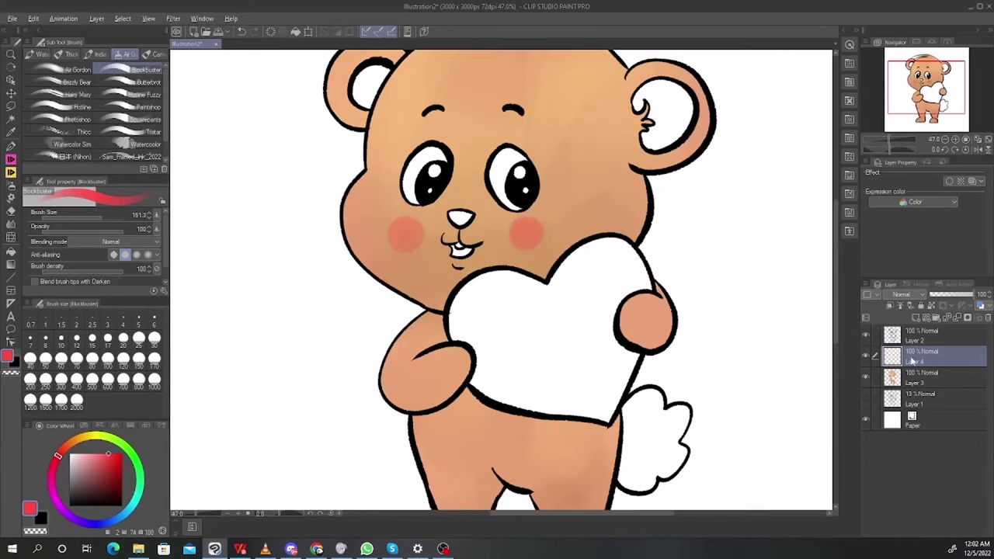
pyautogui.moveTo(957, 298); pyautogui.dragTo(980, 299)
pyautogui.moveTo(912, 362); pyautogui.dragTo(924, 349)
pyautogui.hotkey('ctrl', 'e')
pyautogui.scroll(-3, 745, 371)
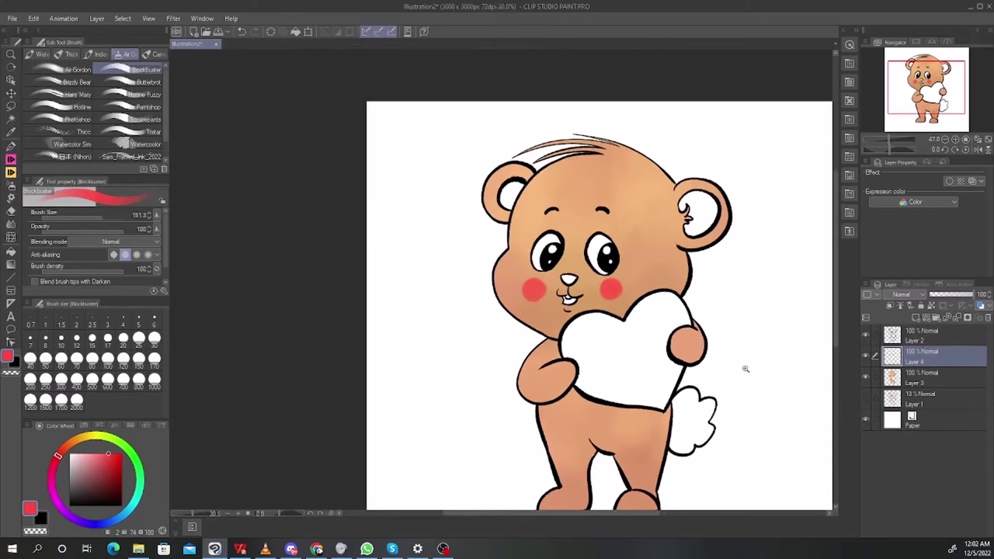
pyautogui.press('e')
pyautogui.scroll(2, 683, 376)
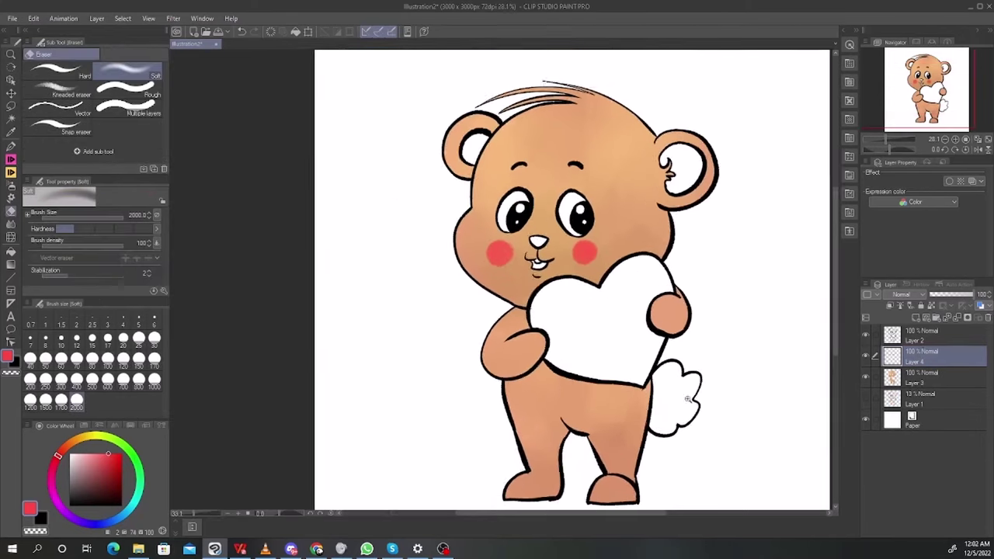
# Fill the inner ears with pale yellow (hue 42, saturation 28, value 93) on Layer 3
pyautogui.click(907, 382)
pyautogui.press('g')
pyautogui.press('g')
pyautogui.moveTo(423, 202); pyautogui.dragTo(375, 260)
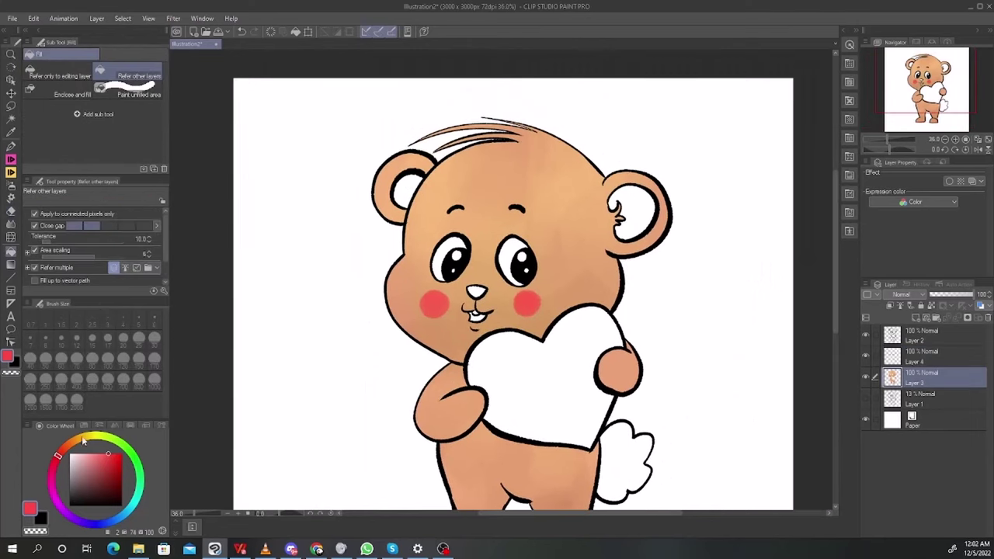
pyautogui.click(83, 437)
pyautogui.click(405, 191)
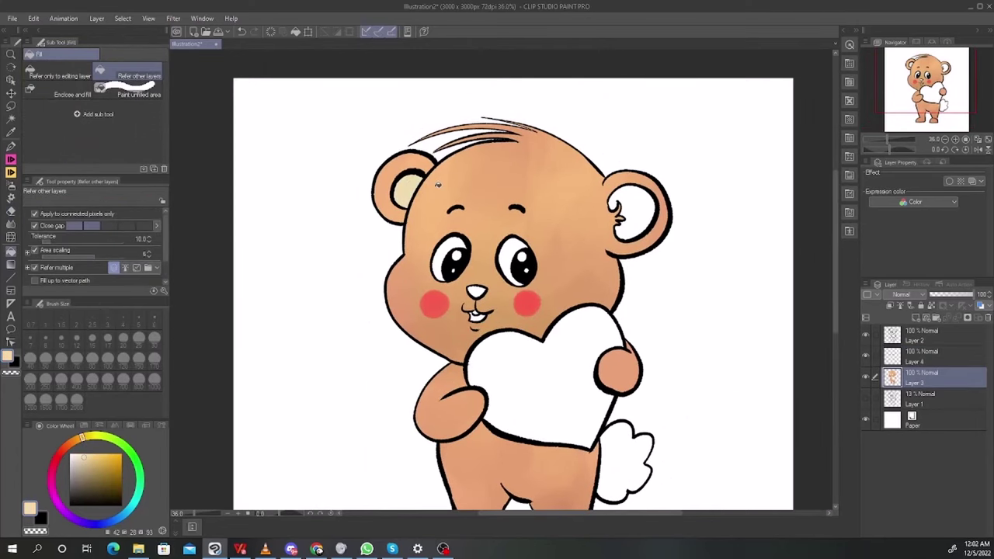
pyautogui.click(638, 206)
# Recolour both inner ears with a light pink (saturation 50, value 100) based on red sampled from the cheek blush
pyautogui.keyDown('alt'); pyautogui.click(528, 303); pyautogui.keyUp('alt')
pyautogui.click(633, 222)
pyautogui.click(408, 189)
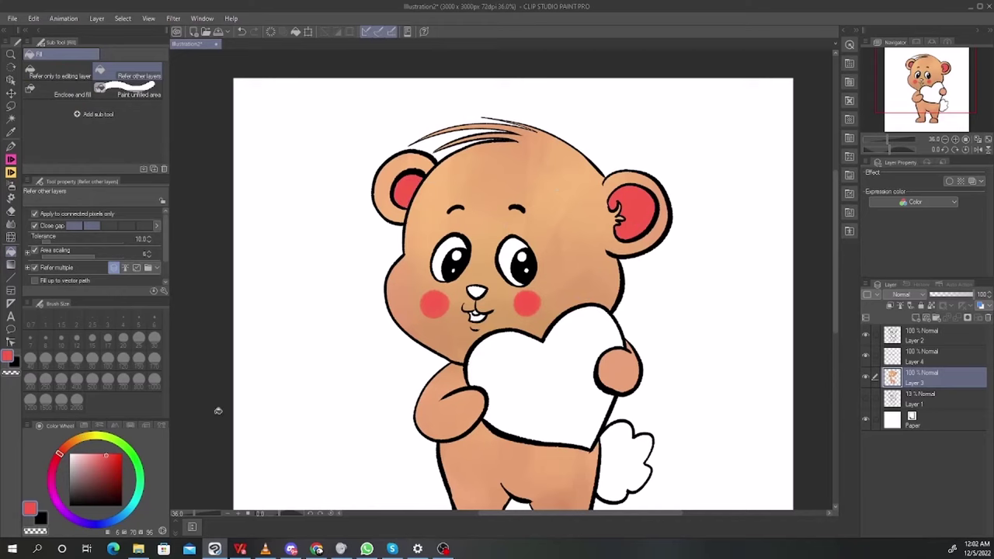
pyautogui.click(97, 453)
pyautogui.click(405, 191)
pyautogui.click(635, 209)
pyautogui.scroll(-2, 644, 246)
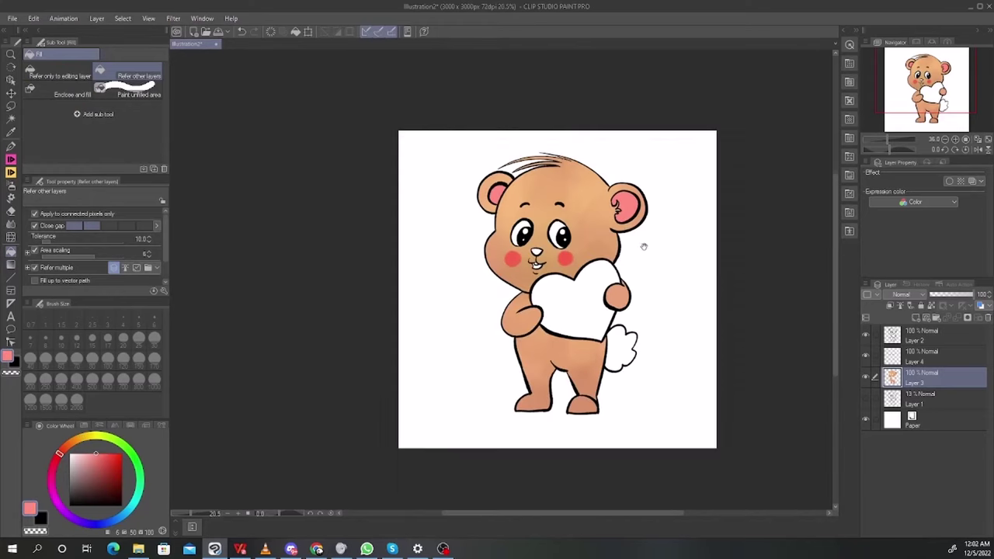
# Add an empty layer above Layer 3 and fill the nose on Layer 3 with dark red-brown (saturation 73, value 43)
pyautogui.scroll(1, 647, 307)
pyautogui.click(917, 318)
pyautogui.scroll(6, 645, 311)
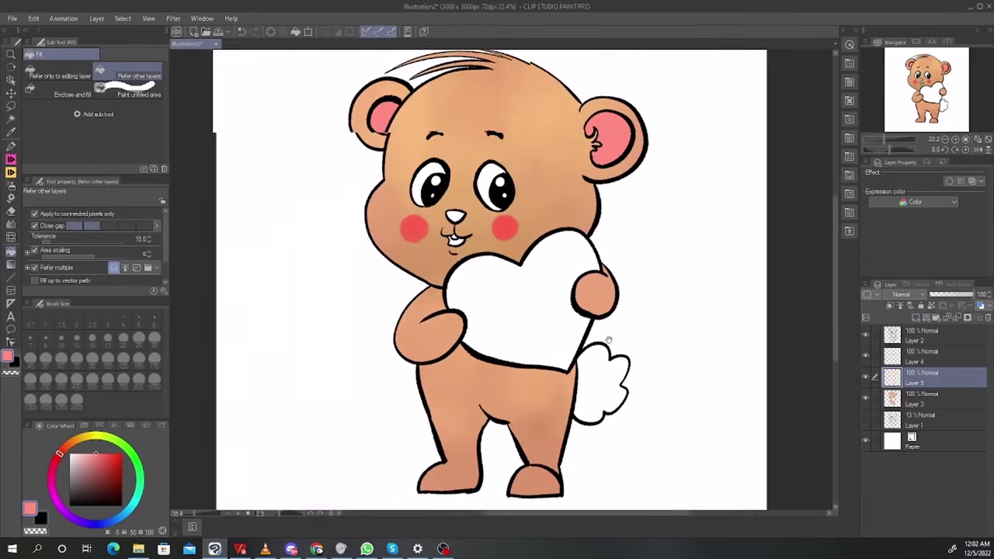
pyautogui.moveTo(645, 311); pyautogui.dragTo(597, 324)
pyautogui.click(918, 400)
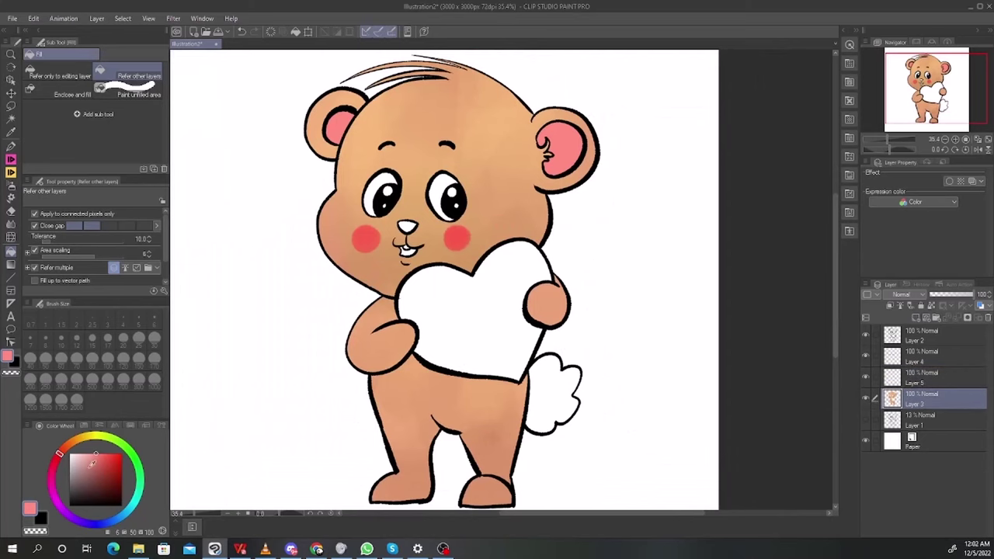
pyautogui.moveTo(91, 463); pyautogui.dragTo(104, 481)
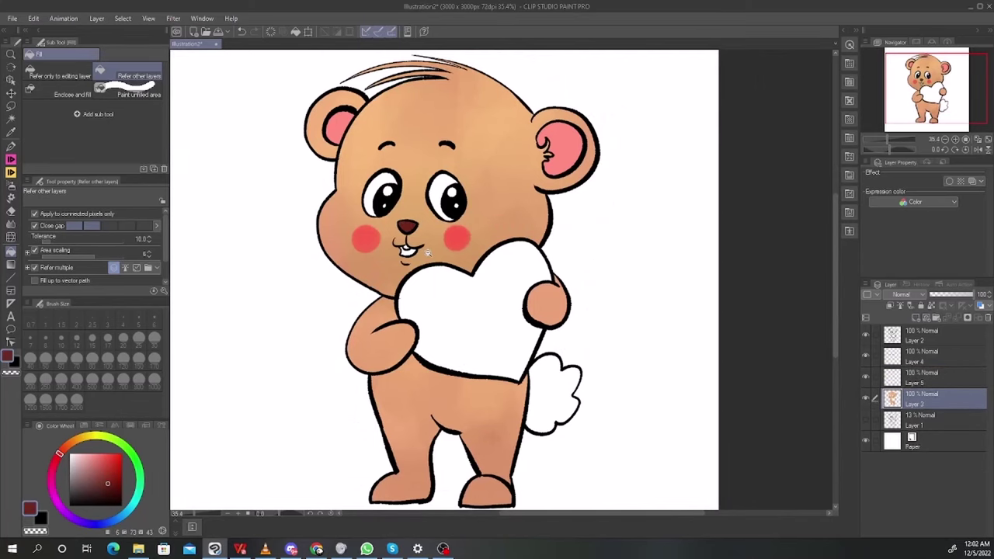
# Fill the bear's open mouth with a muted mauve pink on Layer 3
pyautogui.scroll(4, 426, 253)
pyautogui.click(78, 441)
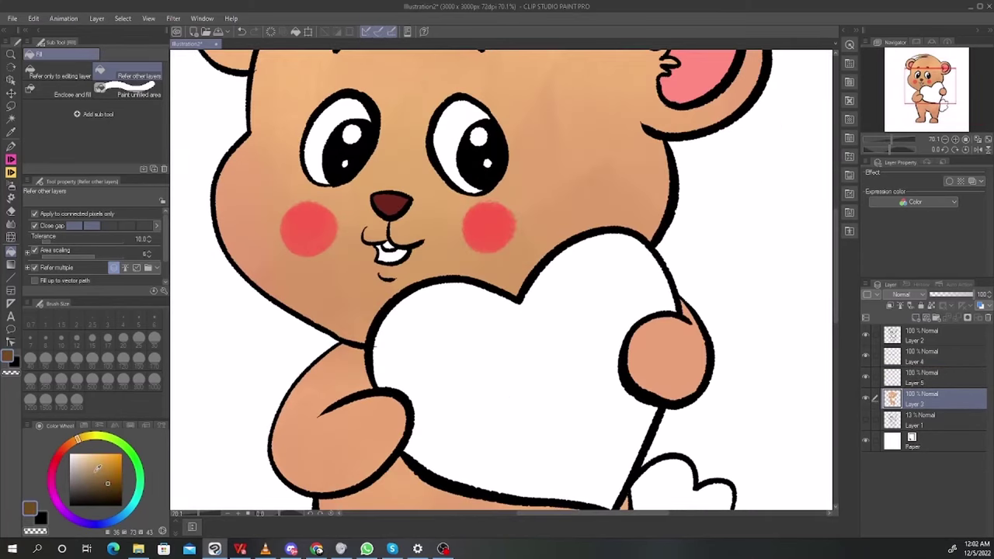
pyautogui.click(56, 459)
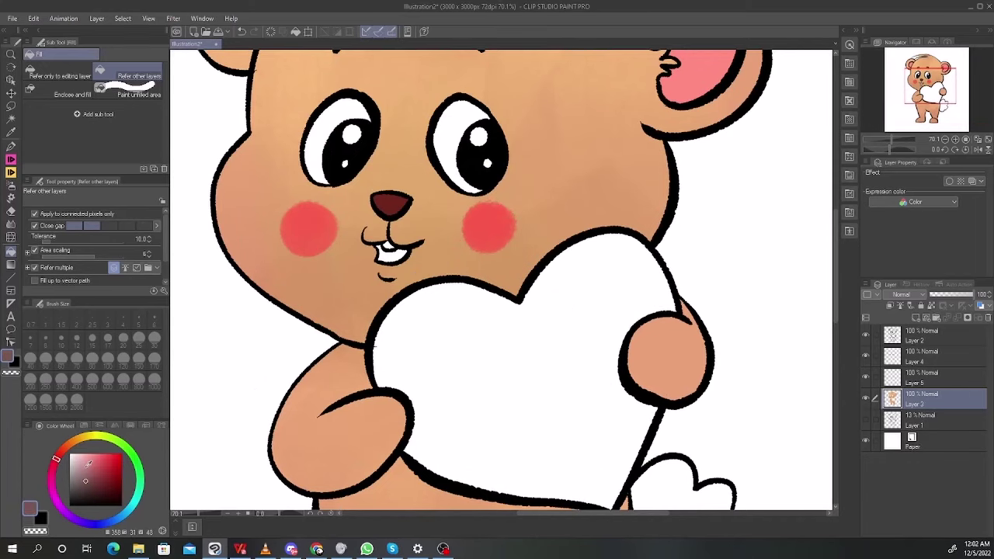
pyautogui.click(88, 466)
pyautogui.click(392, 254)
# Fill the bear's front teeth with white on Layer 3
pyautogui.scroll(2, 382, 278)
pyautogui.keyDown('alt'); pyautogui.click(236, 325); pyautogui.keyUp('alt')
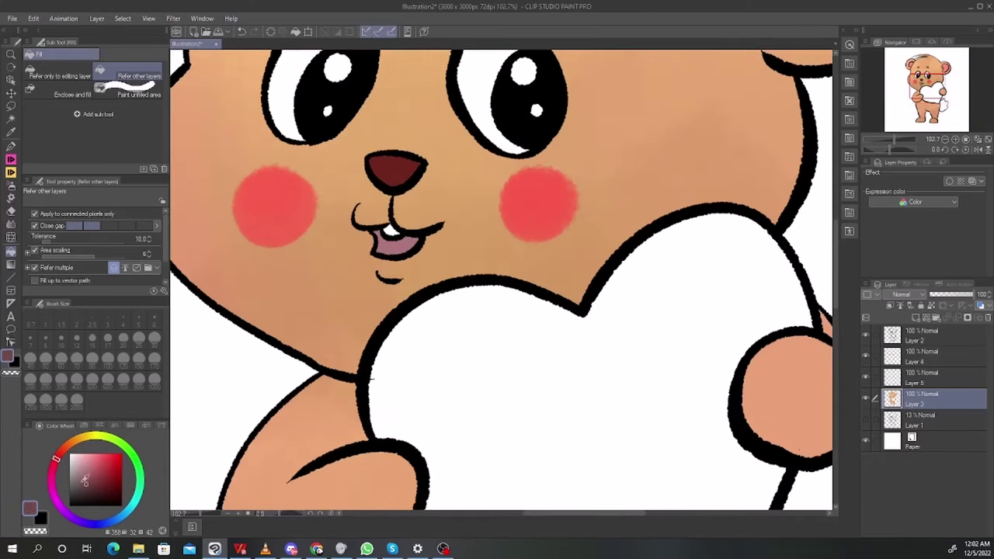
pyautogui.keyDown('alt'); pyautogui.click(236, 328); pyautogui.keyUp('alt')
pyautogui.click(394, 232)
pyautogui.scroll(-4, 409, 245)
pyautogui.scroll(-2, 467, 358)
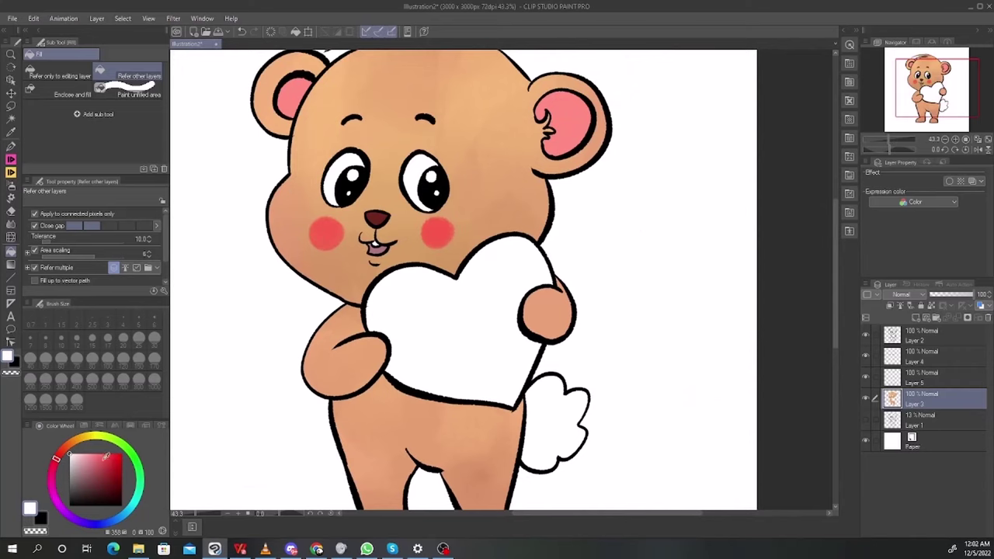
# Add an empty layer above Layer 5 and fill the heart on it with red (hue 358, saturation 81, value 82)
pyautogui.click(112, 463)
pyautogui.click(932, 379)
pyautogui.click(917, 318)
pyautogui.click(482, 338)
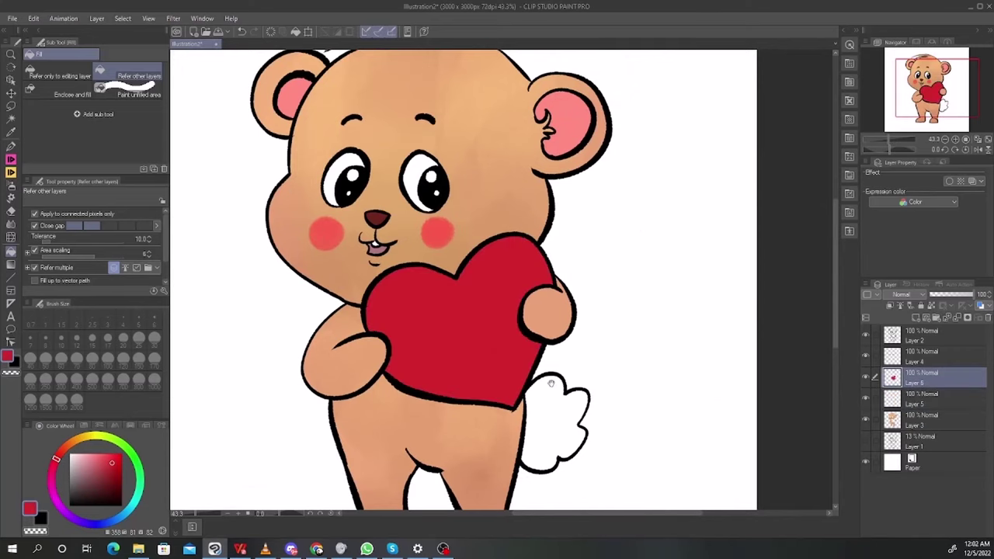
# Fill the fluffy tail on Layer 3 with the light pink sampled from the inner ear
pyautogui.moveTo(552, 384); pyautogui.dragTo(532, 312)
pyautogui.keyDown('alt'); pyautogui.click(314, 166); pyautogui.keyUp('alt')
pyautogui.keyDown('alt'); pyautogui.click(569, 68); pyautogui.keyUp('alt')
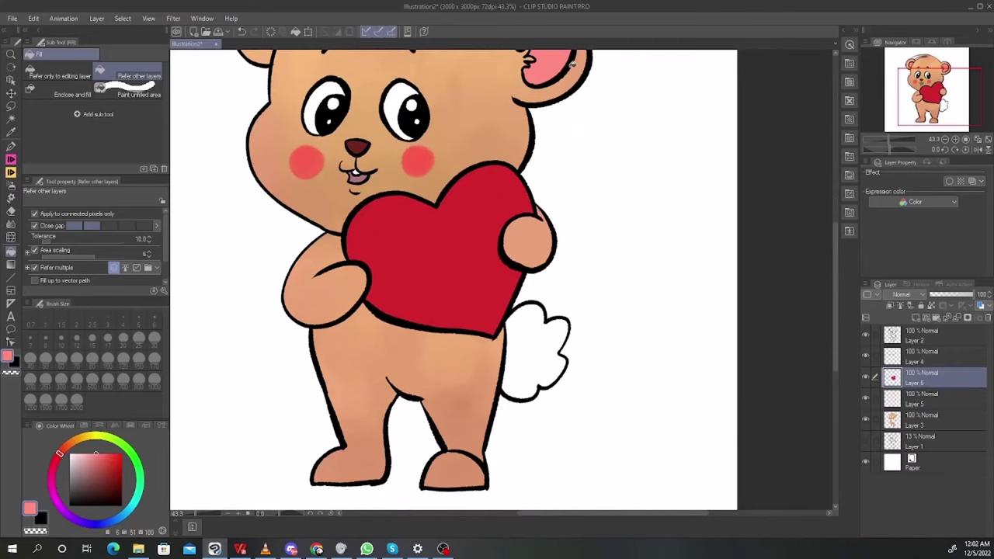
pyautogui.click(897, 415)
pyautogui.click(541, 349)
pyautogui.scroll(-3, 591, 351)
pyautogui.scroll(1, 552, 340)
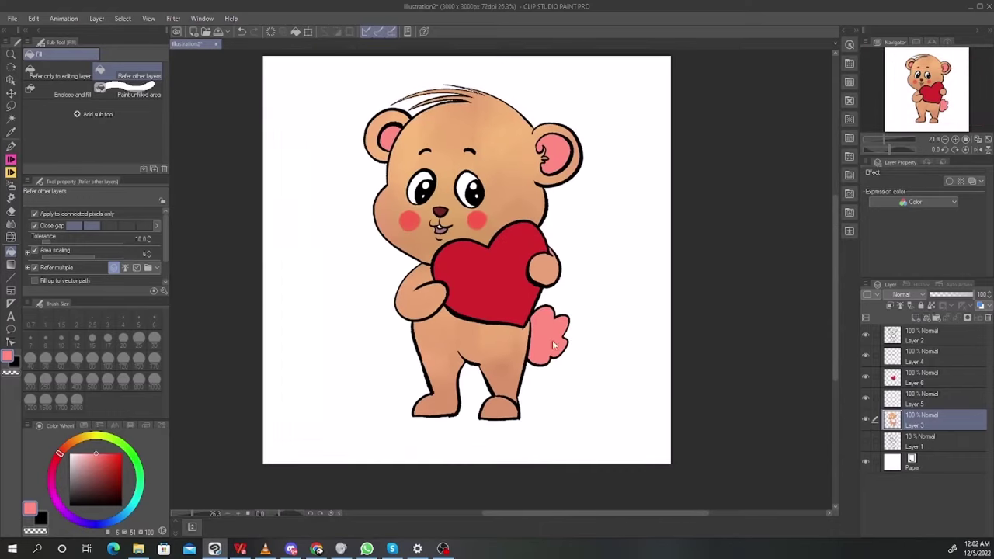
# Try recolouring the tail with pale yellow and with the body's light orange, undoing both fills
pyautogui.click(85, 457)
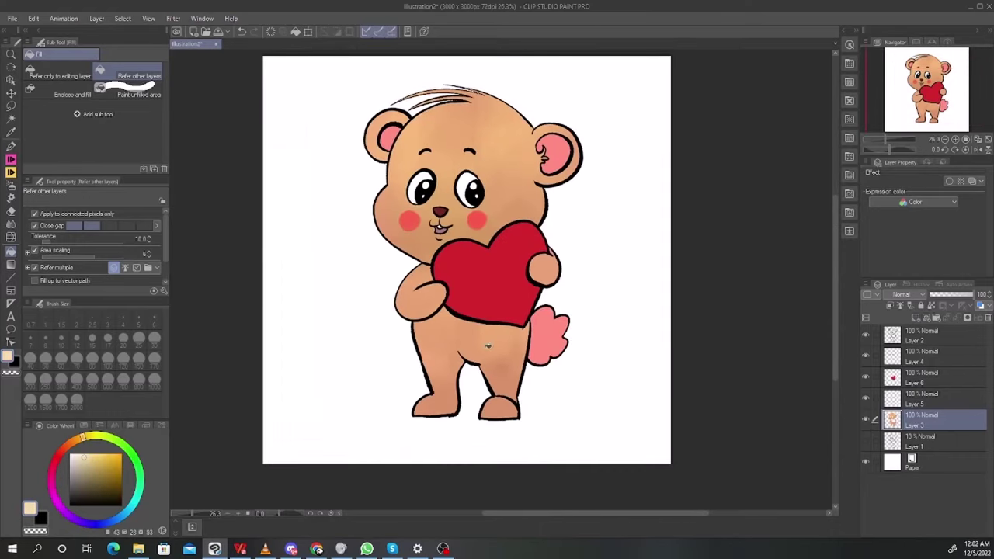
pyautogui.click(553, 336)
pyautogui.scroll(3, 556, 335)
pyautogui.hotkey('ctrl', 'z')
pyautogui.keyDown('alt'); pyautogui.click(486, 350); pyautogui.keyUp('alt')
pyautogui.hotkey('ctrl', 'z')
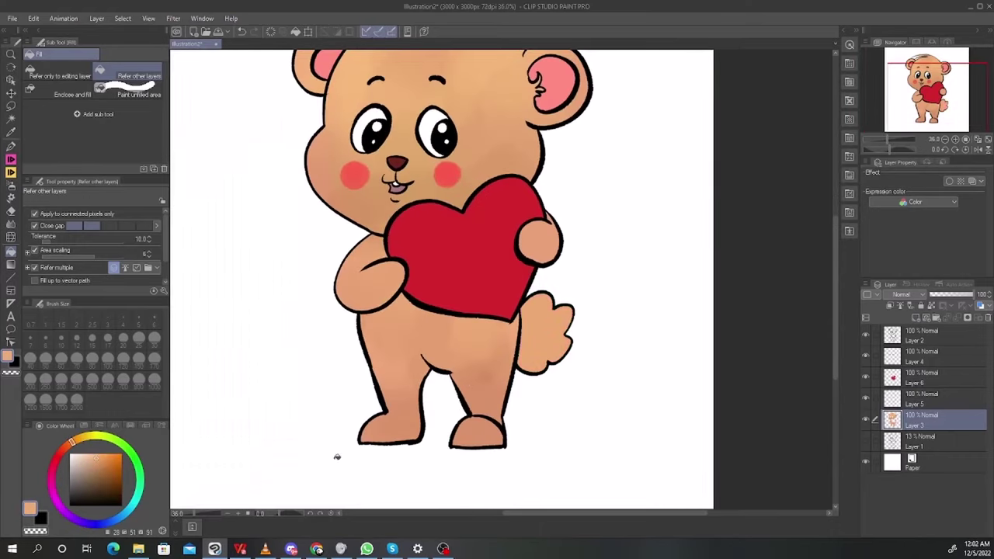
pyautogui.hotkey('ctrl', 'y')
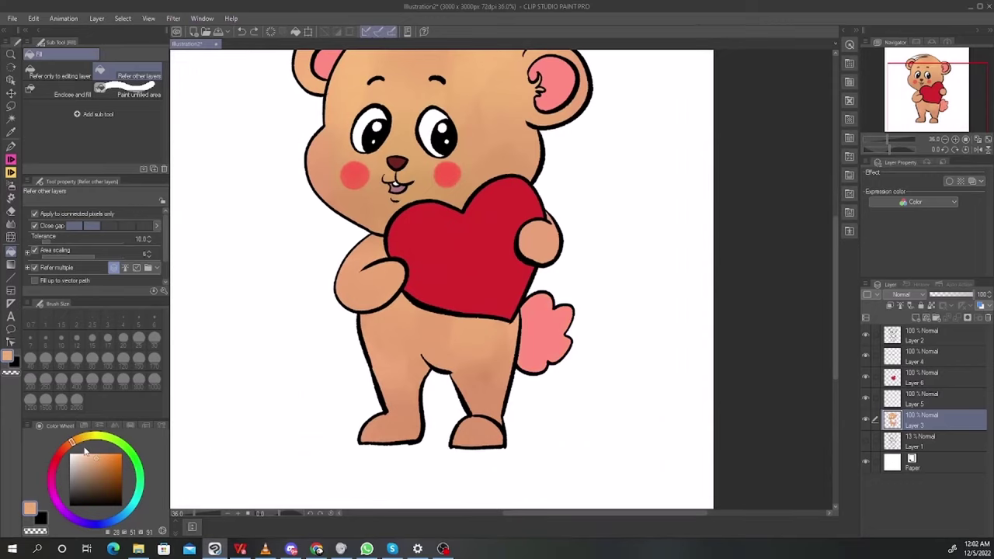
pyautogui.keyDown('alt'); pyautogui.click(451, 170); pyautogui.keyUp('alt')
pyautogui.scroll(-2, 547, 271)
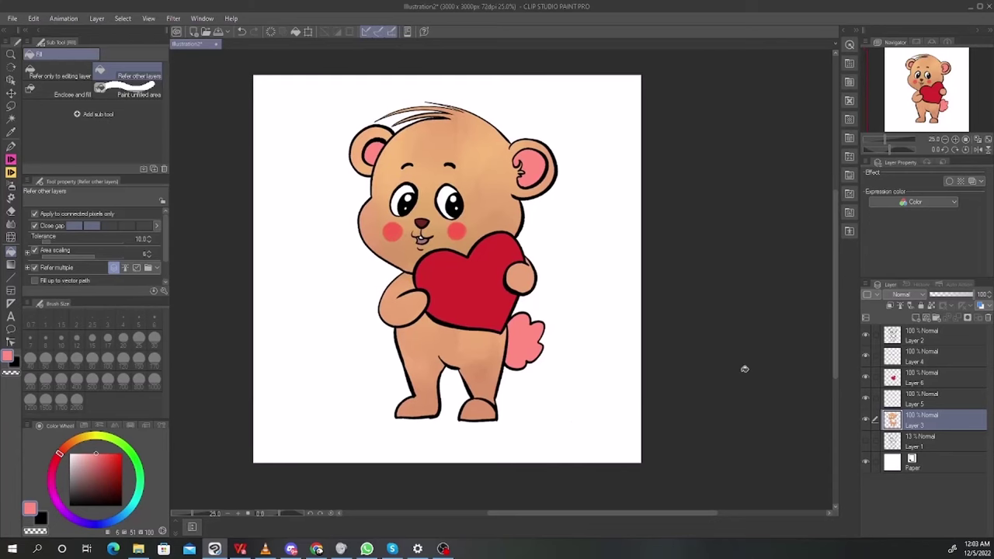
# Try a light yellow fill (hue 52, saturation 51, value 100) on the bear and undo it
pyautogui.scroll(2, 630, 425)
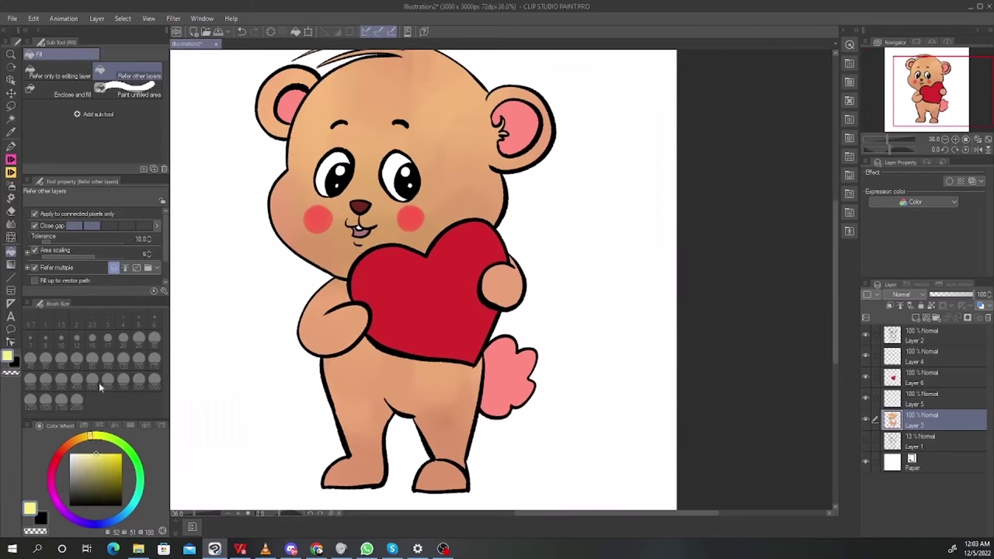
pyautogui.click(340, 155)
pyautogui.hotkey('ctrl', 'z')
pyautogui.keyDown('alt'); pyautogui.click(238, 248); pyautogui.keyUp('alt')
pyautogui.scroll(-3, 445, 218)
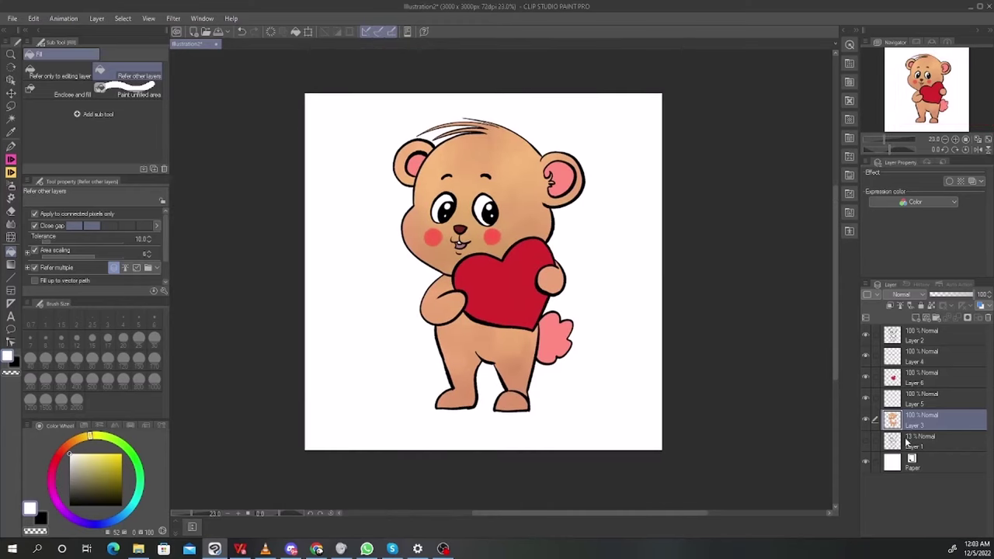
# Add an empty layer above Layer 1 and lasso a curved hill area across the ground behind the bear's feet
pyautogui.click(906, 443)
pyautogui.click(916, 317)
pyautogui.press('m')
pyautogui.moveTo(754, 309); pyautogui.dragTo(699, 134)
pyautogui.moveTo(603, 295); pyautogui.dragTo(595, 242)
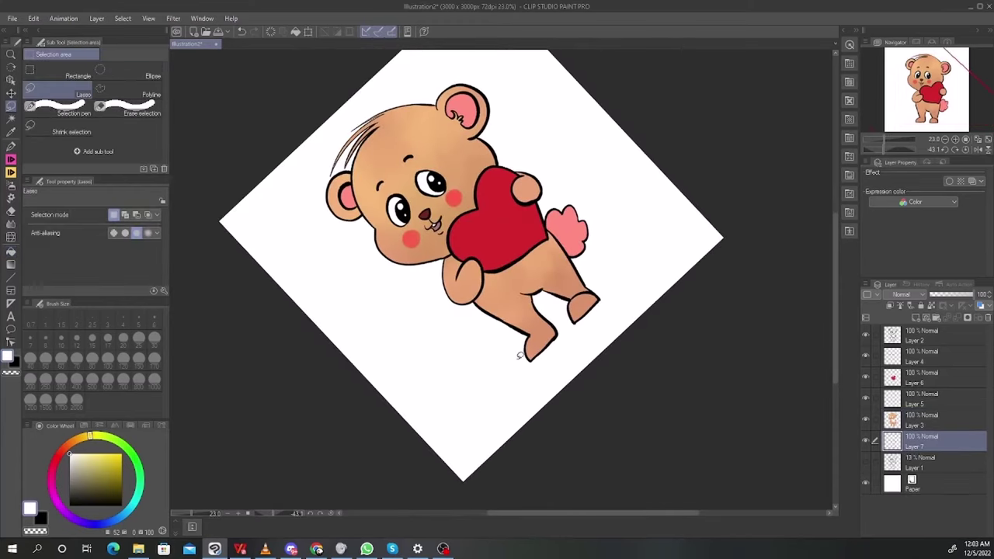
pyautogui.moveTo(520, 355)
pyautogui.mouseDown()
pyautogui.moveTo(637, 243)
pyautogui.moveTo(733, 271)
pyautogui.moveTo(577, 411)
pyautogui.mouseUp()
# Paint the selected hill green with broad strokes of the Blockbuster brush, enlarging the brush along the way
pyautogui.press('b')
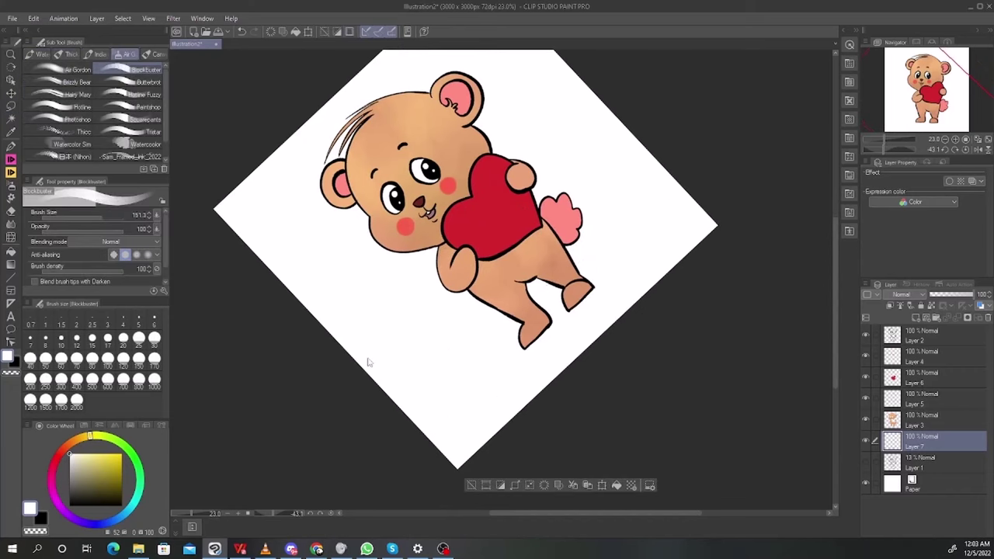
pyautogui.click(120, 446)
pyautogui.click(98, 474)
pyautogui.moveTo(364, 344)
pyautogui.mouseDown()
pyautogui.moveTo(435, 419)
pyautogui.moveTo(483, 444)
pyautogui.mouseUp()
pyautogui.moveTo(689, 237); pyautogui.dragTo(497, 431)
pyautogui.press(']')
pyautogui.moveTo(625, 260); pyautogui.dragTo(451, 435)
pyautogui.press(']')
pyautogui.moveTo(691, 230)
pyautogui.mouseDown()
pyautogui.moveTo(625, 273)
pyautogui.moveTo(454, 450)
pyautogui.mouseUp()
pyautogui.moveTo(692, 247); pyautogui.dragTo(446, 460)
# Brush a lighter yellow-green (hue 80, saturation 52, value 80) over the hill
pyautogui.click(100, 462)
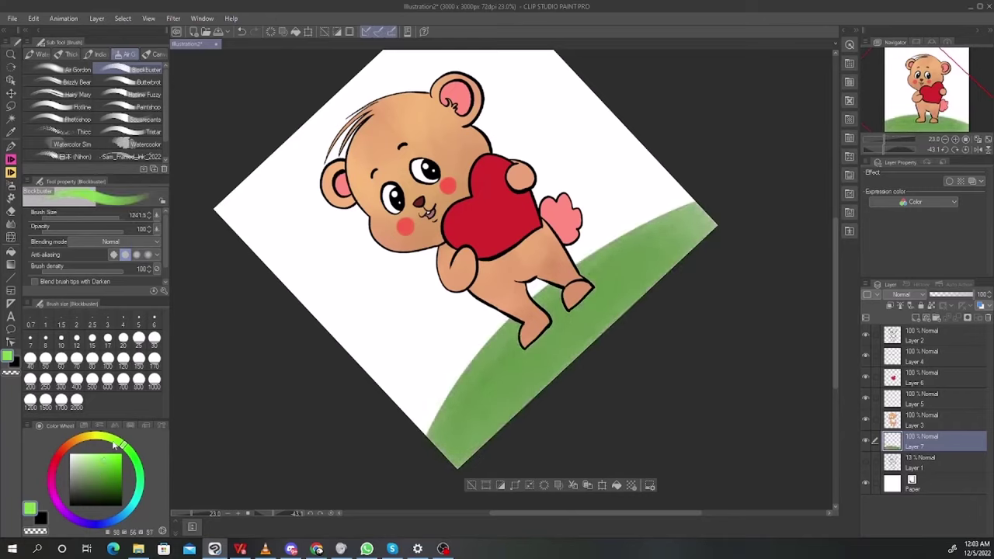
pyautogui.moveTo(614, 250); pyautogui.dragTo(548, 329)
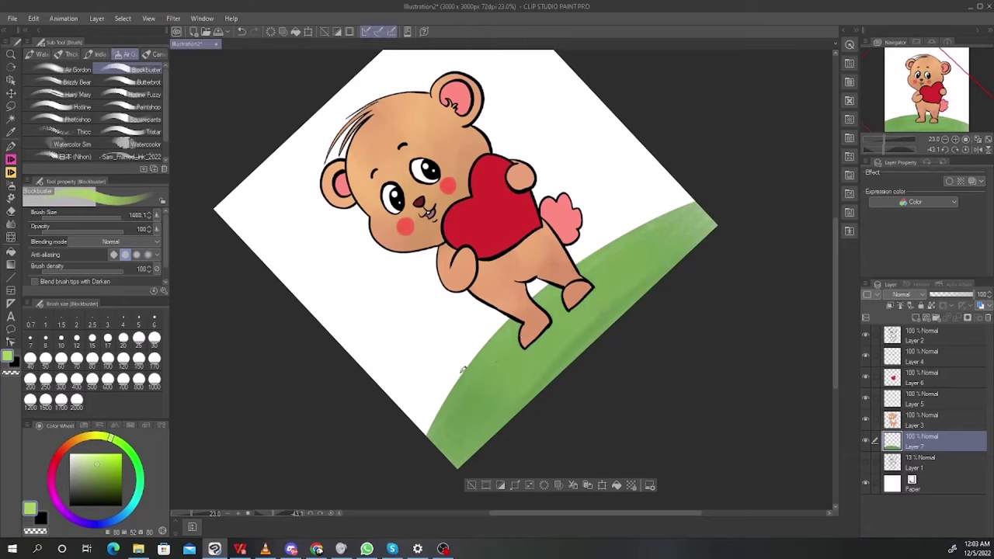
pyautogui.moveTo(463, 370); pyautogui.dragTo(439, 433)
pyautogui.moveTo(439, 432); pyautogui.dragTo(680, 236)
pyautogui.moveTo(448, 472); pyautogui.dragTo(677, 258)
pyautogui.moveTo(542, 282)
pyautogui.mouseDown()
pyautogui.moveTo(616, 258)
pyautogui.moveTo(437, 429)
pyautogui.moveTo(722, 241)
pyautogui.mouseUp()
# Lasso jagged grass blades along the hill's upper edge and fill them with the current green
pyautogui.press('m')
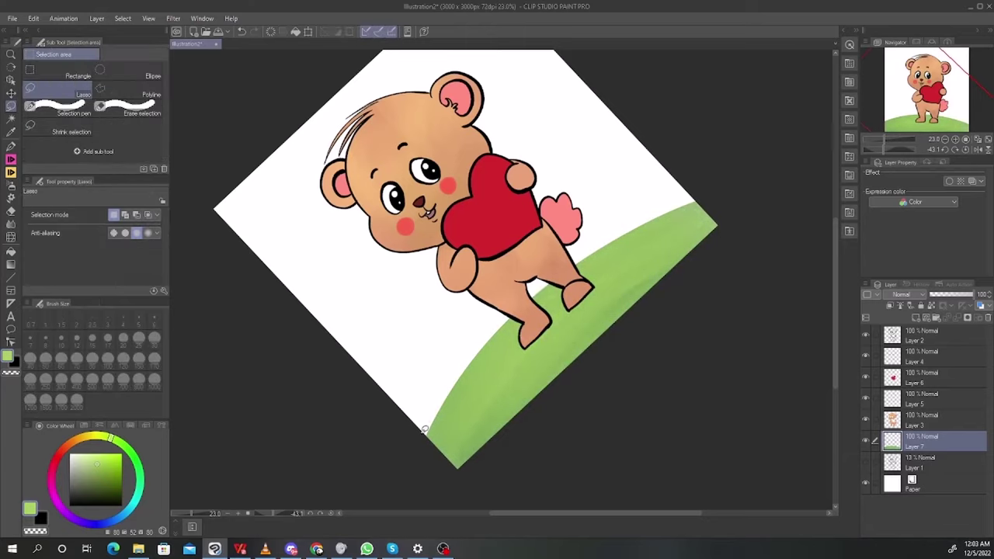
pyautogui.moveTo(424, 430)
pyautogui.mouseDown()
pyautogui.moveTo(448, 396)
pyautogui.moveTo(452, 372)
pyautogui.moveTo(487, 365)
pyautogui.moveTo(482, 330)
pyautogui.moveTo(516, 317)
pyautogui.mouseUp()
pyautogui.moveTo(533, 292); pyautogui.dragTo(598, 247)
pyautogui.moveTo(598, 247)
pyautogui.mouseDown()
pyautogui.moveTo(636, 211)
pyautogui.moveTo(650, 221)
pyautogui.moveTo(705, 204)
pyautogui.mouseUp()
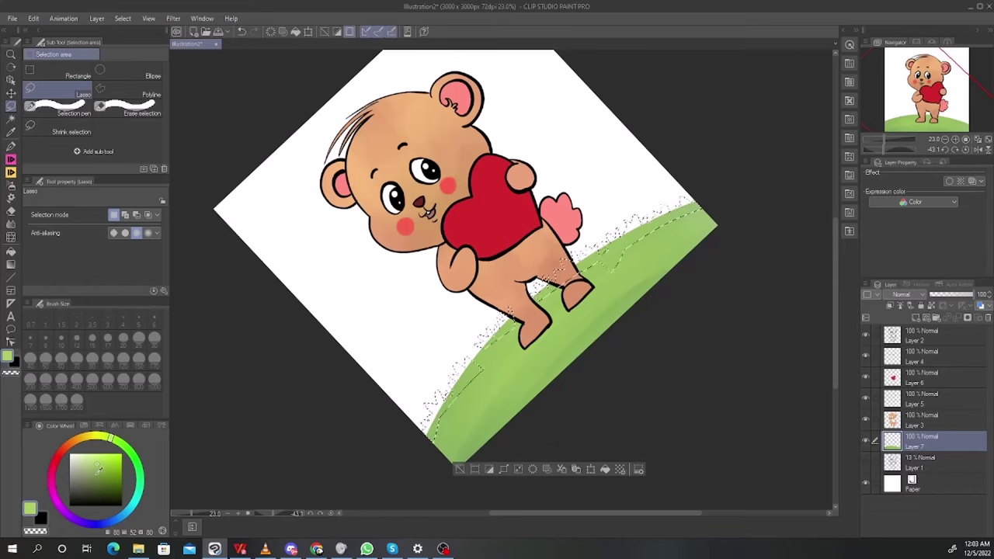
pyautogui.hotkey('alt', 'Delete')
pyautogui.hotkey('ctrl', 'd')
# Select the painted area of Layer 7 and brush bright yellow-green (hue 81, saturation 62, value 99) over the grass
pyautogui.keyDown('ctrl'); pyautogui.click(895, 442); pyautogui.keyUp('ctrl')
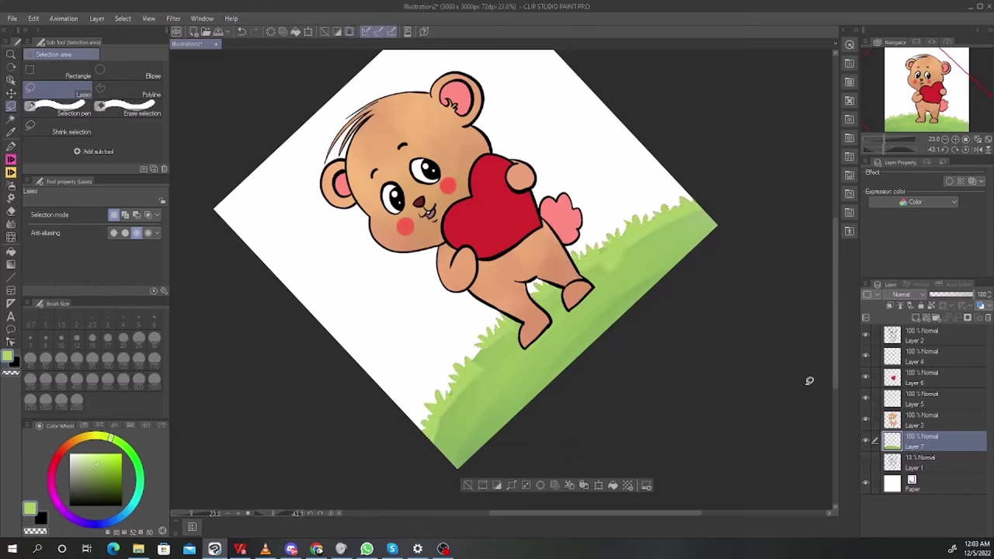
pyautogui.press('b')
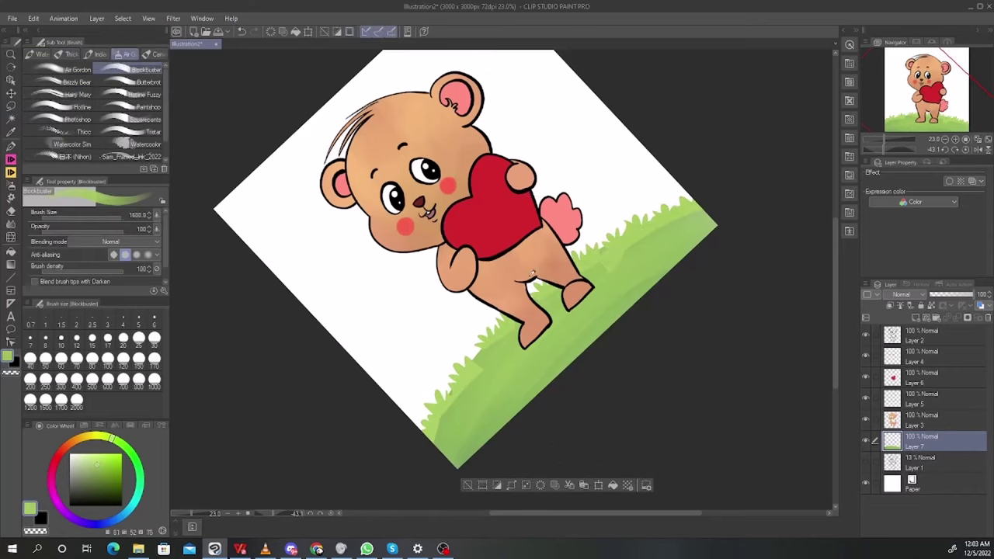
pyautogui.click(101, 456)
pyautogui.moveTo(449, 369)
pyautogui.mouseDown()
pyautogui.moveTo(588, 252)
pyautogui.moveTo(584, 267)
pyautogui.moveTo(627, 218)
pyautogui.moveTo(677, 230)
pyautogui.mouseUp()
pyautogui.press('[')
pyautogui.moveTo(458, 409); pyautogui.dragTo(592, 263)
pyautogui.moveTo(435, 419); pyautogui.dragTo(682, 232)
pyautogui.moveTo(510, 368); pyautogui.dragTo(708, 204)
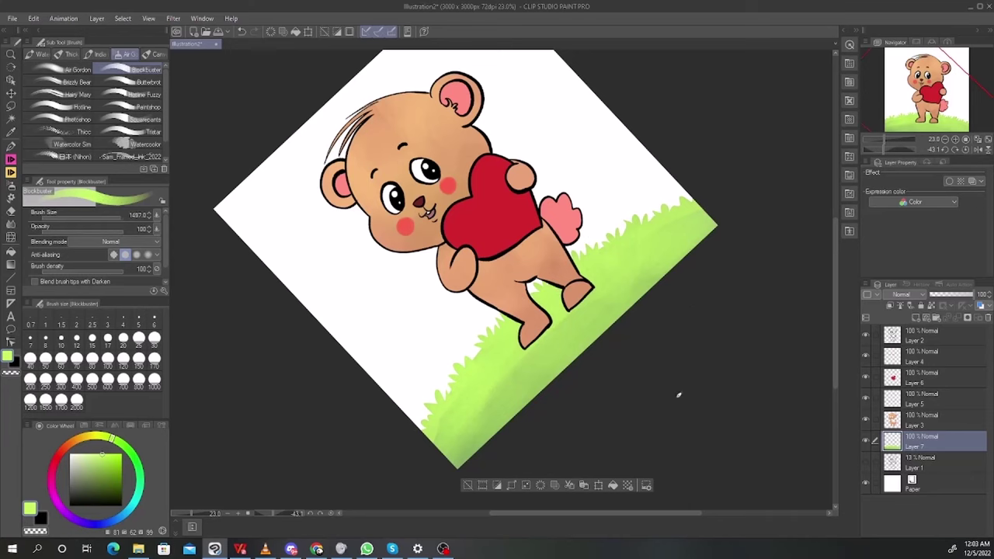
# Save the illustration under the file name Tedd
pyautogui.press('r')
pyautogui.moveTo(732, 386); pyautogui.dragTo(650, 449)
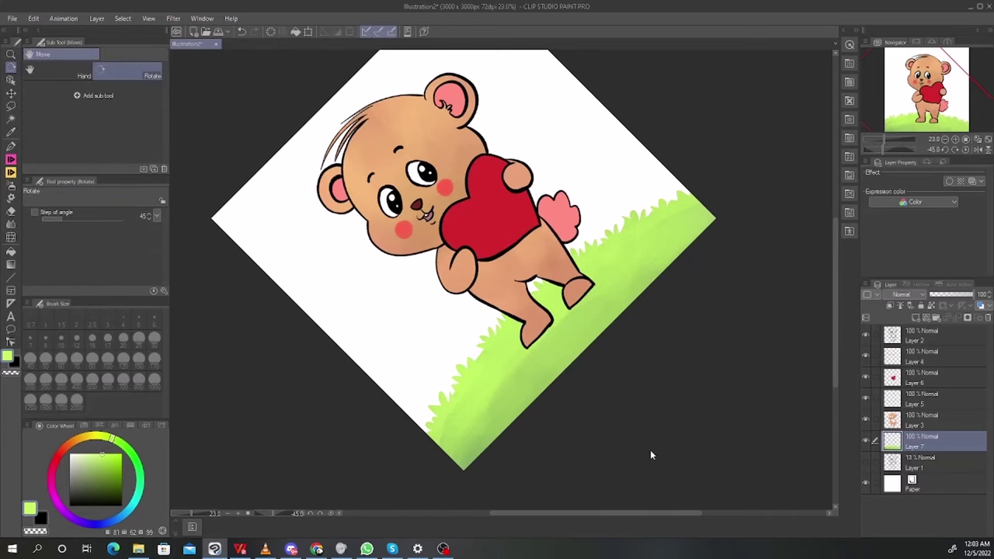
pyautogui.hotkey('ctrl', 's')
pyautogui.press('Return')
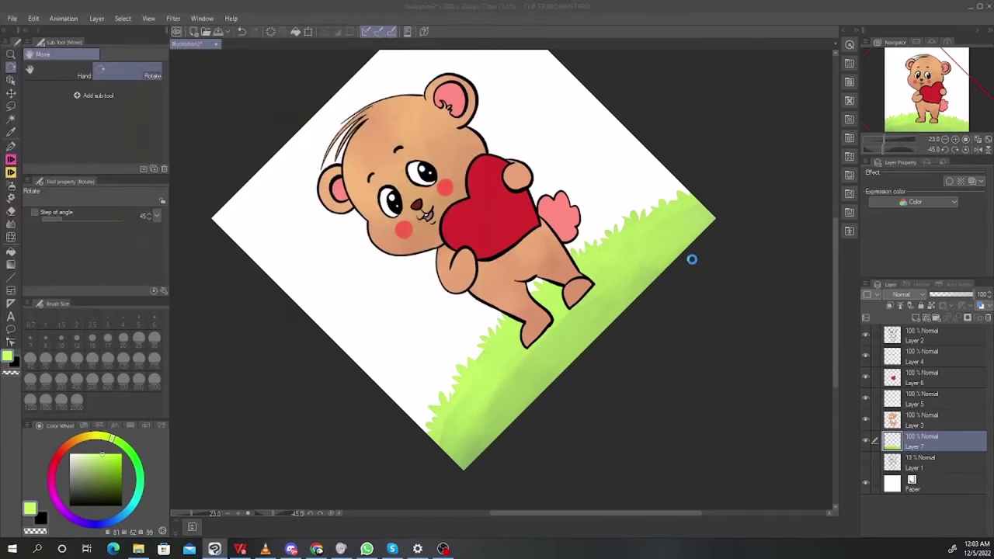
pyautogui.hotkey('alt', 'Tab')
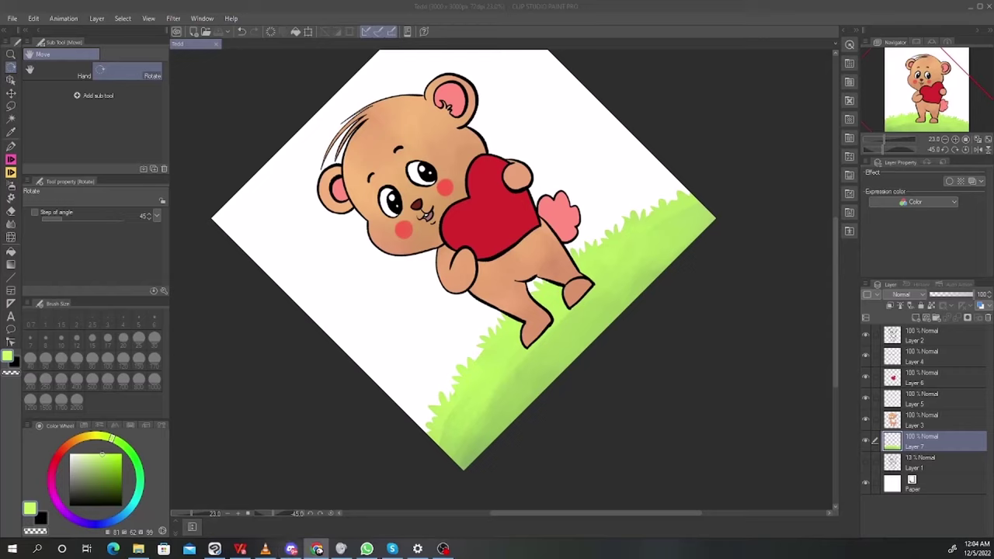
# Add an empty layer above Layer 7 and lasso a jagged foreground row of grass across the lower hill
pyautogui.moveTo(700, 194); pyautogui.dragTo(723, 437)
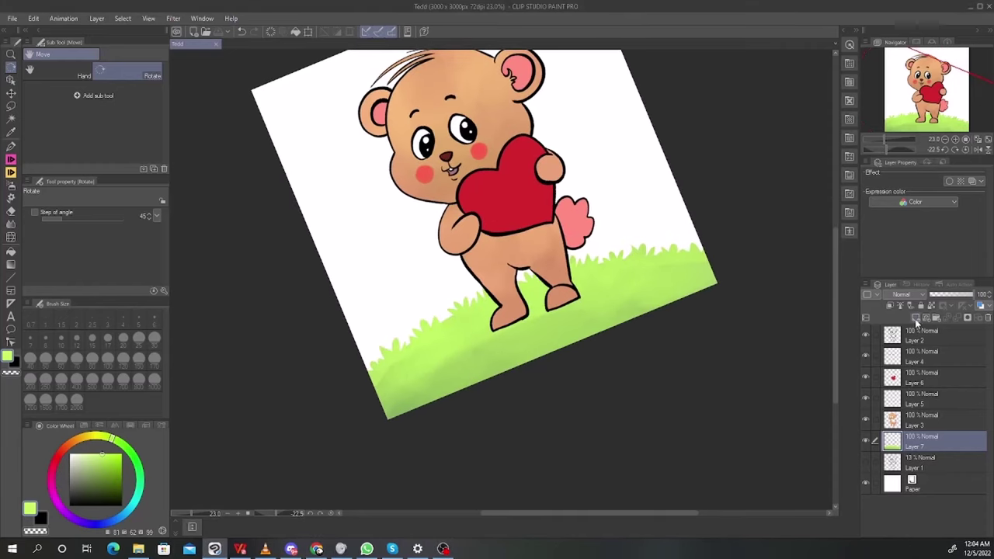
pyautogui.click(915, 318)
pyautogui.press('m')
pyautogui.moveTo(657, 249); pyautogui.dragTo(633, 211)
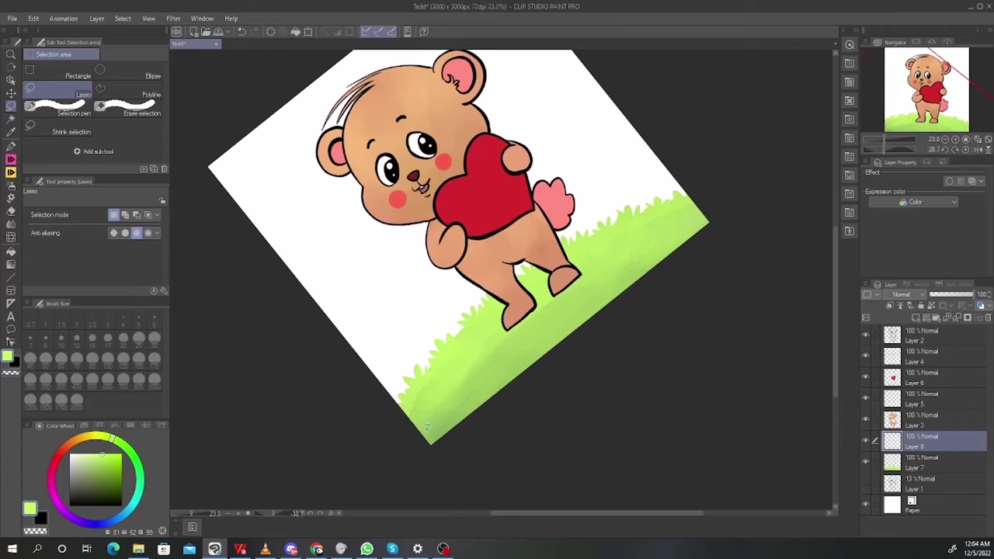
pyautogui.moveTo(429, 423); pyautogui.dragTo(438, 392)
pyautogui.moveTo(529, 333); pyautogui.dragTo(546, 310)
pyautogui.moveTo(593, 262); pyautogui.dragTo(618, 272)
pyautogui.hotkey('ctrl', 'z')
pyautogui.moveTo(412, 432)
pyautogui.mouseDown()
pyautogui.moveTo(470, 378)
pyautogui.moveTo(519, 378)
pyautogui.moveTo(514, 322)
pyautogui.moveTo(628, 247)
pyautogui.moveTo(725, 207)
pyautogui.moveTo(756, 432)
pyautogui.mouseUp()
# Add an empty layer above Layer 2 and paint the selected grass row medium green (saturation 58, value 74) with the Blockbuster brush
pyautogui.moveTo(924, 441); pyautogui.dragTo(920, 334)
pyautogui.hotkey('ctrl', 'd')
pyautogui.press('b')
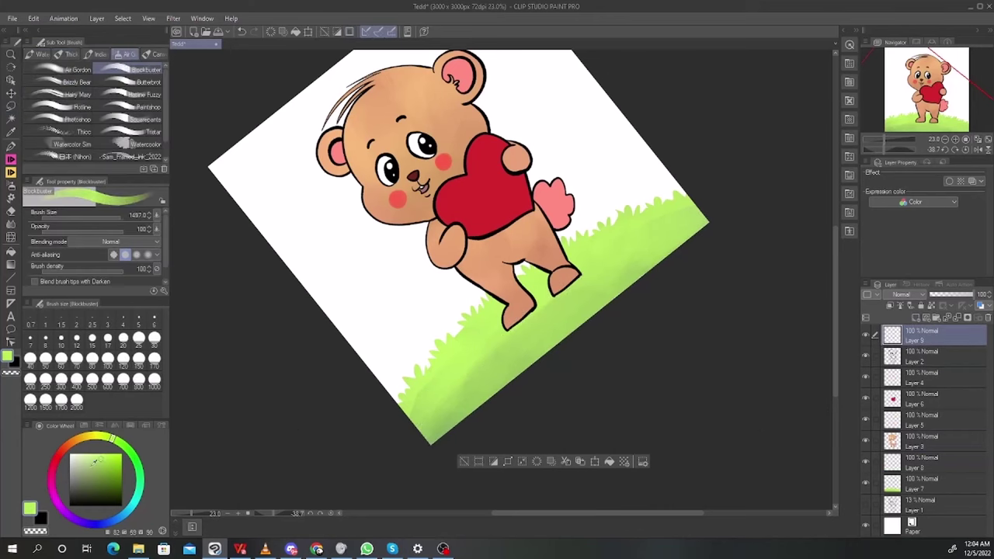
pyautogui.click(100, 467)
pyautogui.click(117, 441)
pyautogui.moveTo(373, 373); pyautogui.dragTo(539, 329)
pyautogui.moveTo(450, 404); pyautogui.dragTo(682, 207)
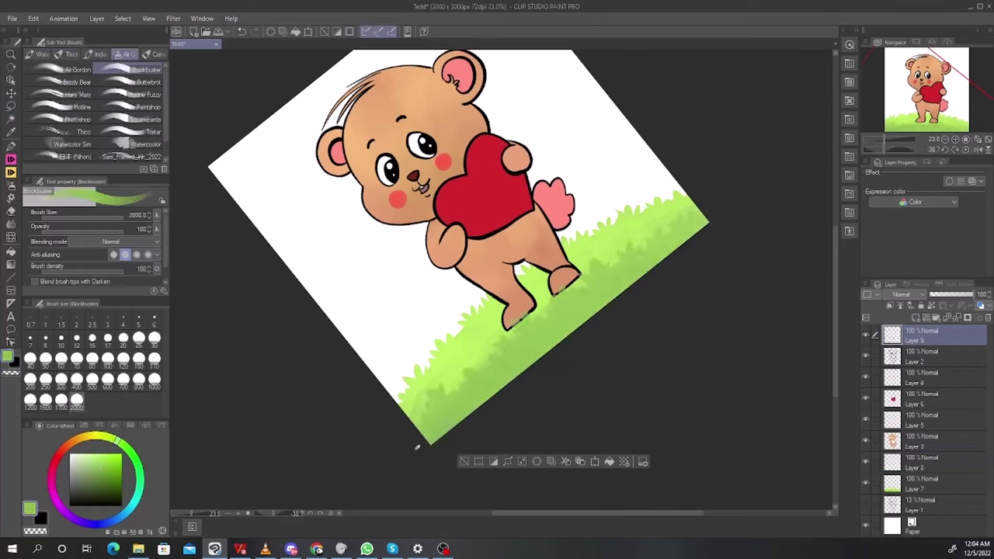
pyautogui.moveTo(417, 447); pyautogui.dragTo(602, 273)
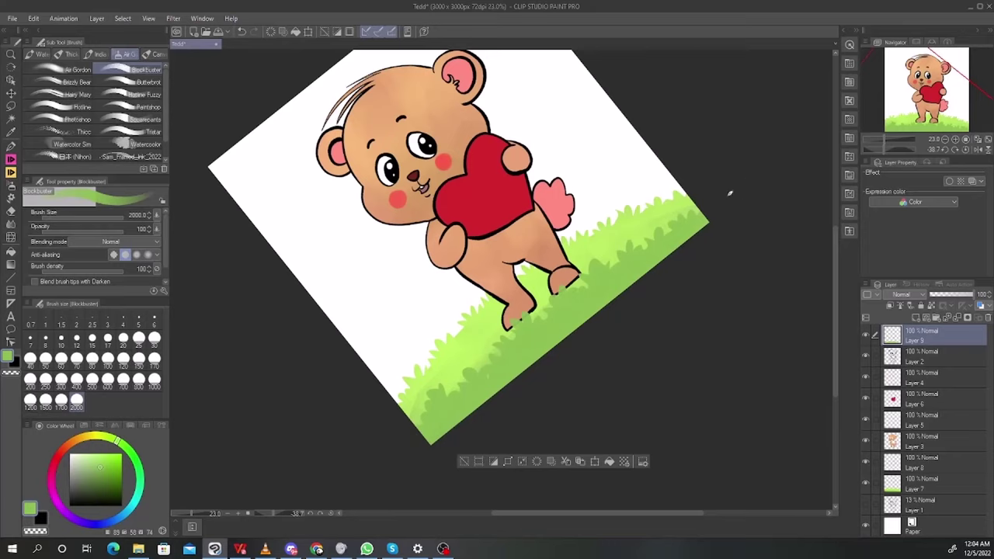
pyautogui.hotkey('ctrl', 'd')
# Lasso a lower, jagged grass row on Layer 9 and paint it dark green (saturation 67, value 43)
pyautogui.press('m')
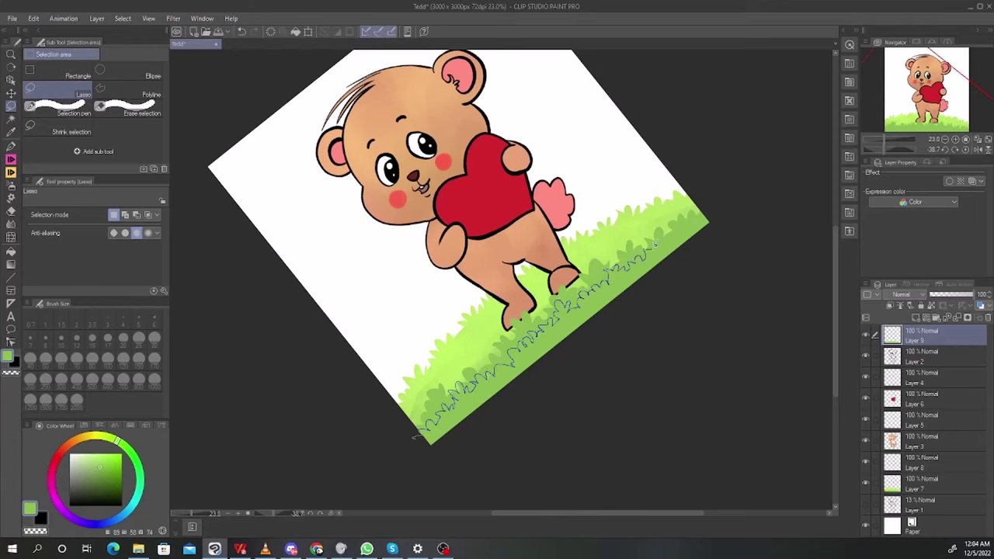
pyautogui.moveTo(688, 220)
pyautogui.mouseDown()
pyautogui.moveTo(406, 479)
pyautogui.moveTo(710, 216)
pyautogui.moveTo(424, 446)
pyautogui.moveTo(705, 220)
pyautogui.mouseUp()
pyautogui.press('b')
pyautogui.click(105, 484)
pyautogui.hotkey('ctrl', 'd')
pyautogui.press('r')
pyautogui.moveTo(730, 407); pyautogui.dragTo(634, 463)
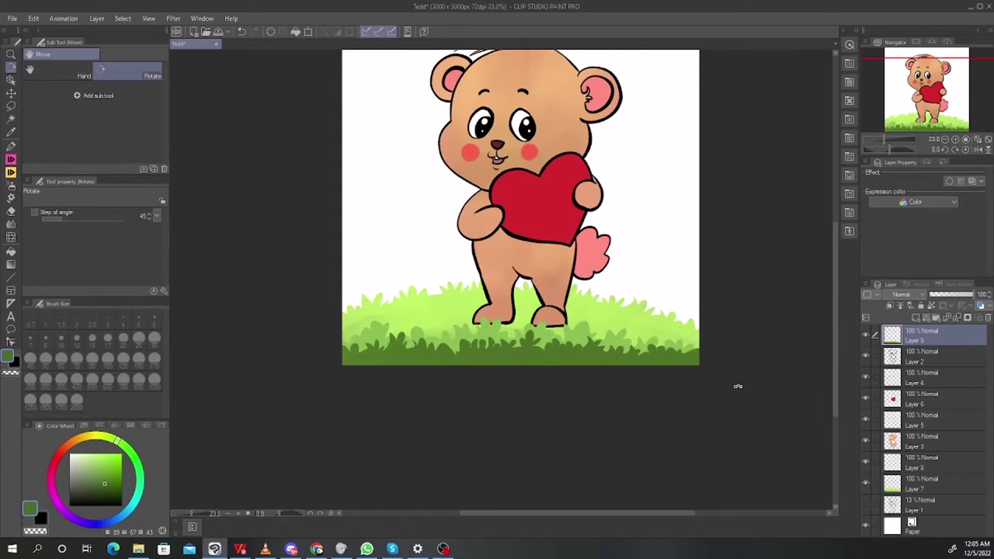
# Apply a hue shift of -1 to the foreground grass on Layer 9, and make Layer 1 the active layer
pyautogui.hotkey('ctrl', 'u')
pyautogui.click(801, 372)
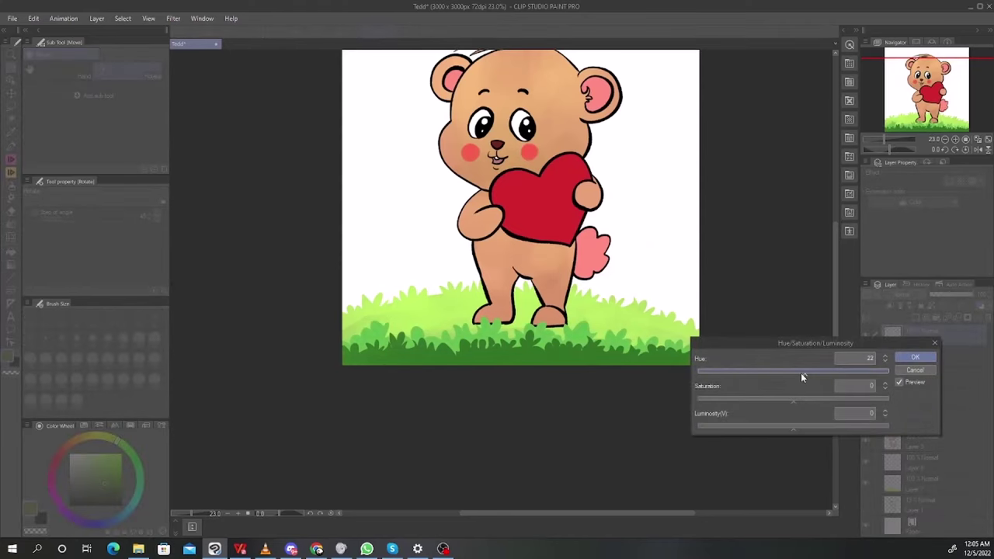
pyautogui.moveTo(800, 373); pyautogui.dragTo(791, 377)
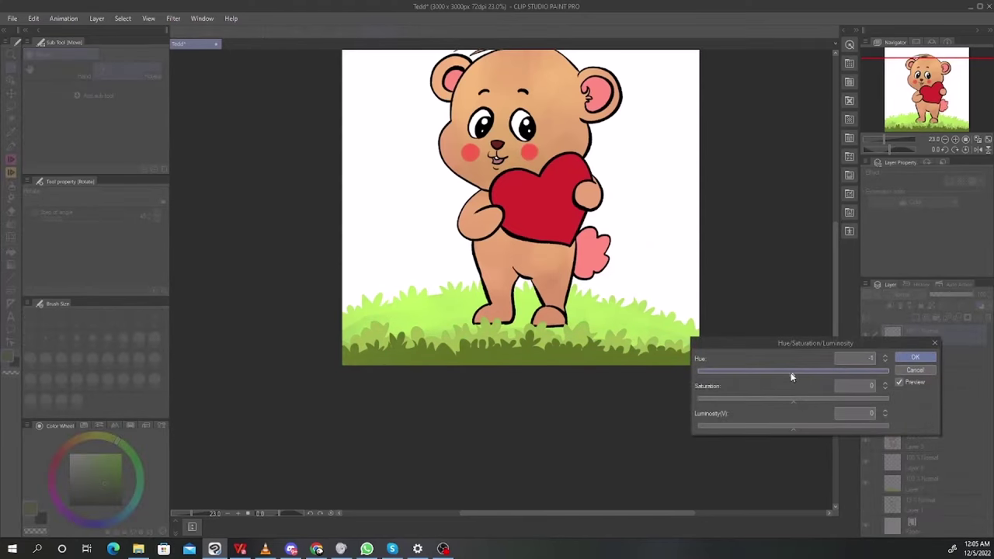
pyautogui.click(909, 359)
pyautogui.click(924, 506)
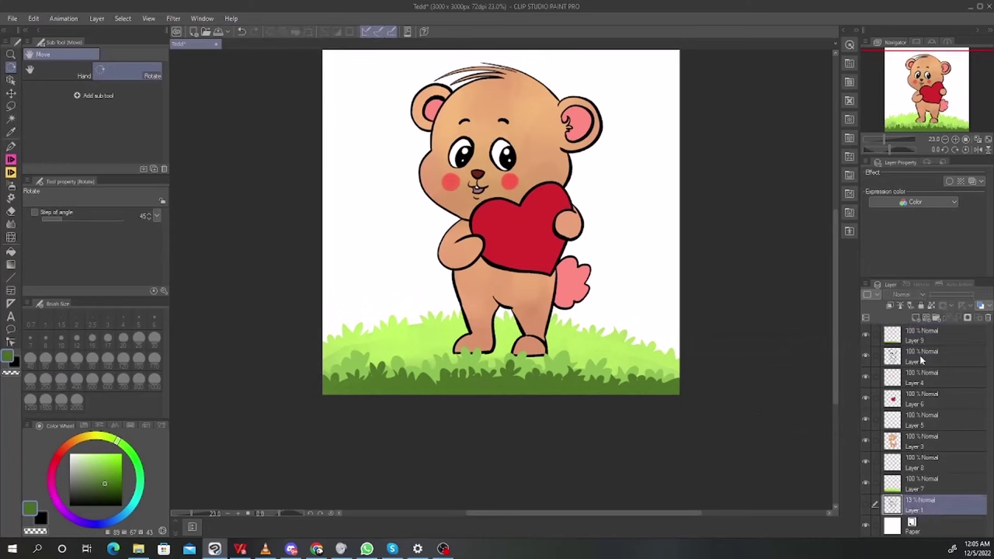
# Add an empty layer above Layer 1 and paint the upper sky mint green with the Blockbuster brush
pyautogui.click(914, 319)
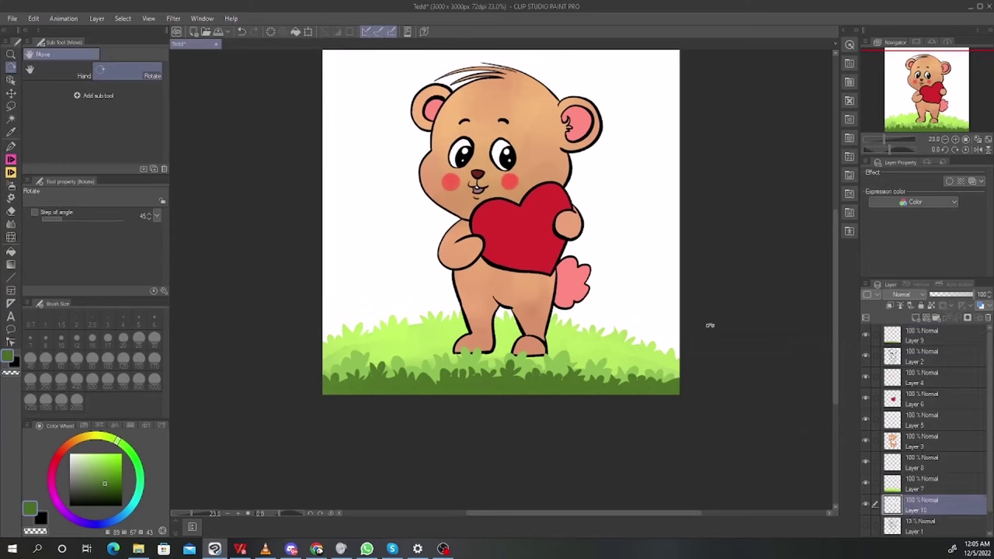
pyautogui.press('b')
pyautogui.click(140, 482)
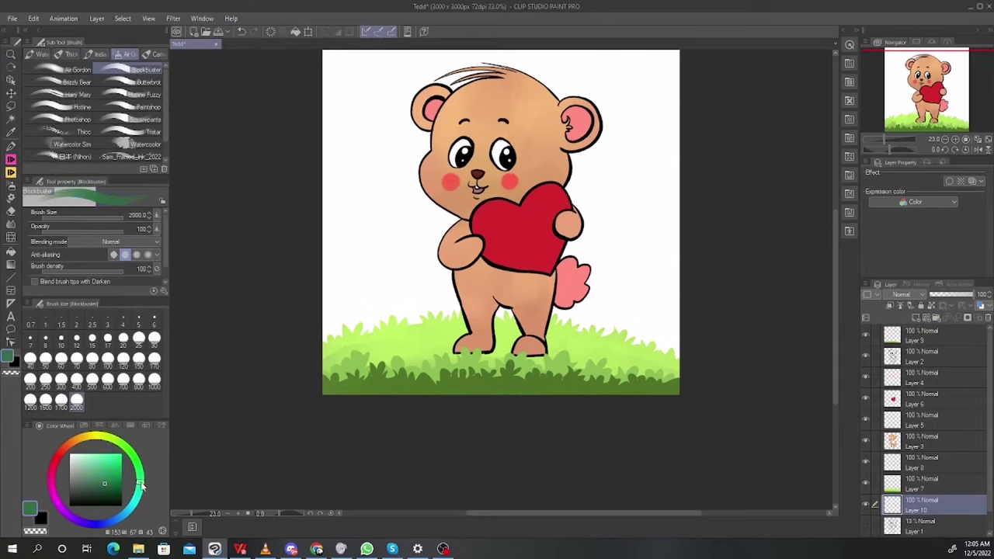
pyautogui.click(96, 463)
pyautogui.moveTo(413, 280)
pyautogui.mouseDown()
pyautogui.moveTo(406, 304)
pyautogui.moveTo(501, 314)
pyautogui.mouseUp()
pyautogui.moveTo(604, 247); pyautogui.dragTo(598, 225)
pyautogui.moveTo(514, 188); pyautogui.dragTo(521, 227)
pyautogui.moveTo(430, 141)
pyautogui.mouseDown()
pyautogui.moveTo(365, 178)
pyautogui.moveTo(434, 106)
pyautogui.moveTo(575, 85)
pyautogui.moveTo(621, 101)
pyautogui.moveTo(627, 81)
pyautogui.mouseUp()
# Cover the remaining lower sky on Layer 10 with pale mint (hue 154, saturation 28, value 97)
pyautogui.scroll(-1, 632, 159)
pyautogui.press(']')
pyautogui.moveTo(638, 172)
pyautogui.mouseDown()
pyautogui.moveTo(595, 213)
pyautogui.moveTo(604, 242)
pyautogui.mouseUp()
pyautogui.moveTo(453, 252)
pyautogui.mouseDown()
pyautogui.moveTo(368, 231)
pyautogui.moveTo(433, 326)
pyautogui.moveTo(518, 315)
pyautogui.mouseUp()
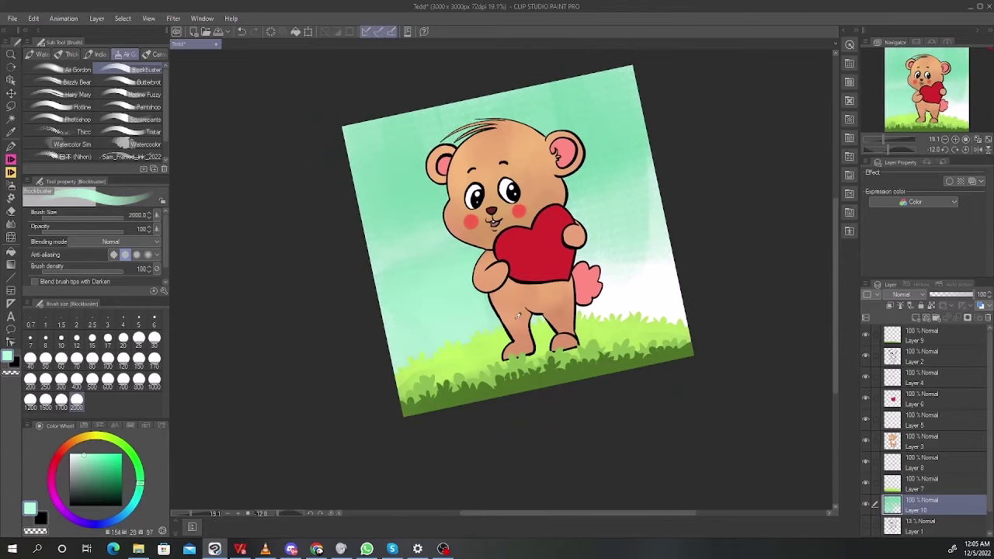
pyautogui.moveTo(642, 287)
pyautogui.mouseDown()
pyautogui.moveTo(648, 233)
pyautogui.moveTo(533, 306)
pyautogui.mouseUp()
pyautogui.moveTo(452, 268)
pyautogui.mouseDown()
pyautogui.moveTo(424, 256)
pyautogui.moveTo(628, 210)
pyautogui.mouseUp()
pyautogui.moveTo(689, 184); pyautogui.dragTo(644, 168)
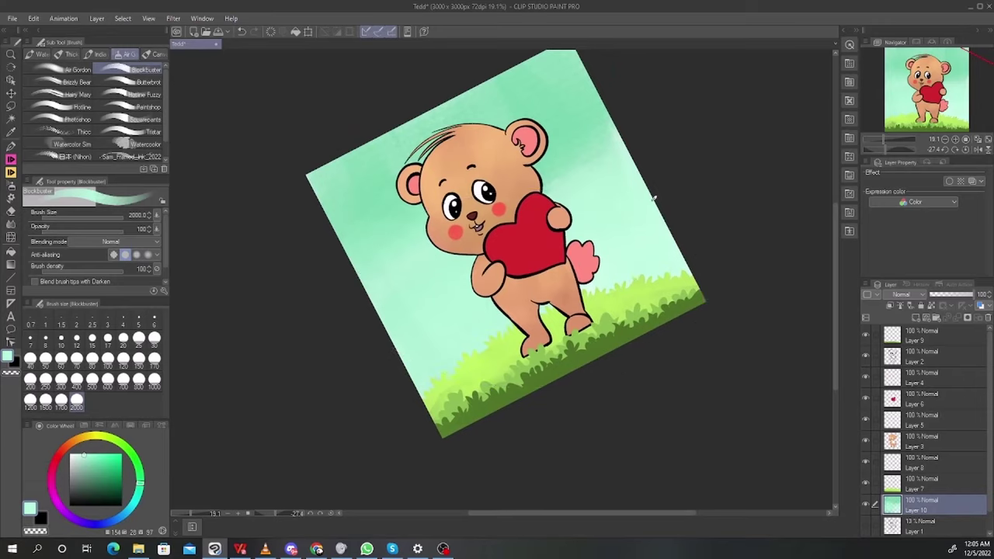
# Paint the upper sky light cyan (hue 183, saturation 50, value 100) and brighten the area near the horizon with white
pyautogui.click(95, 454)
pyautogui.click(133, 505)
pyautogui.moveTo(393, 165)
pyautogui.mouseDown()
pyautogui.moveTo(544, 94)
pyautogui.moveTo(328, 223)
pyautogui.moveTo(325, 182)
pyautogui.moveTo(588, 81)
pyautogui.mouseUp()
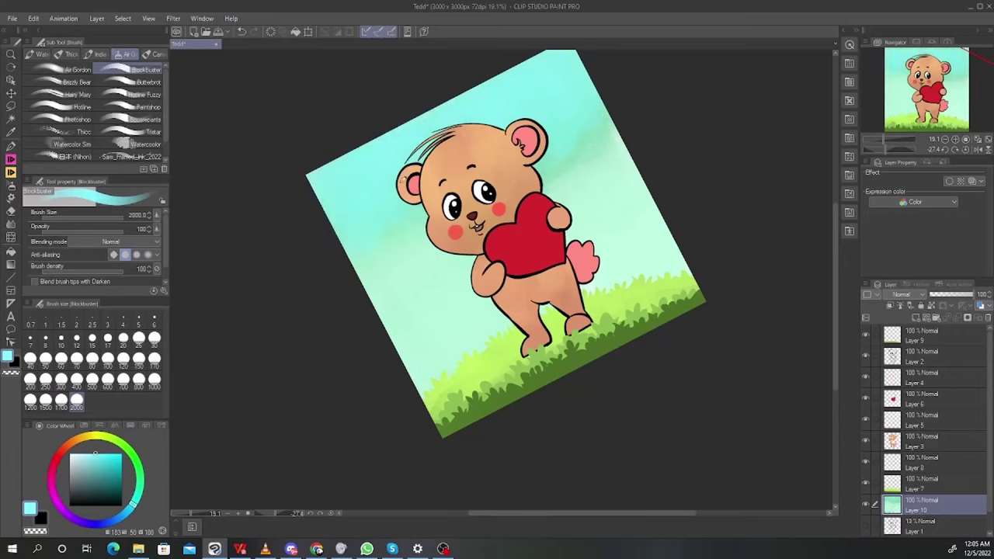
pyautogui.click(70, 453)
pyautogui.moveTo(381, 348)
pyautogui.mouseDown()
pyautogui.moveTo(426, 359)
pyautogui.moveTo(553, 304)
pyautogui.mouseUp()
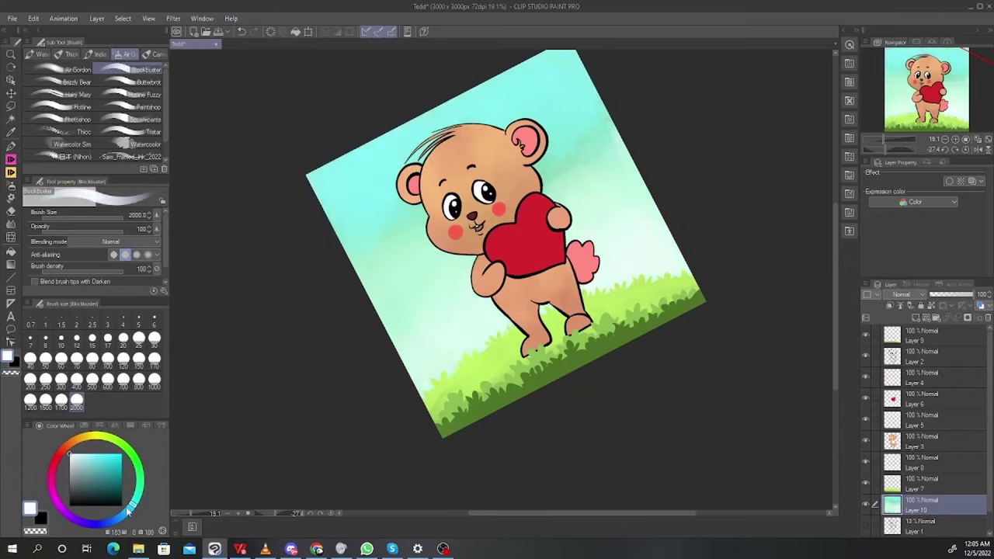
# Repaint the upper sky light blue (saturation 50, value 100) and blend white over the lower sky, sampling a pale cyan
pyautogui.click(128, 512)
pyautogui.click(96, 454)
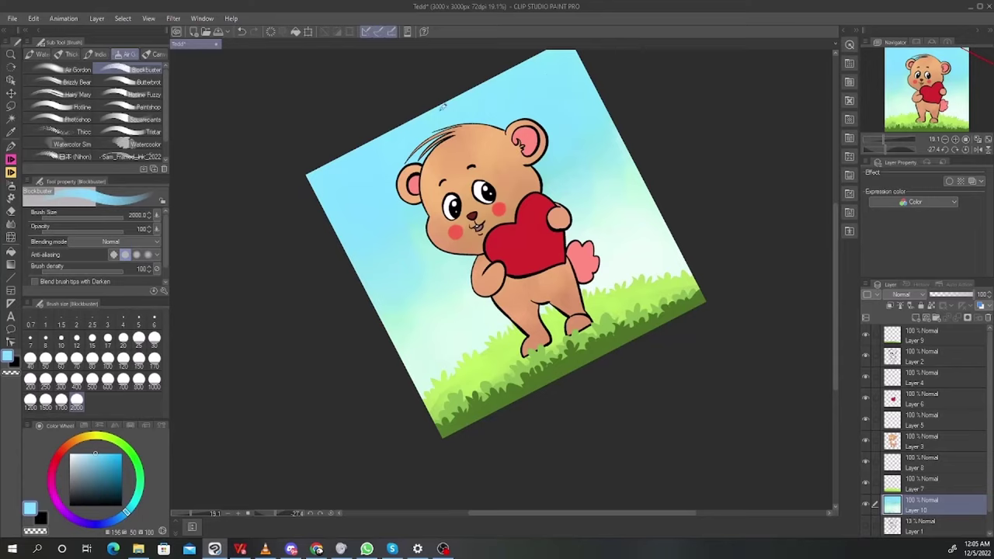
pyautogui.click(69, 454)
pyautogui.moveTo(426, 320); pyautogui.dragTo(446, 304)
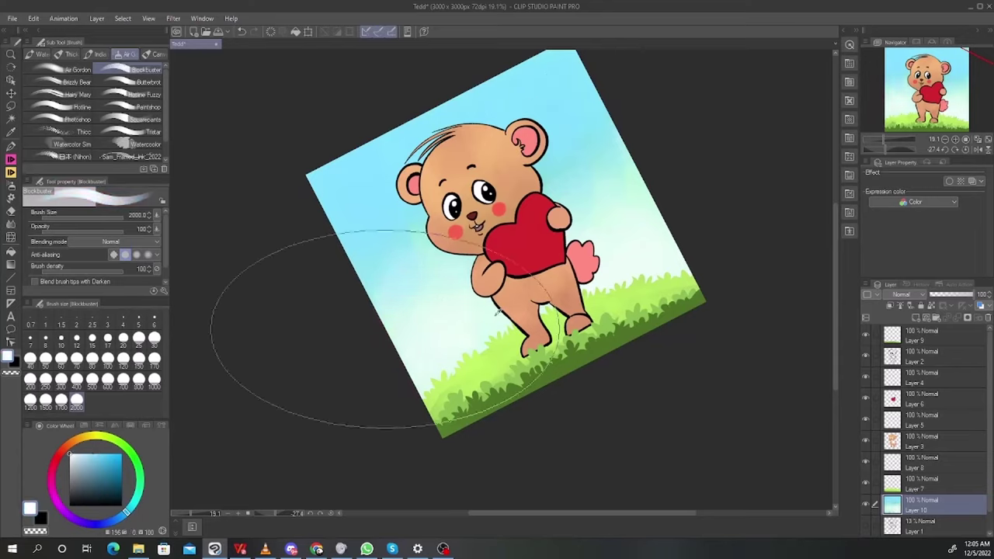
pyautogui.moveTo(636, 202); pyautogui.dragTo(663, 238)
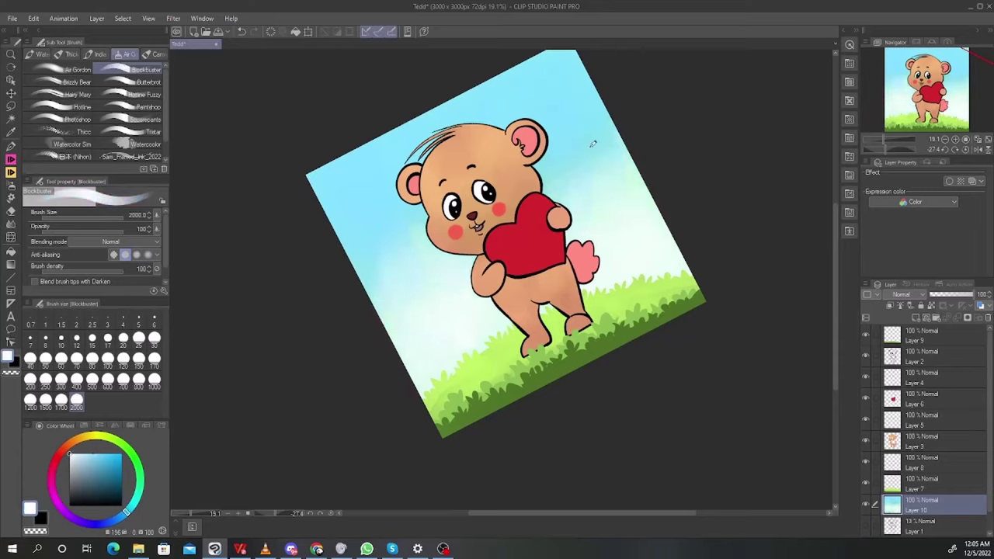
pyautogui.moveTo(594, 144); pyautogui.dragTo(562, 152)
pyautogui.keyDown('alt'); pyautogui.click(404, 268); pyautogui.keyUp('alt')
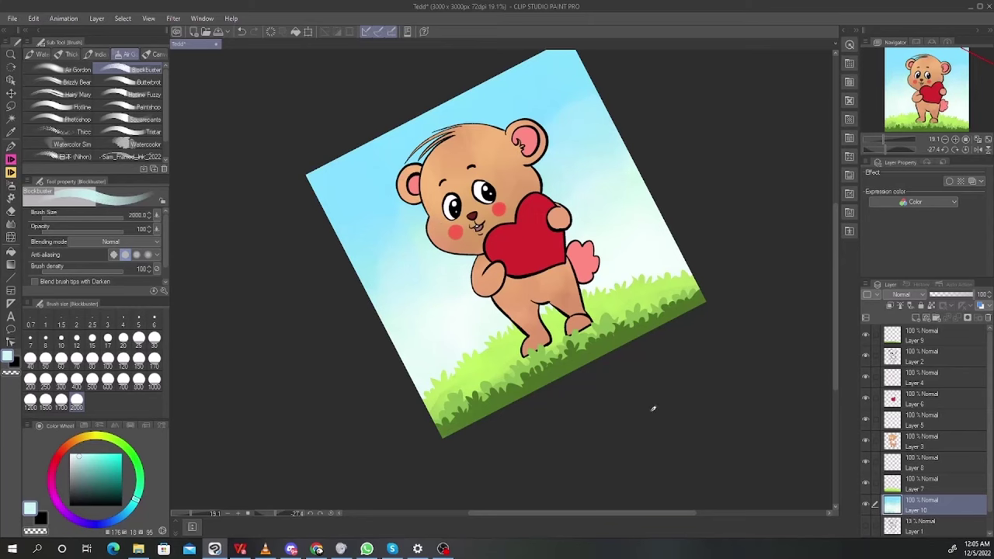
# Add an empty layer above Layer 10 and lasso a large heart in the sky right of the bear's head
pyautogui.press('r')
pyautogui.moveTo(707, 380); pyautogui.dragTo(688, 450)
pyautogui.scroll(2, 678, 428)
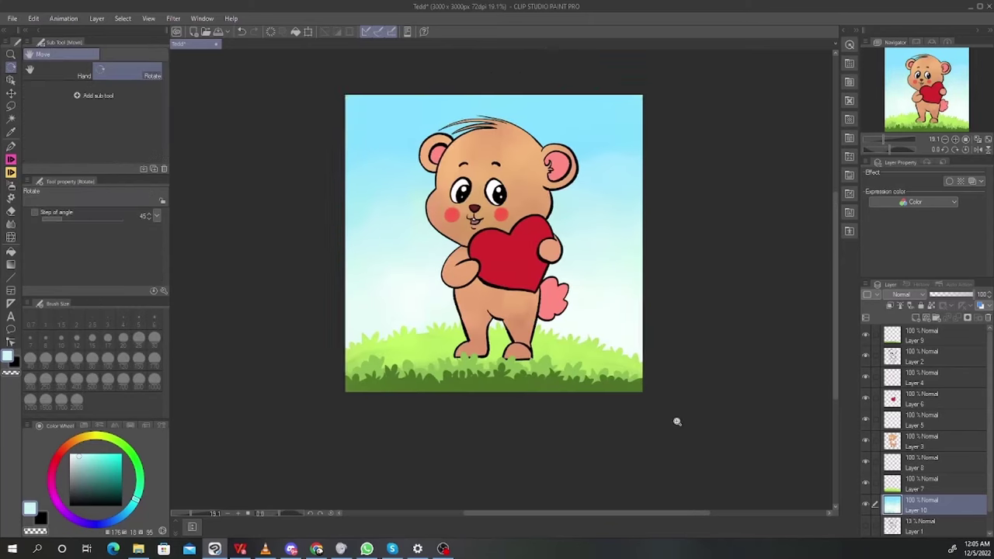
pyautogui.click(916, 317)
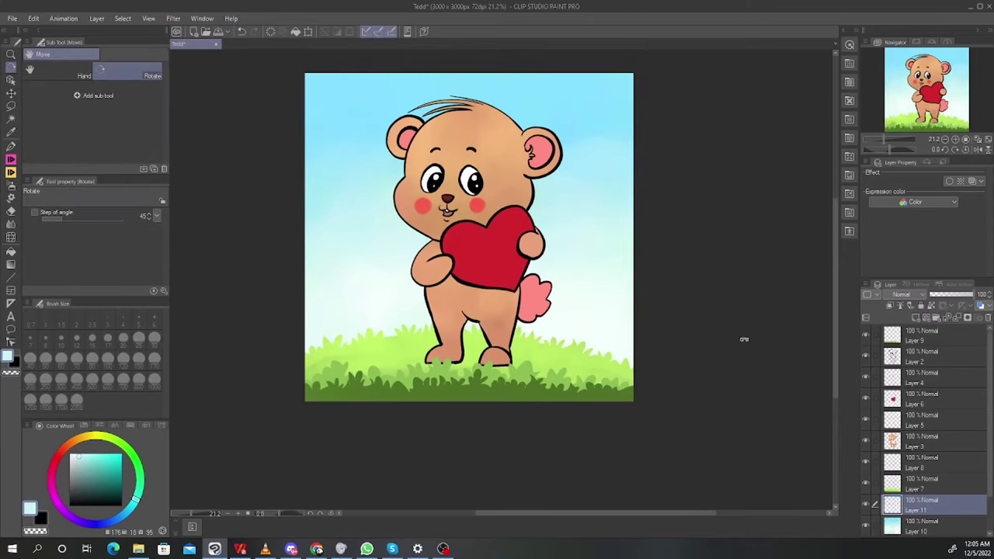
pyautogui.press('m')
pyautogui.moveTo(684, 255); pyautogui.dragTo(674, 169)
pyautogui.scroll(5, 555, 198)
pyautogui.moveTo(575, 230)
pyautogui.mouseDown()
pyautogui.moveTo(522, 189)
pyautogui.moveTo(584, 217)
pyautogui.moveTo(575, 230)
pyautogui.mouseUp()
pyautogui.moveTo(577, 231)
pyautogui.mouseDown()
pyautogui.moveTo(595, 244)
pyautogui.moveTo(551, 205)
pyautogui.moveTo(625, 155)
pyautogui.moveTo(602, 227)
pyautogui.mouseUp()
pyautogui.hotkey('ctrl', 'z')
pyautogui.moveTo(585, 268); pyautogui.dragTo(753, 276)
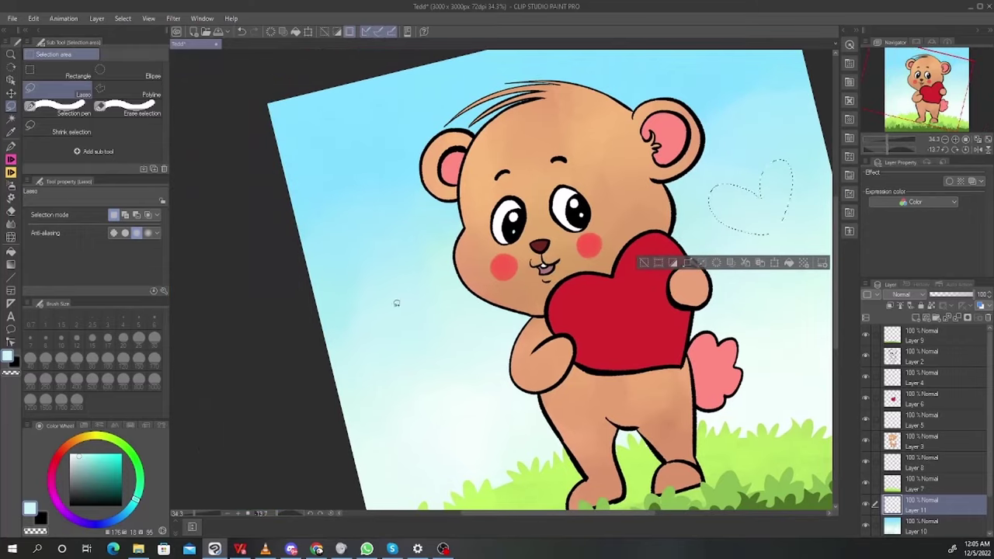
# Add a large heart left of the bear's cheek to the lasso selection, undoing unsatisfactory outlines
pyautogui.moveTo(400, 311)
pyautogui.mouseDown()
pyautogui.moveTo(383, 258)
pyautogui.moveTo(400, 311)
pyautogui.moveTo(390, 243)
pyautogui.moveTo(400, 312)
pyautogui.moveTo(371, 295)
pyautogui.moveTo(400, 325)
pyautogui.moveTo(365, 280)
pyautogui.moveTo(388, 344)
pyautogui.mouseUp()
pyautogui.hotkey('ctrl', 'z')
pyautogui.hotkey('ctrl', 'z')
pyautogui.hotkey('ctrl', 'z')
pyautogui.moveTo(505, 333); pyautogui.dragTo(451, 375)
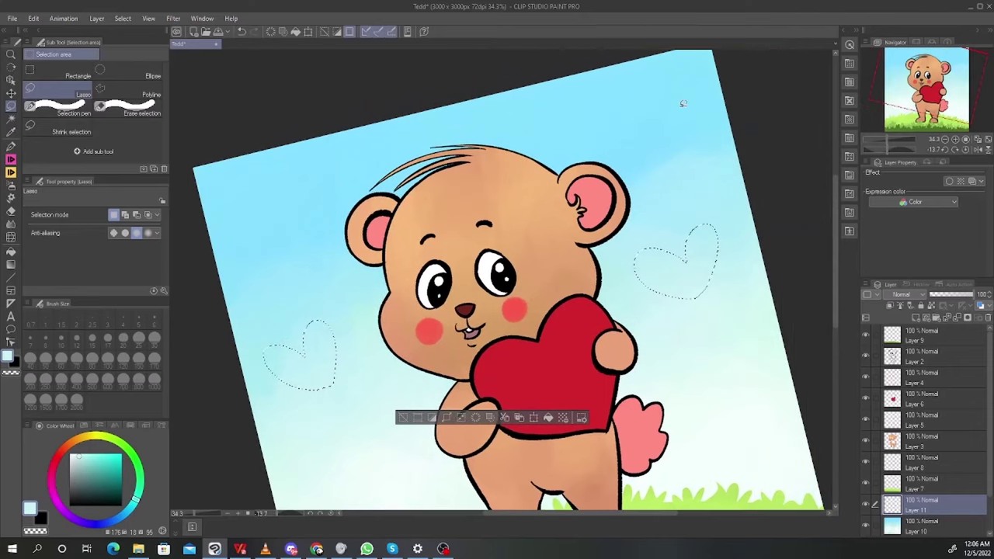
# Add a heart in the upper-right sky and smaller hearts beside the bear's tail, arm and left ear to the selection
pyautogui.moveTo(681, 171)
pyautogui.mouseDown()
pyautogui.moveTo(650, 144)
pyautogui.moveTo(682, 170)
pyautogui.mouseUp()
pyautogui.moveTo(690, 328); pyautogui.dragTo(658, 238)
pyautogui.moveTo(683, 309)
pyautogui.mouseDown()
pyautogui.moveTo(669, 285)
pyautogui.moveTo(683, 309)
pyautogui.mouseUp()
pyautogui.moveTo(599, 381); pyautogui.dragTo(681, 385)
pyautogui.moveTo(414, 376)
pyautogui.mouseDown()
pyautogui.moveTo(402, 359)
pyautogui.moveTo(417, 376)
pyautogui.mouseUp()
pyautogui.moveTo(438, 334); pyautogui.dragTo(462, 391)
pyautogui.moveTo(360, 240)
pyautogui.mouseDown()
pyautogui.moveTo(370, 204)
pyautogui.moveTo(363, 240)
pyautogui.moveTo(377, 202)
pyautogui.moveTo(379, 222)
pyautogui.mouseUp()
pyautogui.hotkey('ctrl', 'z')
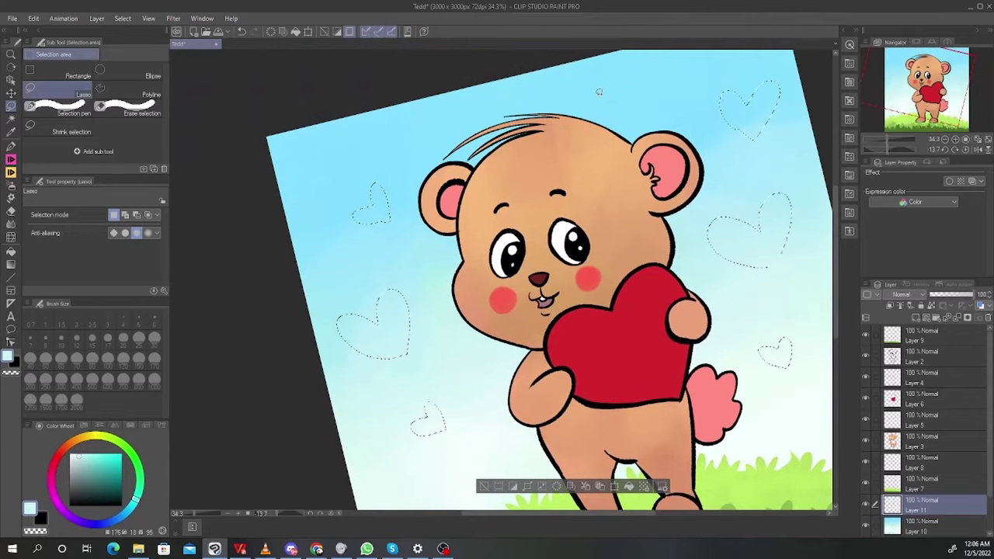
# Add small hearts to the selection in the sky above the bear's right-hand ear
pyautogui.moveTo(611, 99)
pyautogui.mouseDown()
pyautogui.moveTo(604, 111)
pyautogui.moveTo(627, 107)
pyautogui.moveTo(621, 95)
pyautogui.mouseUp()
pyautogui.hotkey('ctrl', 'z')
pyautogui.moveTo(681, 96); pyautogui.dragTo(653, 142)
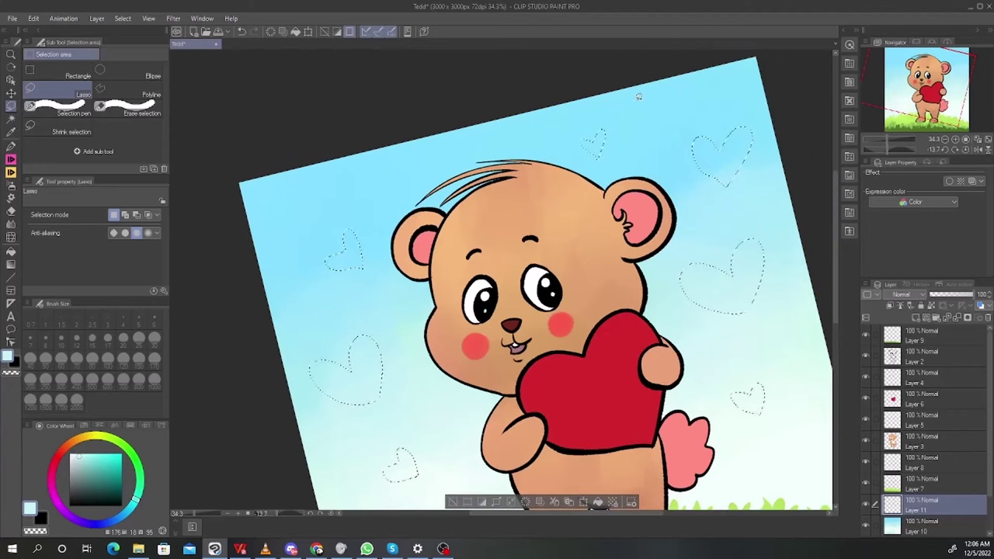
pyautogui.moveTo(640, 83)
pyautogui.mouseDown()
pyautogui.moveTo(657, 75)
pyautogui.moveTo(643, 82)
pyautogui.moveTo(664, 101)
pyautogui.moveTo(657, 107)
pyautogui.mouseUp()
pyautogui.hotkey('ctrl', 'z')
# Add tiny hearts around the bear's arms and partial hearts cut off by both canvas edges to the selection
pyautogui.scroll(-5, 660, 141)
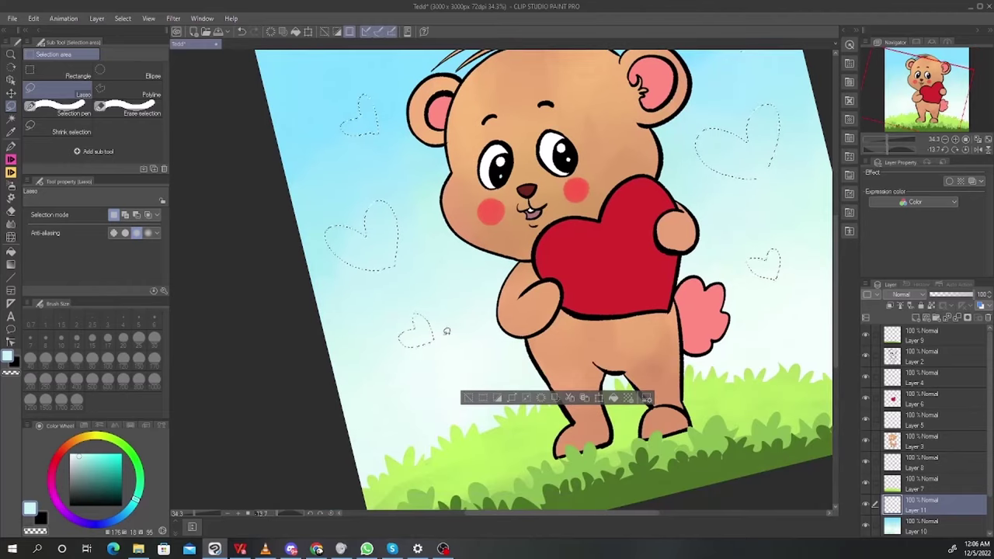
pyautogui.scroll(5, 577, 285)
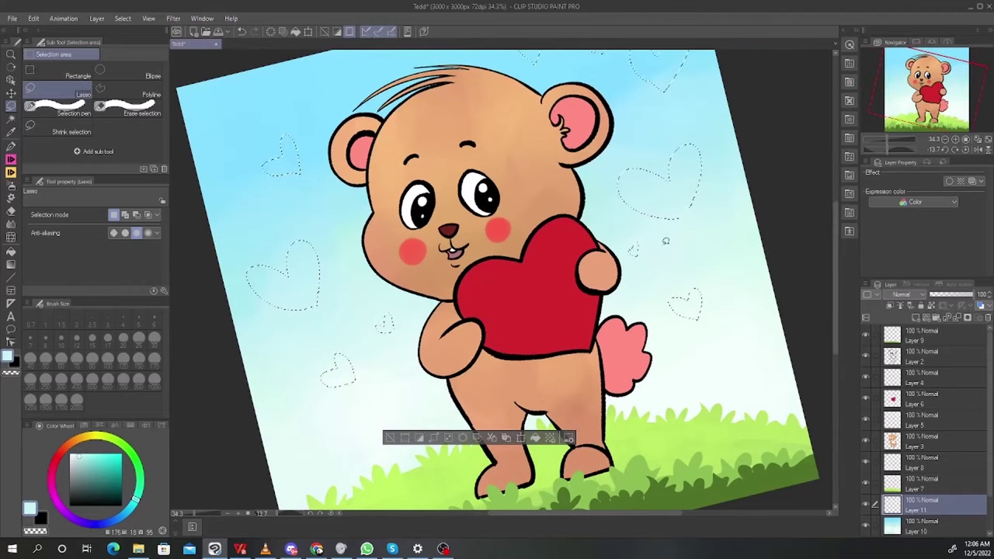
pyautogui.moveTo(741, 239); pyautogui.dragTo(771, 252)
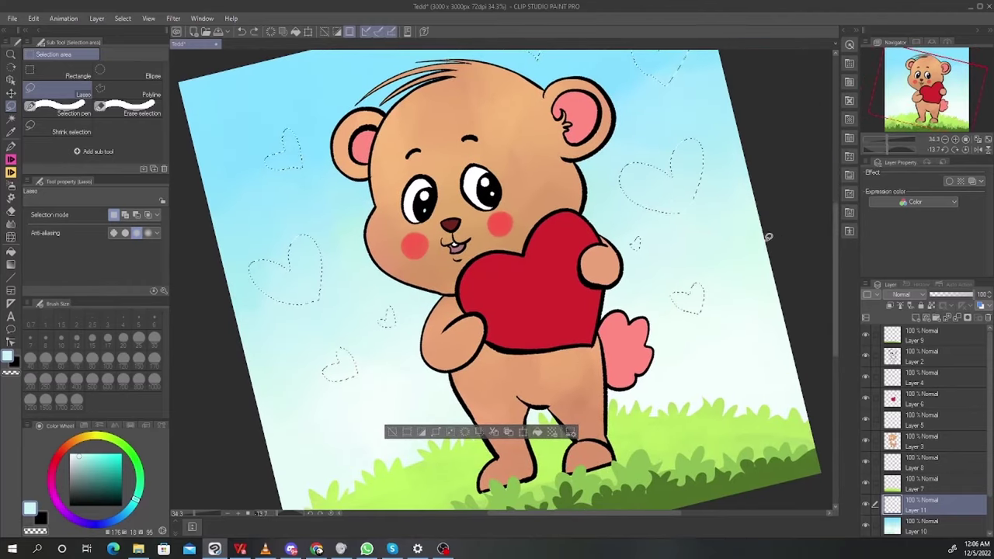
pyautogui.scroll(-2, 396, 387)
pyautogui.moveTo(265, 372)
pyautogui.mouseDown()
pyautogui.moveTo(282, 344)
pyautogui.moveTo(297, 372)
pyautogui.mouseUp()
pyautogui.moveTo(756, 247)
pyautogui.mouseDown()
pyautogui.moveTo(777, 225)
pyautogui.moveTo(776, 251)
pyautogui.mouseUp()
pyautogui.scroll(-4, 757, 281)
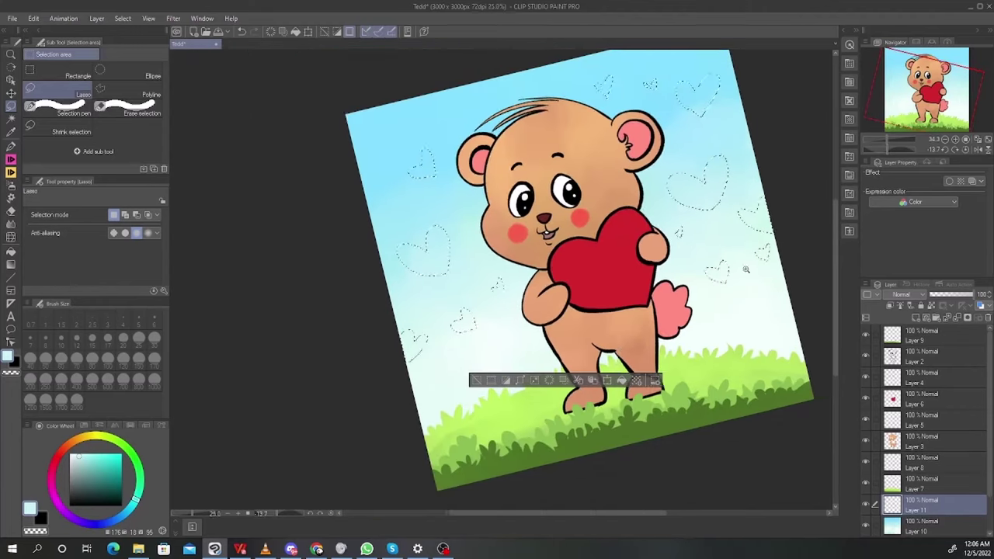
# Hide the selection border and paint the selected hearts red (hue 2, saturation 73, value 95) with the Blockbuster brush
pyautogui.press('b')
pyautogui.hotkey('ctrl', 'h')
pyautogui.click(62, 452)
pyautogui.click(112, 451)
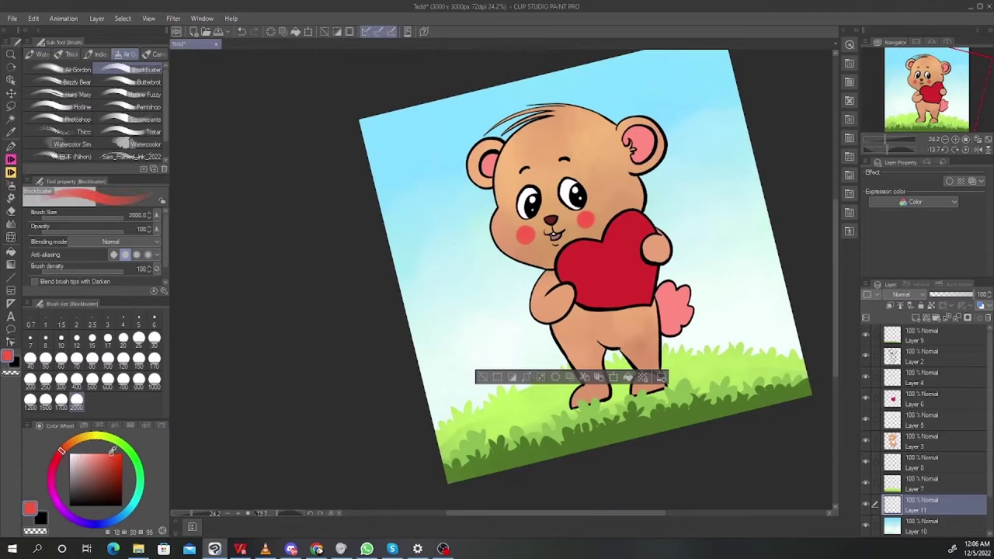
pyautogui.click(60, 457)
pyautogui.moveTo(421, 233)
pyautogui.mouseDown()
pyautogui.moveTo(427, 340)
pyautogui.moveTo(436, 165)
pyautogui.mouseUp()
pyautogui.moveTo(673, 96)
pyautogui.mouseDown()
pyautogui.moveTo(707, 229)
pyautogui.moveTo(806, 227)
pyautogui.moveTo(785, 142)
pyautogui.moveTo(728, 215)
pyautogui.moveTo(713, 104)
pyautogui.moveTo(696, 90)
pyautogui.moveTo(690, 245)
pyautogui.mouseUp()
pyautogui.moveTo(725, 98); pyautogui.dragTo(636, 153)
# Smooth the lower edge of the upper-right heart with the lasso and fill all the hearts with an even red
pyautogui.scroll(5, 636, 153)
pyautogui.press('m')
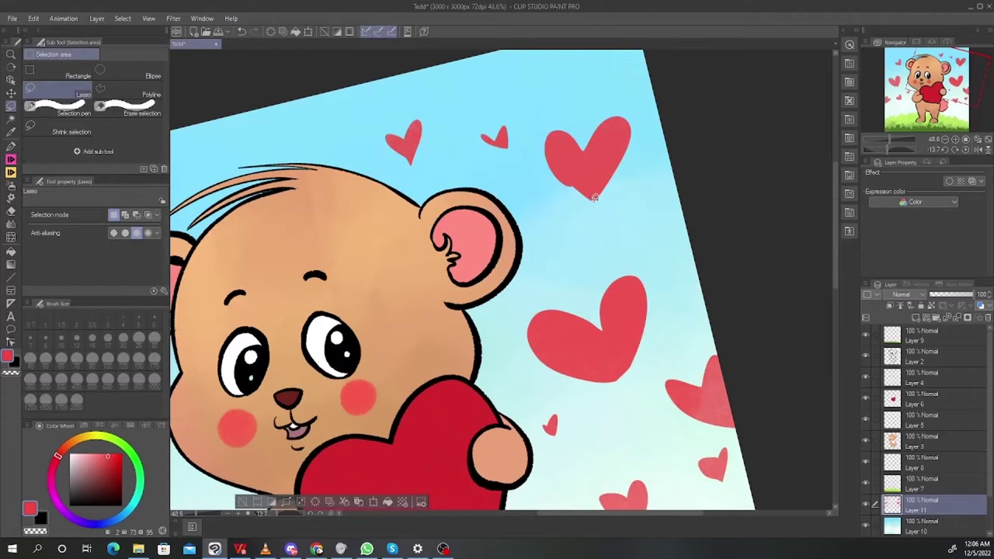
pyautogui.hotkey('ctrl', 'h')
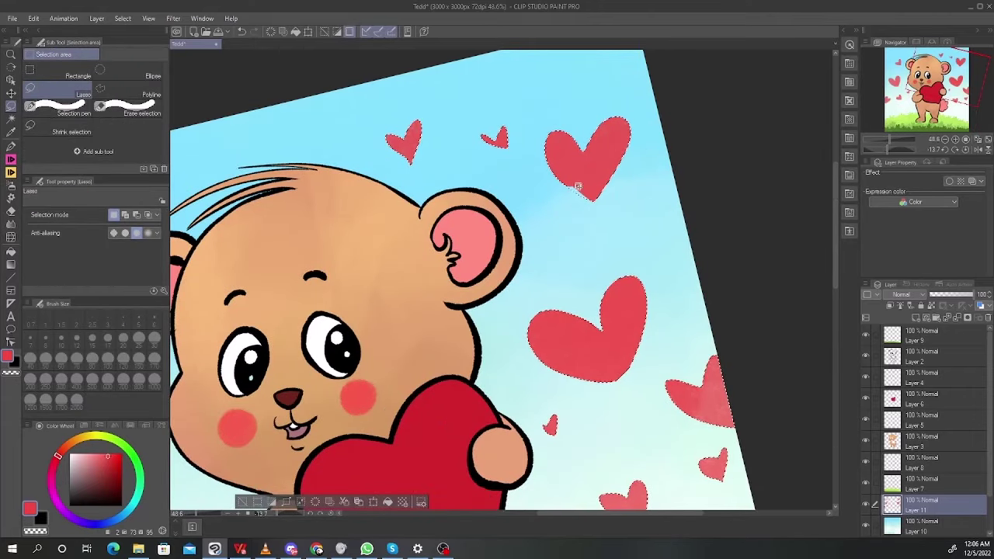
pyautogui.hotkey('ctrl', 'd')
pyautogui.press('b')
pyautogui.moveTo(589, 236); pyautogui.dragTo(583, 163)
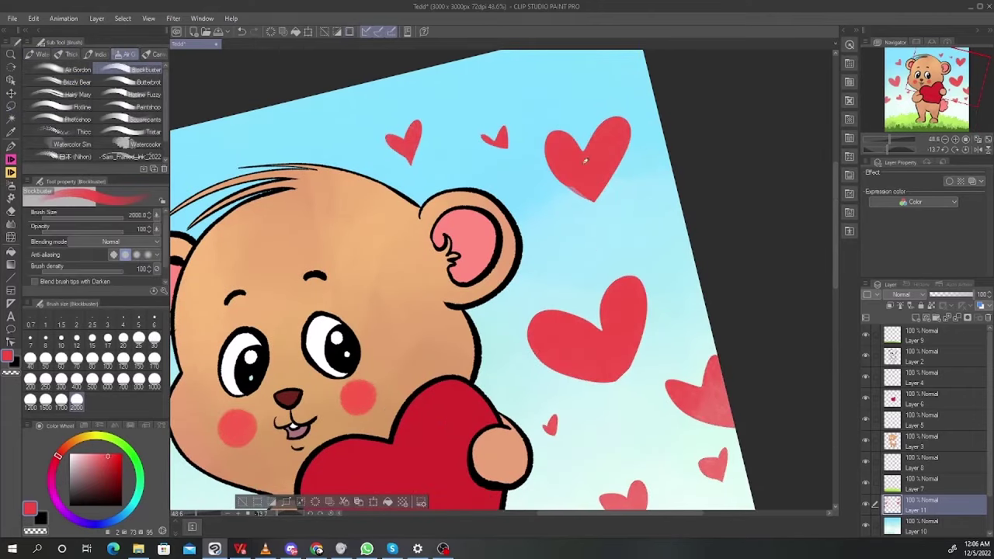
pyautogui.keyDown('alt'); pyautogui.click(619, 232); pyautogui.keyUp('alt')
pyautogui.moveTo(627, 342); pyautogui.dragTo(627, 260)
pyautogui.moveTo(365, 244); pyautogui.dragTo(382, 150)
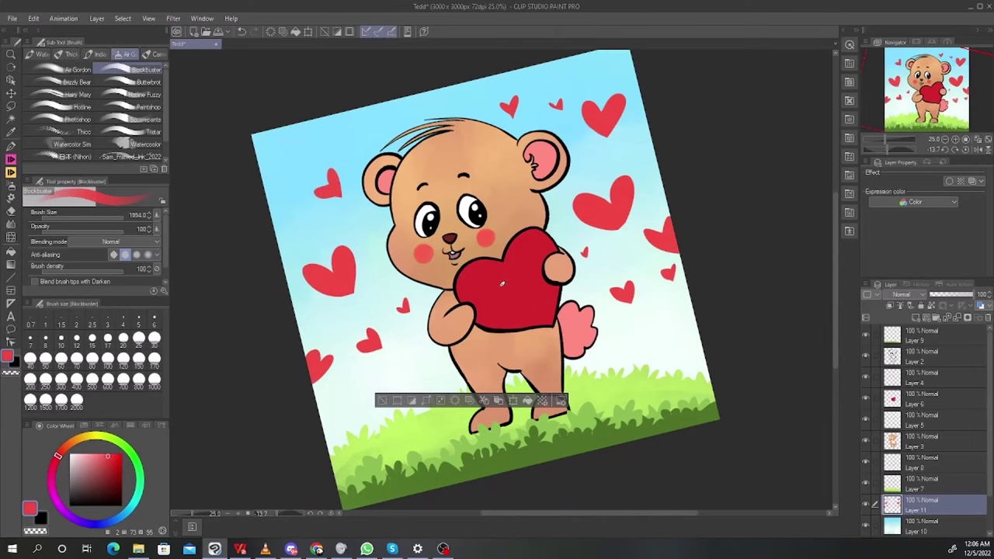
# Shade the lower parts of the hearts left of the bear with deeper red (hue 2, saturation 91, value 93)
pyautogui.scroll(2, 348, 268)
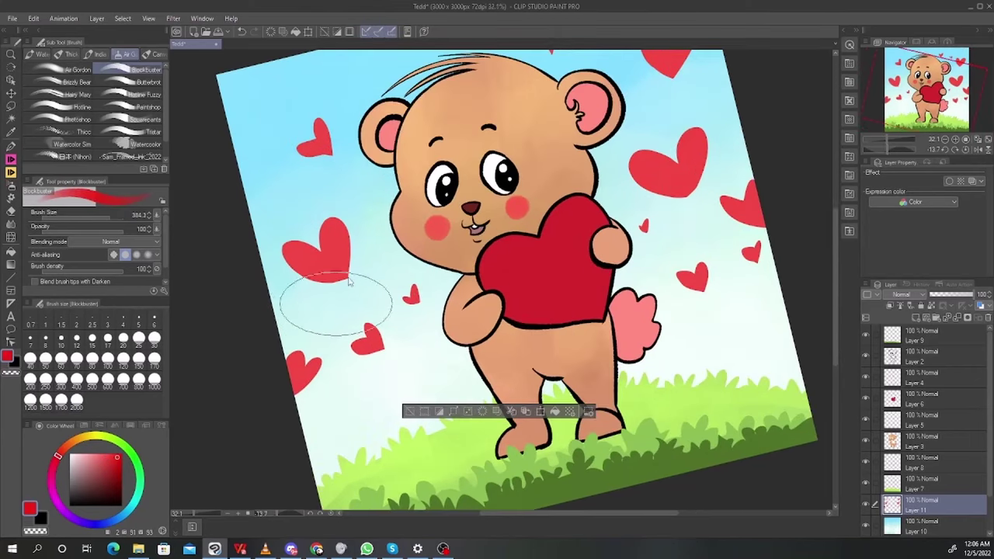
pyautogui.moveTo(349, 269)
pyautogui.mouseDown()
pyautogui.moveTo(345, 254)
pyautogui.moveTo(333, 267)
pyautogui.mouseUp()
pyautogui.moveTo(385, 342); pyautogui.dragTo(379, 350)
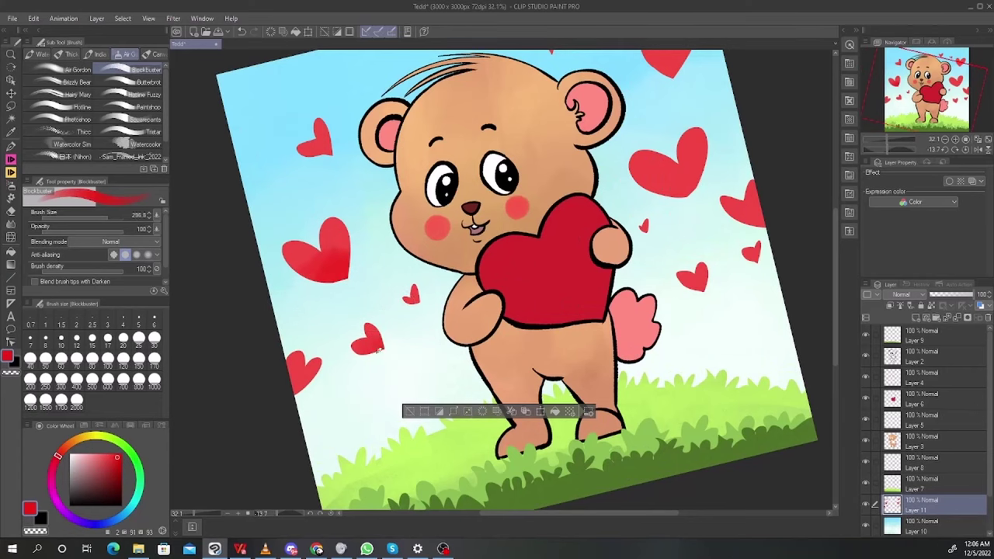
pyautogui.scroll(1, 426, 299)
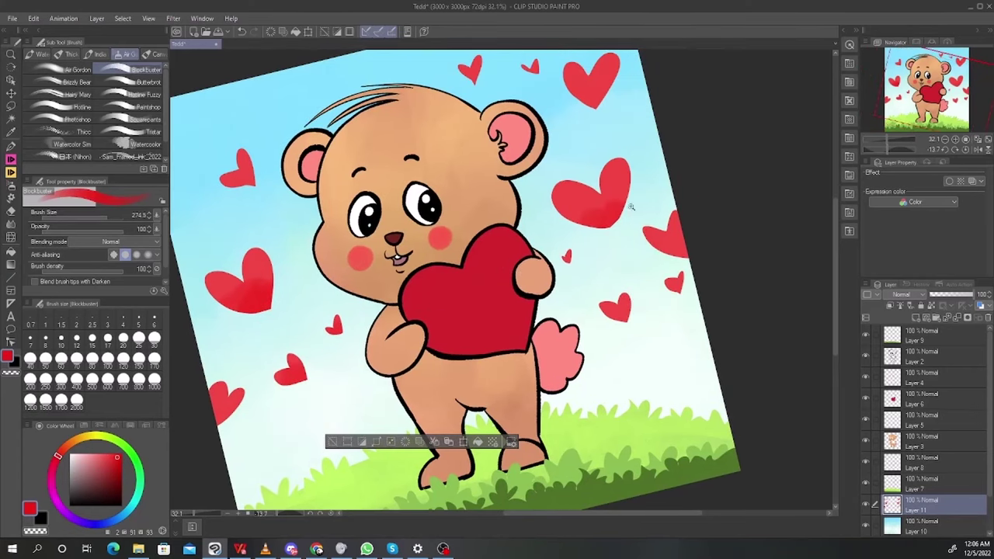
# Refine the upper-right heart's outline with the lasso and shade the hearts right of the bear with deeper red
pyautogui.scroll(3, 625, 206)
pyautogui.press('m')
pyautogui.moveTo(625, 158)
pyautogui.mouseDown()
pyautogui.moveTo(614, 226)
pyautogui.moveTo(526, 233)
pyautogui.moveTo(582, 186)
pyautogui.mouseUp()
pyautogui.press('b')
pyautogui.moveTo(592, 250)
pyautogui.mouseDown()
pyautogui.moveTo(625, 169)
pyautogui.moveTo(611, 238)
pyautogui.moveTo(611, 212)
pyautogui.moveTo(588, 222)
pyautogui.moveTo(543, 203)
pyautogui.mouseUp()
pyautogui.scroll(-3, 637, 228)
pyautogui.moveTo(664, 316); pyautogui.dragTo(677, 317)
pyautogui.moveTo(676, 267)
pyautogui.mouseDown()
pyautogui.moveTo(701, 282)
pyautogui.moveTo(666, 258)
pyautogui.mouseUp()
pyautogui.moveTo(628, 343)
pyautogui.mouseDown()
pyautogui.moveTo(623, 302)
pyautogui.moveTo(605, 342)
pyautogui.moveTo(705, 262)
pyautogui.mouseUp()
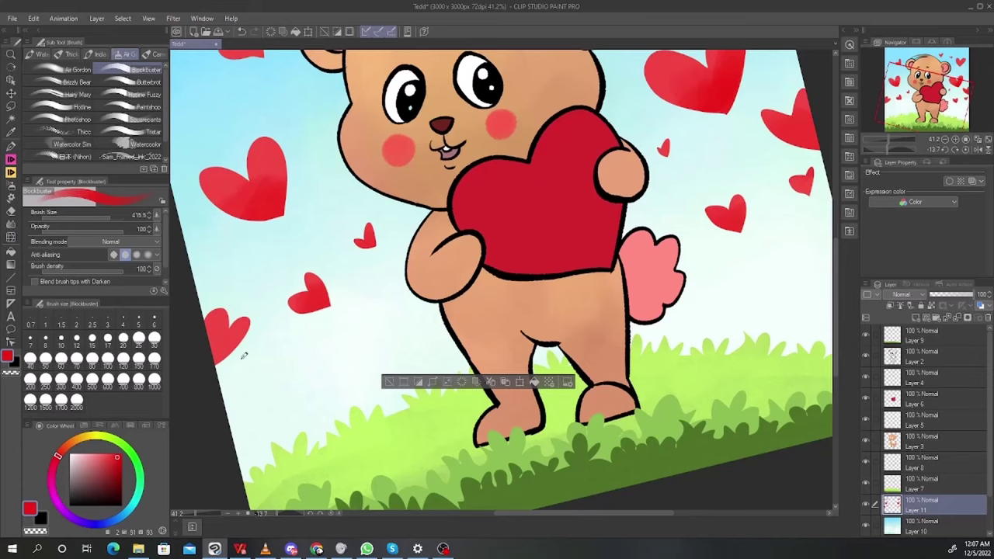
# Deepen the red shading on the remaining hearts along the left side of the sky
pyautogui.moveTo(233, 351); pyautogui.dragTo(218, 340)
pyautogui.moveTo(283, 320); pyautogui.dragTo(297, 392)
pyautogui.moveTo(373, 264); pyautogui.dragTo(390, 379)
pyautogui.moveTo(281, 239)
pyautogui.mouseDown()
pyautogui.moveTo(295, 235)
pyautogui.moveTo(272, 227)
pyautogui.mouseUp()
pyautogui.moveTo(437, 221); pyautogui.dragTo(401, 248)
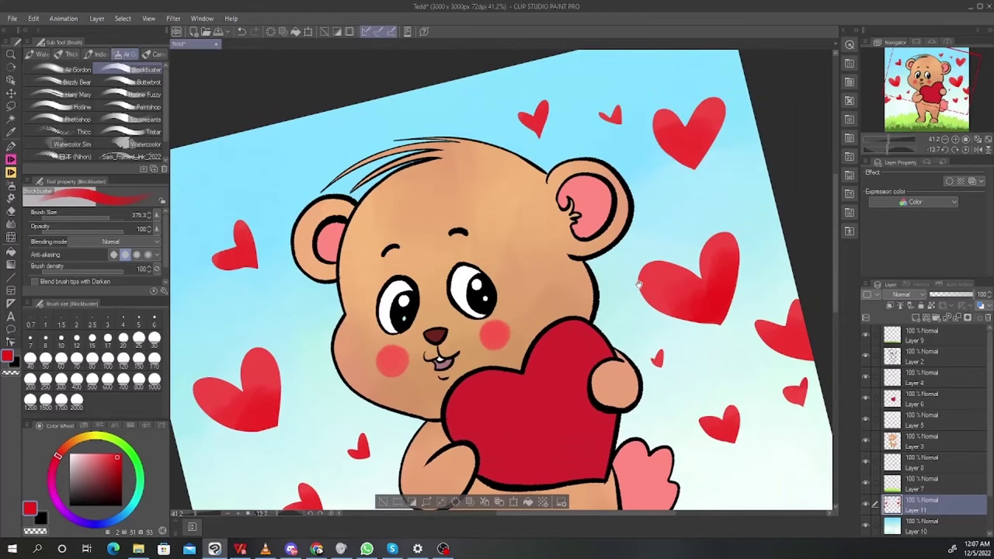
pyautogui.moveTo(626, 275); pyautogui.dragTo(555, 289)
# Add an empty layer above Layer 10 and lasso puffy clouds across the lower sky behind the bear
pyautogui.press('r')
pyautogui.moveTo(688, 355); pyautogui.dragTo(666, 397)
pyautogui.moveTo(673, 408); pyautogui.dragTo(652, 302)
pyautogui.moveTo(748, 325); pyautogui.dragTo(744, 250)
pyautogui.click(900, 525)
pyautogui.click(915, 318)
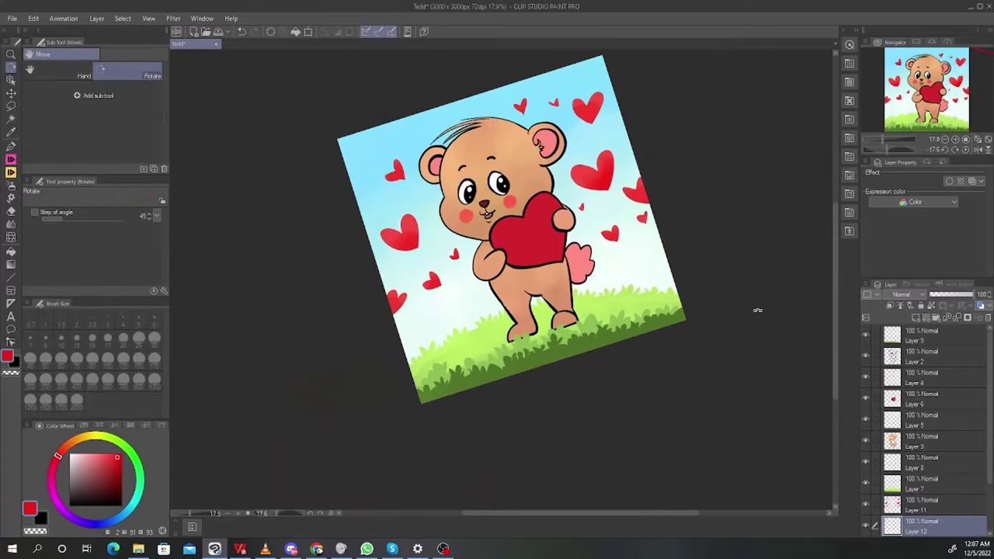
pyautogui.press('m')
pyautogui.moveTo(737, 309); pyautogui.dragTo(737, 255)
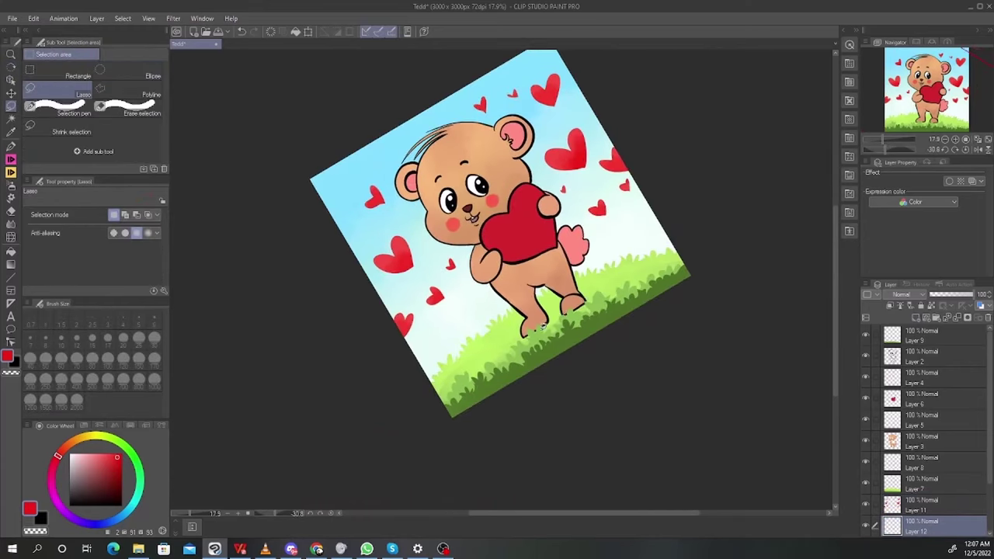
pyautogui.moveTo(662, 215); pyautogui.dragTo(656, 182)
pyautogui.moveTo(377, 347)
pyautogui.mouseDown()
pyautogui.moveTo(377, 249)
pyautogui.moveTo(449, 274)
pyautogui.moveTo(508, 237)
pyautogui.moveTo(489, 189)
pyautogui.moveTo(515, 132)
pyautogui.moveTo(604, 182)
pyautogui.moveTo(621, 259)
pyautogui.mouseUp()
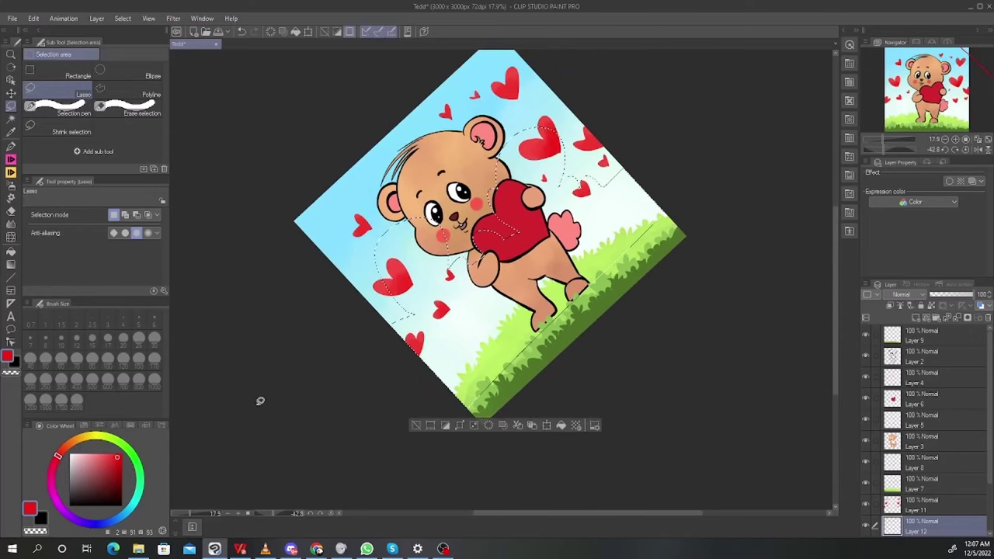
# Fill the cloud selection on Layer 12 with white, deselect it, and reset the canvas rotation
pyautogui.press('c')
pyautogui.hotkey('alt', 'Delete')
pyautogui.hotkey('ctrl', 'd')
pyautogui.press('r')
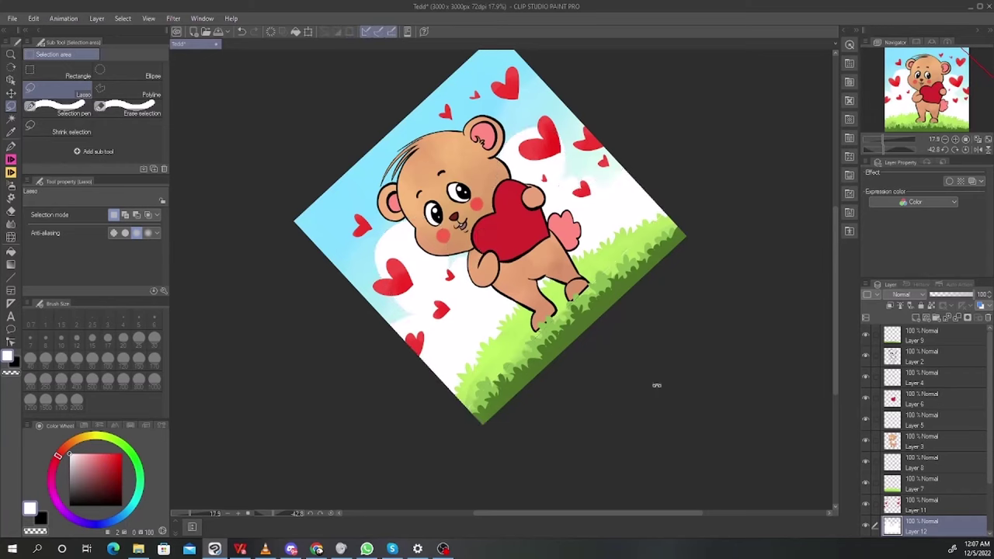
pyautogui.doubleClick(614, 429)
pyautogui.keyDown('space'); pyautogui.moveTo(638, 441); pyautogui.dragTo(624, 422); pyautogui.keyUp('space')
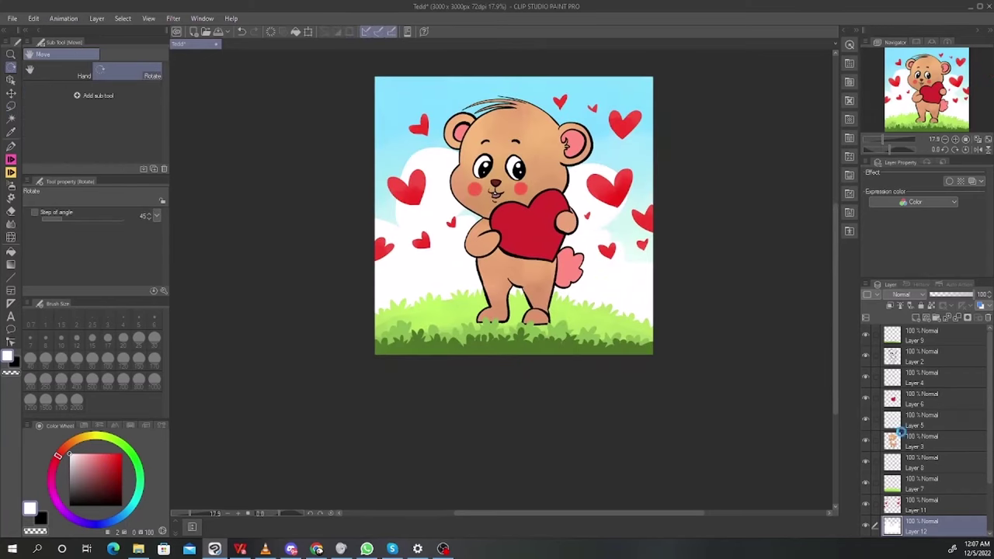
# Add an empty layer above Layer 2 for another grass strip and ready the Lasso tool at the lower edge of the picture
pyautogui.click(915, 487)
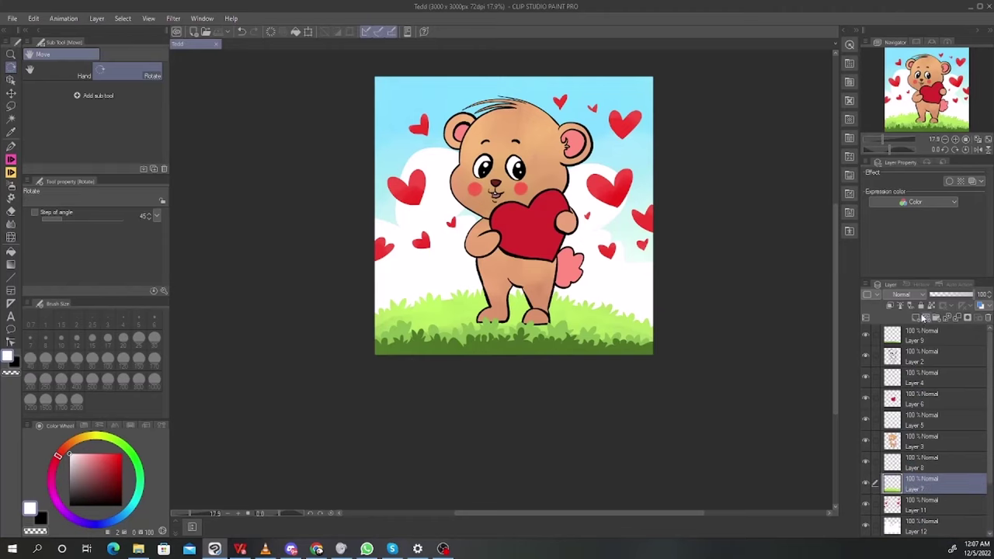
pyautogui.click(918, 336)
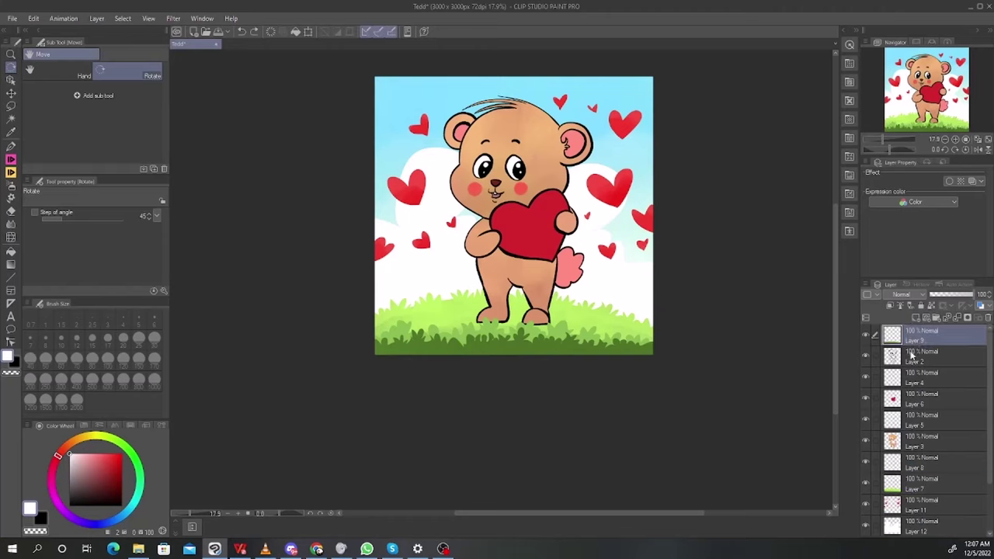
pyautogui.click(911, 356)
pyautogui.click(915, 318)
pyautogui.moveTo(772, 279); pyautogui.dragTo(741, 154)
pyautogui.scroll(2, 455, 356)
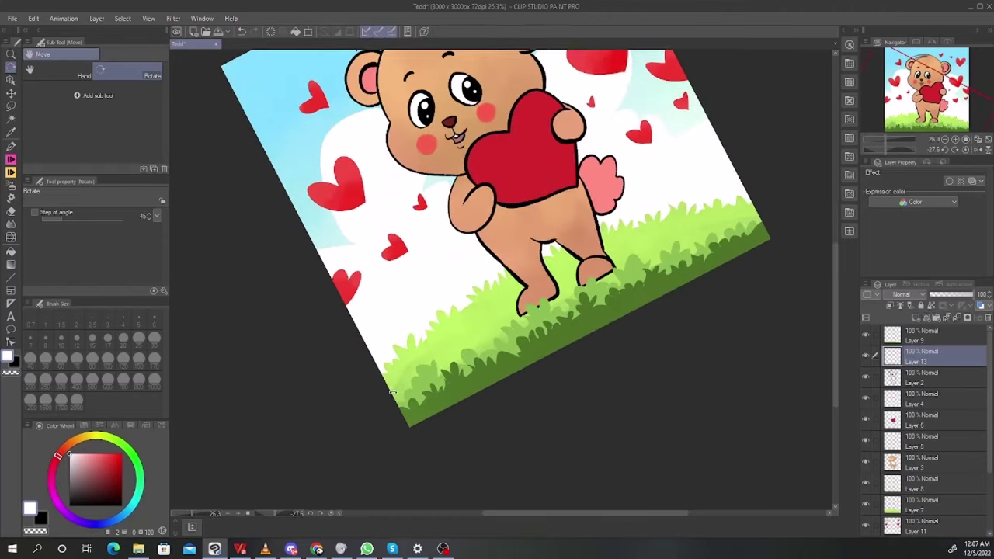
pyautogui.press('m')
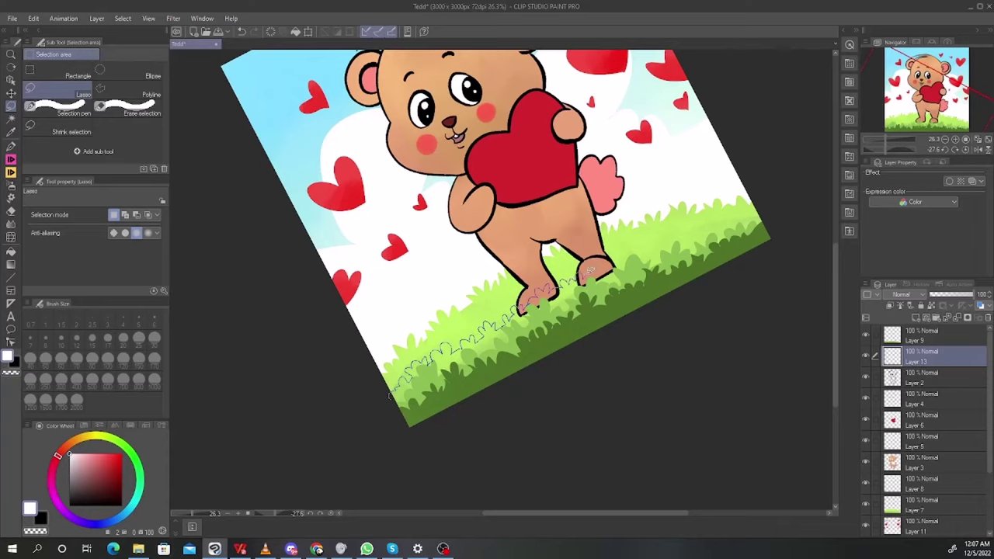
pyautogui.moveTo(629, 249); pyautogui.dragTo(638, 246)
pyautogui.hotkey('ctrl', 'z')
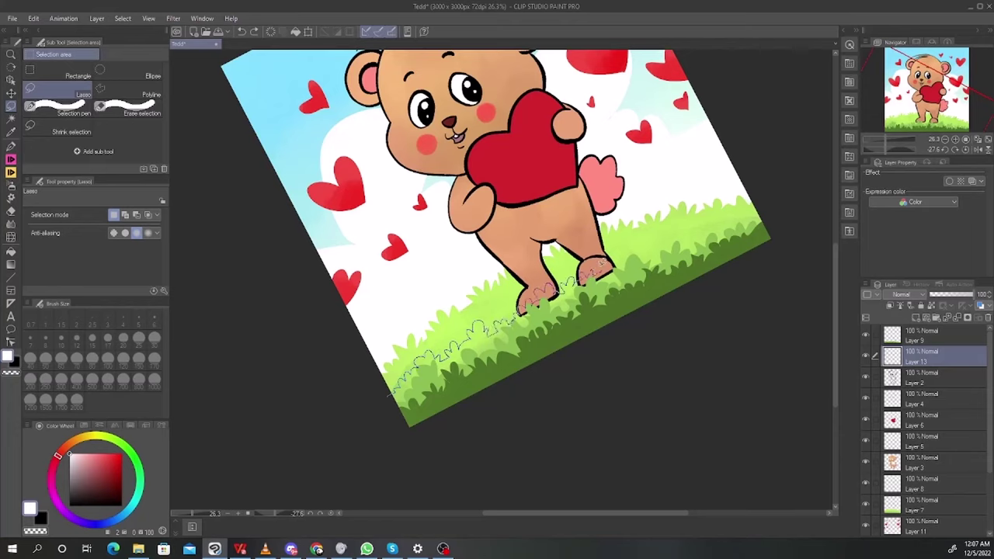
pyautogui.moveTo(633, 245); pyautogui.dragTo(639, 249)
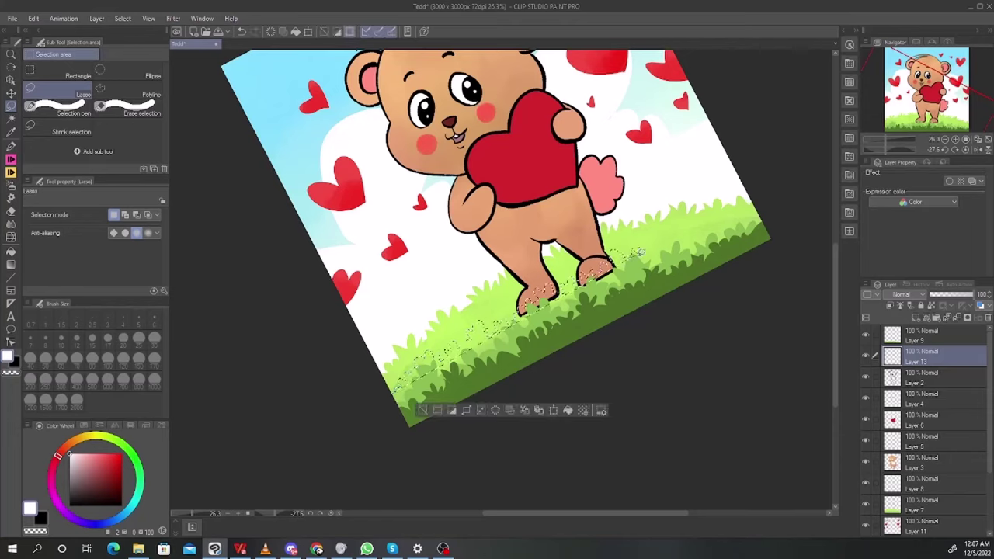
pyautogui.hotkey('ctrl', 'z')
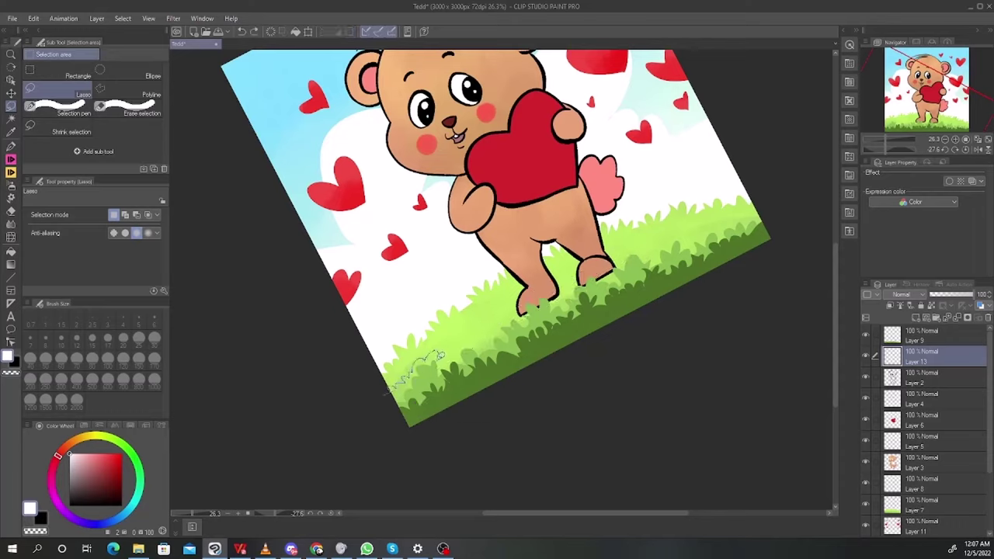
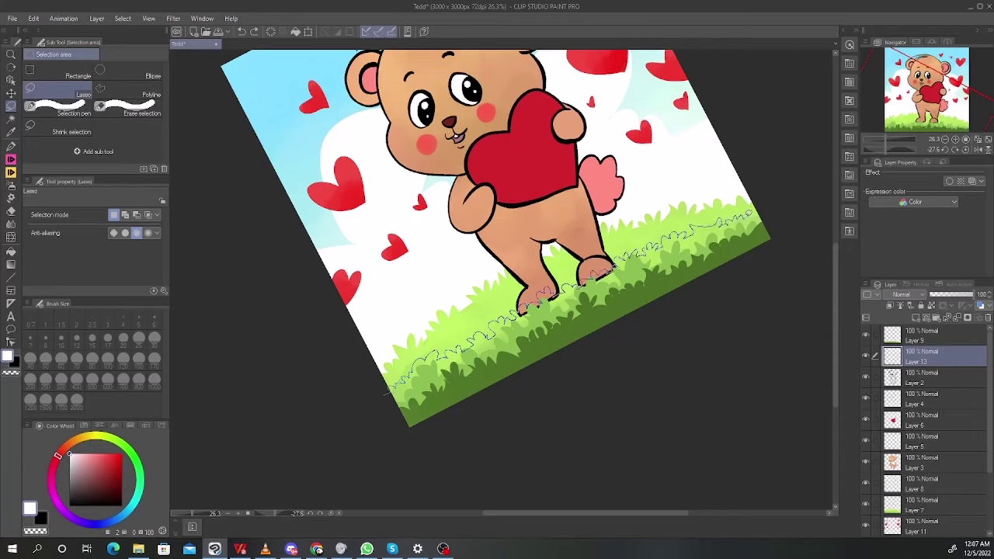
# Lasso a jagged grass strip across the bear's feet on Layer 13 and paint it with a darker green based on the existing grass
pyautogui.moveTo(752, 211)
pyautogui.mouseDown()
pyautogui.moveTo(368, 456)
pyautogui.moveTo(365, 424)
pyautogui.mouseUp()
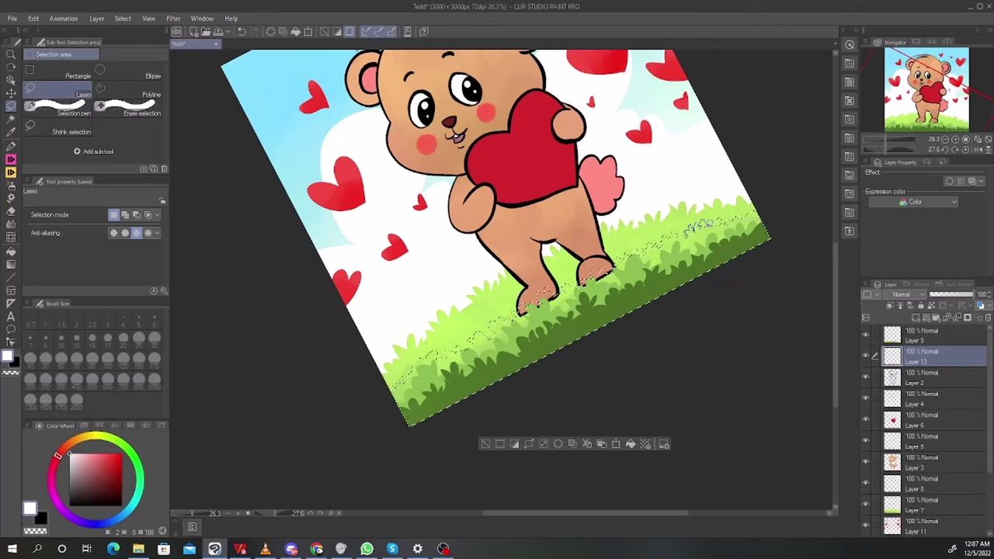
pyautogui.press('b')
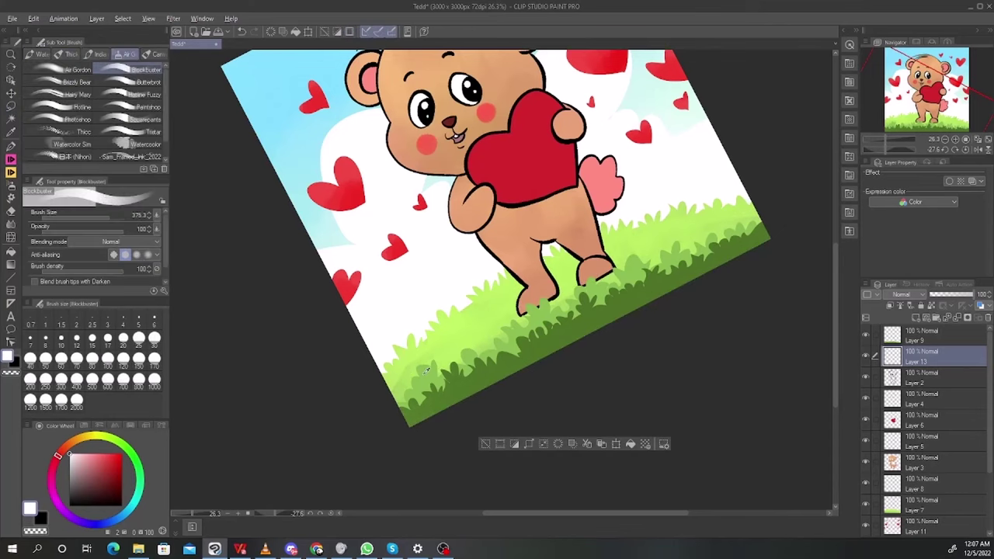
pyautogui.keyDown('alt'); pyautogui.click(443, 356); pyautogui.keyUp('alt')
pyautogui.click(102, 469)
pyautogui.press(']')
pyautogui.press(']')
pyautogui.moveTo(401, 383); pyautogui.dragTo(723, 241)
# Vary the grass strip on Layer 13 with light yellow-green and mid-green brush strokes, and deselect it
pyautogui.click(98, 457)
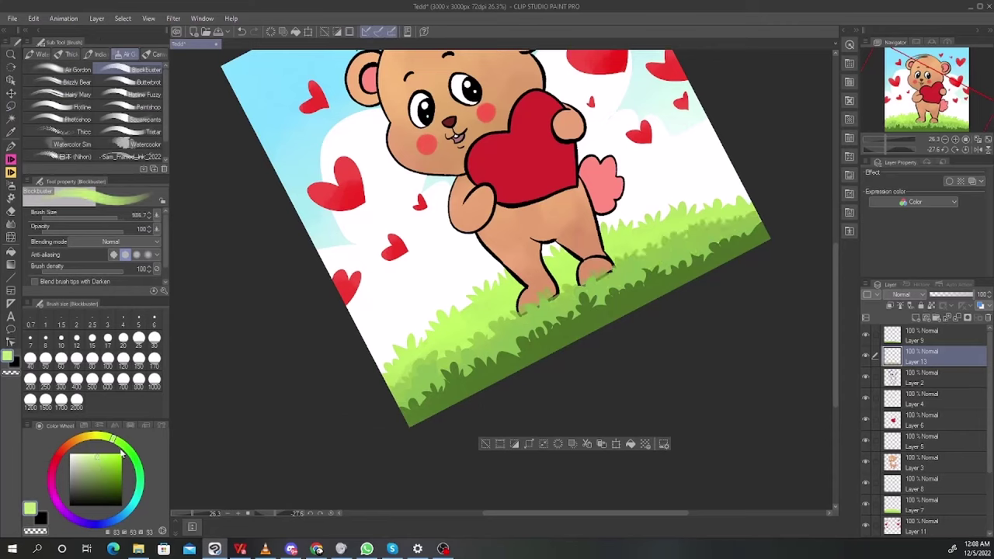
pyautogui.moveTo(384, 383); pyautogui.dragTo(757, 229)
pyautogui.moveTo(412, 388); pyautogui.dragTo(866, 200)
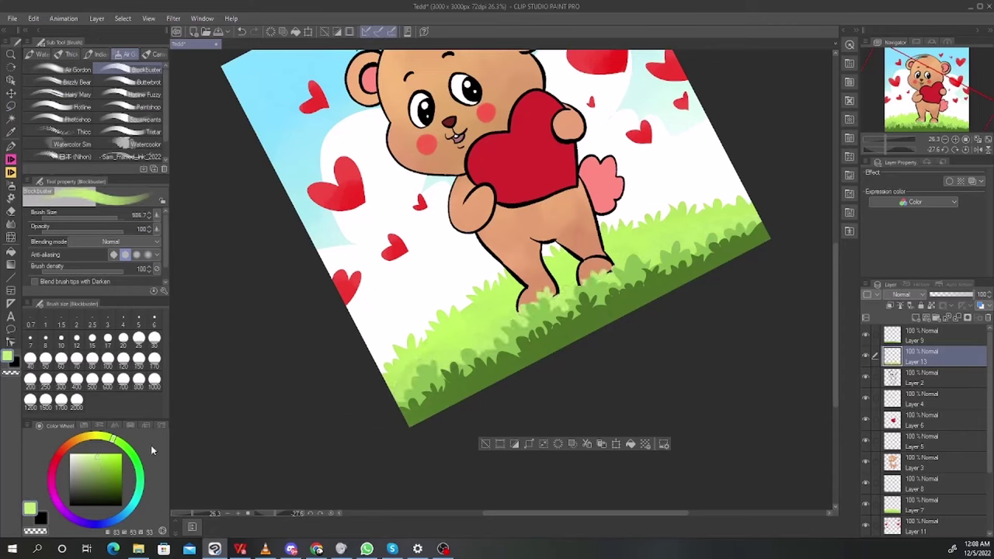
pyautogui.click(104, 469)
pyautogui.moveTo(394, 388)
pyautogui.mouseDown()
pyautogui.moveTo(806, 193)
pyautogui.moveTo(696, 228)
pyautogui.mouseUp()
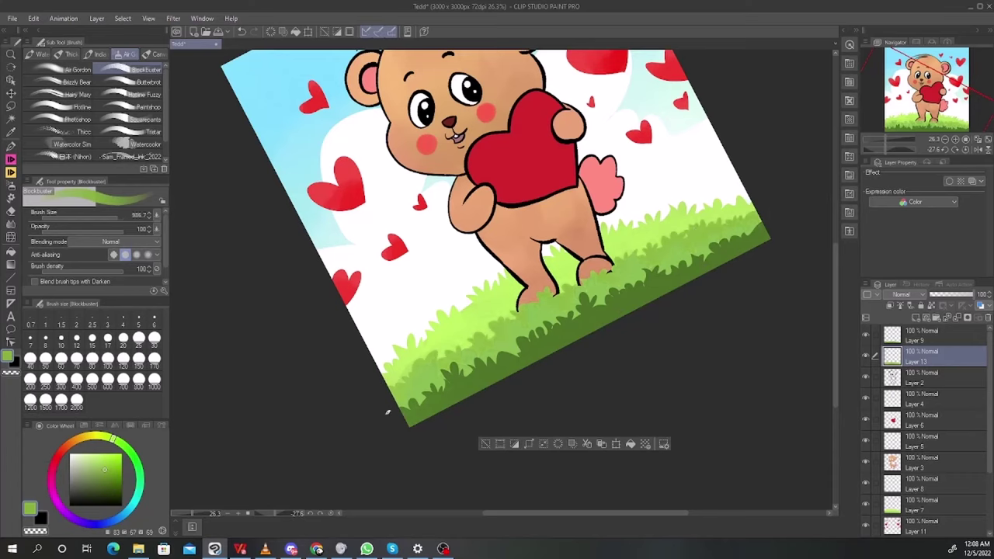
pyautogui.hotkey('ctrl', 'd')
# Darken the front grass on Layer 9 with a cooler hue, saturation 7 and luminosity -34
pyautogui.click(926, 338)
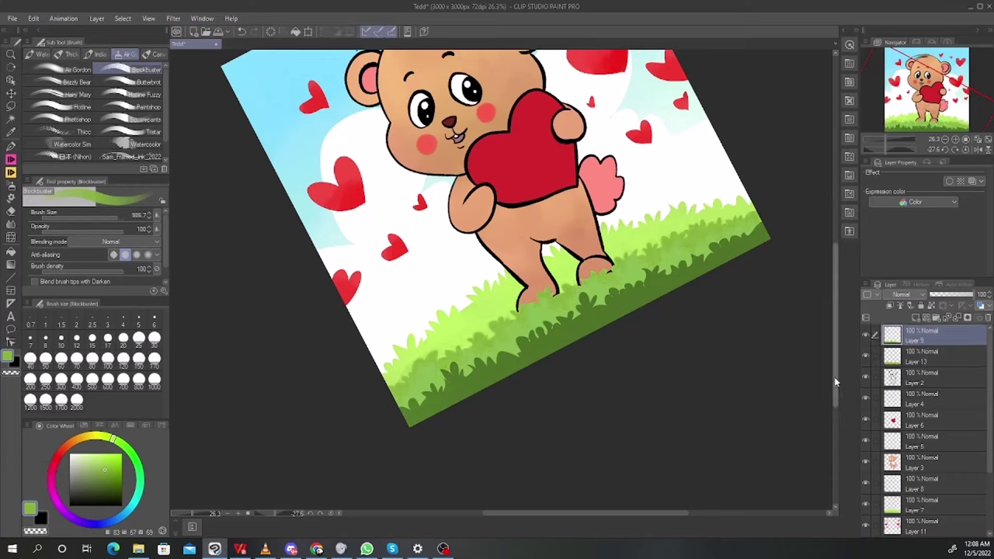
pyautogui.hotkey('ctrl', 'u')
pyautogui.click(776, 428)
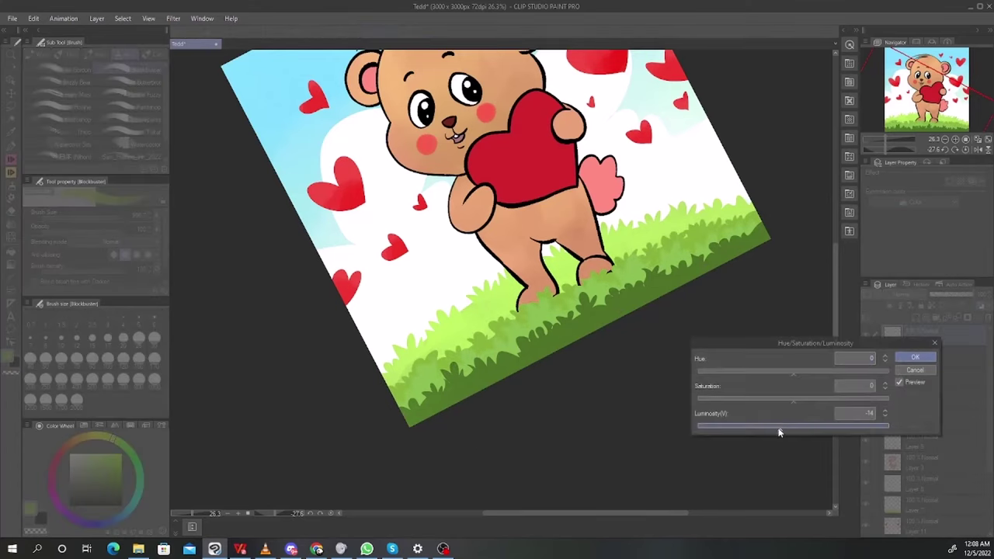
pyautogui.moveTo(807, 403); pyautogui.dragTo(814, 402)
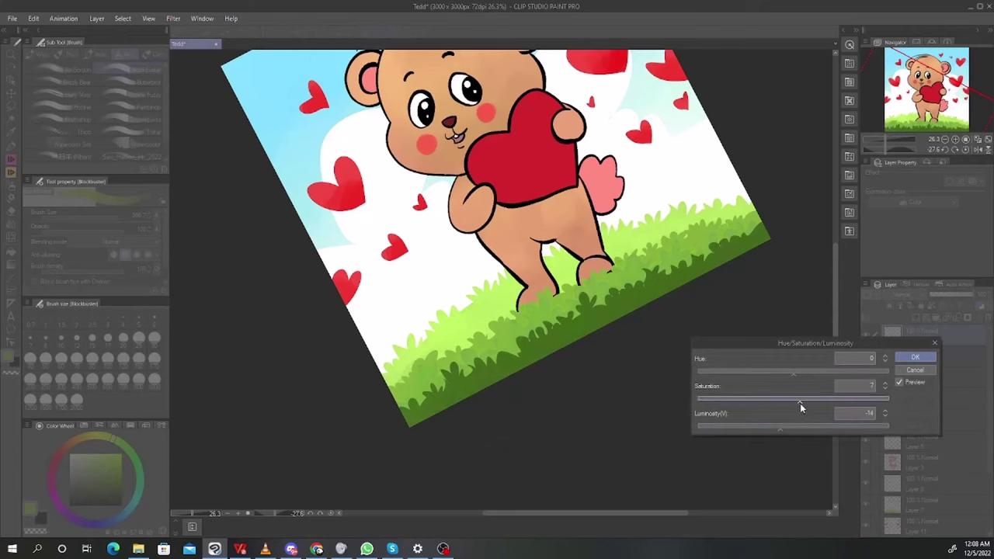
pyautogui.click(760, 427)
pyautogui.click(804, 374)
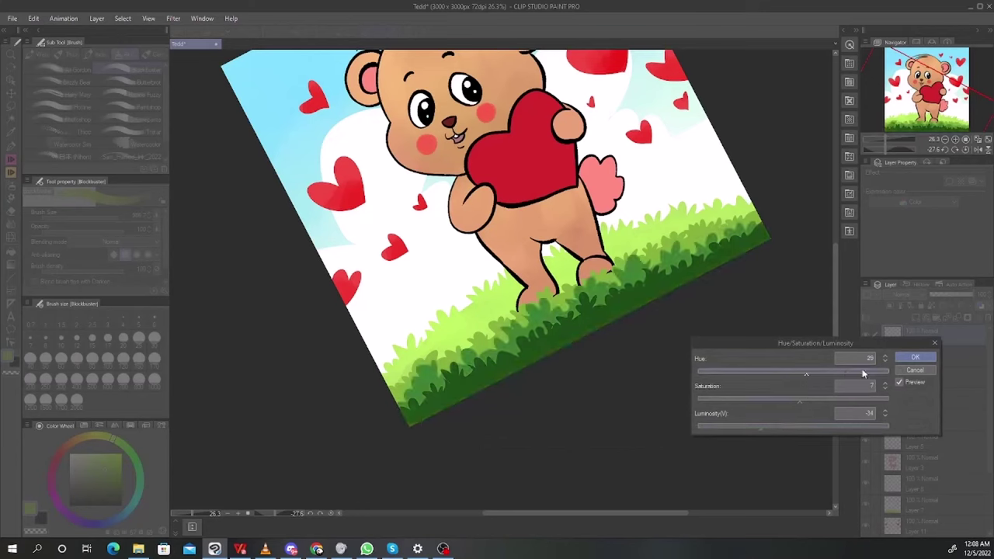
pyautogui.click(915, 357)
# Shift the hue of the middle grass strip on Layer 13 to 4
pyautogui.hotkey('ctrl', 'u')
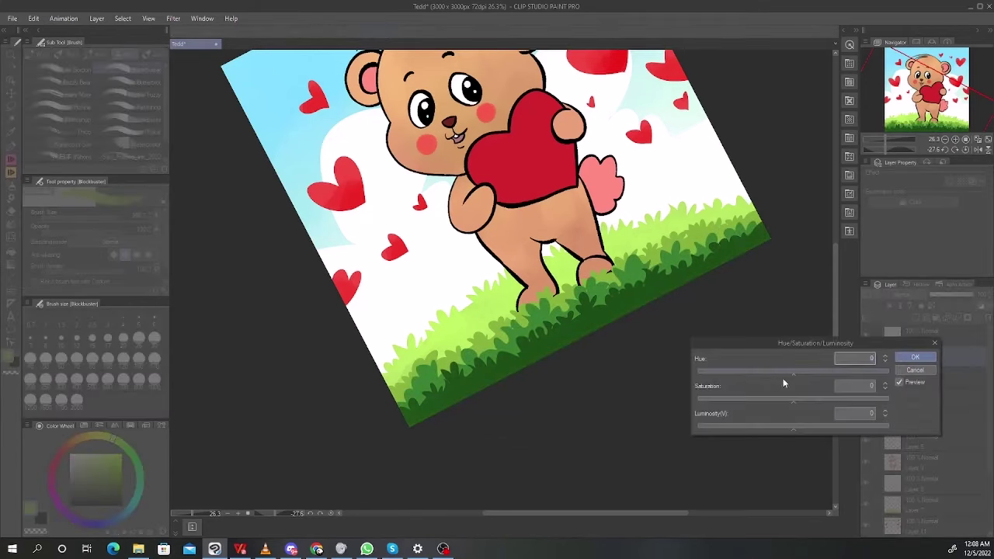
pyautogui.moveTo(790, 370); pyautogui.dragTo(797, 374)
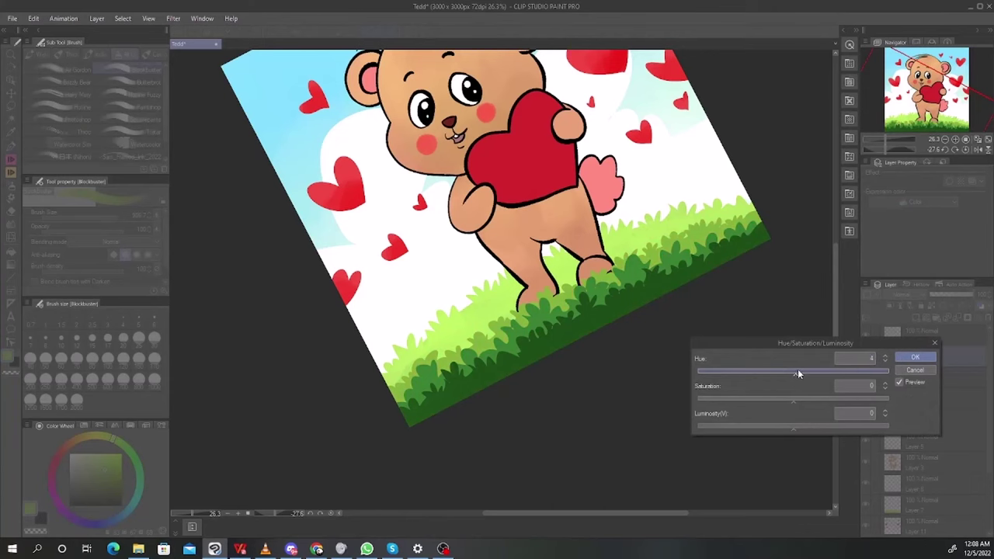
pyautogui.click(909, 358)
# Reset the canvas rotation to show the picture upright and save the drawing
pyautogui.press('r')
pyautogui.doubleClick(732, 440)
pyautogui.moveTo(746, 430); pyautogui.dragTo(741, 431)
pyautogui.moveTo(742, 430); pyautogui.dragTo(716, 434)
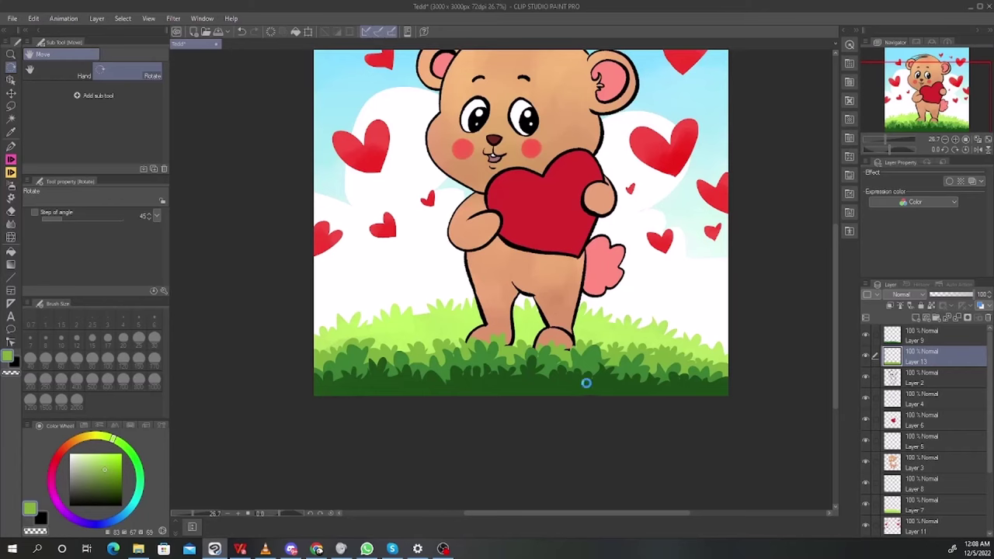
pyautogui.hotkey('ctrl', 's')
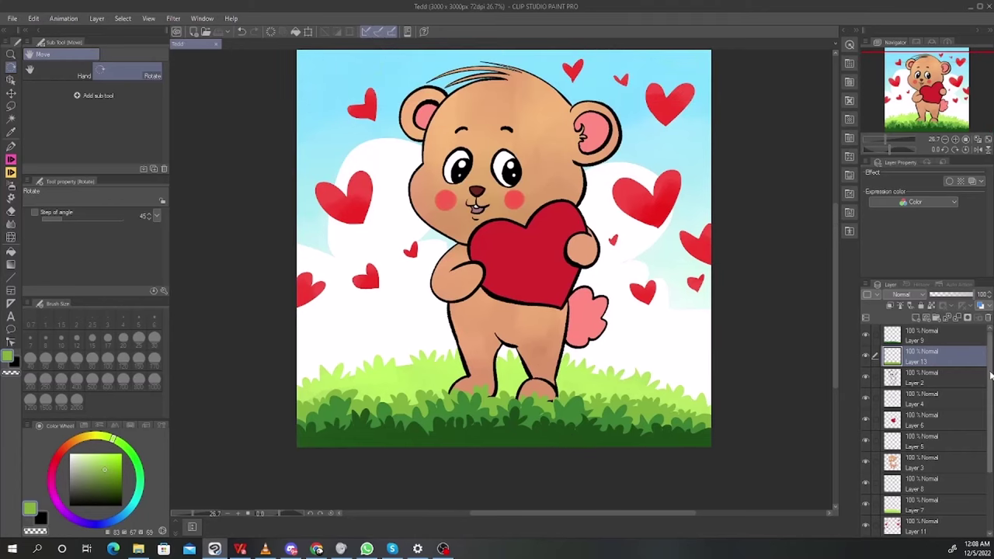
# Check what Layers 6 and 4 contain by toggling their visibility, and add an empty layer above Layer 6
pyautogui.click(910, 463)
pyautogui.click(865, 418)
pyautogui.click(865, 419)
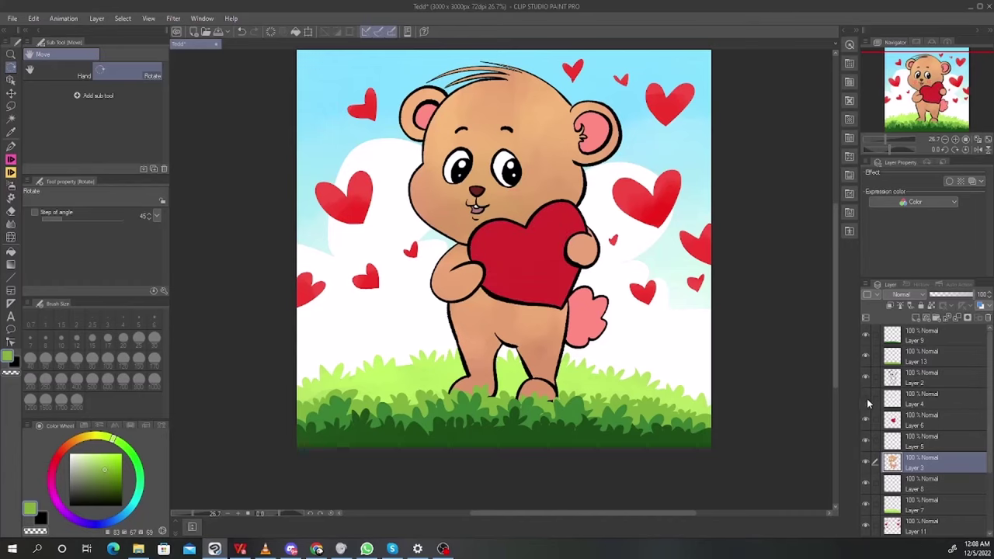
pyautogui.click(867, 400)
pyautogui.click(900, 418)
pyautogui.click(917, 318)
# Set Layer 14's blending mode to Color and fill the layer with a muted greyish red
pyautogui.click(918, 296)
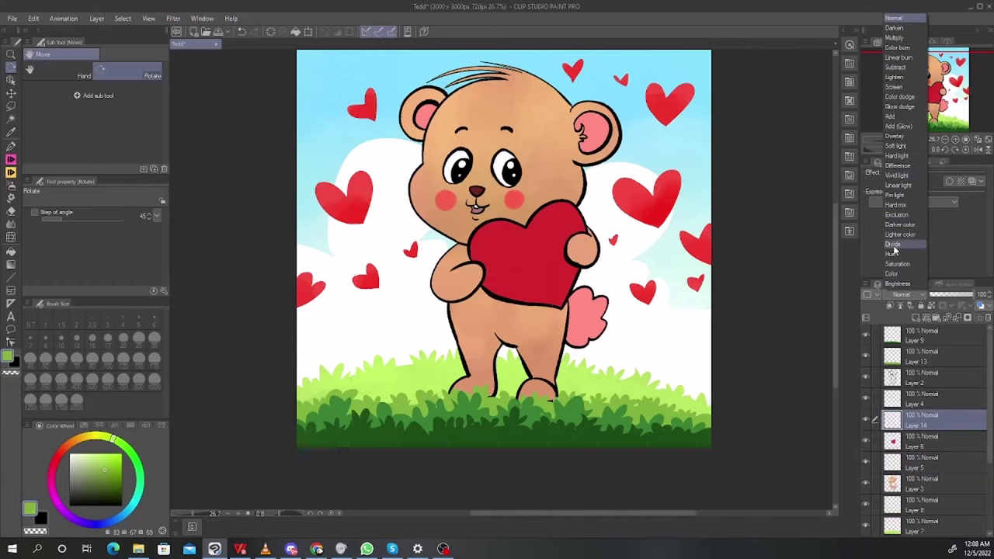
pyautogui.click(893, 274)
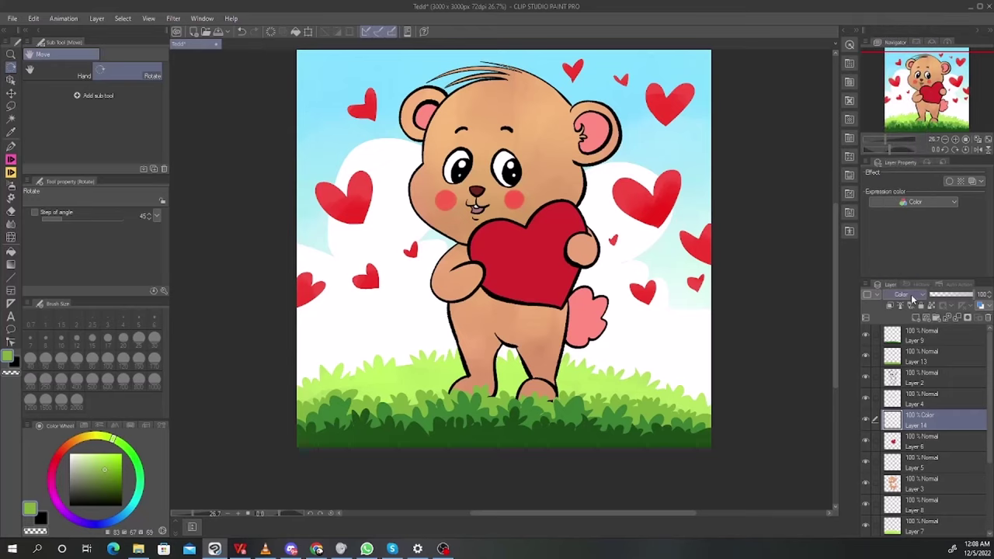
pyautogui.click(912, 298)
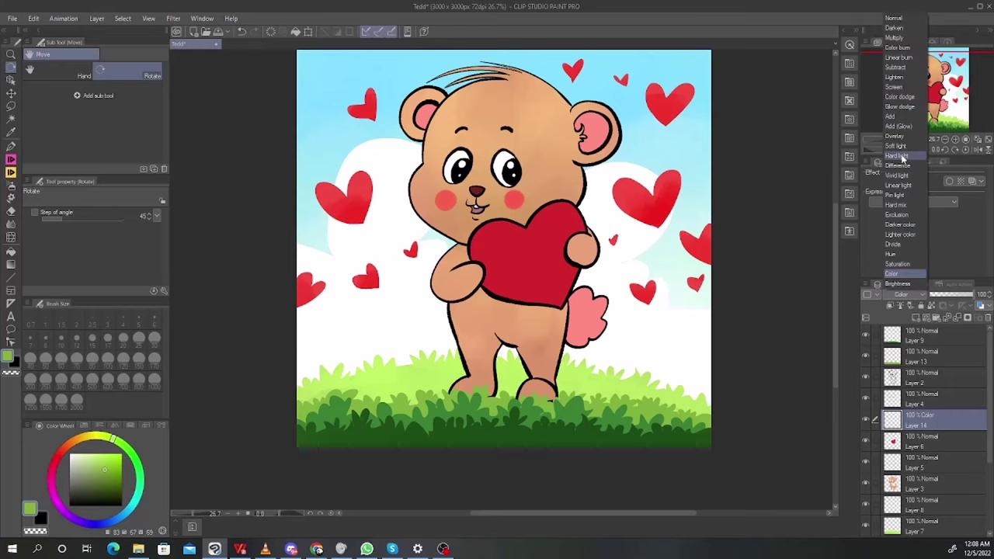
pyautogui.click(78, 441)
pyautogui.moveTo(74, 442)
pyautogui.mouseDown()
pyautogui.moveTo(58, 455)
pyautogui.moveTo(85, 489)
pyautogui.mouseUp()
pyautogui.hotkey('alt', 'Delete')
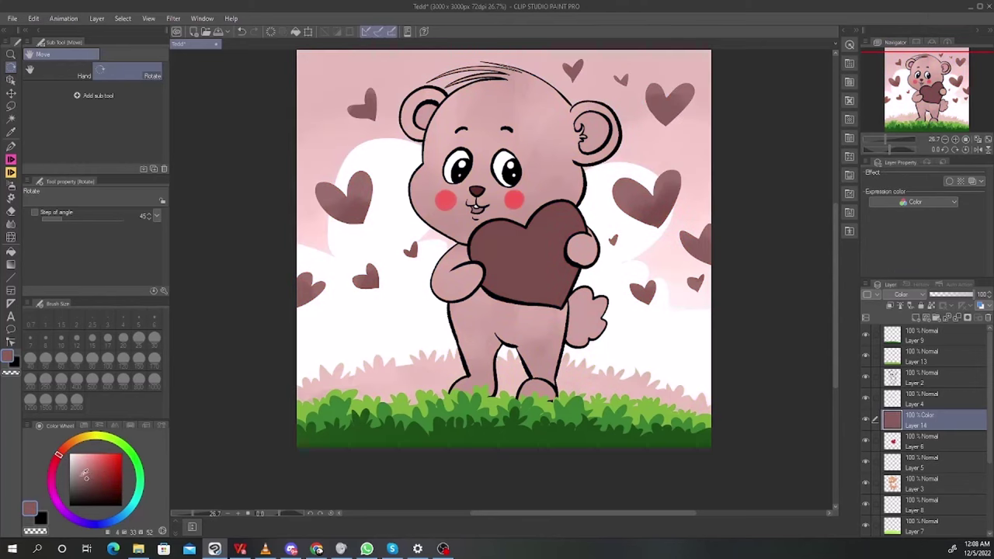
pyautogui.click(80, 478)
pyautogui.hotkey('alt', 'Delete')
# Switch Layer 14 to Hard light with a slightly darker greyish red fill and hide it all behind a cleared layer mask
pyautogui.click(918, 296)
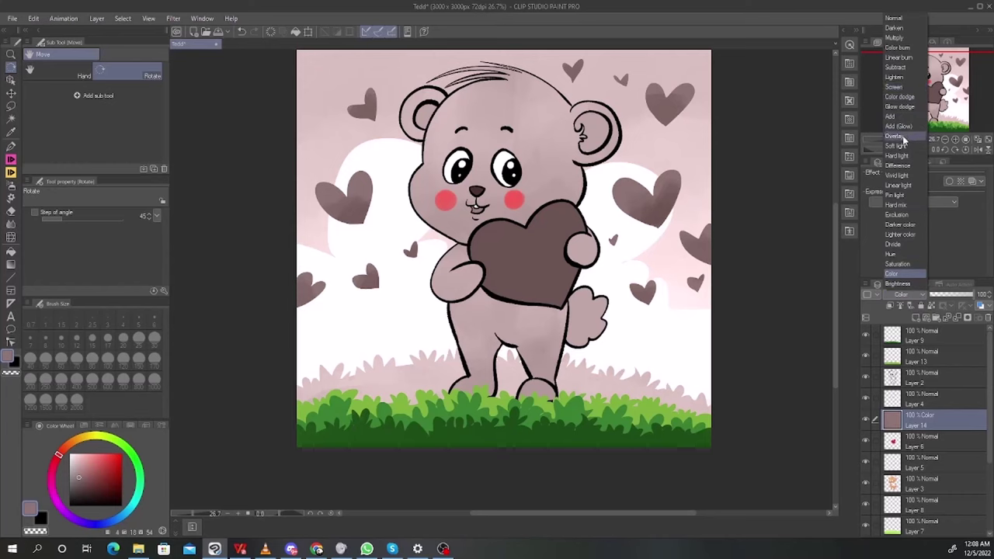
pyautogui.click(899, 155)
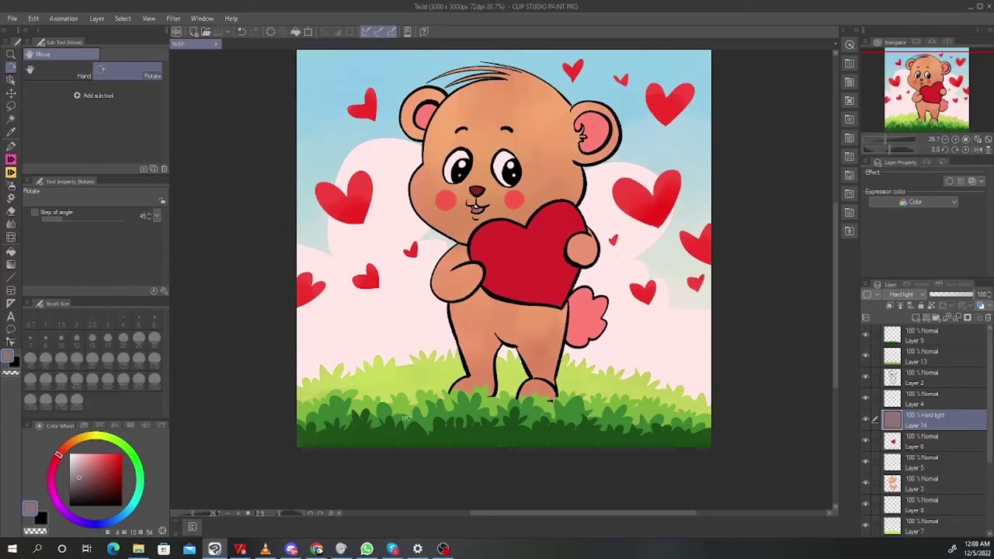
pyautogui.moveTo(79, 477); pyautogui.dragTo(77, 482)
pyautogui.hotkey('alt', 'Delete')
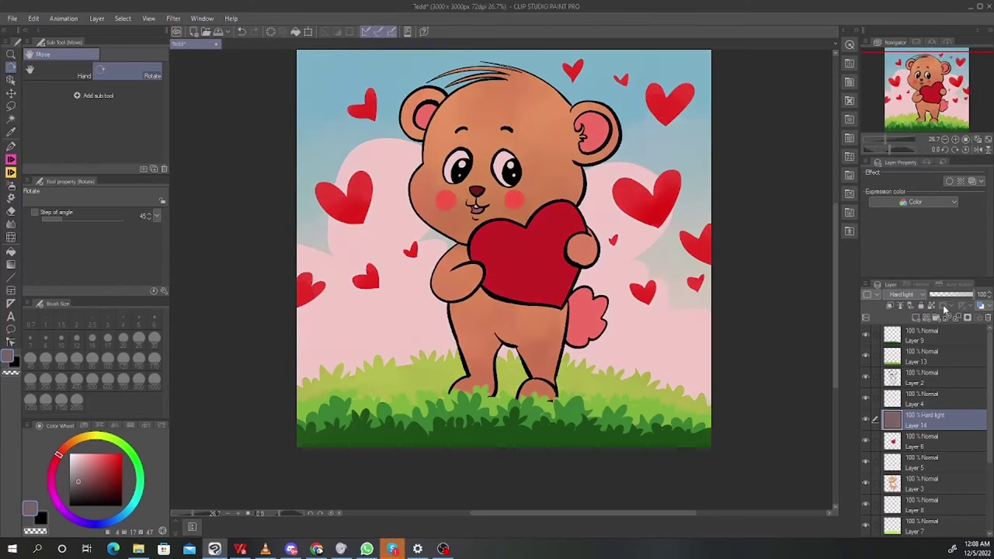
pyautogui.click(968, 318)
pyautogui.press('Delete')
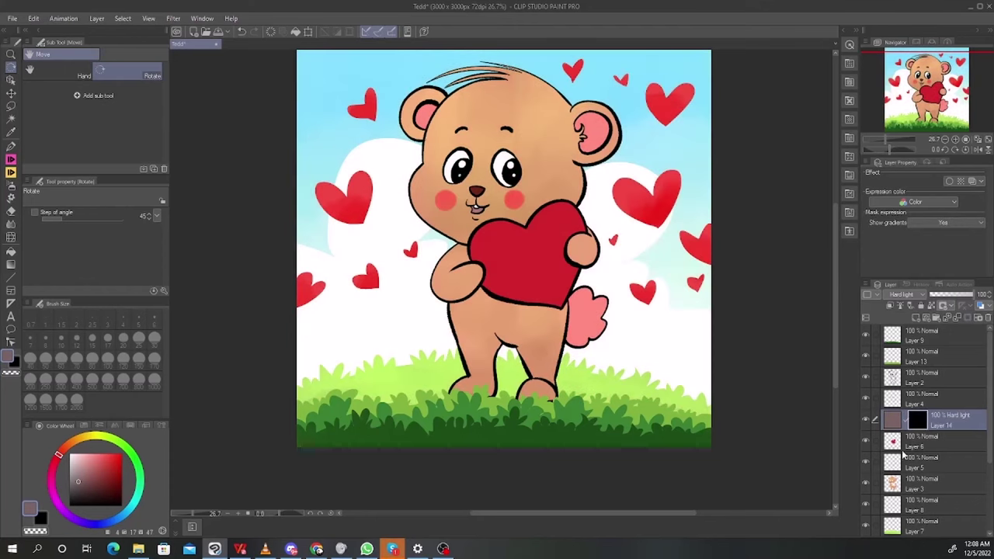
# Group Layers 6, 5 and 3 into a folder and load its painted area as a selection for Layer 14's mask
pyautogui.click(906, 447)
pyautogui.keyDown('shift'); pyautogui.click(910, 487); pyautogui.keyUp('shift')
pyautogui.hotkey('ctrl', 'g')
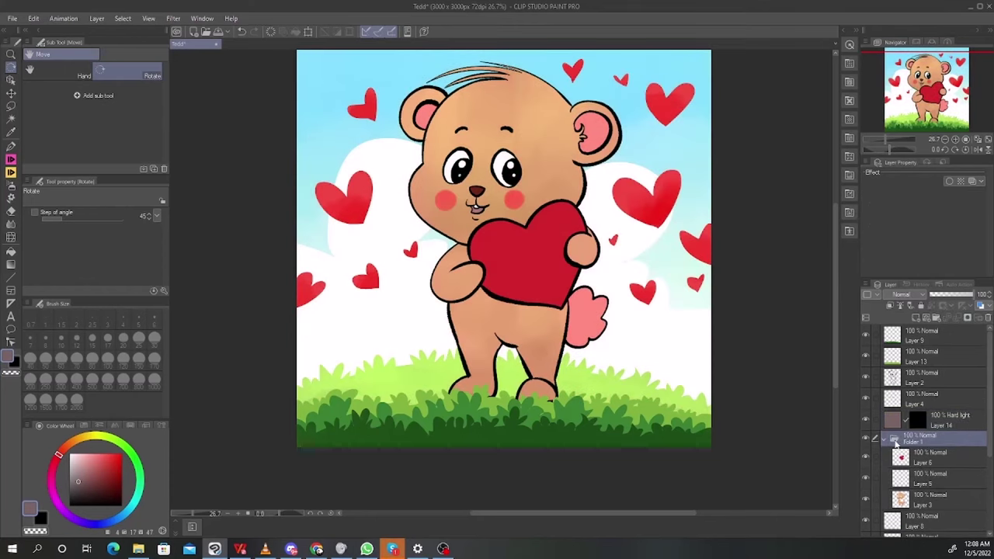
pyautogui.keyDown('ctrl'); pyautogui.click(894, 441); pyautogui.keyUp('ctrl')
pyautogui.click(918, 421)
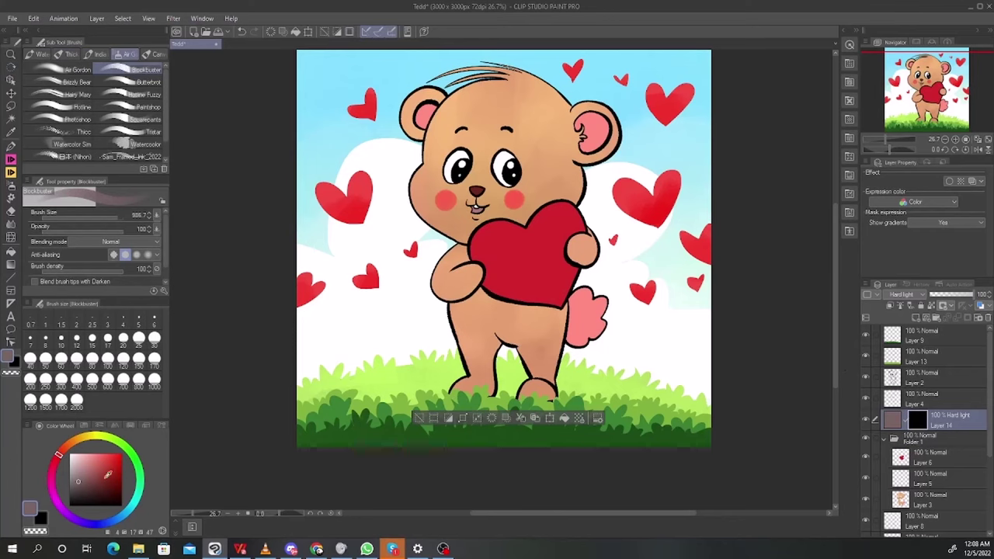
# Pick a near-white colour and try shading strokes over and around the bear's right eye on Layer 14's mask
pyautogui.click(70, 455)
pyautogui.moveTo(503, 140)
pyautogui.mouseDown()
pyautogui.moveTo(561, 137)
pyautogui.moveTo(520, 151)
pyautogui.moveTo(480, 190)
pyautogui.mouseUp()
pyautogui.moveTo(499, 198); pyautogui.dragTo(492, 211)
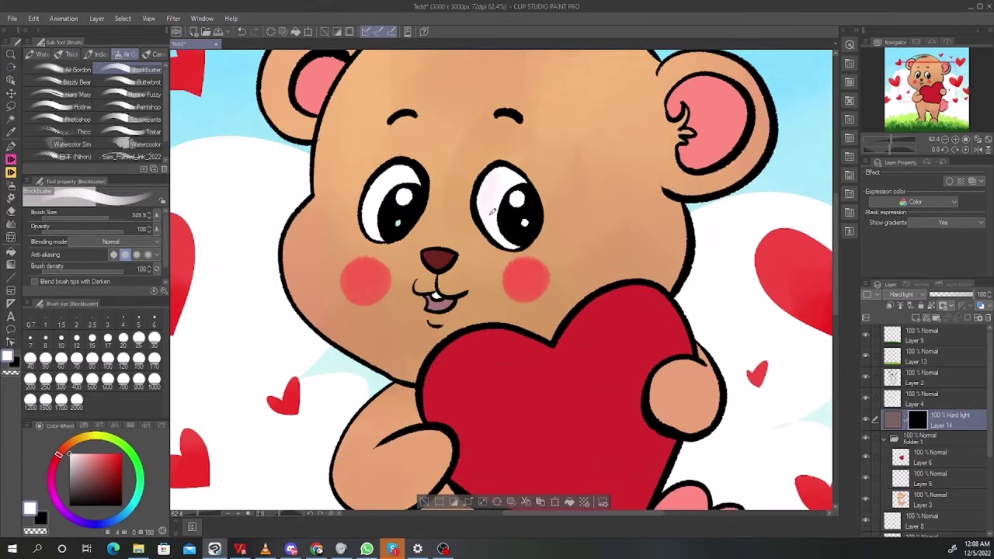
pyautogui.scroll(-1, 492, 209)
pyautogui.scroll(-1, 536, 180)
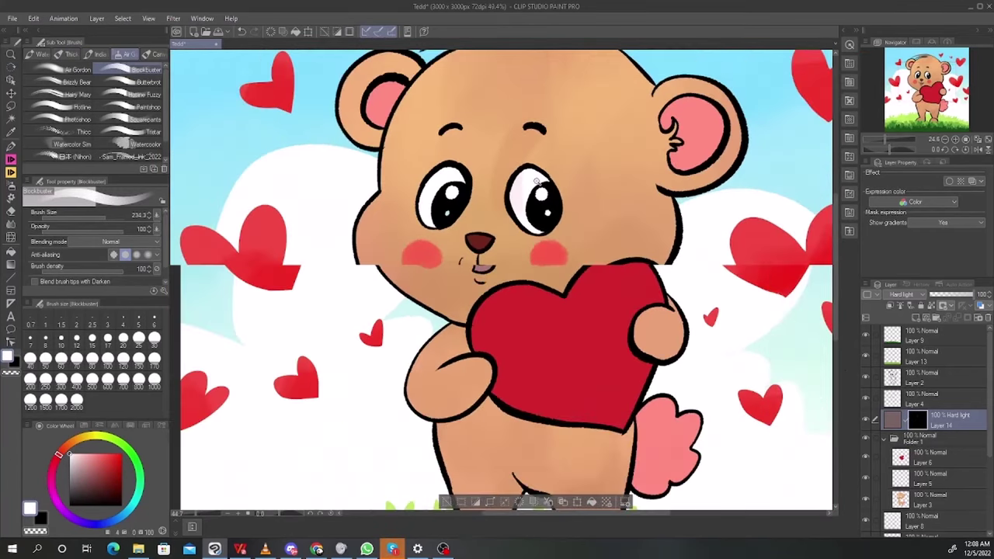
pyautogui.scroll(1, 537, 181)
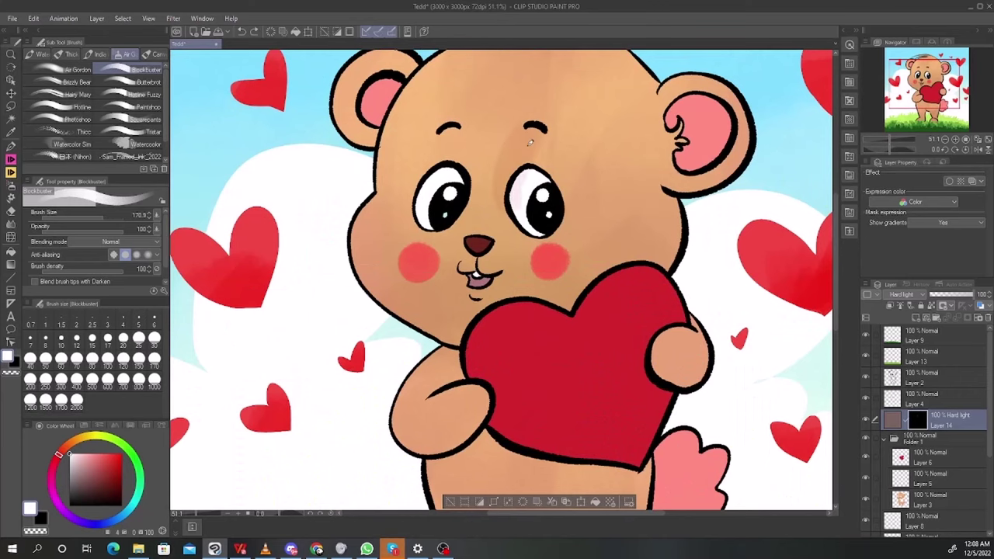
pyautogui.scroll(-3, 561, 130)
pyautogui.scroll(4, 587, 131)
pyautogui.hotkey('ctrl', 'z')
# Paint shading between the brows and the inner corners of both eyes on Layer 14's mask
pyautogui.moveTo(489, 131); pyautogui.dragTo(487, 150)
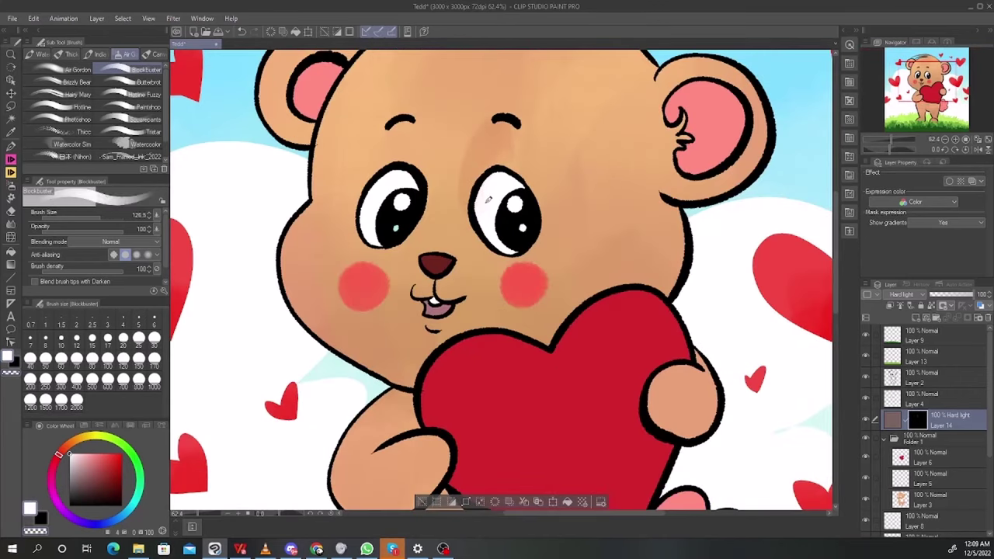
pyautogui.scroll(-5, 503, 202)
pyautogui.scroll(4, 503, 206)
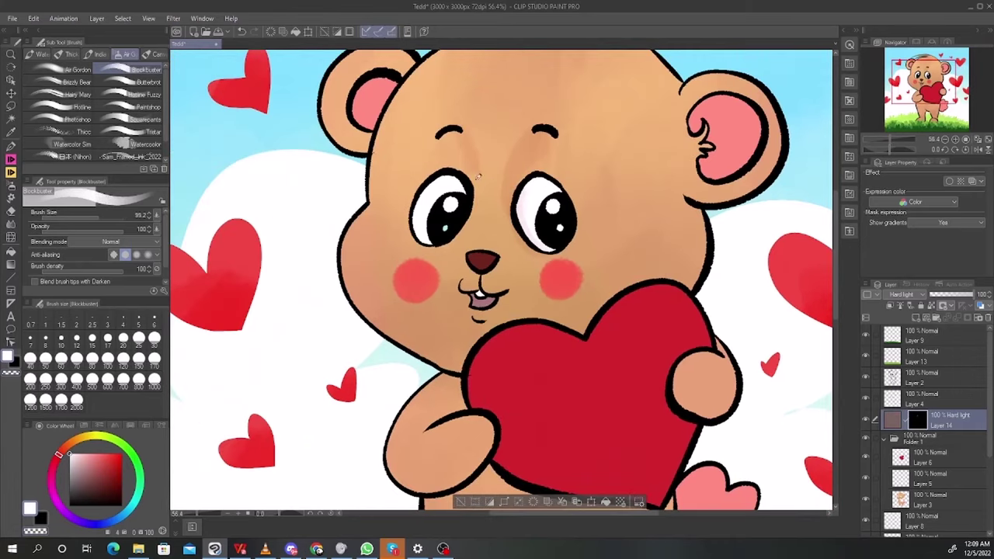
pyautogui.scroll(-2, 492, 220)
pyautogui.scroll(-2, 492, 220)
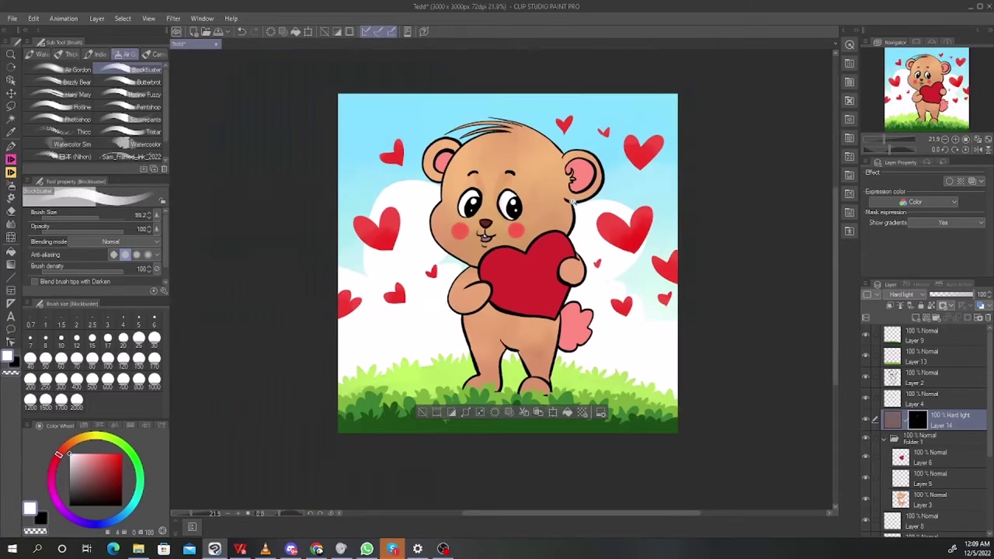
# Try shading the cheek above the heart and the heart's upper lobe on Layer 14's mask
pyautogui.scroll(2, 553, 204)
pyautogui.hotkey('ctrl', 'z')
pyautogui.moveTo(571, 231)
pyautogui.mouseDown()
pyautogui.moveTo(546, 269)
pyautogui.moveTo(543, 247)
pyautogui.mouseUp()
pyautogui.press(']')
pyautogui.moveTo(503, 308)
pyautogui.mouseDown()
pyautogui.moveTo(502, 242)
pyautogui.moveTo(522, 207)
pyautogui.mouseUp()
pyautogui.hotkey('ctrl', 'z')
pyautogui.press('[')
# Deselect everything and try filling Layer 14 with a darker greyish red
pyautogui.hotkey('ctrl', 'd')
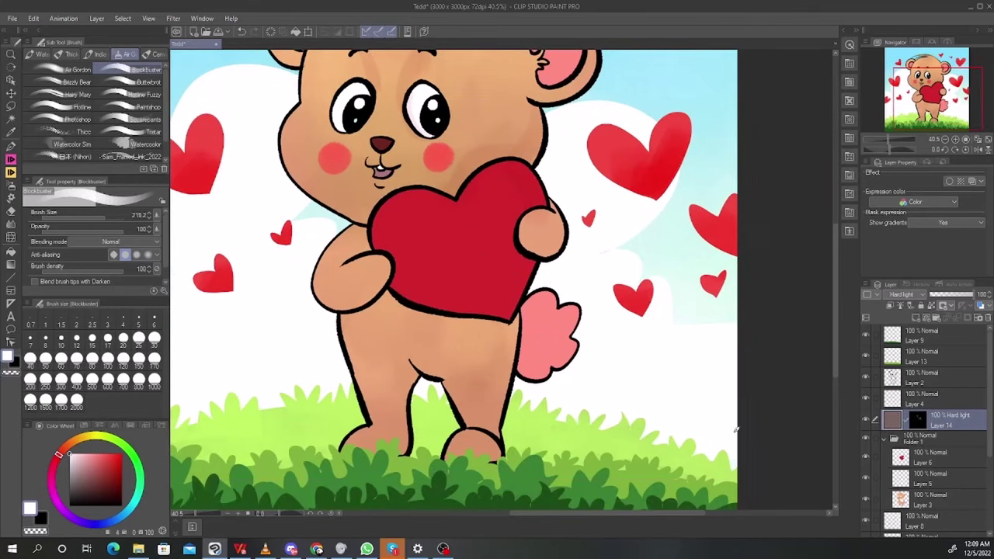
pyautogui.click(81, 488)
pyautogui.click(79, 486)
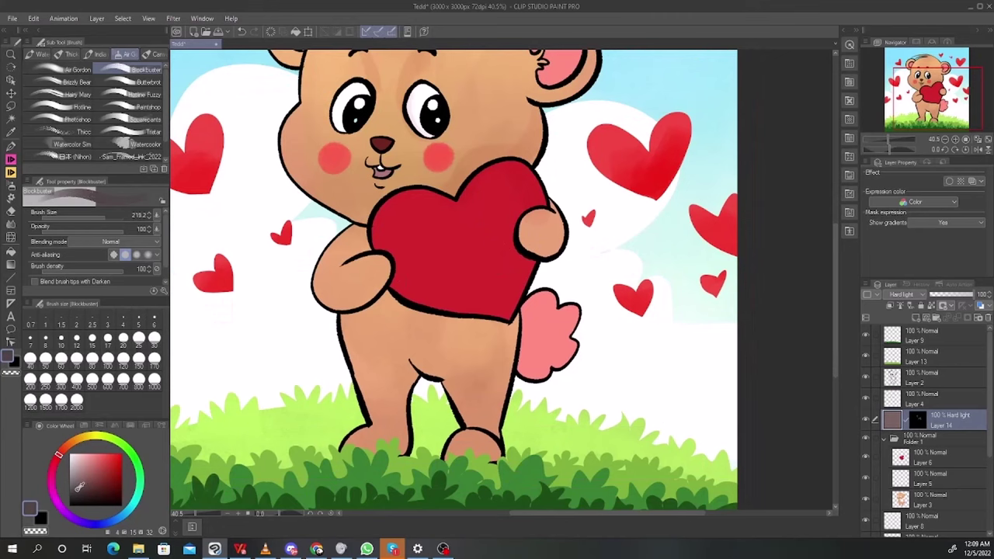
pyautogui.hotkey('alt', 'Delete')
pyautogui.moveTo(411, 423); pyautogui.dragTo(408, 443)
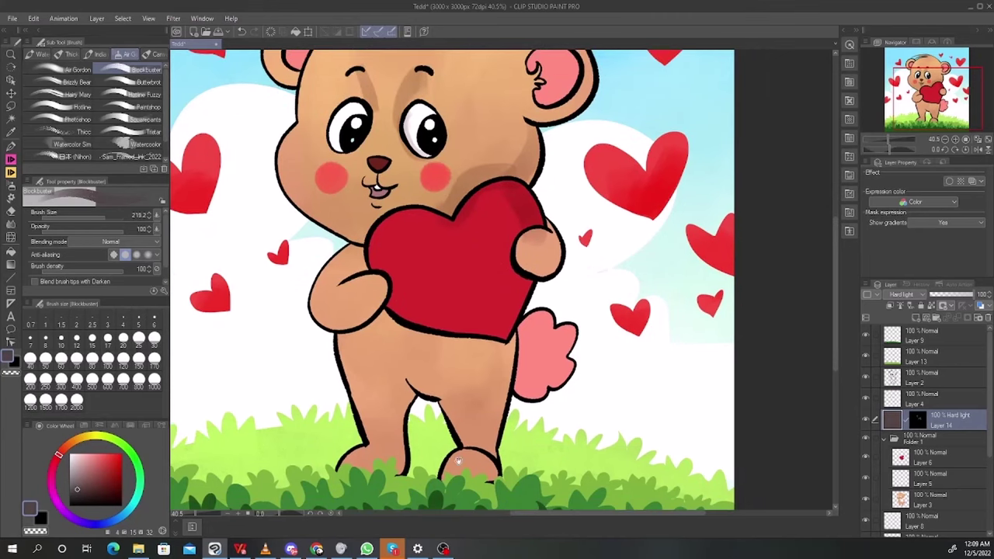
pyautogui.hotkey('ctrl', 'z')
# Lower Layer 14's luminosity to about -14 and reload the bear's painted area as a selection with its outline hidden
pyautogui.hotkey('ctrl', 'u')
pyautogui.click(778, 427)
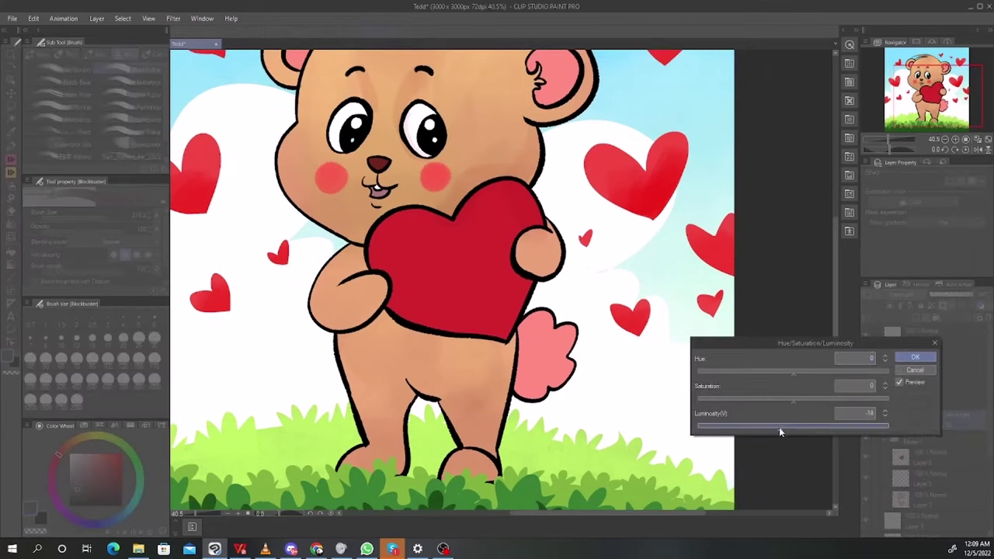
pyautogui.click(915, 357)
pyautogui.keyDown('ctrl'); pyautogui.click(901, 458); pyautogui.keyUp('ctrl')
pyautogui.hotkey('ctrl', 'h')
# Try large Soft airbrush strokes on the heart's upper lobe and the side of the face, and return to the Blockbuster brush
pyautogui.press('b')
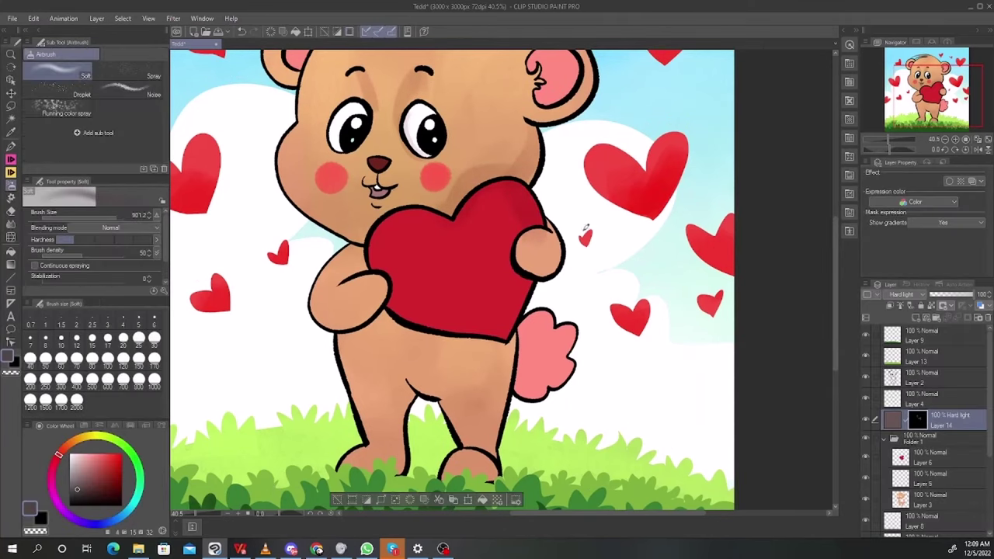
pyautogui.moveTo(511, 195); pyautogui.dragTo(504, 228)
pyautogui.press('b')
pyautogui.press('b')
pyautogui.press('b')
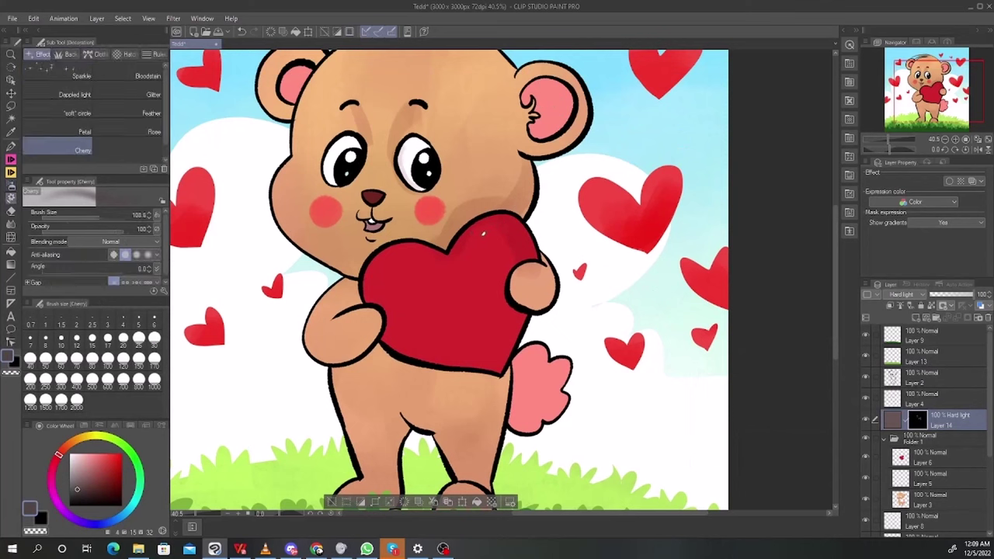
pyautogui.press(']')
pyautogui.press(']')
pyautogui.moveTo(542, 185)
pyautogui.mouseDown()
pyautogui.moveTo(430, 254)
pyautogui.moveTo(502, 184)
pyautogui.mouseUp()
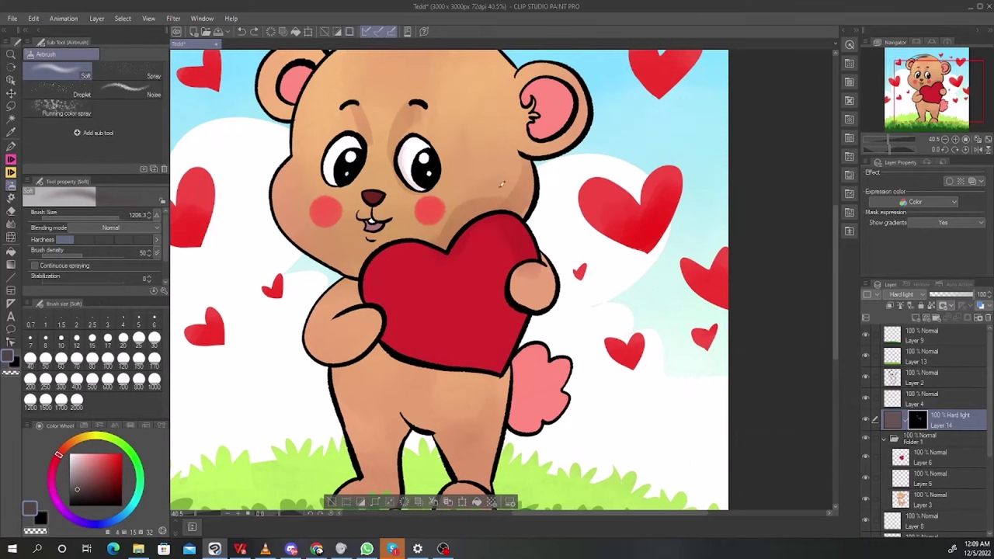
pyautogui.press('b')
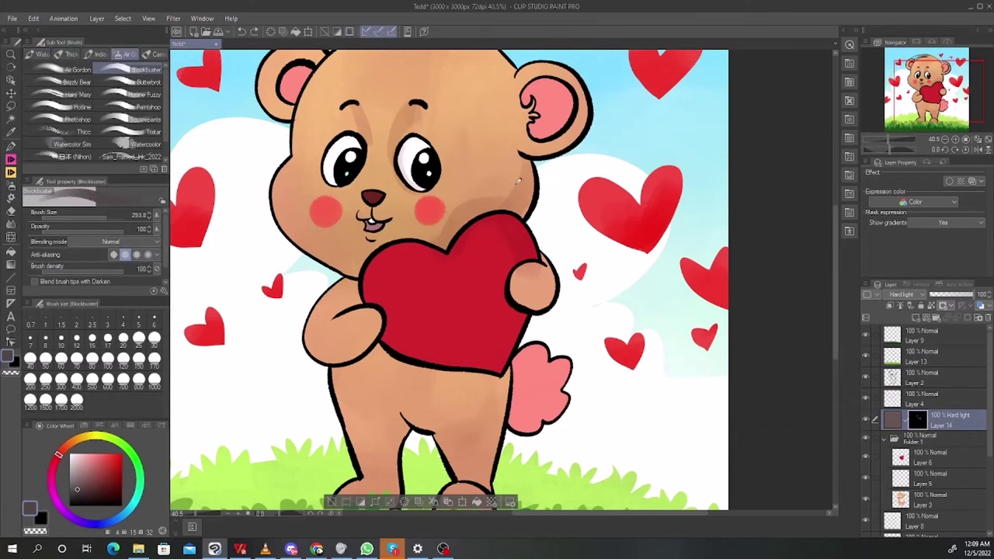
# Clear the earlier shading strokes from Layer 14's mask and shade lightly beside the right eye again
pyautogui.hotkey('ctrl', 'z')
pyautogui.hotkey('ctrl', 'z')
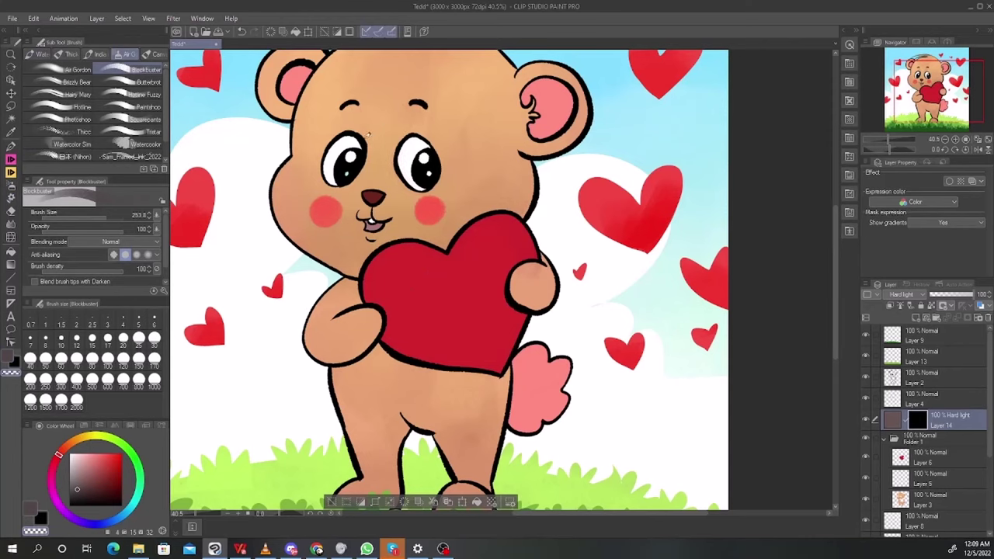
pyautogui.press('c')
pyautogui.hotkey('ctrl', 'z')
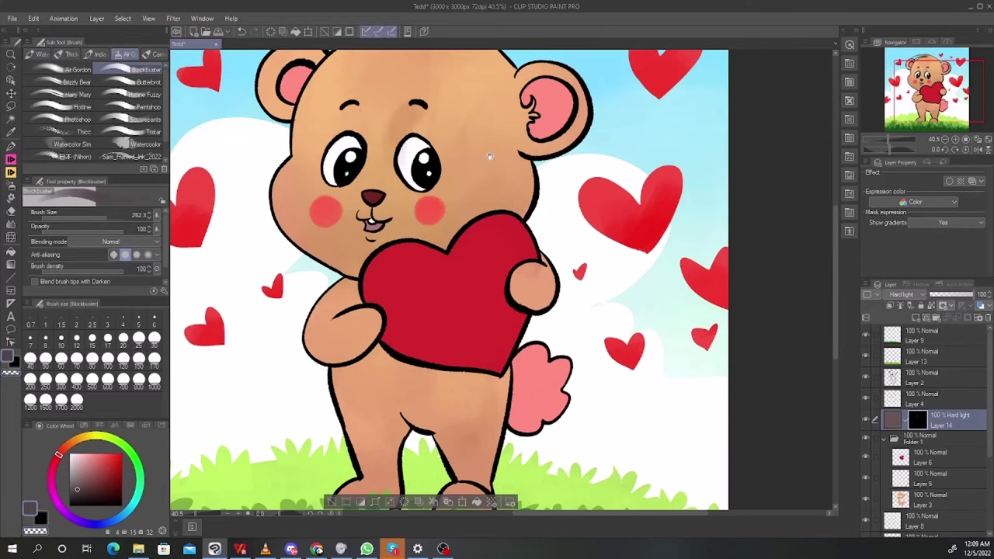
pyautogui.press('c')
pyautogui.press('c')
pyautogui.scroll(-3, 477, 141)
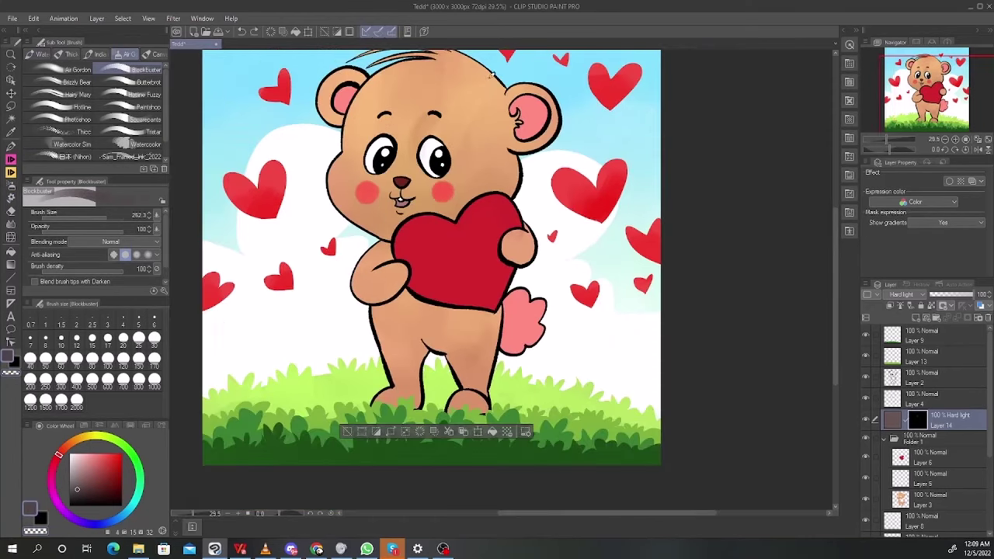
# Try broad shadow strokes down the right side of the bear's head and across the right ear
pyautogui.moveTo(490, 74); pyautogui.dragTo(470, 196)
pyautogui.hotkey('ctrl', 'z')
pyautogui.hotkey('ctrl', 'z')
pyautogui.press('[')
pyautogui.moveTo(491, 74)
pyautogui.mouseDown()
pyautogui.moveTo(486, 155)
pyautogui.moveTo(493, 83)
pyautogui.moveTo(491, 140)
pyautogui.moveTo(477, 170)
pyautogui.moveTo(505, 161)
pyautogui.moveTo(511, 115)
pyautogui.moveTo(488, 176)
pyautogui.moveTo(504, 177)
pyautogui.moveTo(528, 150)
pyautogui.moveTo(540, 101)
pyautogui.moveTo(559, 116)
pyautogui.mouseUp()
pyautogui.hotkey('ctrl', 'z')
# Shade the right side of the head and the right ear with Blockbuster, trimming the shadow's edge with the transparent colour
pyautogui.press(']')
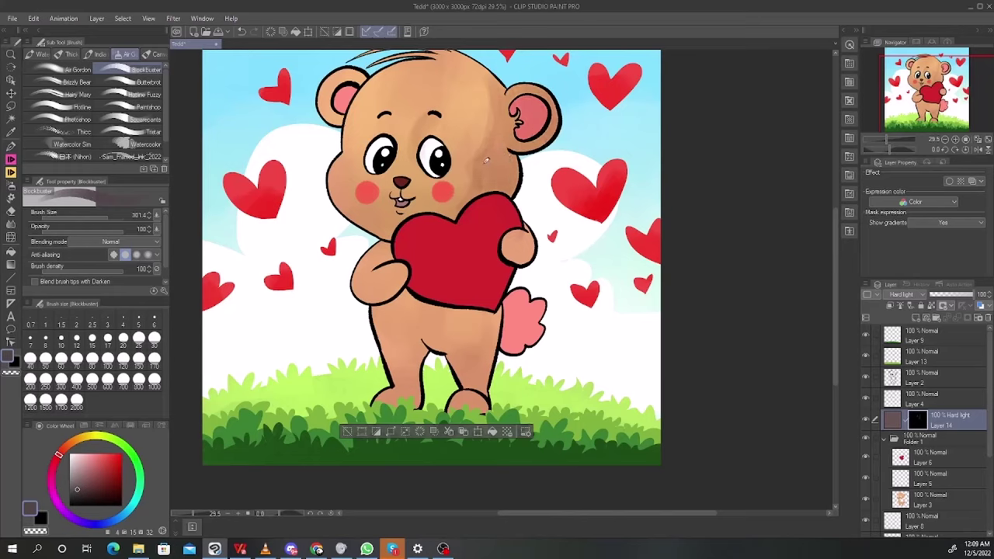
pyautogui.moveTo(486, 161); pyautogui.dragTo(500, 141)
pyautogui.moveTo(499, 74)
pyautogui.mouseDown()
pyautogui.moveTo(472, 45)
pyautogui.moveTo(498, 138)
pyautogui.mouseUp()
pyautogui.press('c')
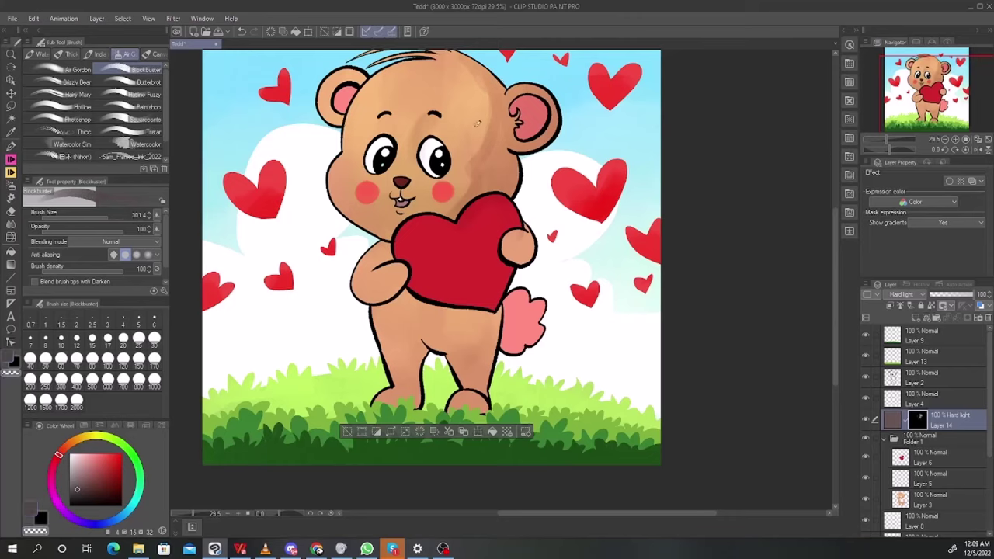
pyautogui.moveTo(454, 204)
pyautogui.mouseDown()
pyautogui.moveTo(477, 120)
pyautogui.moveTo(492, 163)
pyautogui.moveTo(486, 187)
pyautogui.moveTo(500, 178)
pyautogui.moveTo(502, 147)
pyautogui.mouseUp()
pyautogui.press('c')
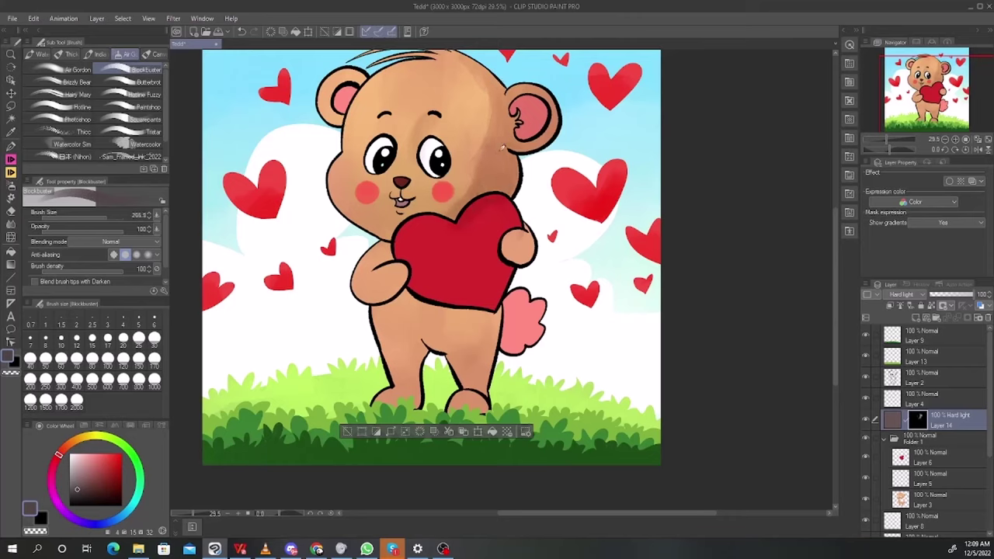
# Add light shading between the eyes and beside the nose with a smaller brush
pyautogui.press('c')
pyautogui.press('c')
pyautogui.moveTo(368, 146)
pyautogui.mouseDown()
pyautogui.moveTo(318, 149)
pyautogui.moveTo(404, 150)
pyautogui.mouseUp()
pyautogui.scroll(-3, 404, 150)
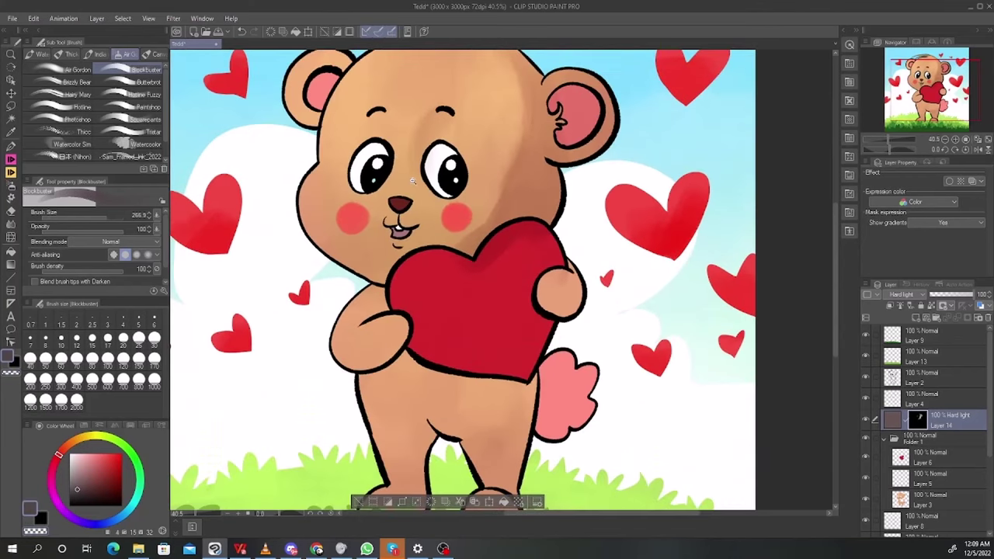
pyautogui.scroll(2, 404, 149)
pyautogui.click(396, 208)
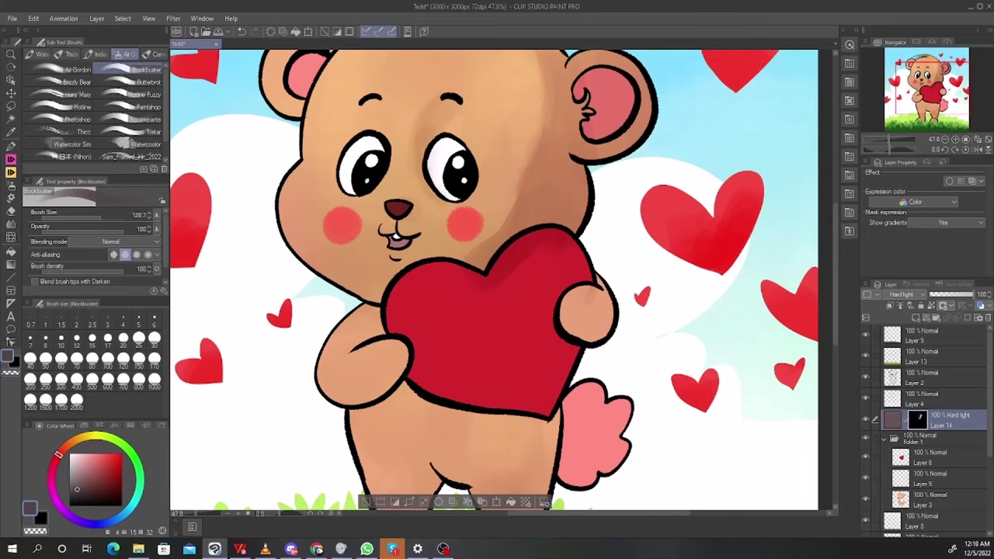
pyautogui.click(316, 549)
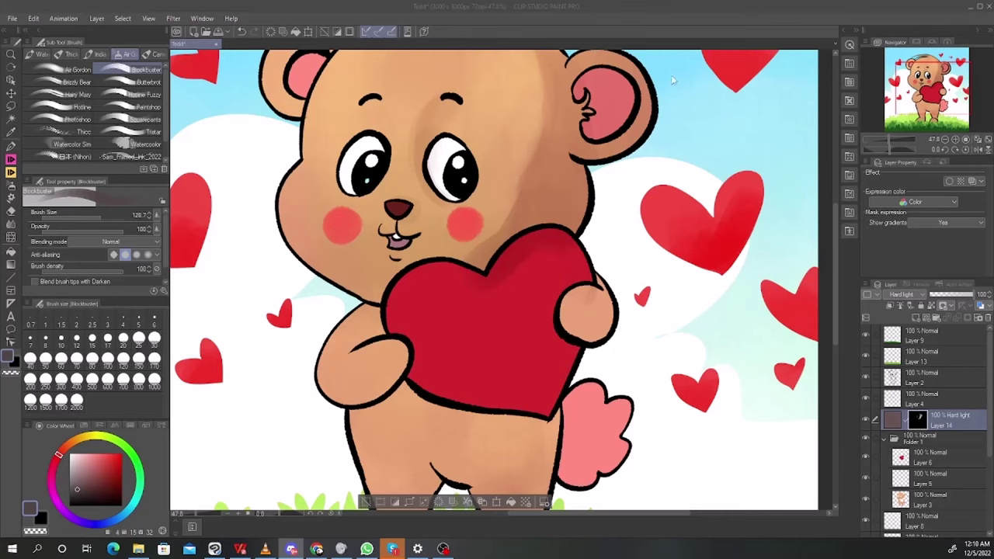
pyautogui.click(684, 7)
# Extend the head's side shadow down to the heart and refine its inner edge with a smaller transparent brush
pyautogui.moveTo(525, 180)
pyautogui.mouseDown()
pyautogui.moveTo(533, 229)
pyautogui.moveTo(483, 302)
pyautogui.mouseUp()
pyautogui.press('c')
pyautogui.press('[')
pyautogui.press('[')
pyautogui.moveTo(523, 226)
pyautogui.mouseDown()
pyautogui.moveTo(507, 286)
pyautogui.moveTo(536, 279)
pyautogui.moveTo(534, 128)
pyautogui.mouseUp()
# Shade the underside of the left cheek and chin, cleaning up the shadow with the transparent colour
pyautogui.scroll(2, 522, 253)
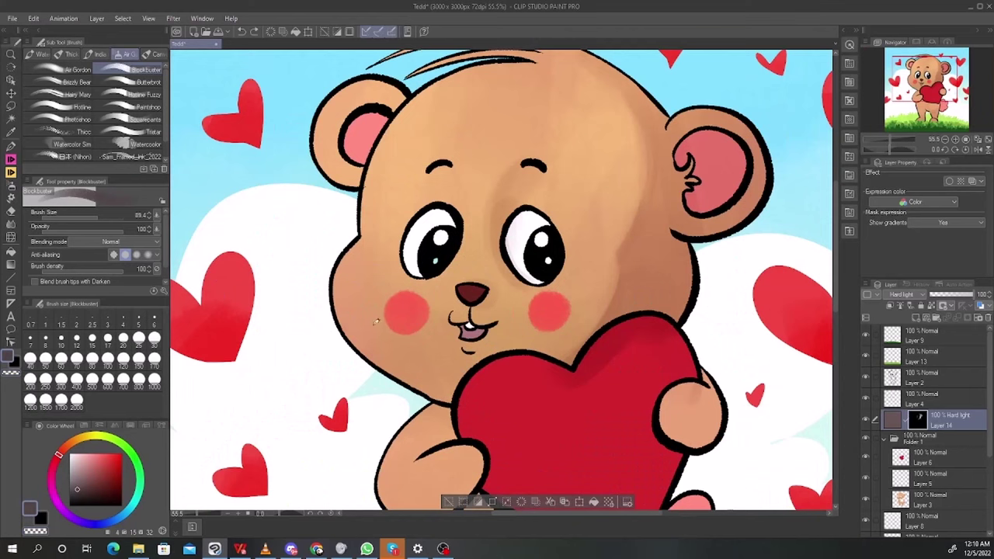
pyautogui.scroll(-1, 373, 320)
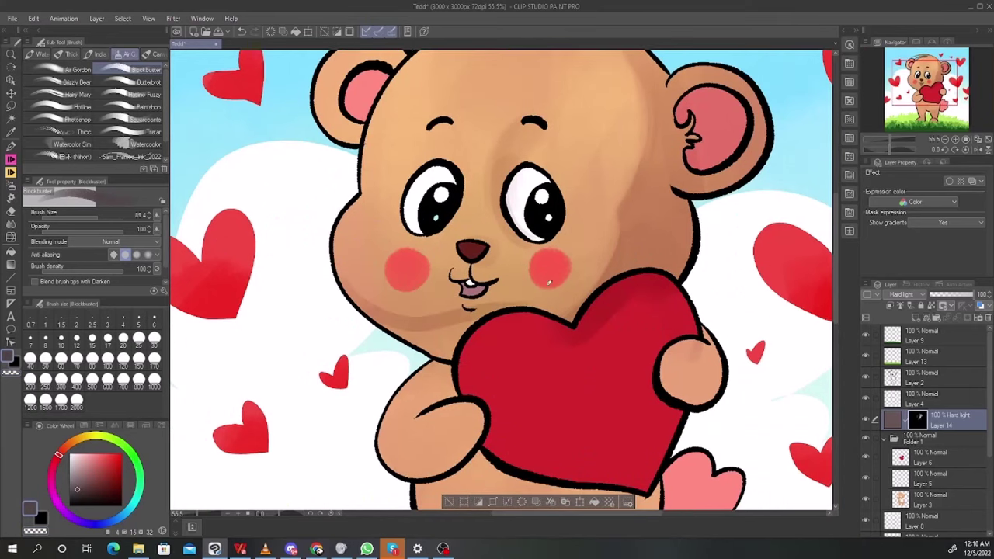
pyautogui.moveTo(359, 303)
pyautogui.mouseDown()
pyautogui.moveTo(456, 323)
pyautogui.moveTo(516, 307)
pyautogui.moveTo(449, 342)
pyautogui.moveTo(439, 327)
pyautogui.moveTo(379, 318)
pyautogui.mouseUp()
pyautogui.moveTo(461, 319)
pyautogui.mouseDown()
pyautogui.moveTo(487, 308)
pyautogui.moveTo(487, 297)
pyautogui.mouseUp()
pyautogui.press('c')
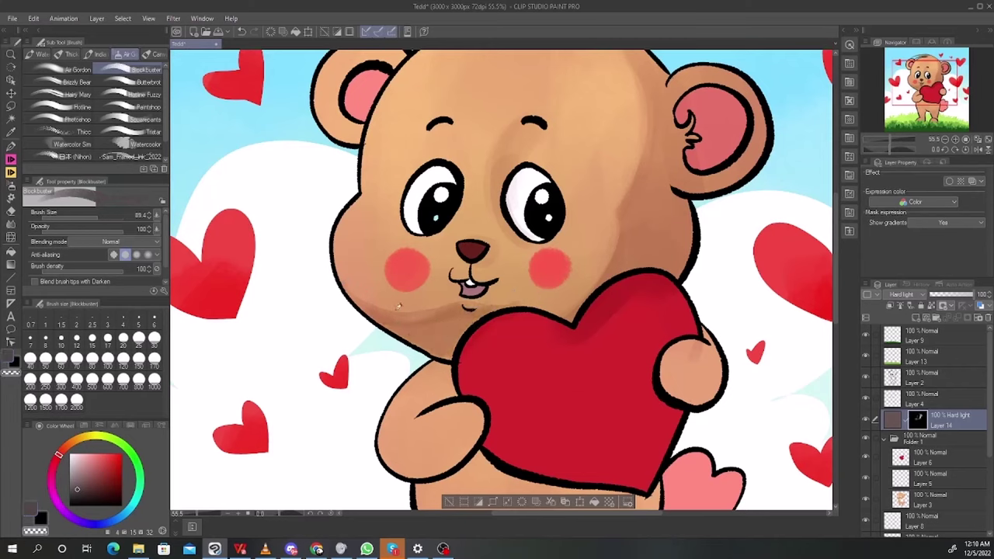
pyautogui.moveTo(407, 318)
pyautogui.mouseDown()
pyautogui.moveTo(459, 295)
pyautogui.moveTo(485, 307)
pyautogui.moveTo(464, 333)
pyautogui.mouseUp()
pyautogui.press('c')
pyautogui.press('c')
pyautogui.press('c')
# Shade the left arm and the right paw holding the heart
pyautogui.scroll(-4, 551, 271)
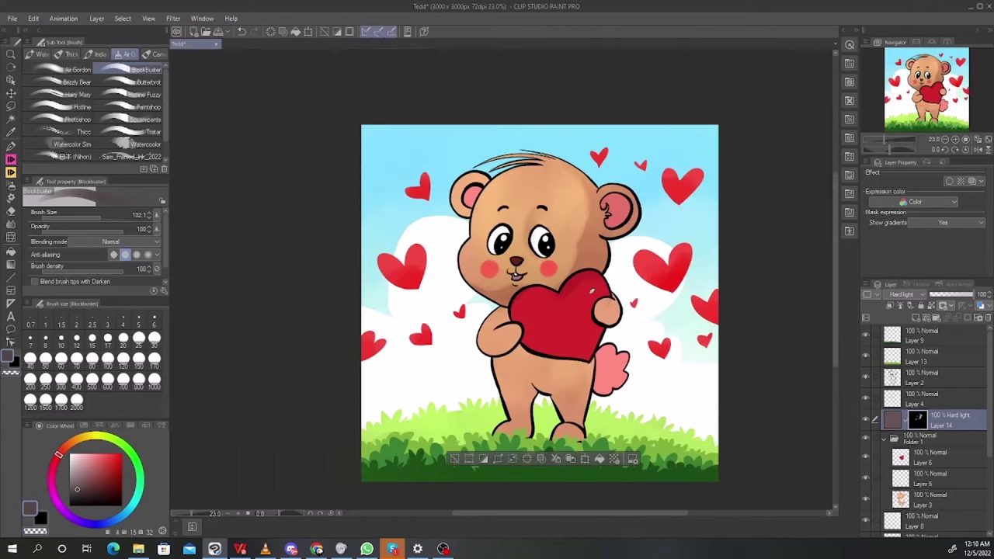
pyautogui.scroll(3, 591, 291)
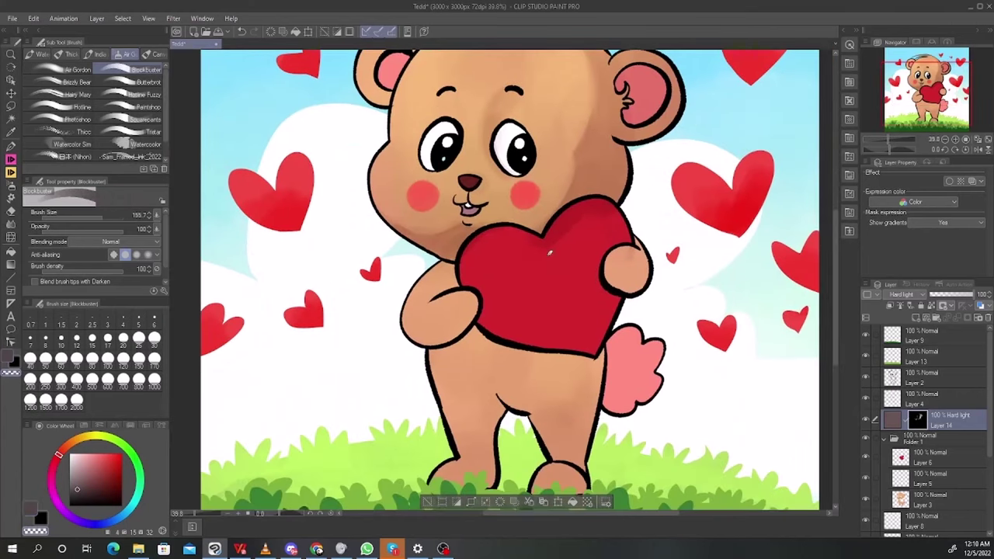
pyautogui.press('c')
pyautogui.hotkey('ctrl', 'z')
pyautogui.moveTo(408, 328)
pyautogui.mouseDown()
pyautogui.moveTo(444, 335)
pyautogui.moveTo(414, 311)
pyautogui.moveTo(473, 309)
pyautogui.mouseUp()
pyautogui.moveTo(606, 282); pyautogui.dragTo(648, 264)
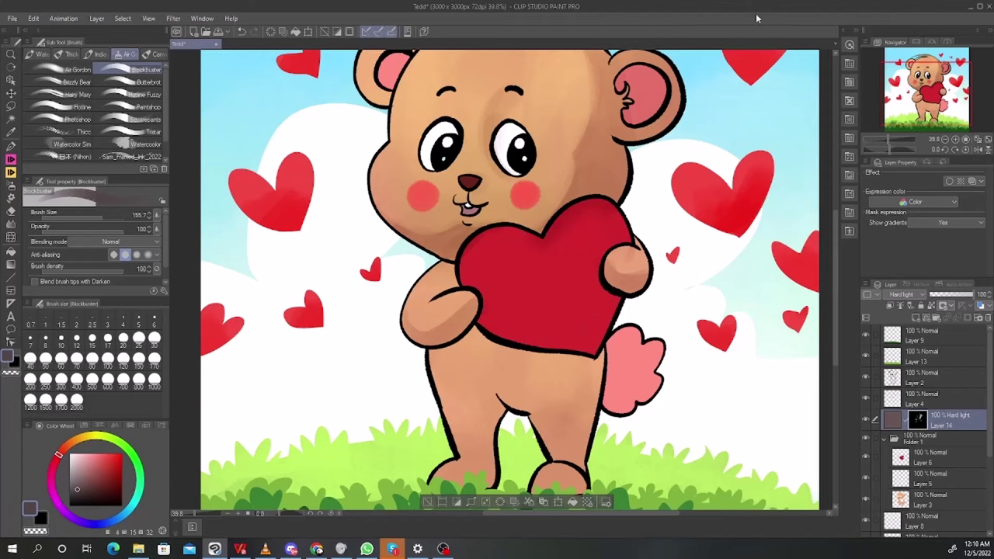
# Refine the shading inside the right ear by erasing part of it with the transparent colour
pyautogui.moveTo(549, 132); pyautogui.dragTo(553, 174)
pyautogui.press('c')
pyautogui.scroll(2, 528, 140)
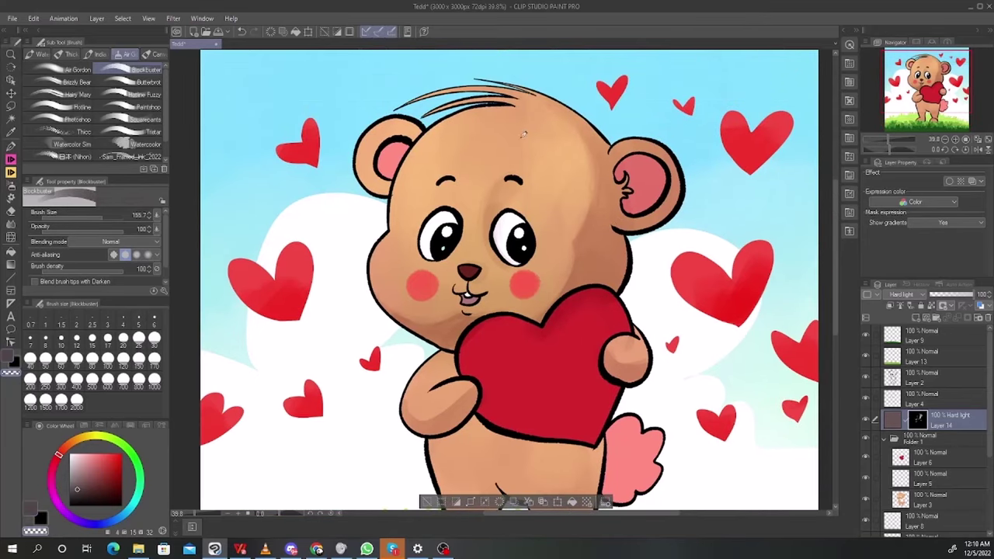
pyautogui.moveTo(633, 185)
pyautogui.mouseDown()
pyautogui.moveTo(658, 168)
pyautogui.moveTo(652, 144)
pyautogui.moveTo(627, 144)
pyautogui.moveTo(674, 163)
pyautogui.moveTo(659, 140)
pyautogui.moveTo(663, 183)
pyautogui.moveTo(650, 221)
pyautogui.mouseUp()
pyautogui.press('c')
pyautogui.press('[')
pyautogui.press('c')
# Shade the lower right part of the red heart with a larger brush
pyautogui.scroll(-4, 688, 217)
pyautogui.moveTo(643, 330)
pyautogui.mouseDown()
pyautogui.moveTo(610, 239)
pyautogui.moveTo(584, 215)
pyautogui.mouseUp()
pyautogui.scroll(2, 622, 236)
pyautogui.press(']')
pyautogui.press(']')
pyautogui.press(']')
pyautogui.press(']')
pyautogui.press(']')
pyautogui.press(']')
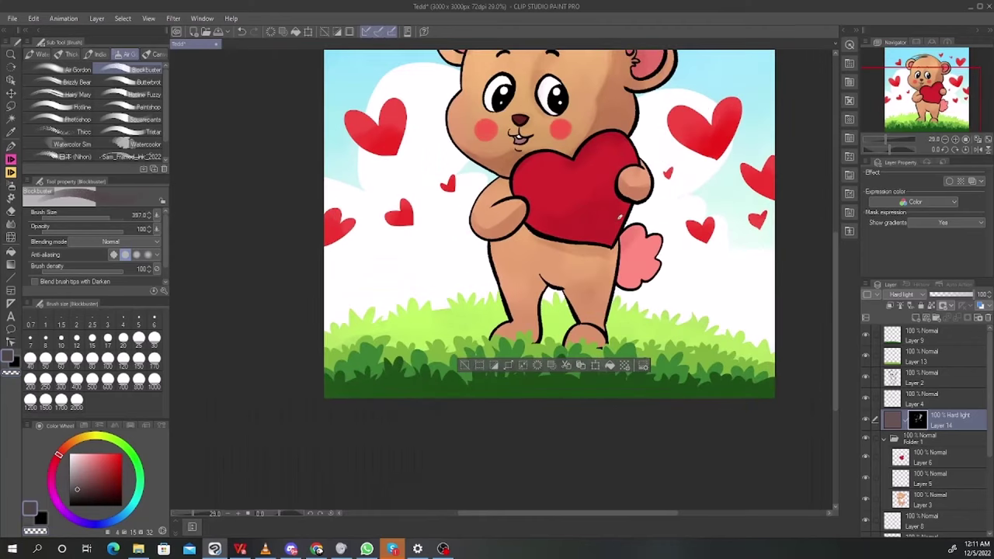
pyautogui.keyDown('alt'); pyautogui.click(626, 232); pyautogui.keyUp('alt')
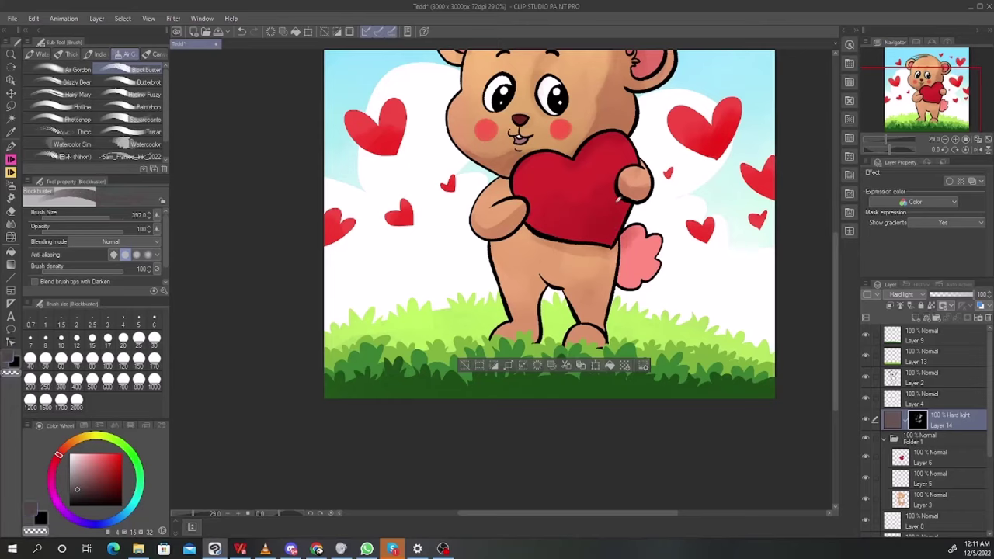
# Redo the shadow along the red heart's bottom edge with a slightly smaller brush
pyautogui.press('c')
pyautogui.press('[')
pyautogui.press('[')
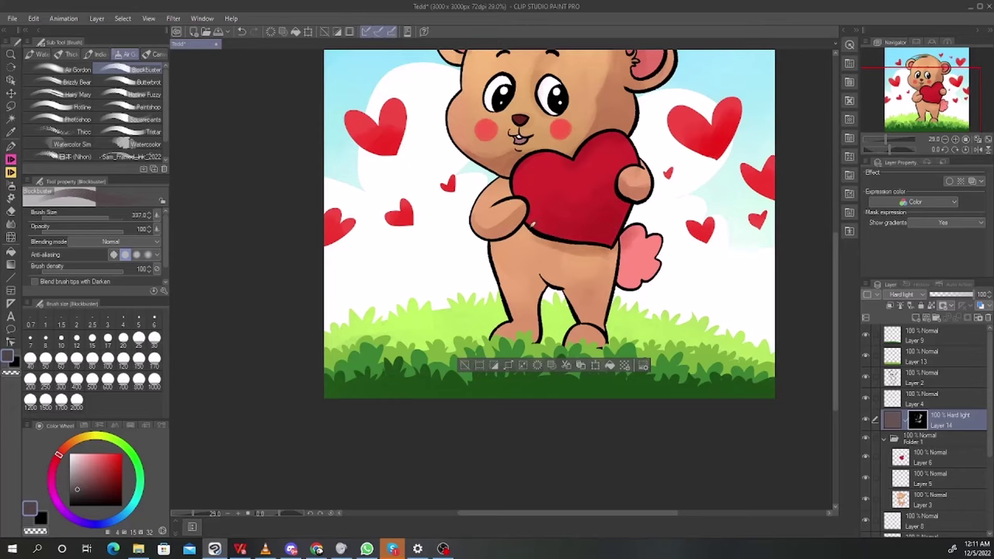
pyautogui.hotkey('ctrl', 'z')
pyautogui.moveTo(532, 223); pyautogui.dragTo(586, 237)
pyautogui.press('c')
pyautogui.press('c')
# Shade the belly just under the red heart and the pink tail, trimming the tail's shading with the transparent colour
pyautogui.moveTo(562, 269)
pyautogui.mouseDown()
pyautogui.moveTo(650, 259)
pyautogui.moveTo(630, 273)
pyautogui.moveTo(629, 256)
pyautogui.moveTo(627, 283)
pyautogui.moveTo(639, 249)
pyautogui.mouseUp()
pyautogui.press('[')
pyautogui.press('[')
pyautogui.press('c')
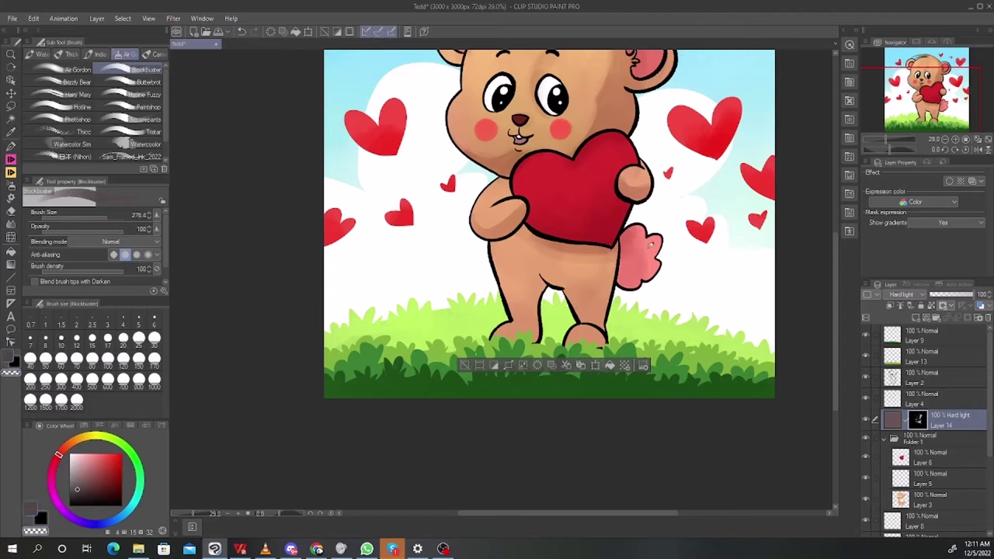
# Shade both of the bear's legs and feet with a slightly smaller brush
pyautogui.press('c')
pyautogui.moveTo(554, 294)
pyautogui.mouseDown()
pyautogui.moveTo(539, 318)
pyautogui.moveTo(500, 346)
pyautogui.mouseUp()
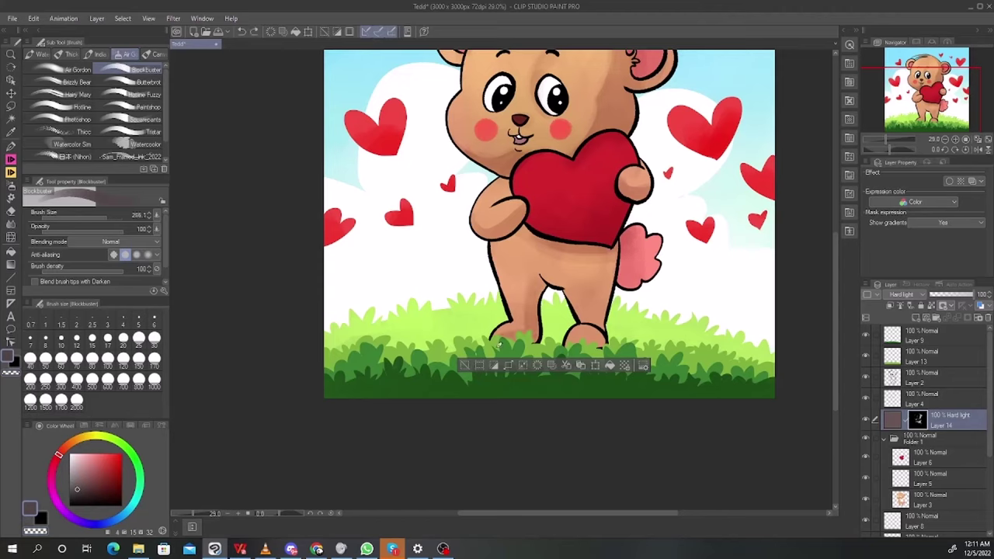
pyautogui.moveTo(548, 282); pyautogui.dragTo(544, 281)
pyautogui.moveTo(594, 338)
pyautogui.mouseDown()
pyautogui.moveTo(619, 336)
pyautogui.moveTo(615, 275)
pyautogui.mouseUp()
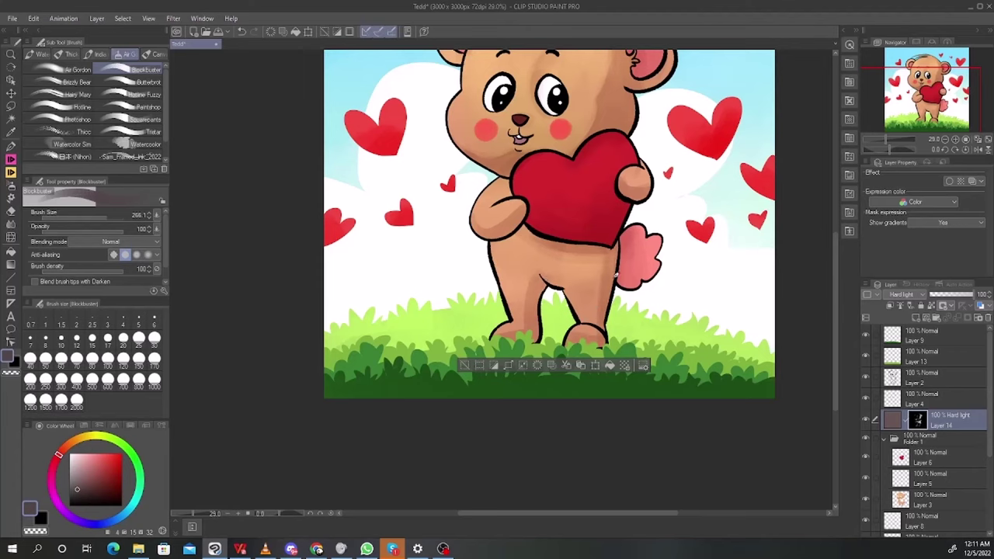
pyautogui.scroll(-3, 569, 245)
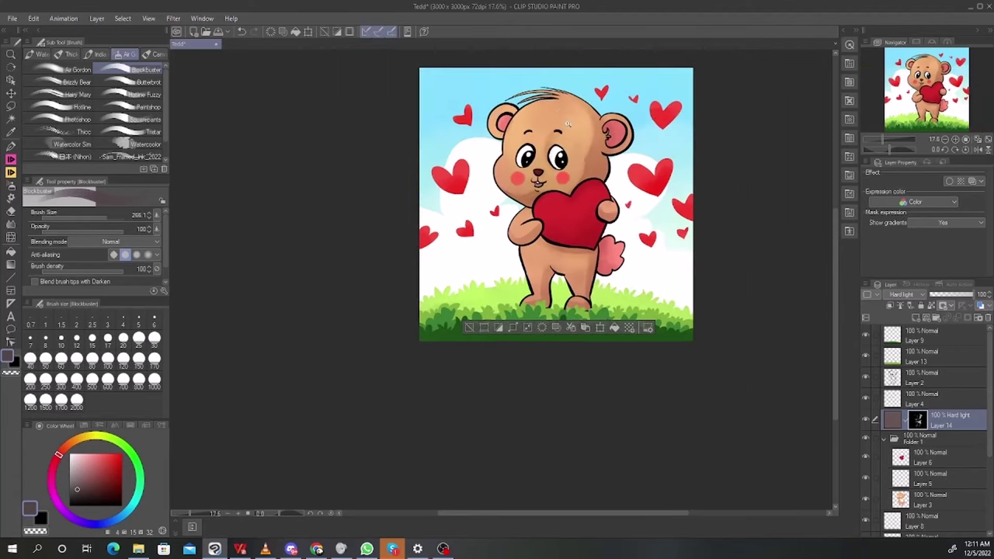
# Shade the areas around both eyes and clean up the shading over the eyes with the transparent colour
pyautogui.scroll(5, 559, 145)
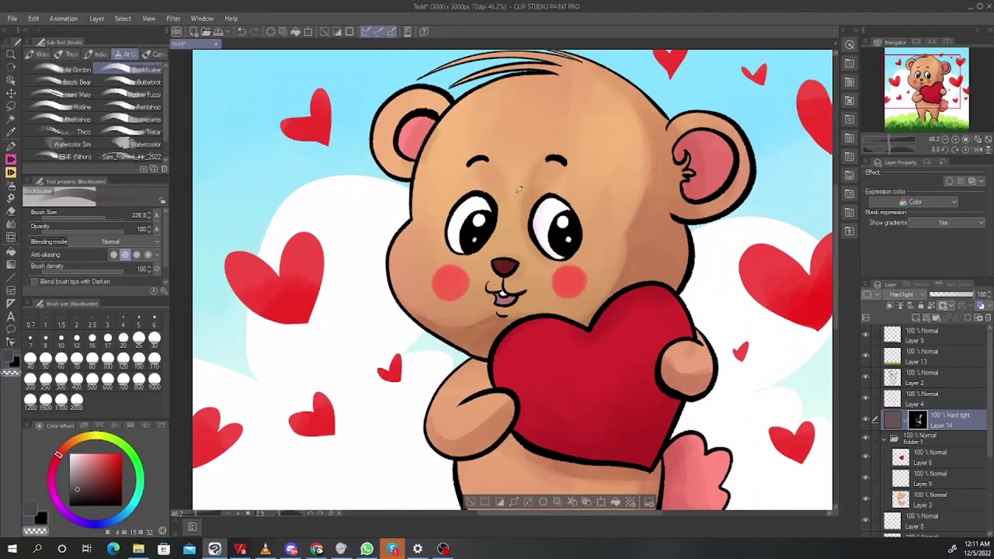
pyautogui.press('c')
pyautogui.moveTo(549, 200)
pyautogui.mouseDown()
pyautogui.moveTo(558, 170)
pyautogui.moveTo(547, 204)
pyautogui.moveTo(551, 182)
pyautogui.moveTo(564, 224)
pyautogui.mouseUp()
pyautogui.press('c')
pyautogui.press('[')
pyautogui.press('c')
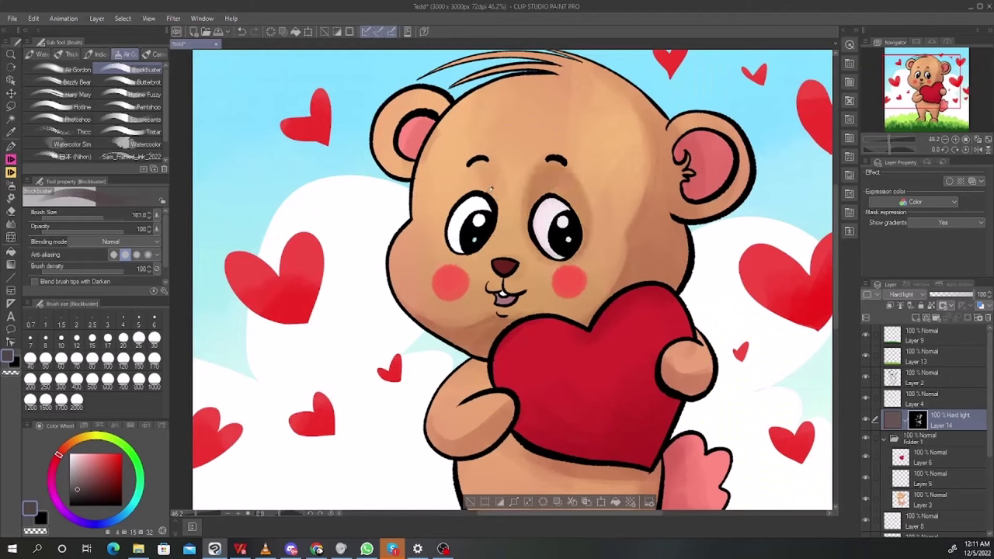
pyautogui.hotkey('ctrl', 'z')
pyautogui.moveTo(494, 206)
pyautogui.mouseDown()
pyautogui.moveTo(494, 186)
pyautogui.moveTo(457, 211)
pyautogui.moveTo(491, 203)
pyautogui.moveTo(458, 204)
pyautogui.moveTo(481, 186)
pyautogui.mouseUp()
pyautogui.press('c')
pyautogui.press('[')
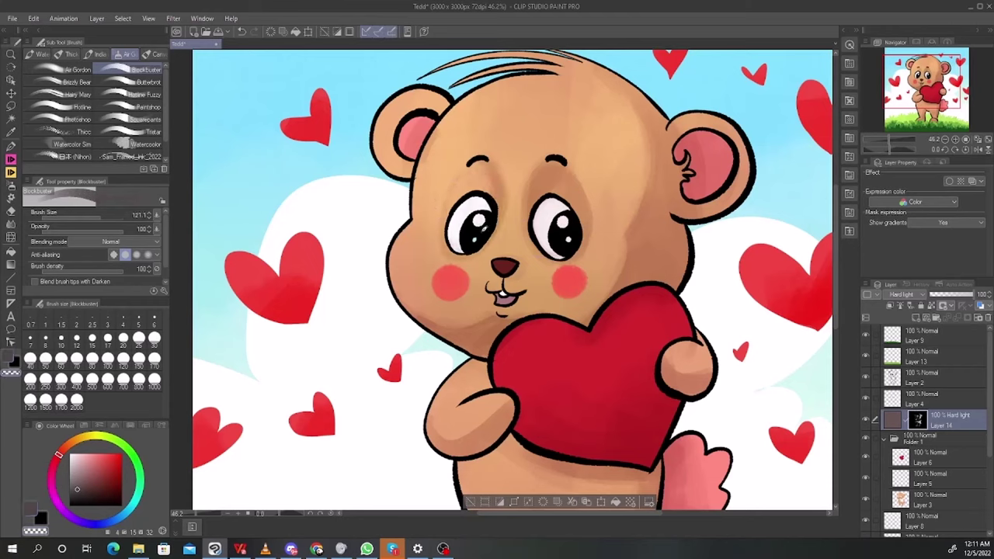
pyautogui.moveTo(553, 210); pyautogui.dragTo(563, 248)
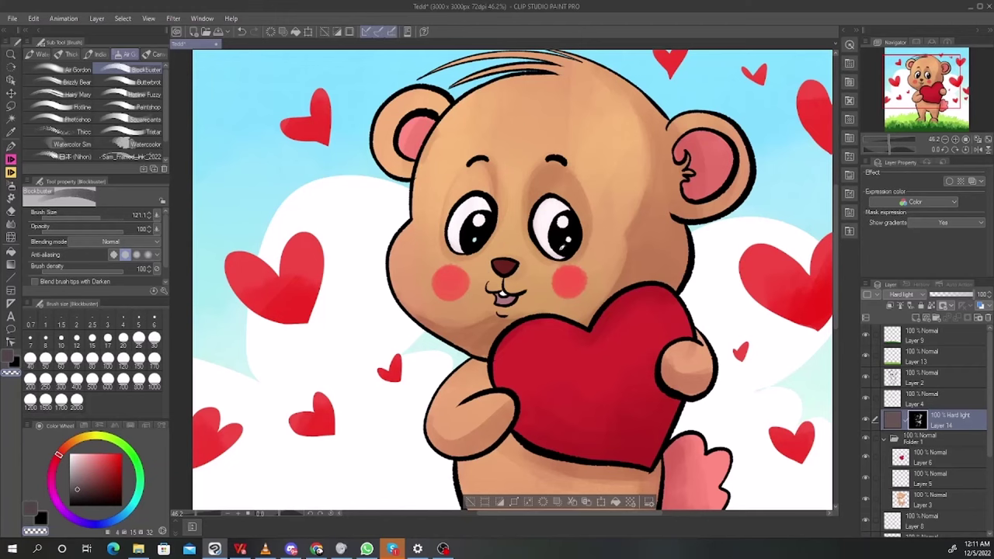
pyautogui.scroll(-5, 759, 314)
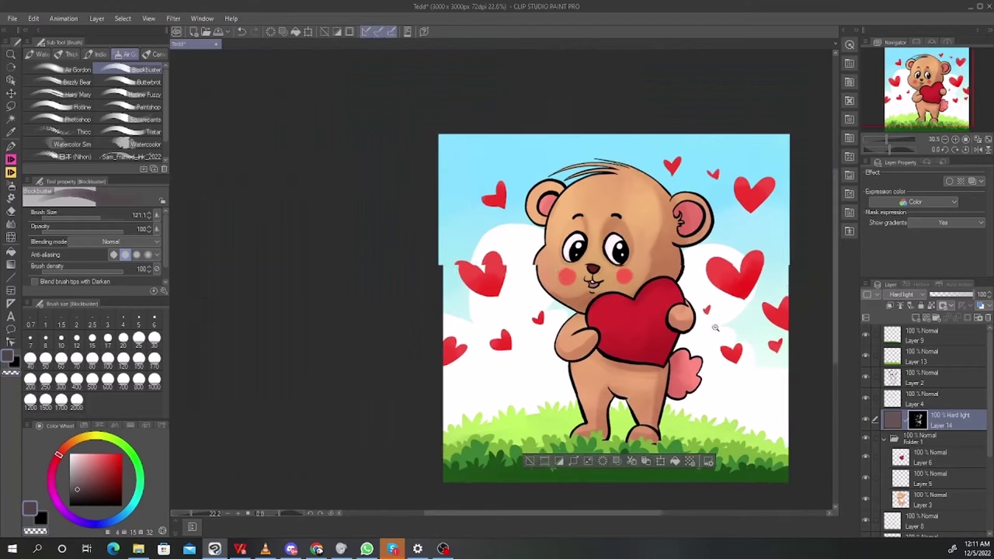
# Duplicate the Hard light shading layer, Layer 14, and clear the copy's mask
pyautogui.scroll(3, 547, 308)
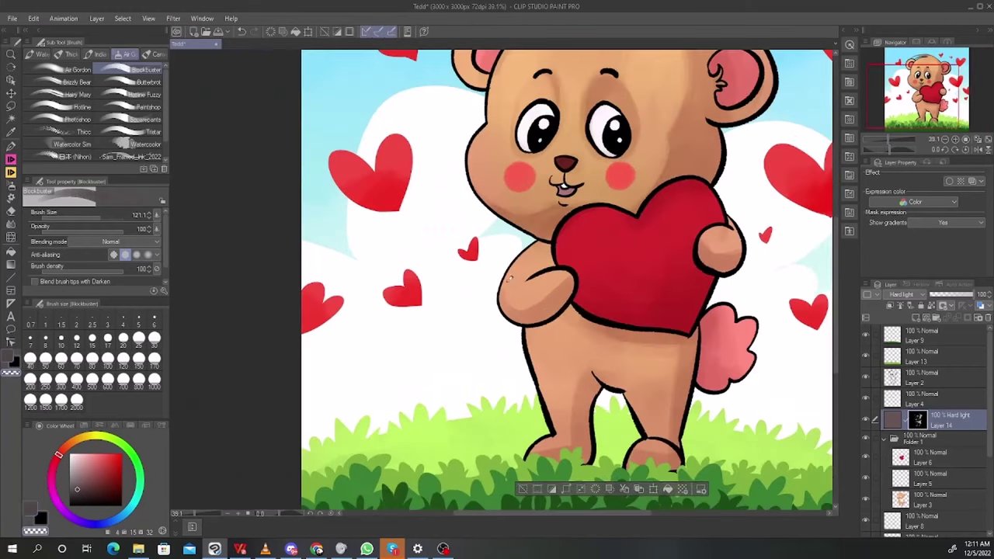
pyautogui.hotkey('ctrl', 'v')
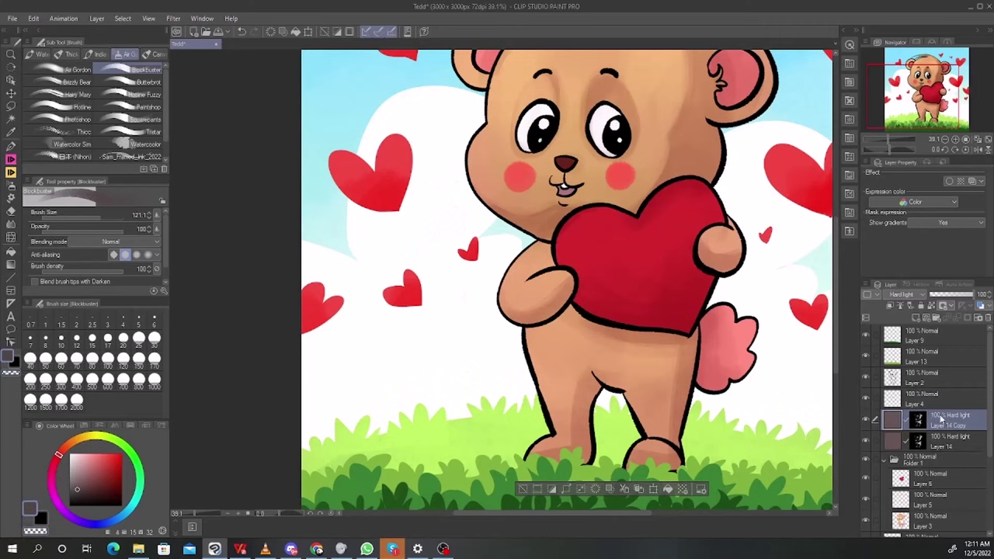
pyautogui.click(919, 422)
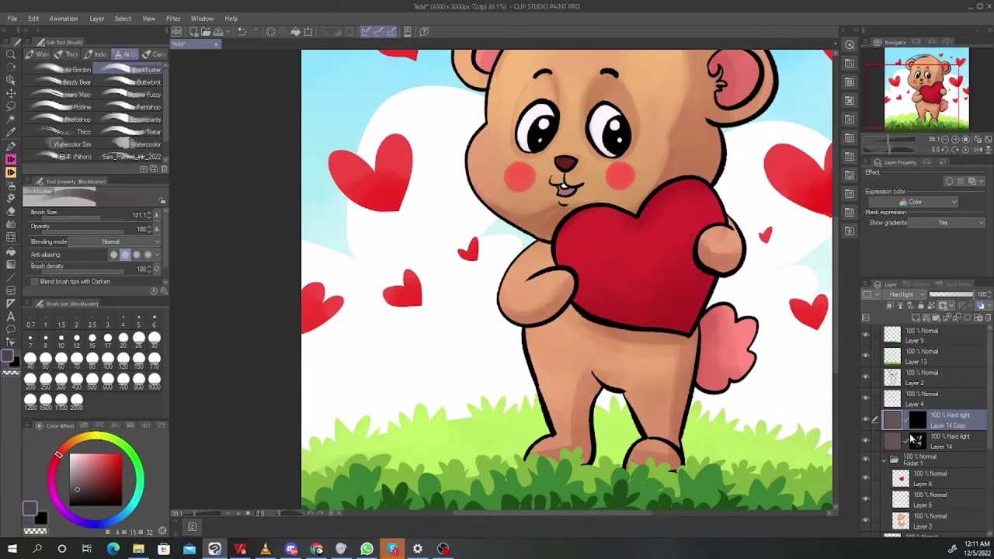
# Add small shadows to the muzzle beside the mouth on Layer 14's mask
pyautogui.click(912, 439)
pyautogui.scroll(3, 551, 175)
pyautogui.moveTo(552, 175)
pyautogui.mouseDown()
pyautogui.moveTo(526, 188)
pyautogui.moveTo(570, 181)
pyautogui.mouseUp()
pyautogui.hotkey('ctrl', 'z')
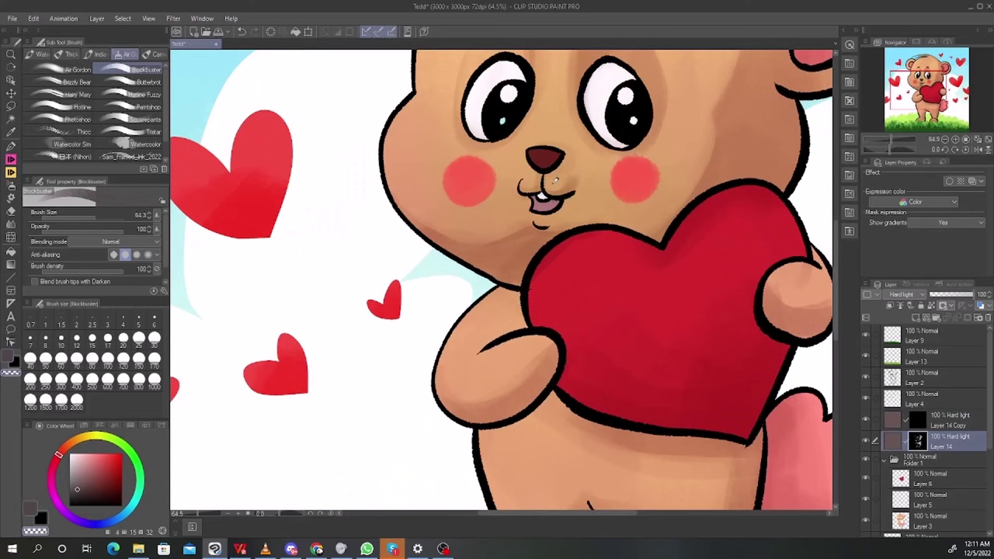
pyautogui.scroll(-4, 582, 182)
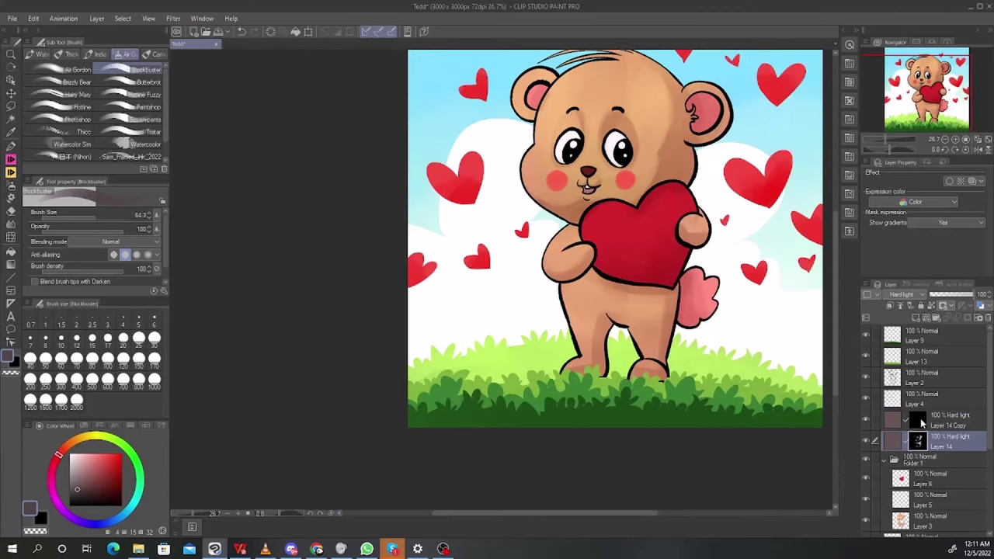
# Change the copied layer's fill to a pale yellow-orange for highlights and set the drawing colour to white
pyautogui.click(921, 419)
pyautogui.click(81, 438)
pyautogui.click(86, 453)
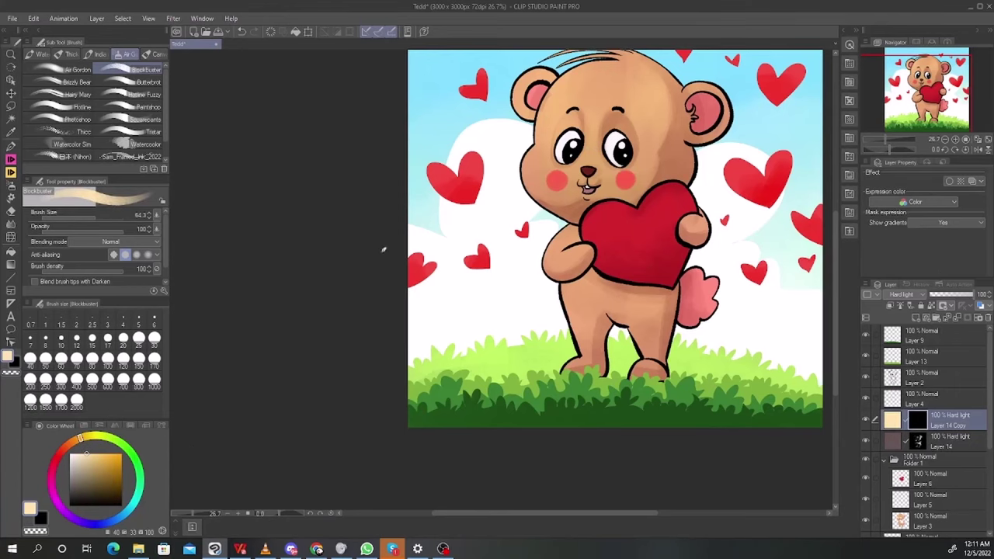
pyautogui.click(70, 454)
# Paint light highlights on the bear's forehead, nose bridge and left cheek with a larger brush, undoing the unwanted strokes
pyautogui.moveTo(574, 203); pyautogui.dragTo(500, 202)
pyautogui.scroll(2, 556, 175)
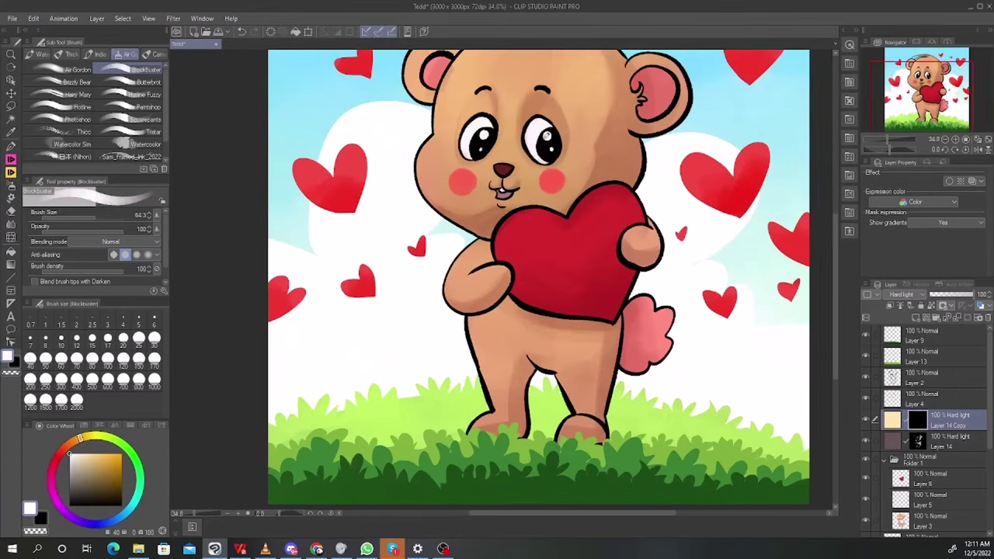
pyautogui.scroll(2, 518, 136)
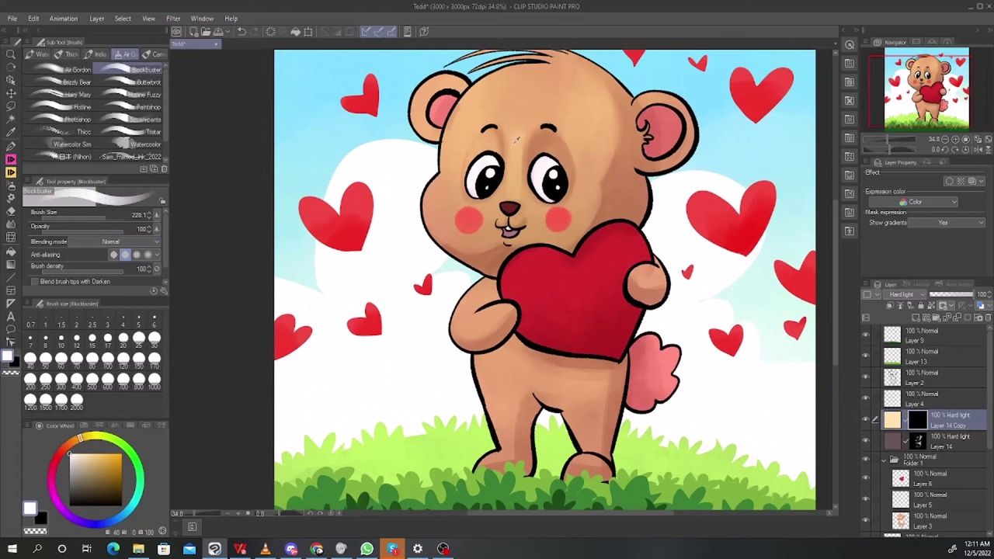
pyautogui.press(']')
pyautogui.moveTo(456, 136); pyautogui.dragTo(470, 165)
pyautogui.moveTo(470, 165); pyautogui.dragTo(466, 171)
pyautogui.moveTo(497, 82); pyautogui.dragTo(520, 153)
pyautogui.moveTo(442, 197)
pyautogui.mouseDown()
pyautogui.moveTo(438, 208)
pyautogui.moveTo(466, 210)
pyautogui.mouseUp()
pyautogui.hotkey('ctrl', 'z')
pyautogui.hotkey('ctrl', 'z')
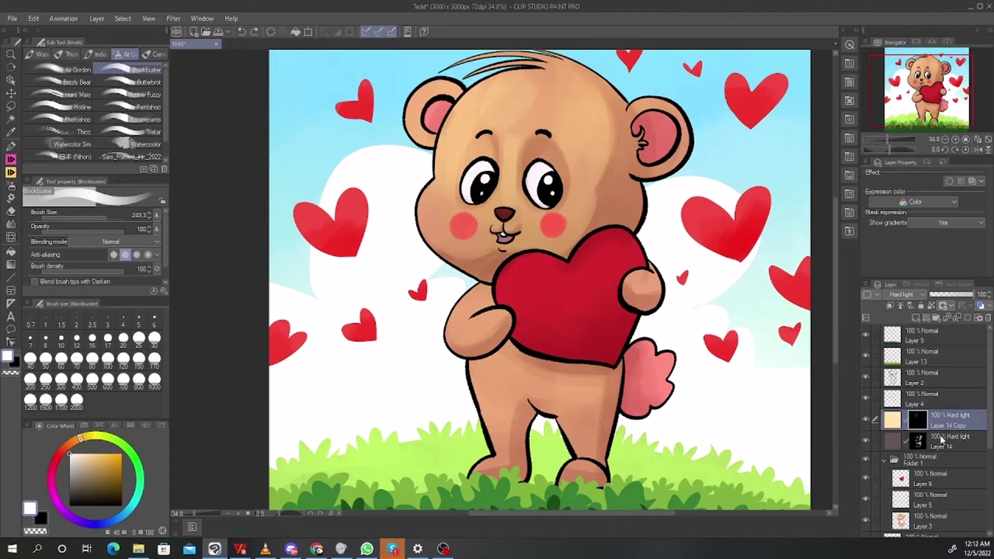
# Move the highlight and shading layers together above Layer 4
pyautogui.keyDown('shift'); pyautogui.click(942, 441); pyautogui.keyUp('shift')
pyautogui.moveTo(943, 425); pyautogui.dragTo(943, 391)
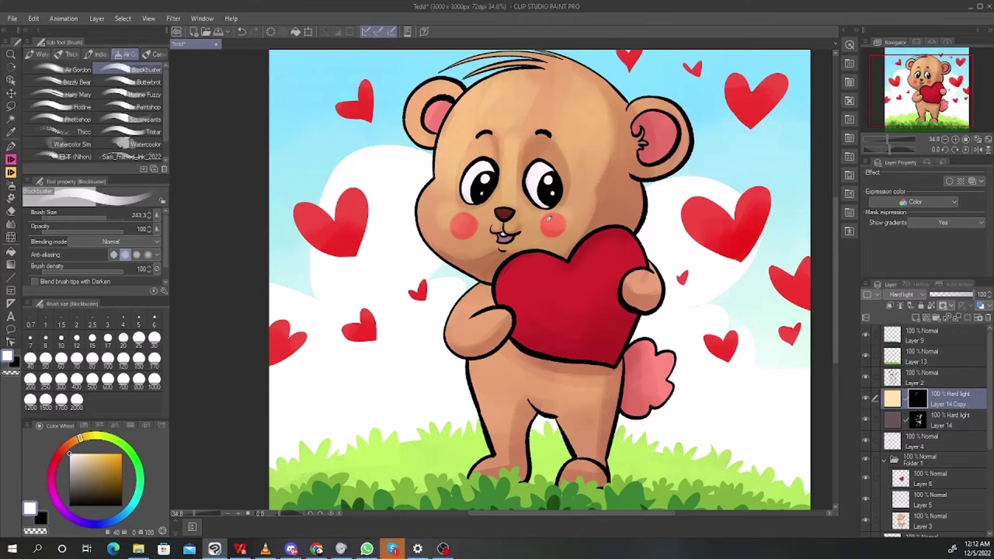
pyautogui.scroll(-3, 598, 208)
# Add small highlights to the muzzle around the nose and mouth
pyautogui.scroll(6, 562, 213)
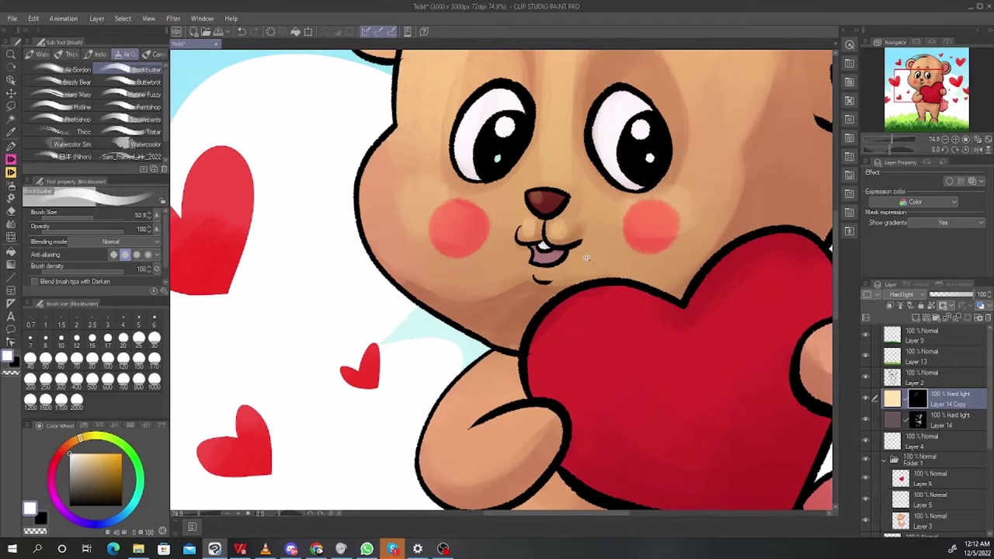
pyautogui.scroll(-3, 560, 233)
pyautogui.scroll(1, 556, 239)
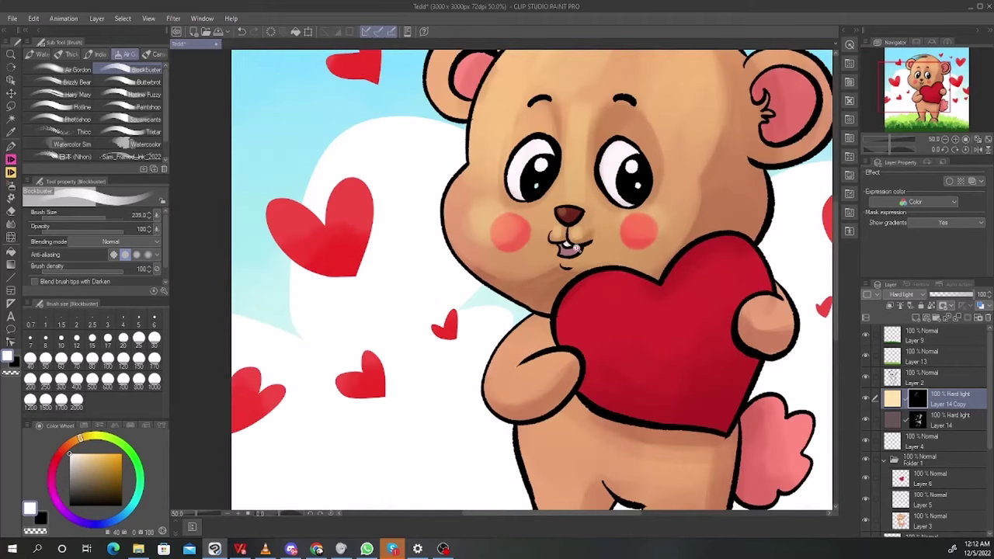
pyautogui.scroll(-2, 590, 233)
pyautogui.scroll(2, 611, 235)
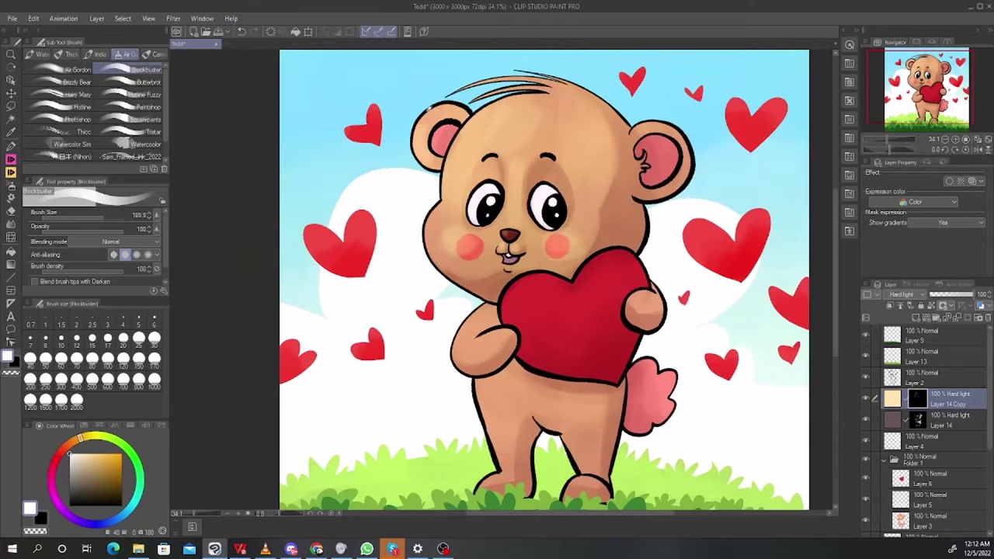
# Highlight the right ear and the upper middle of the red heart, correcting the heart's highlight with the transparent colour
pyautogui.moveTo(647, 131); pyautogui.dragTo(688, 158)
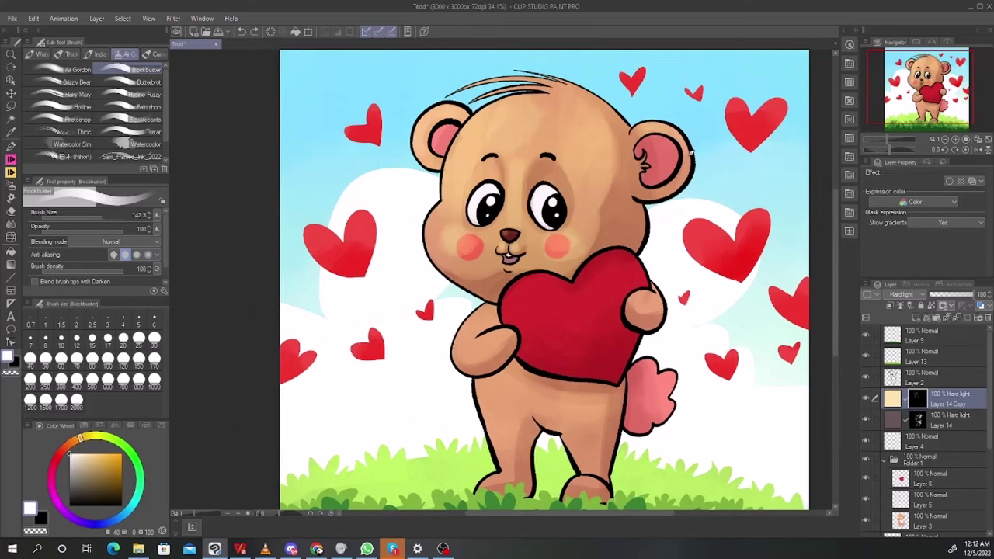
pyautogui.moveTo(677, 211); pyautogui.dragTo(654, 136)
pyautogui.moveTo(524, 221)
pyautogui.mouseDown()
pyautogui.moveTo(554, 232)
pyautogui.moveTo(539, 225)
pyautogui.moveTo(519, 243)
pyautogui.moveTo(538, 250)
pyautogui.moveTo(591, 199)
pyautogui.moveTo(525, 230)
pyautogui.moveTo(590, 229)
pyautogui.moveTo(588, 278)
pyautogui.moveTo(535, 284)
pyautogui.mouseUp()
pyautogui.hotkey('ctrl', 'z')
pyautogui.press('c')
pyautogui.moveTo(602, 242)
pyautogui.mouseDown()
pyautogui.moveTo(551, 281)
pyautogui.moveTo(581, 222)
pyautogui.moveTo(526, 234)
pyautogui.moveTo(611, 218)
pyautogui.moveTo(528, 236)
pyautogui.moveTo(605, 207)
pyautogui.moveTo(509, 251)
pyautogui.mouseUp()
pyautogui.press('c')
pyautogui.hotkey('ctrl', 'z')
pyautogui.scroll(-3, 604, 205)
pyautogui.scroll(2, 581, 211)
# Highlight the right paw with a smaller brush and check the drawing in a mirrored view
pyautogui.press('[')
pyautogui.press('[')
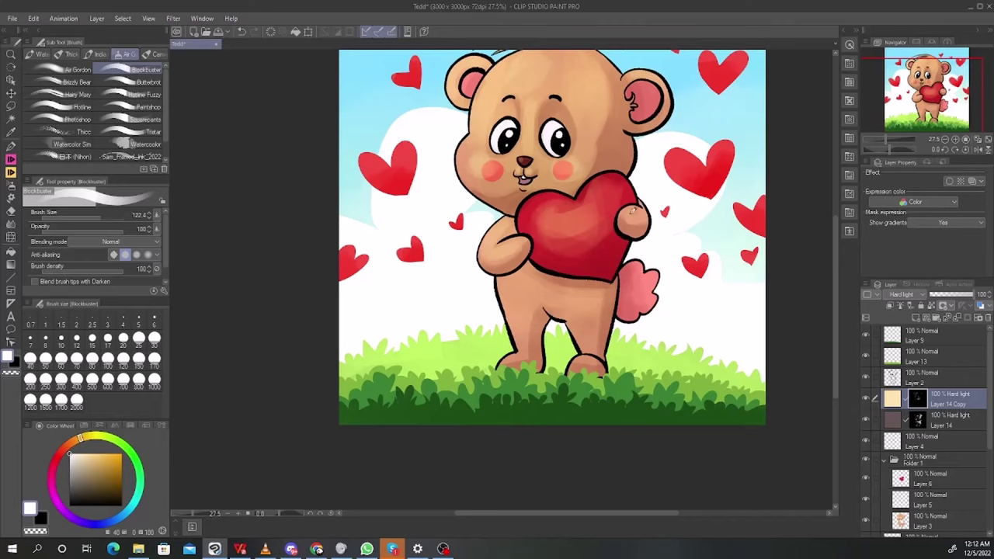
pyautogui.moveTo(631, 210); pyautogui.dragTo(636, 223)
pyautogui.click(978, 141)
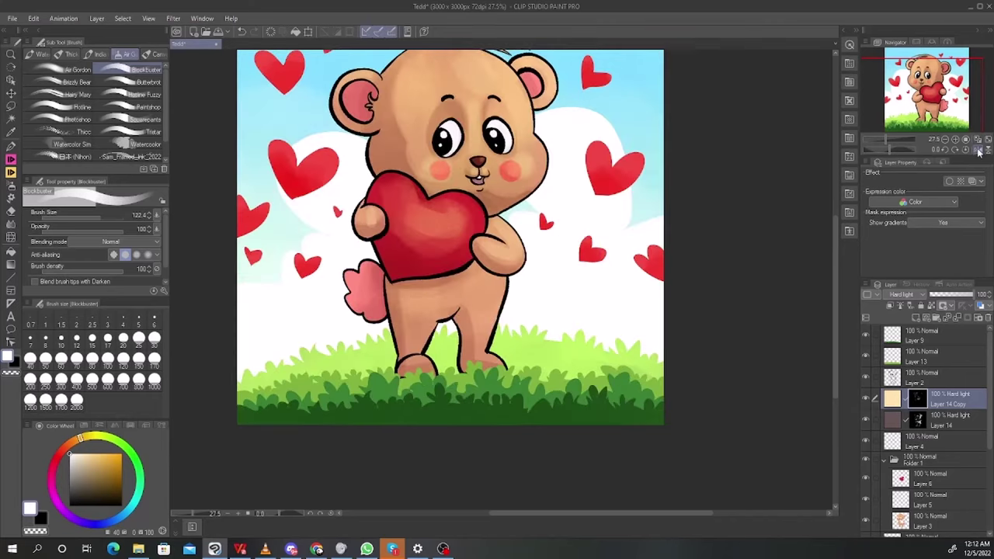
pyautogui.click(978, 140)
pyautogui.click(978, 139)
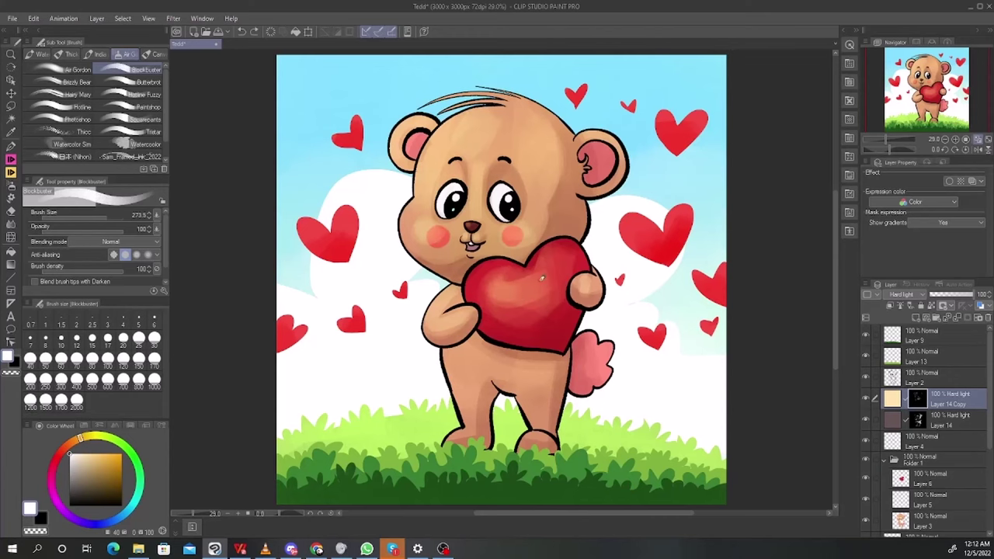
# Add highlights to the belly, legs and pink tail, adjusting the brush size for each area
pyautogui.moveTo(456, 334)
pyautogui.mouseDown()
pyautogui.moveTo(455, 288)
pyautogui.moveTo(440, 274)
pyautogui.moveTo(458, 274)
pyautogui.mouseUp()
pyautogui.moveTo(472, 321)
pyautogui.mouseDown()
pyautogui.moveTo(487, 318)
pyautogui.moveTo(464, 340)
pyautogui.moveTo(466, 372)
pyautogui.mouseUp()
pyautogui.hotkey('ctrl', 'z')
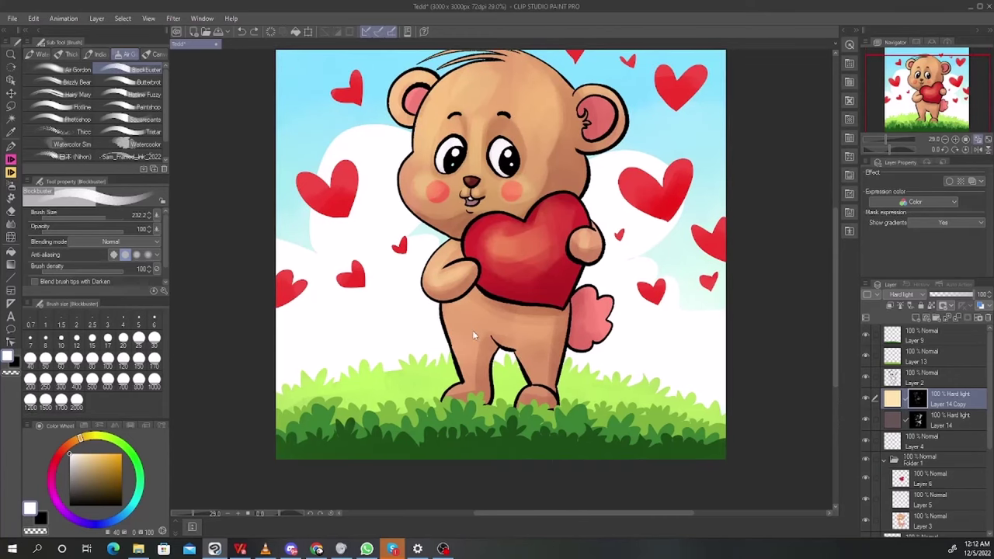
pyautogui.press(']')
pyautogui.moveTo(521, 349)
pyautogui.mouseDown()
pyautogui.moveTo(507, 349)
pyautogui.moveTo(575, 341)
pyautogui.mouseUp()
pyautogui.press('[')
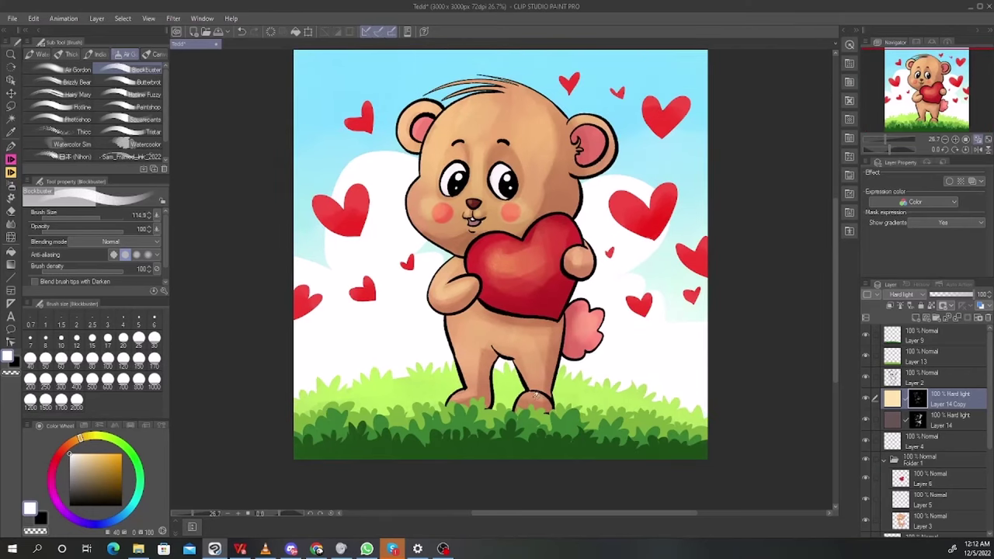
# Paint a thin rim highlight along the left side of the bear's head and cheek, redoing the first strokes
pyautogui.press('[')
pyautogui.moveTo(405, 191)
pyautogui.mouseDown()
pyautogui.moveTo(419, 119)
pyautogui.moveTo(466, 82)
pyautogui.mouseUp()
pyautogui.hotkey('ctrl', 'z')
pyautogui.hotkey('ctrl', 'z')
pyautogui.moveTo(392, 208); pyautogui.dragTo(382, 269)
pyautogui.scroll(-5, 490, 281)
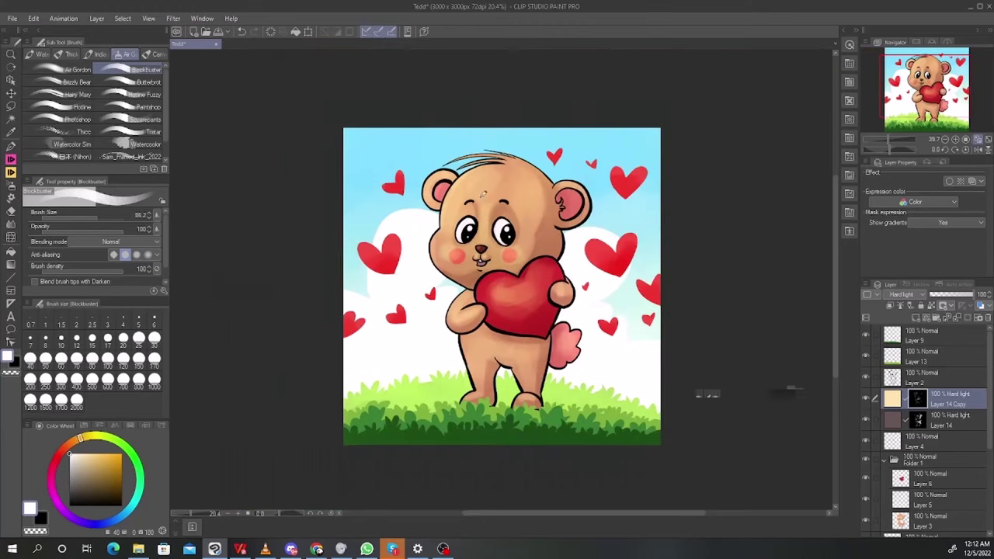
# Add a bright highlight spot to the upper left of the red heart and soften it with the transparent colour
pyautogui.scroll(5, 497, 286)
pyautogui.press(']')
pyautogui.press(']')
pyautogui.press(']')
pyautogui.press(']')
pyautogui.press(']')
pyautogui.press(']')
pyautogui.press(']')
pyautogui.moveTo(514, 302)
pyautogui.mouseDown()
pyautogui.moveTo(598, 295)
pyautogui.moveTo(562, 276)
pyautogui.moveTo(525, 309)
pyautogui.mouseUp()
pyautogui.press('c')
pyautogui.moveTo(543, 295)
pyautogui.mouseDown()
pyautogui.moveTo(523, 318)
pyautogui.moveTo(528, 304)
pyautogui.moveTo(510, 291)
pyautogui.mouseUp()
pyautogui.press('c')
pyautogui.press('[')
pyautogui.press('[')
pyautogui.press('[')
pyautogui.press('[')
pyautogui.press('[')
pyautogui.press('[')
pyautogui.press('[')
pyautogui.press('[')
pyautogui.press('[')
pyautogui.press('[')
pyautogui.press('[')
pyautogui.press('[')
pyautogui.press('[')
pyautogui.press('[')
pyautogui.press('[')
pyautogui.press('[')
pyautogui.press('[')
pyautogui.press('[')
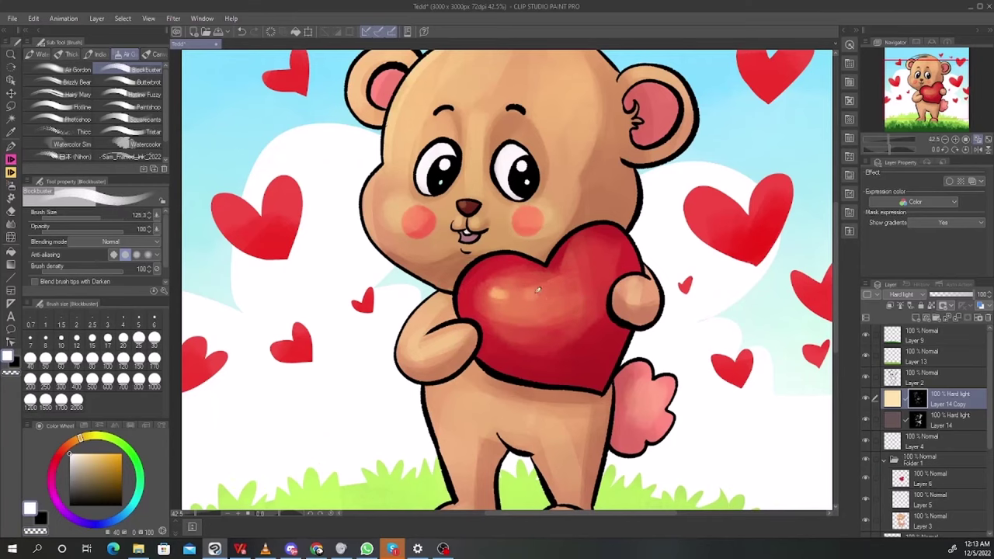
# Refine the bright highlight in the middle of the red heart, undoing a misplaced correction
pyautogui.scroll(-3, 537, 291)
pyautogui.scroll(2, 562, 274)
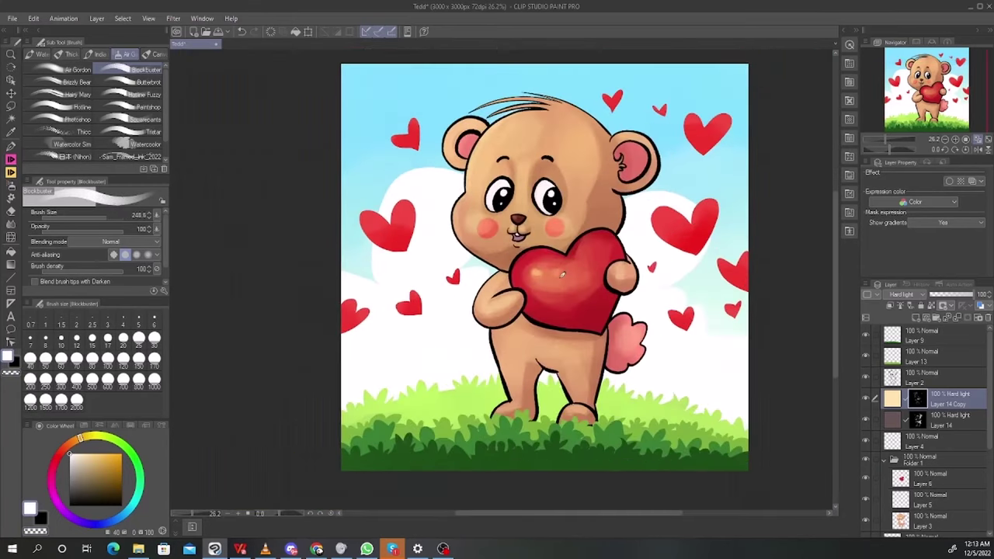
pyautogui.press('c')
pyautogui.moveTo(561, 275)
pyautogui.mouseDown()
pyautogui.moveTo(545, 278)
pyautogui.moveTo(565, 274)
pyautogui.moveTo(556, 266)
pyautogui.moveTo(556, 281)
pyautogui.mouseUp()
pyautogui.hotkey('ctrl', 'z')
pyautogui.press('[')
pyautogui.scroll(2, 566, 373)
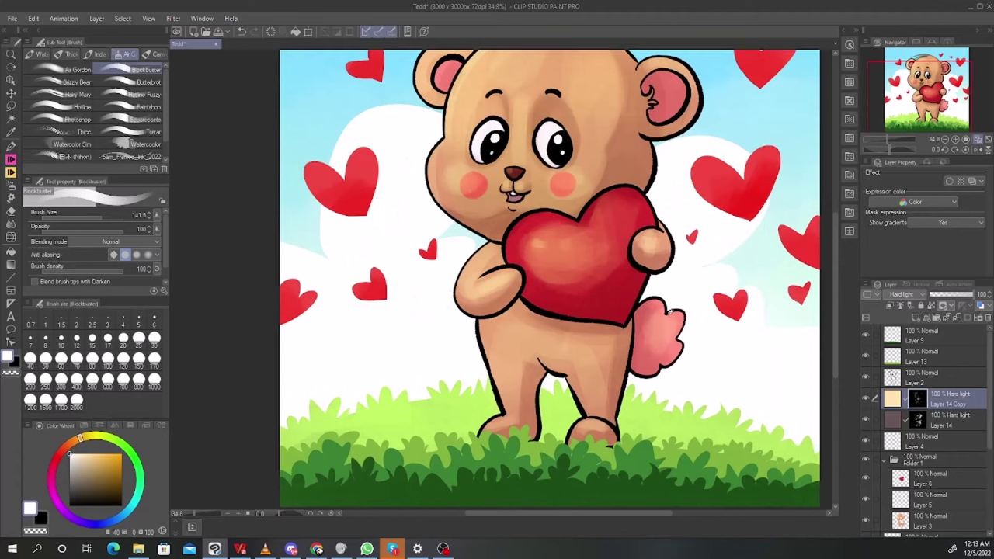
# Touch up the highlights on the forehead between the eyes with a smaller brush
pyautogui.press('[')
pyautogui.moveTo(518, 162); pyautogui.dragTo(494, 231)
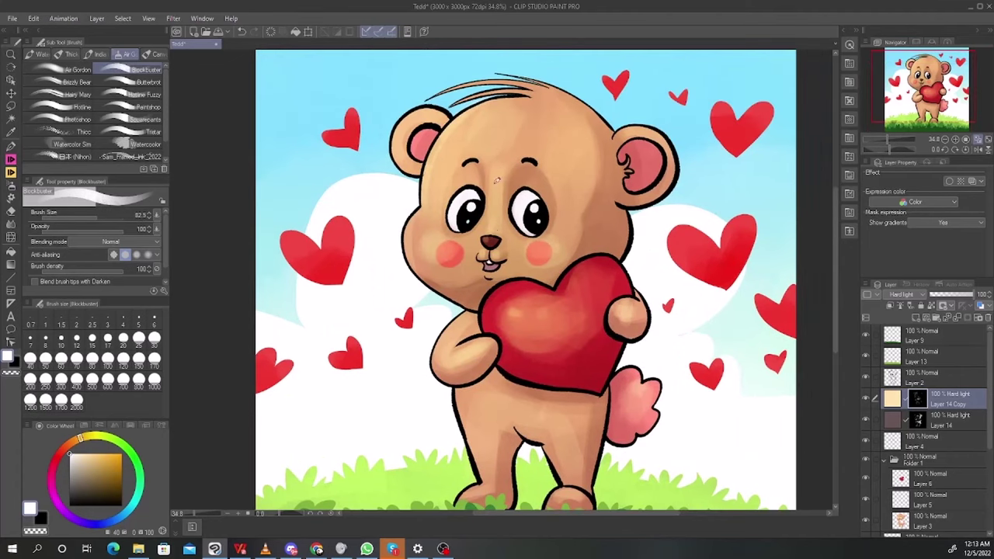
pyautogui.press(']')
pyautogui.press(']')
pyautogui.scroll(-2, 549, 158)
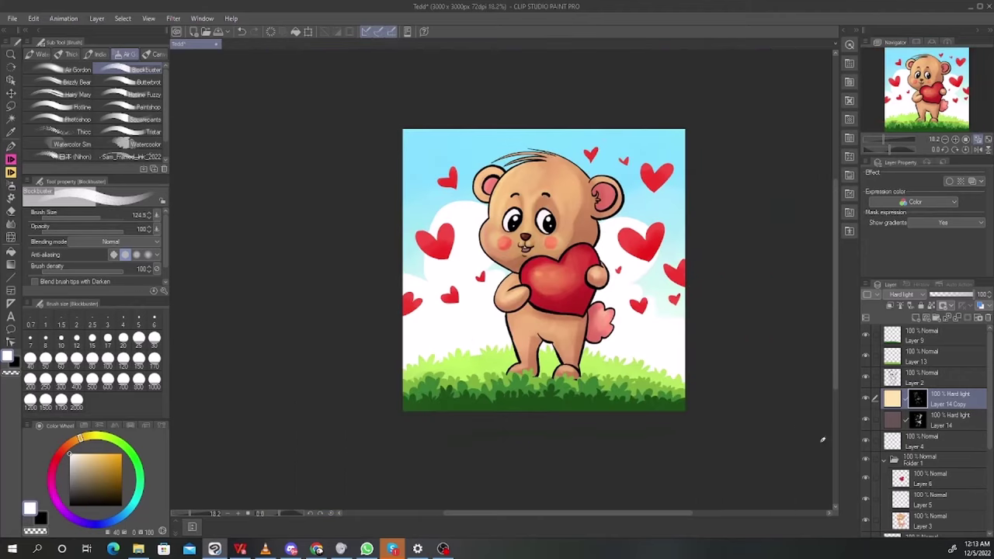
# Duplicate the cream Hard light highlight layer above itself and clear the duplicate's mask
pyautogui.hotkey('ctrl', 'c')
pyautogui.hotkey('ctrl', 'v')
pyautogui.click(918, 406)
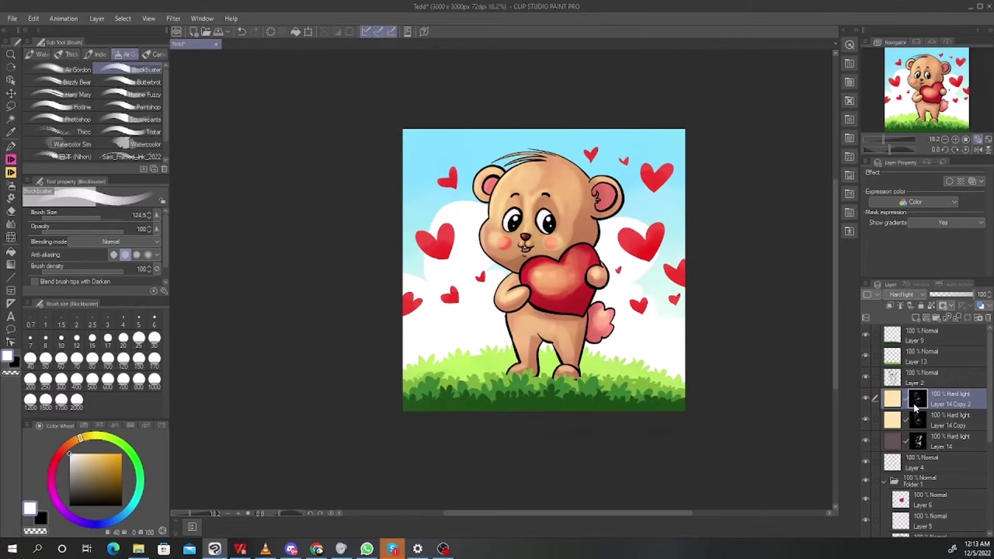
pyautogui.press('Delete')
# Paint a thin bright rim along the left edge of the bear's head with a smaller brush, redoing stray strokes
pyautogui.scroll(3, 534, 174)
pyautogui.press('[')
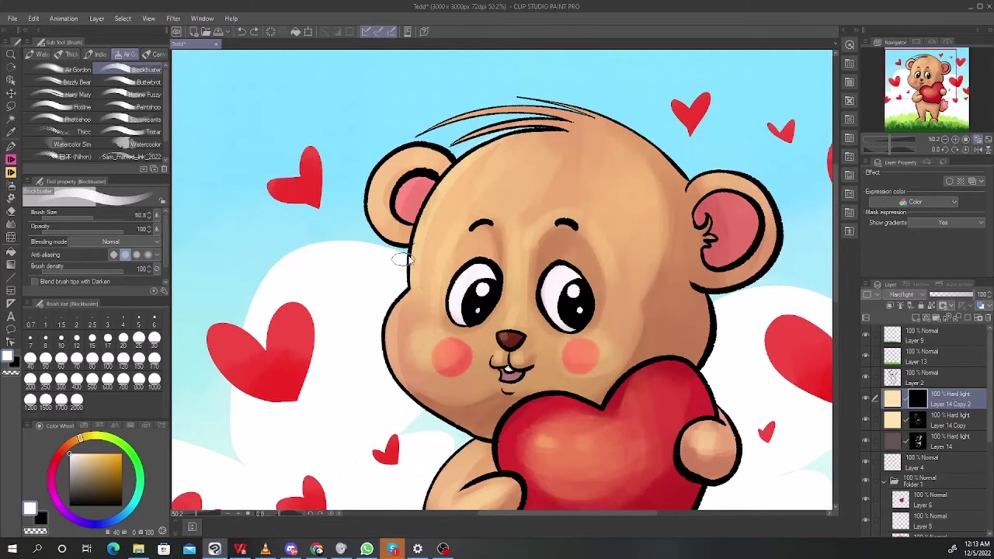
pyautogui.moveTo(413, 281)
pyautogui.mouseDown()
pyautogui.moveTo(431, 197)
pyautogui.moveTo(499, 142)
pyautogui.mouseUp()
pyautogui.hotkey('ctrl', 'z')
pyautogui.moveTo(486, 148); pyautogui.dragTo(546, 134)
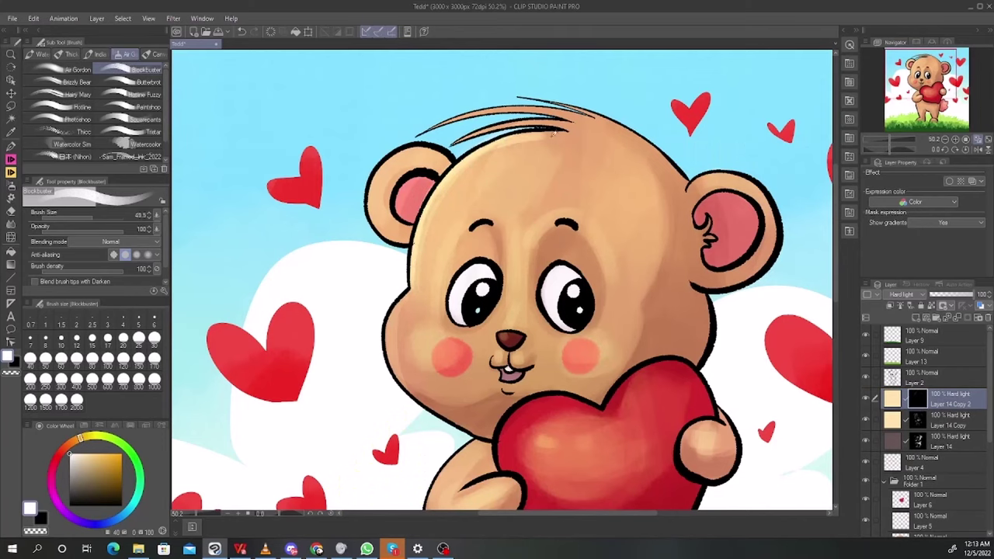
pyautogui.hotkey('ctrl', 'z')
pyautogui.moveTo(609, 93); pyautogui.dragTo(532, 68)
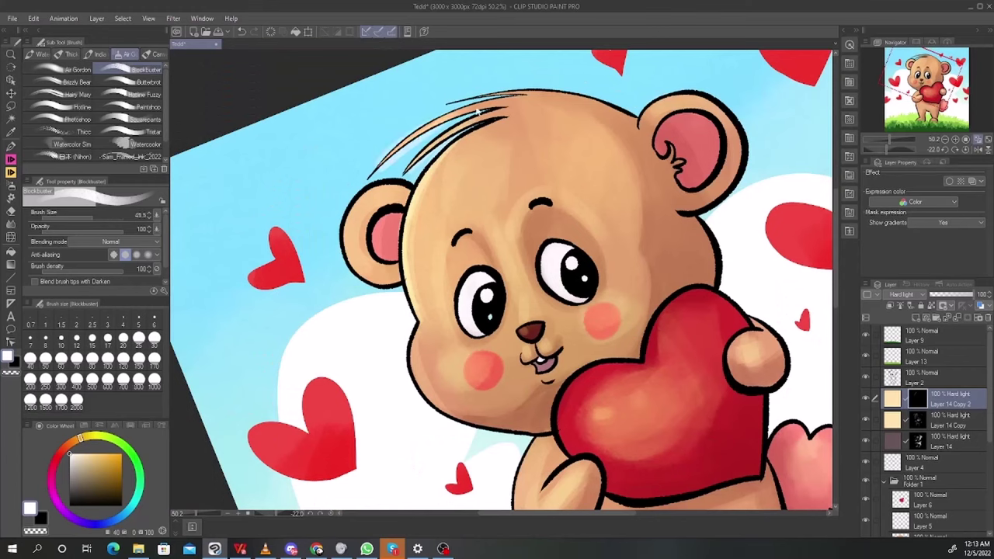
# Load the bear colour folder's contents as a selection and paint rim highlights around the upper head and ears
pyautogui.keyDown('ctrl'); pyautogui.click(895, 483); pyautogui.keyUp('ctrl')
pyautogui.moveTo(381, 160)
pyautogui.mouseDown()
pyautogui.moveTo(480, 106)
pyautogui.moveTo(375, 213)
pyautogui.moveTo(352, 177)
pyautogui.moveTo(427, 126)
pyautogui.mouseUp()
pyautogui.moveTo(404, 212); pyautogui.dragTo(357, 156)
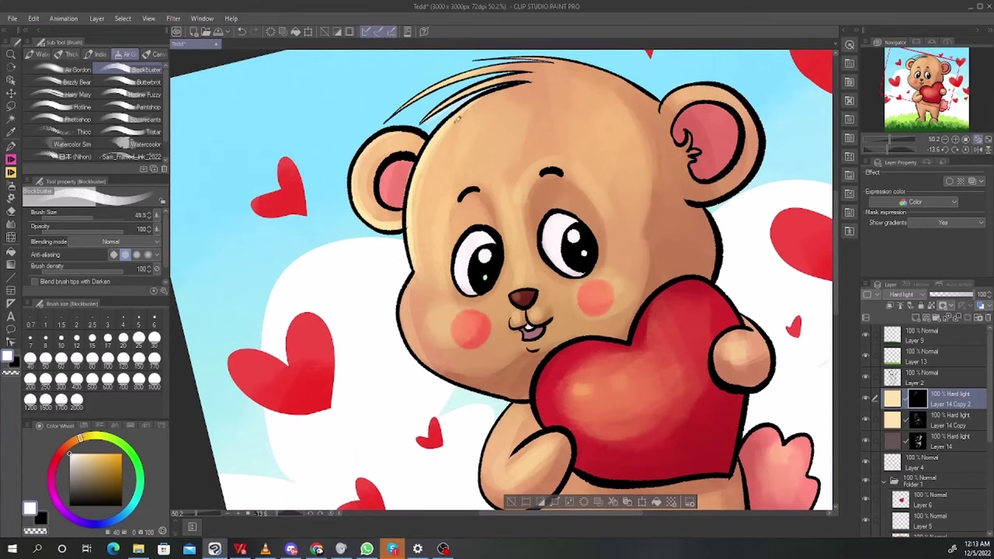
pyautogui.moveTo(644, 264)
pyautogui.mouseDown()
pyautogui.moveTo(634, 280)
pyautogui.moveTo(684, 128)
pyautogui.mouseUp()
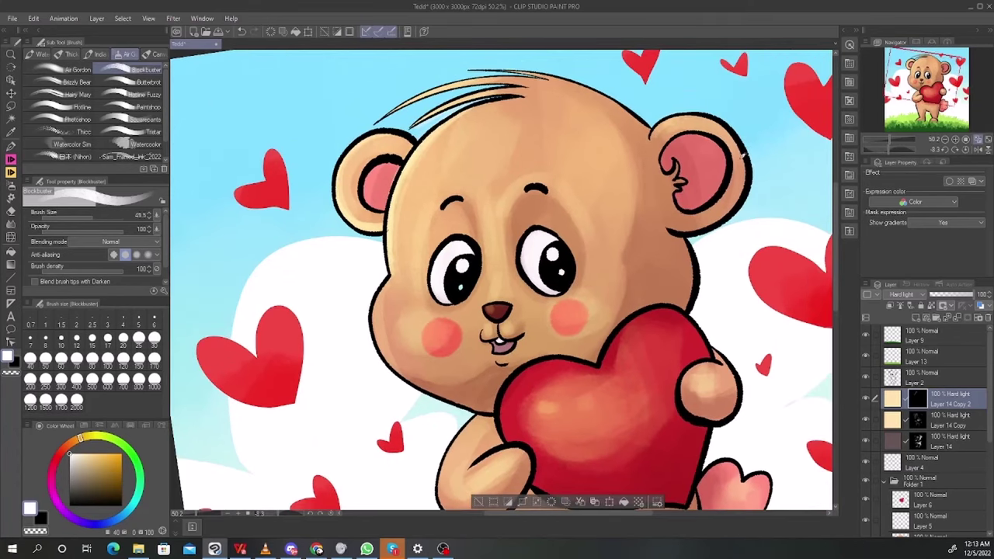
pyautogui.moveTo(539, 208); pyautogui.dragTo(494, 135)
# Paint the rim highlight along the bear's left cheek down to the chin, redoing the first strokes, and switch to the transparent colour for softening
pyautogui.moveTo(349, 204); pyautogui.dragTo(363, 296)
pyautogui.hotkey('ctrl', 'z')
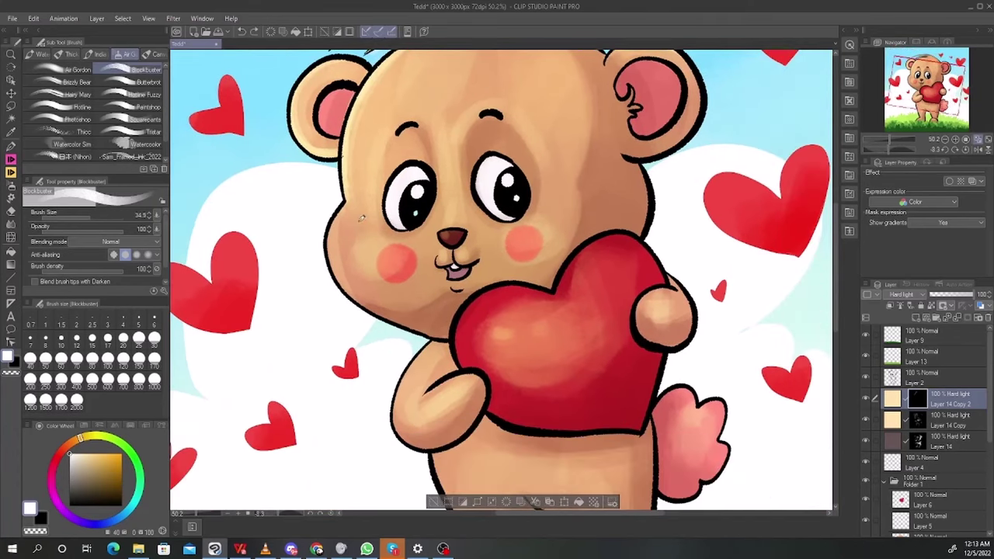
pyautogui.hotkey('ctrl', 'z')
pyautogui.moveTo(349, 218); pyautogui.dragTo(342, 291)
pyautogui.moveTo(424, 178); pyautogui.dragTo(449, 162)
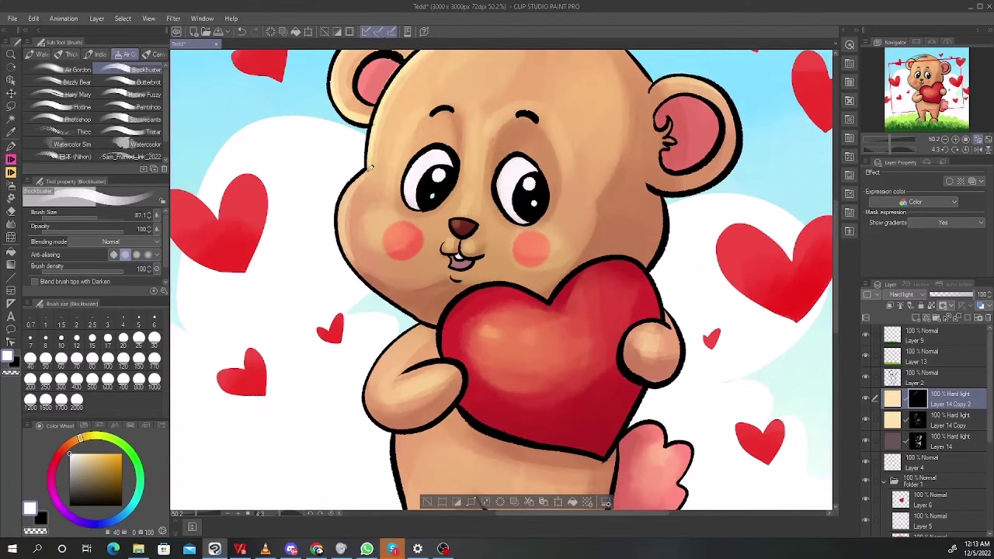
pyautogui.moveTo(346, 187)
pyautogui.mouseDown()
pyautogui.moveTo(349, 248)
pyautogui.moveTo(397, 303)
pyautogui.mouseUp()
pyautogui.moveTo(356, 260); pyautogui.dragTo(407, 310)
pyautogui.press('c')
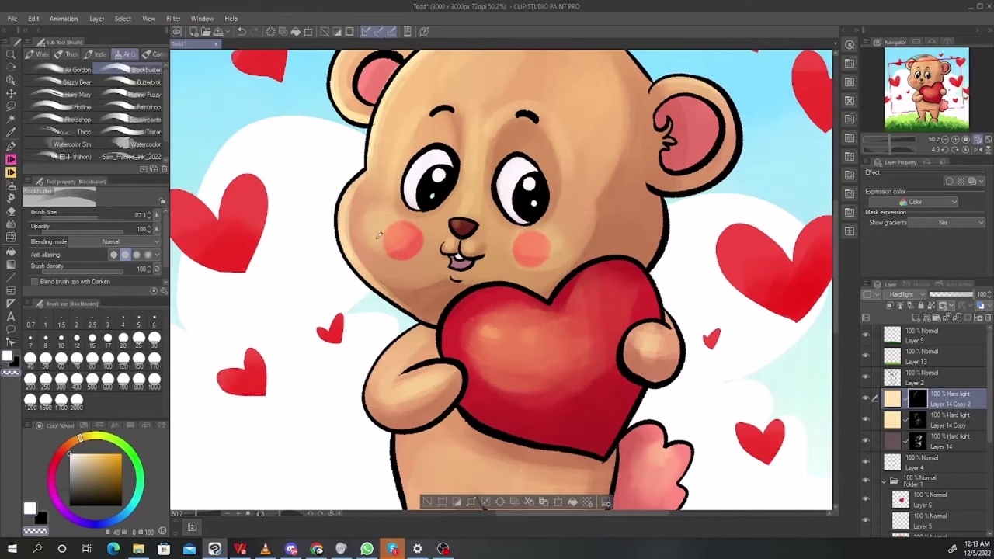
# Dab a small highlight onto the bear's nose
pyautogui.scroll(-8, 445, 160)
pyautogui.scroll(6, 497, 174)
pyautogui.moveTo(423, 171); pyautogui.dragTo(402, 180)
pyautogui.scroll(6, 400, 181)
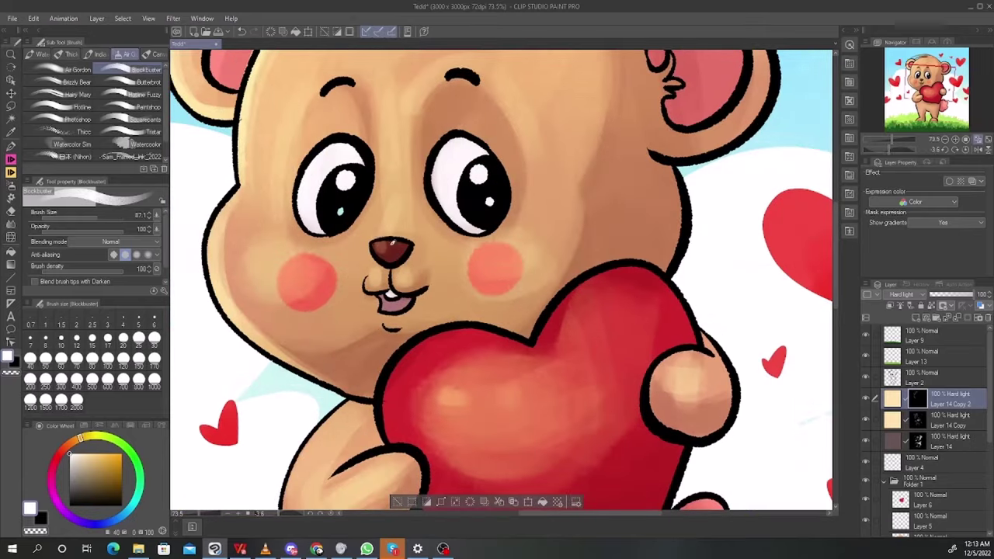
pyautogui.moveTo(392, 242); pyautogui.dragTo(380, 246)
# Paint rim highlights along the heart's lower left edge and the bear's left arm, undoing the misplaced strokes
pyautogui.scroll(-8, 466, 225)
pyautogui.scroll(4, 459, 305)
pyautogui.press('[')
pyautogui.moveTo(420, 326)
pyautogui.mouseDown()
pyautogui.moveTo(437, 278)
pyautogui.moveTo(391, 225)
pyautogui.mouseUp()
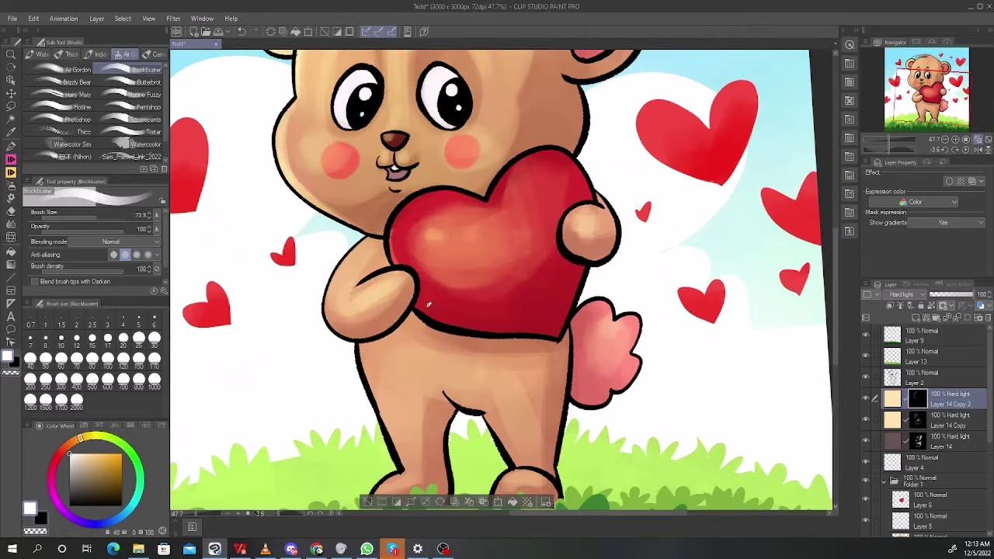
pyautogui.moveTo(423, 302); pyautogui.dragTo(457, 322)
pyautogui.moveTo(659, 332); pyautogui.dragTo(619, 395)
pyautogui.hotkey('ctrl', 'z')
pyautogui.moveTo(417, 261); pyautogui.dragTo(458, 314)
pyautogui.hotkey('ctrl', 'z')
pyautogui.moveTo(417, 266)
pyautogui.mouseDown()
pyautogui.moveTo(523, 353)
pyautogui.moveTo(605, 158)
pyautogui.mouseUp()
pyautogui.hotkey('ctrl', 'z')
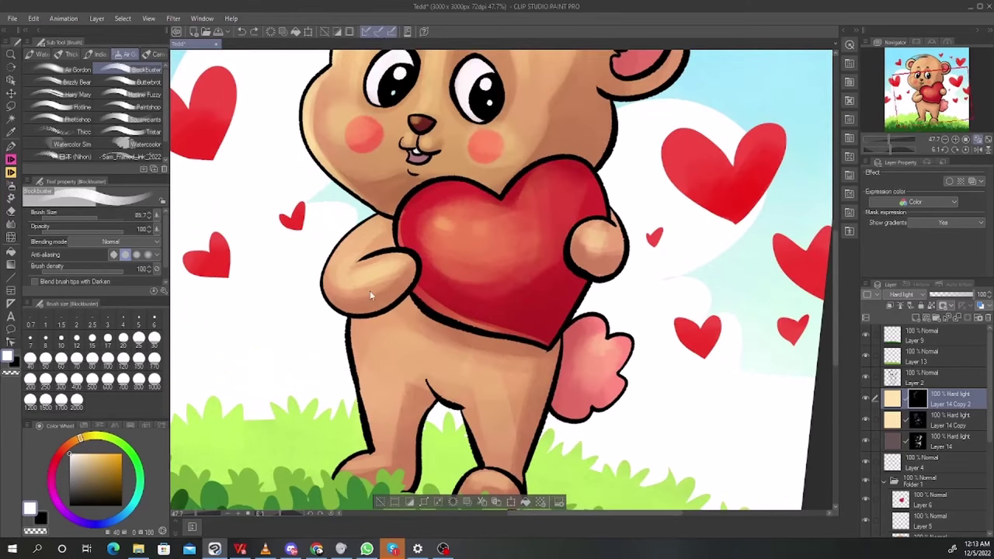
pyautogui.moveTo(343, 304)
pyautogui.mouseDown()
pyautogui.moveTo(346, 239)
pyautogui.moveTo(388, 213)
pyautogui.mouseUp()
# Paint rim highlights along the outer edge of the bear's left leg and the top of its foot
pyautogui.scroll(-5, 435, 210)
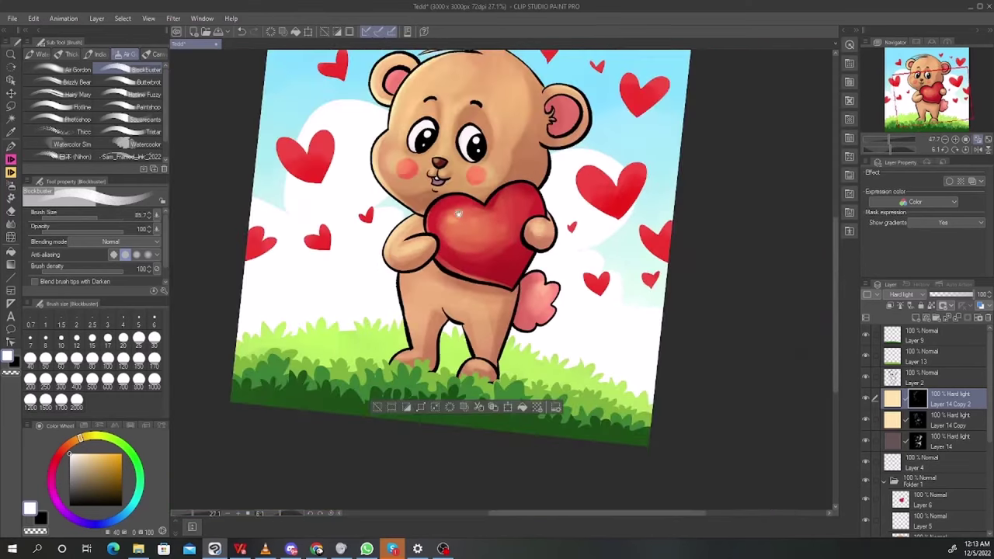
pyautogui.scroll(4, 425, 208)
pyautogui.moveTo(385, 318)
pyautogui.mouseDown()
pyautogui.moveTo(409, 435)
pyautogui.moveTo(411, 344)
pyautogui.mouseUp()
pyautogui.moveTo(374, 368); pyautogui.dragTo(407, 351)
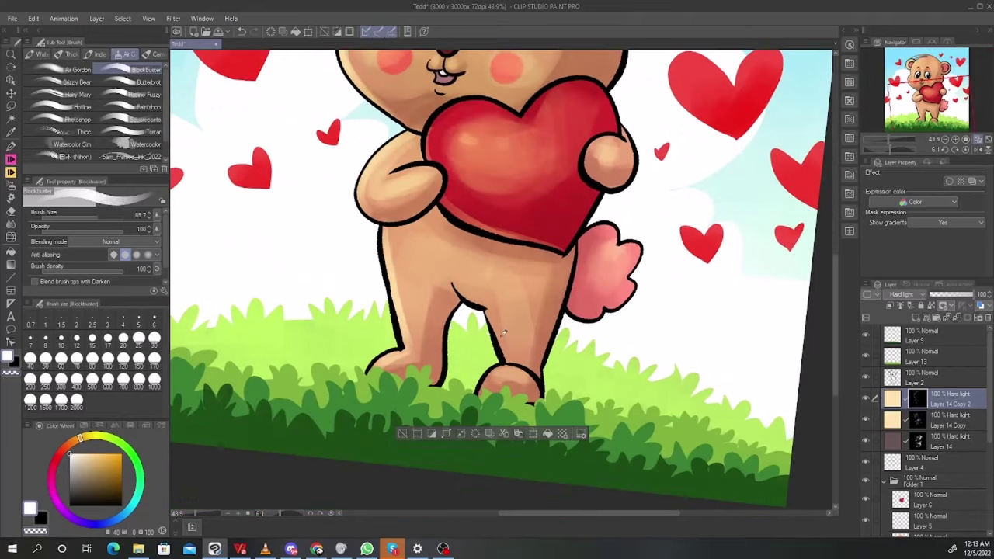
pyautogui.scroll(-2, 503, 330)
pyautogui.scroll(-2, 581, 259)
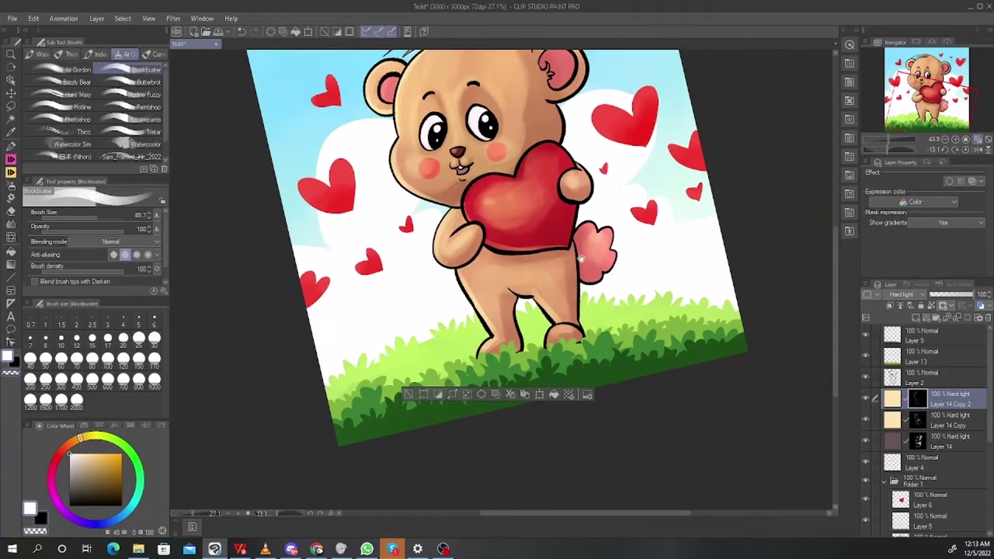
pyautogui.scroll(-3, 681, 213)
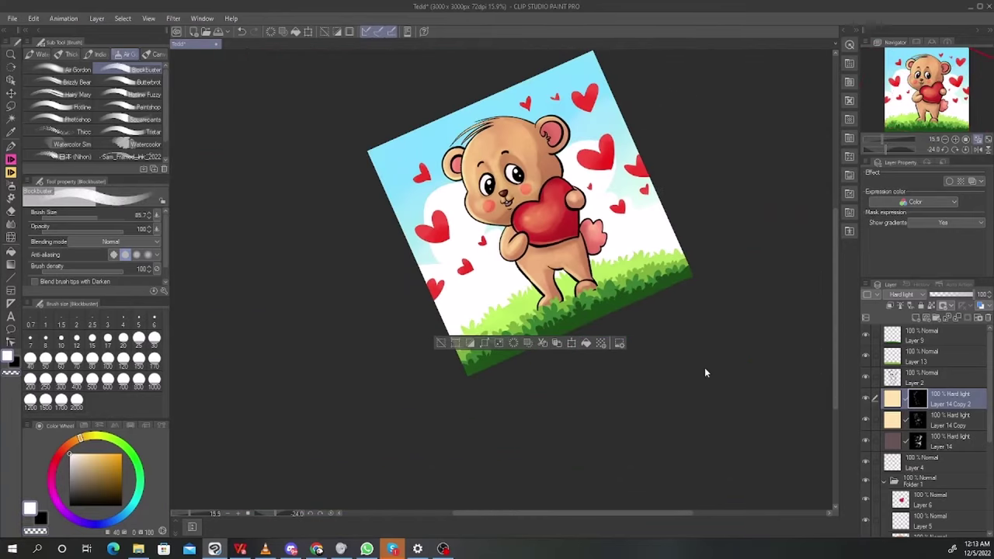
# Clear the selection and reset the canvas rotation to upright
pyautogui.hotkey('ctrl', 'd')
pyautogui.press('r')
pyautogui.moveTo(707, 365); pyautogui.dragTo(717, 415)
pyautogui.doubleClick(810, 424)
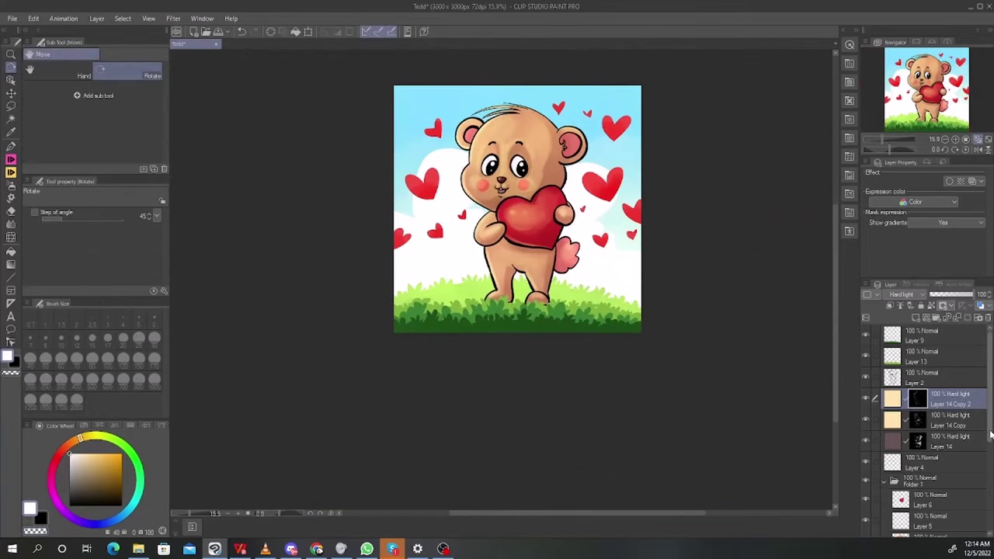
# Add a new layer directly above the background hearts layer, below the light grass layer
pyautogui.scroll(-4, 960, 496)
pyautogui.click(919, 438)
pyautogui.click(928, 417)
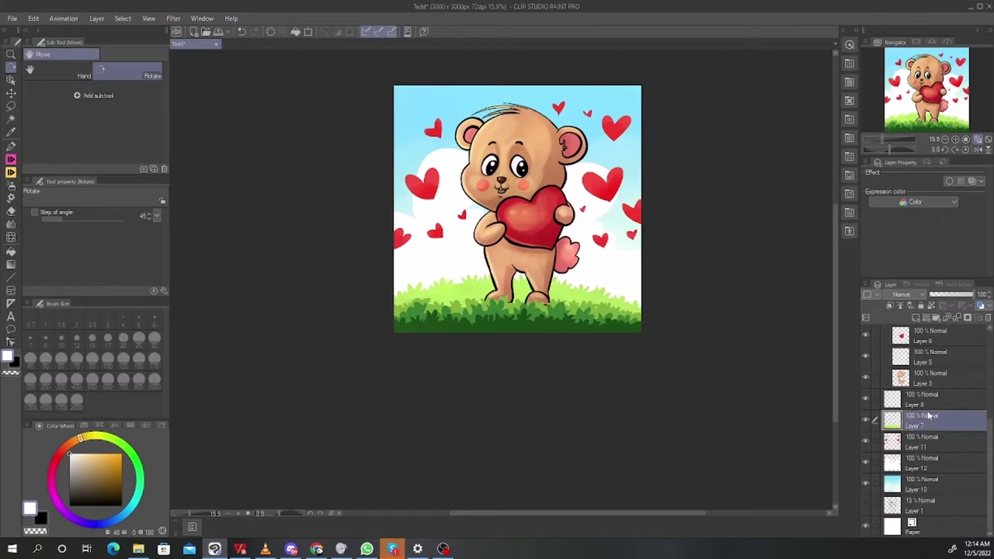
pyautogui.click(916, 438)
pyautogui.click(916, 319)
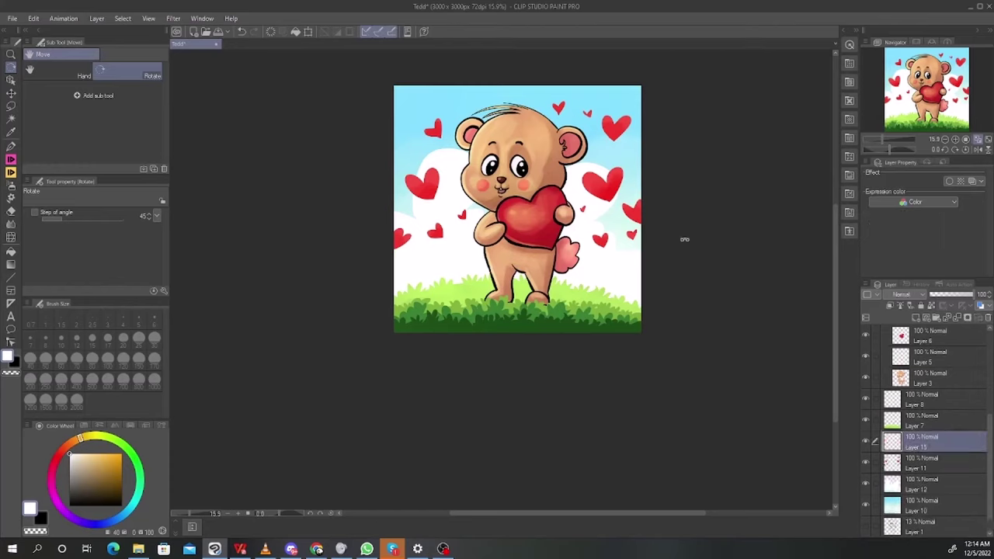
# Lasso rounded bush shapes behind the grass on both sides of the bear
pyautogui.press('m')
pyautogui.moveTo(710, 247); pyautogui.dragTo(677, 164)
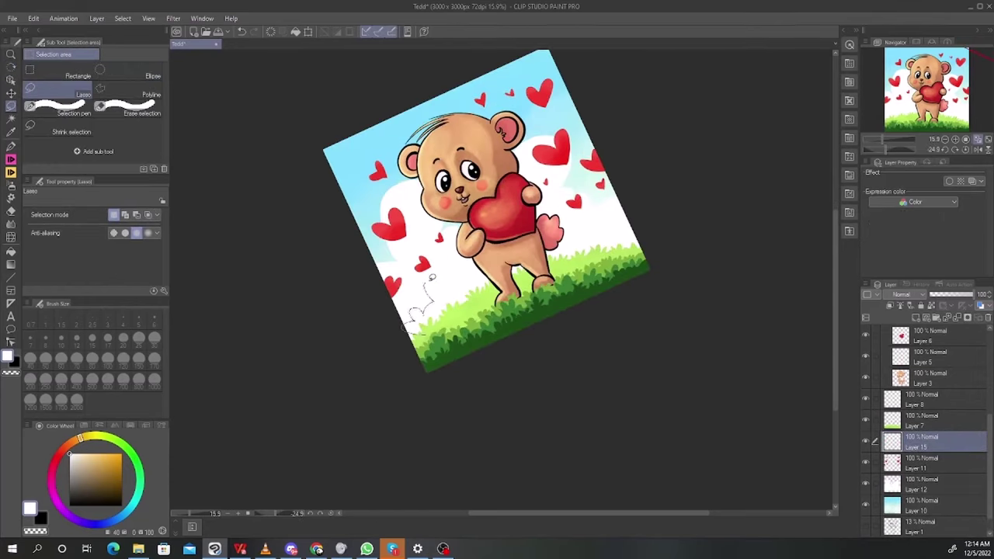
pyautogui.moveTo(433, 277); pyautogui.dragTo(469, 289)
pyautogui.moveTo(426, 341)
pyautogui.mouseDown()
pyautogui.moveTo(397, 316)
pyautogui.moveTo(451, 287)
pyautogui.moveTo(473, 305)
pyautogui.mouseUp()
pyautogui.moveTo(564, 248)
pyautogui.mouseDown()
pyautogui.moveTo(606, 246)
pyautogui.moveTo(538, 252)
pyautogui.mouseUp()
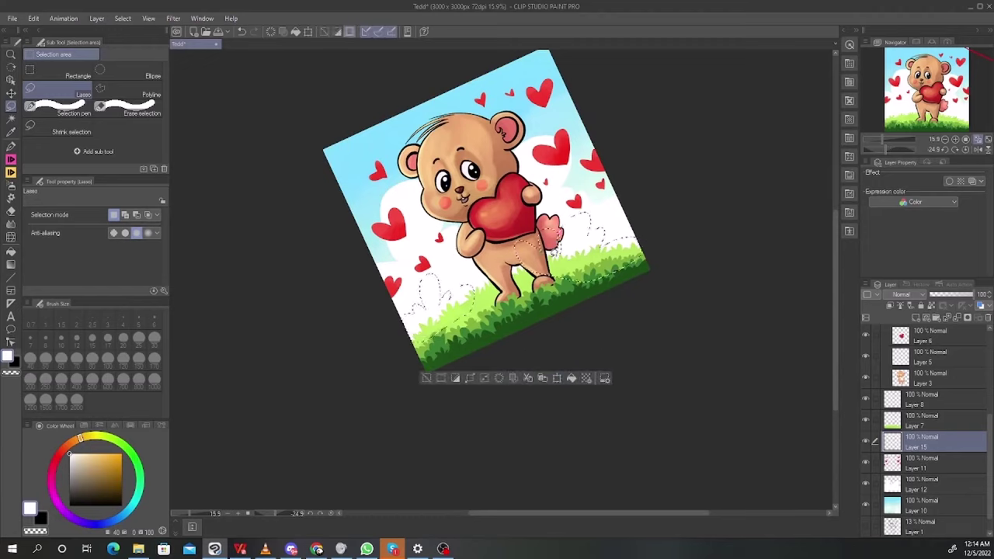
pyautogui.moveTo(613, 239); pyautogui.dragTo(648, 219)
# Fill the lassoed bush shapes with a muted green using a very large Blockbuster brush
pyautogui.hotkey('ctrl', 'd')
pyautogui.press('b')
pyautogui.click(113, 440)
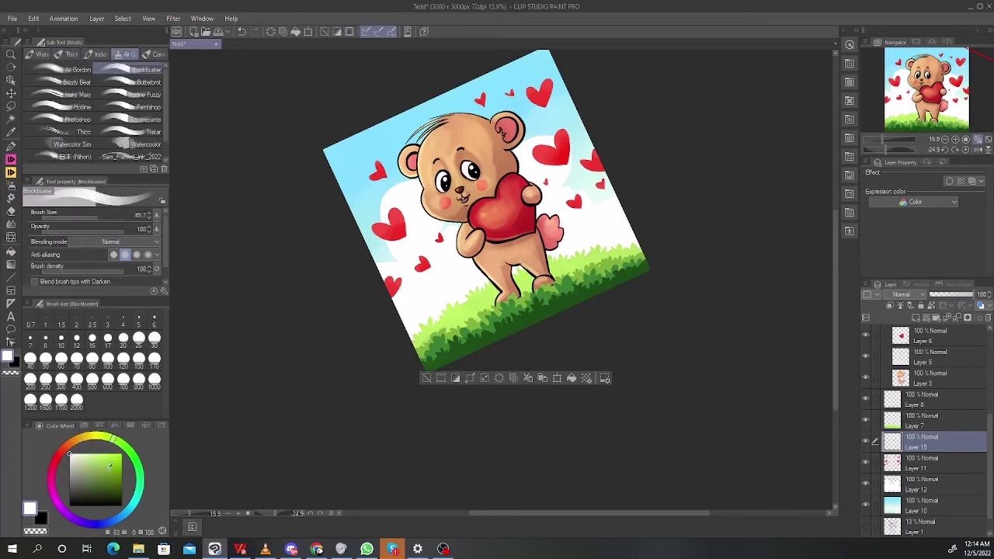
pyautogui.click(104, 475)
pyautogui.moveTo(467, 293); pyautogui.dragTo(579, 287)
pyautogui.moveTo(579, 264)
pyautogui.mouseDown()
pyautogui.moveTo(529, 228)
pyautogui.moveTo(573, 225)
pyautogui.mouseUp()
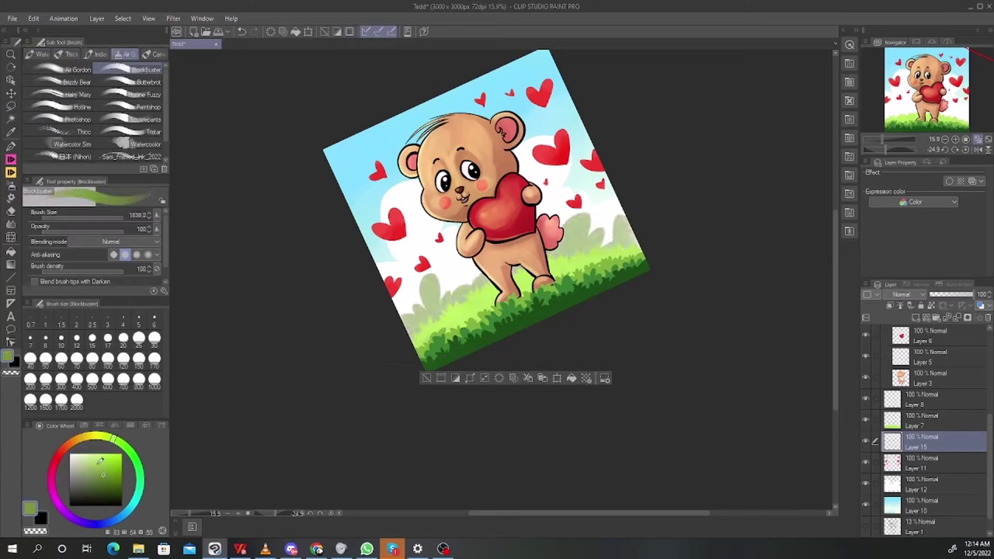
# Repaint the bushes with successively lighter greens at brush size 2000
pyautogui.click(95, 464)
pyautogui.moveTo(483, 281); pyautogui.dragTo(497, 264)
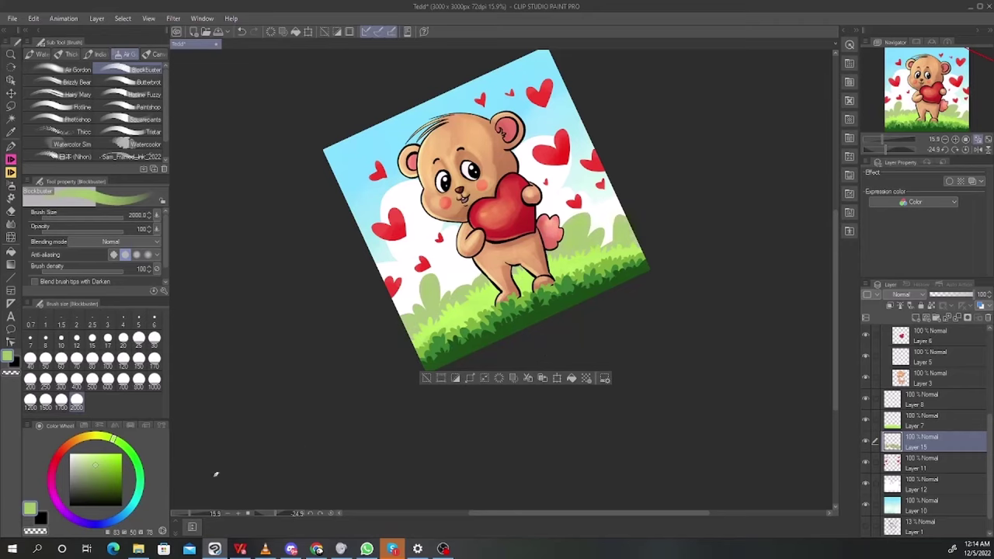
pyautogui.click(94, 459)
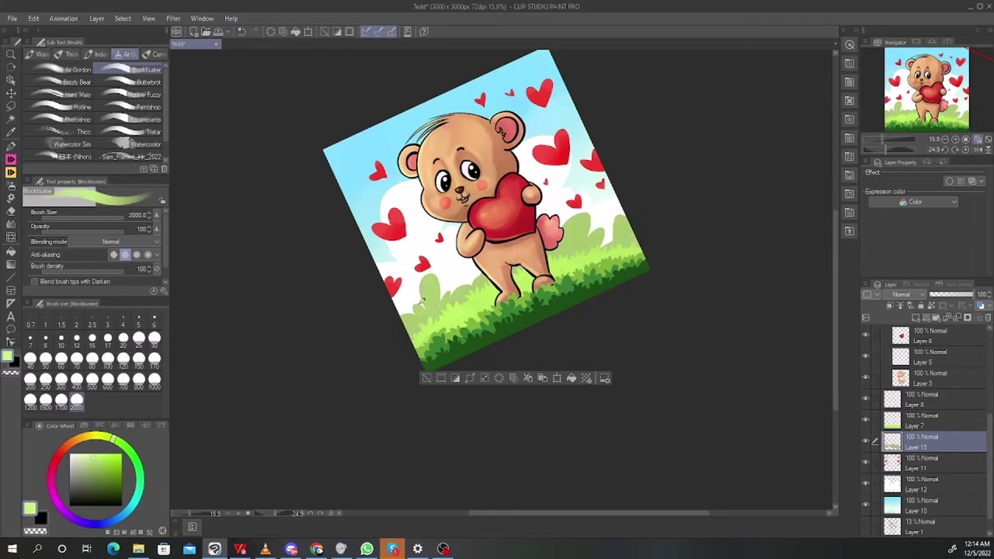
pyautogui.moveTo(496, 284)
pyautogui.mouseDown()
pyautogui.moveTo(681, 231)
pyautogui.moveTo(481, 307)
pyautogui.mouseUp()
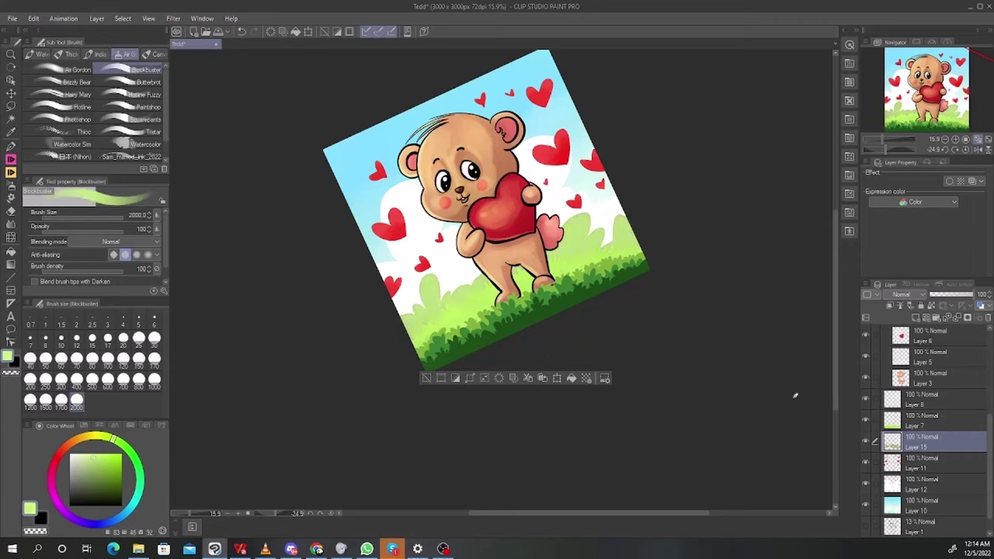
# Adjust the bush layer's colour with hue 46 and luminosity 7
pyautogui.hotkey('ctrl', 'u')
pyautogui.click(807, 373)
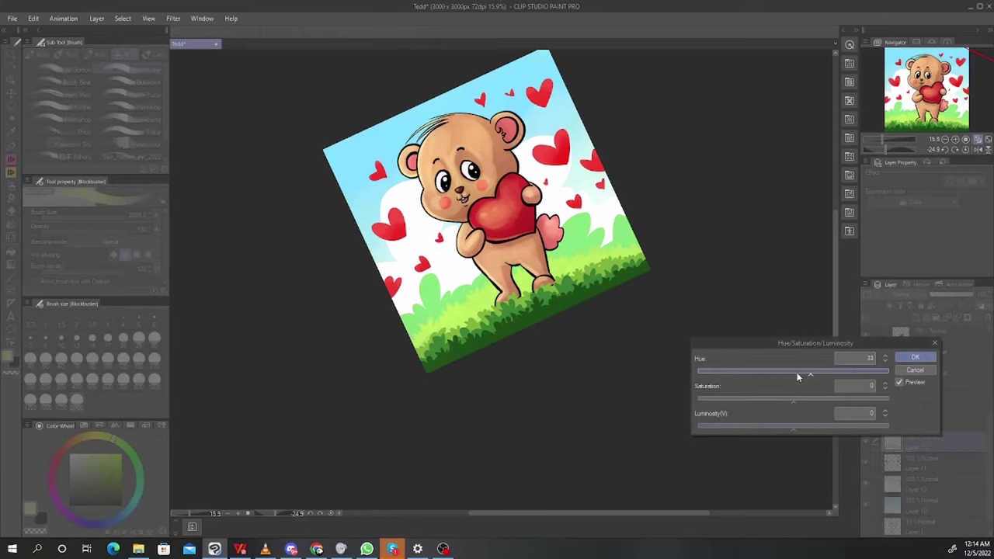
pyautogui.moveTo(793, 375); pyautogui.dragTo(826, 373)
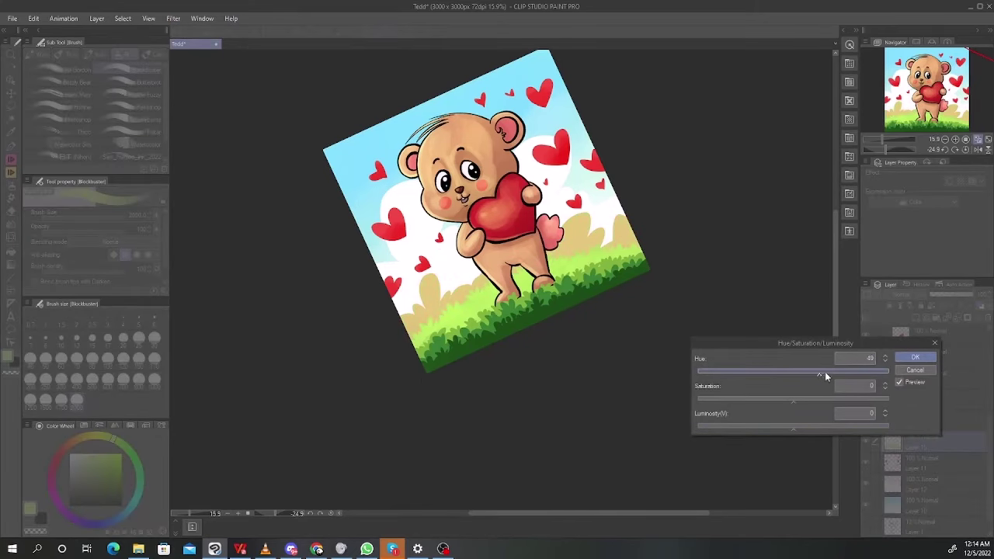
pyautogui.click(819, 428)
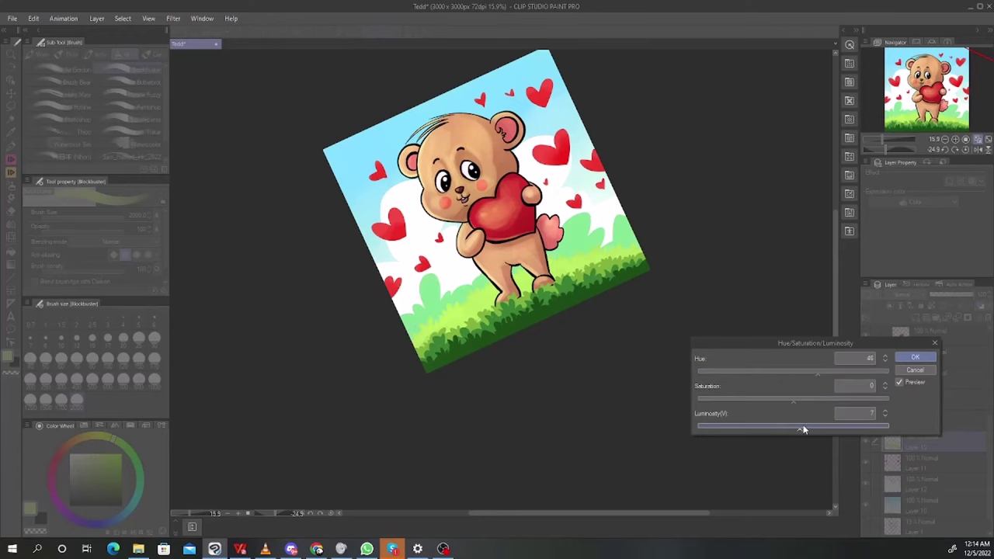
pyautogui.click(912, 356)
# Straighten the canvas, hide the bush layer and save the illustration
pyautogui.press('r')
pyautogui.doubleClick(692, 450)
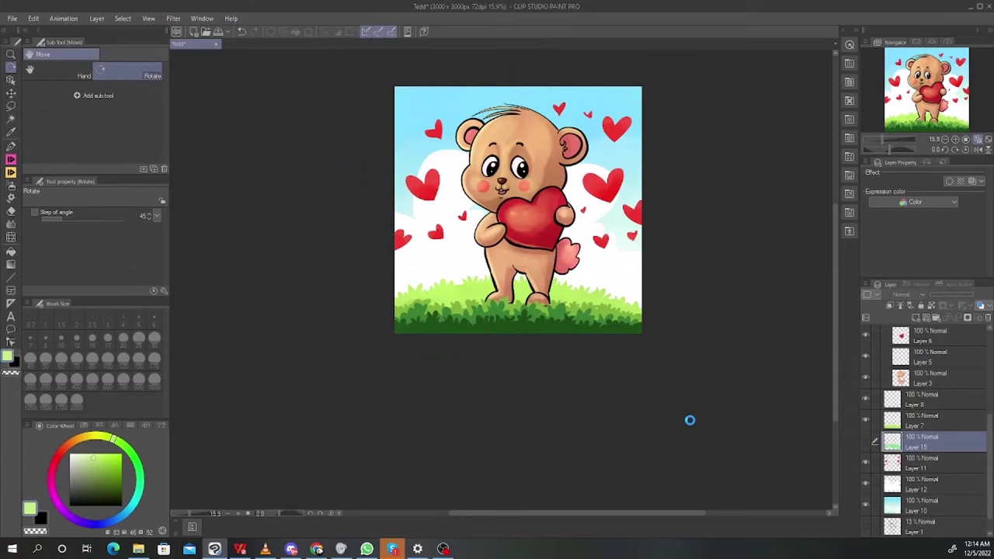
pyautogui.hotkey('ctrl', 's')
# Place a duplicate of the newest cream highlight layer at the top of the layer stack and clear its mask
pyautogui.scroll(4, 662, 405)
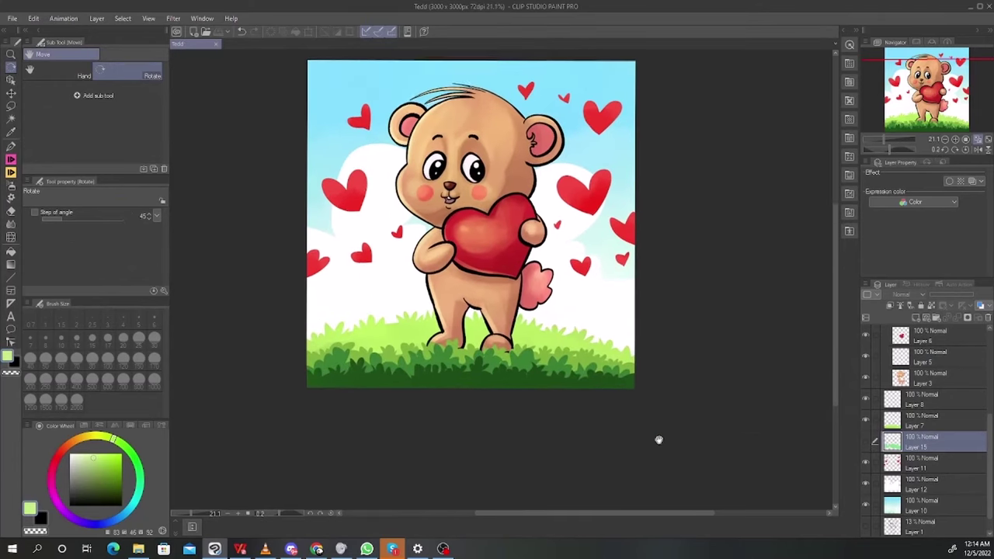
pyautogui.scroll(5, 932, 427)
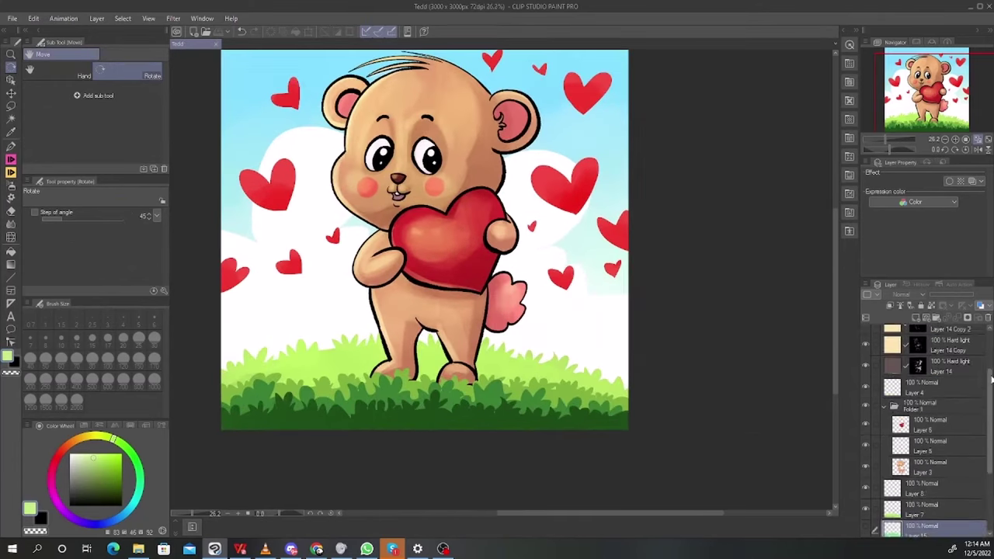
pyautogui.moveTo(947, 400); pyautogui.dragTo(954, 336)
pyautogui.click(917, 337)
pyautogui.press('Delete')
pyautogui.moveTo(788, 378); pyautogui.dragTo(803, 432)
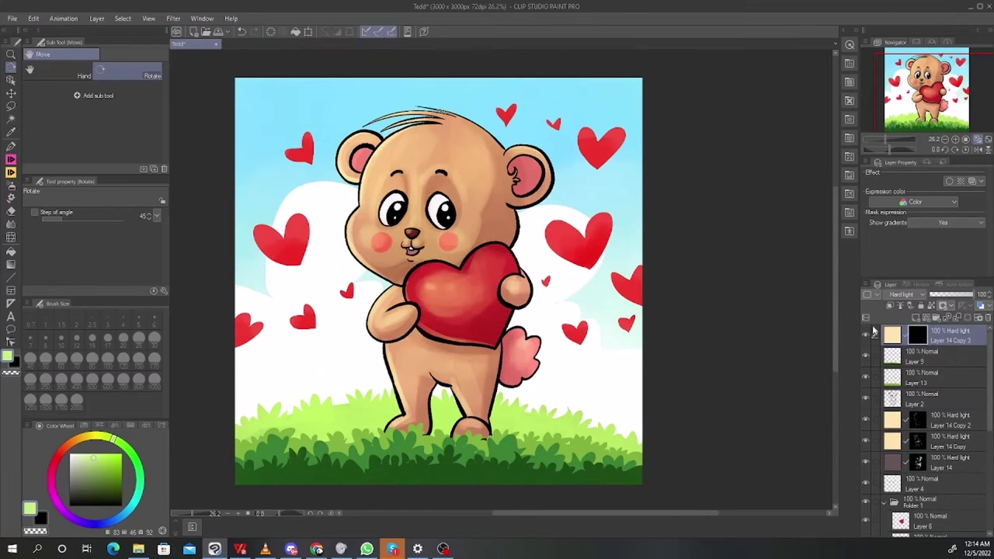
# Set the top highlight layer's blending mode to Add (Glow) and prepare a large white Air Gordon airbrush
pyautogui.click(902, 294)
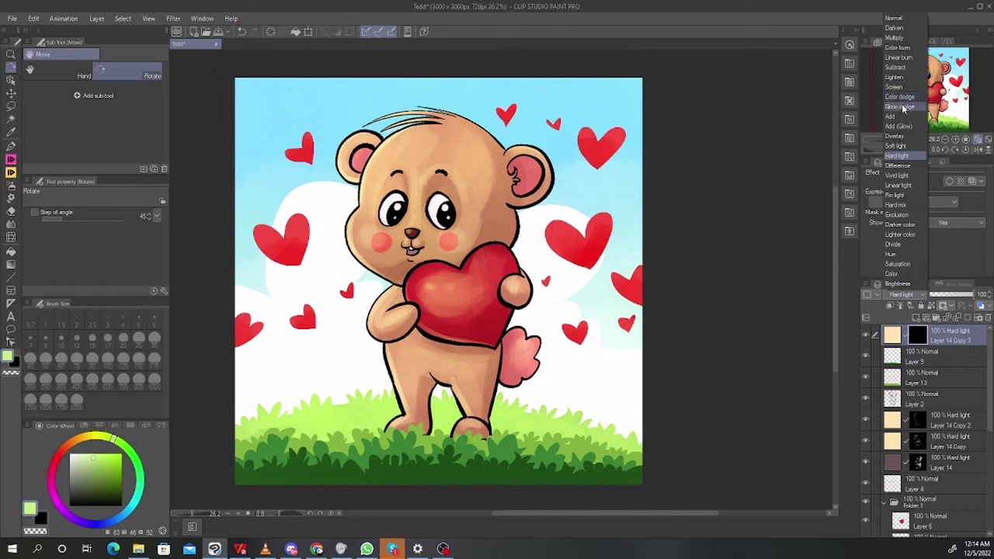
pyautogui.click(899, 126)
pyautogui.press('b')
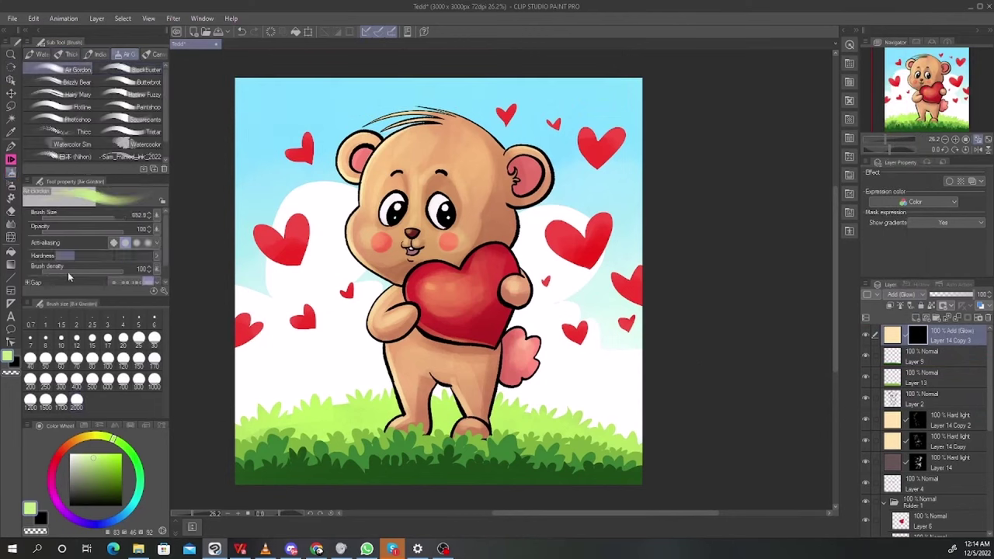
pyautogui.moveTo(440, 184); pyautogui.dragTo(462, 152)
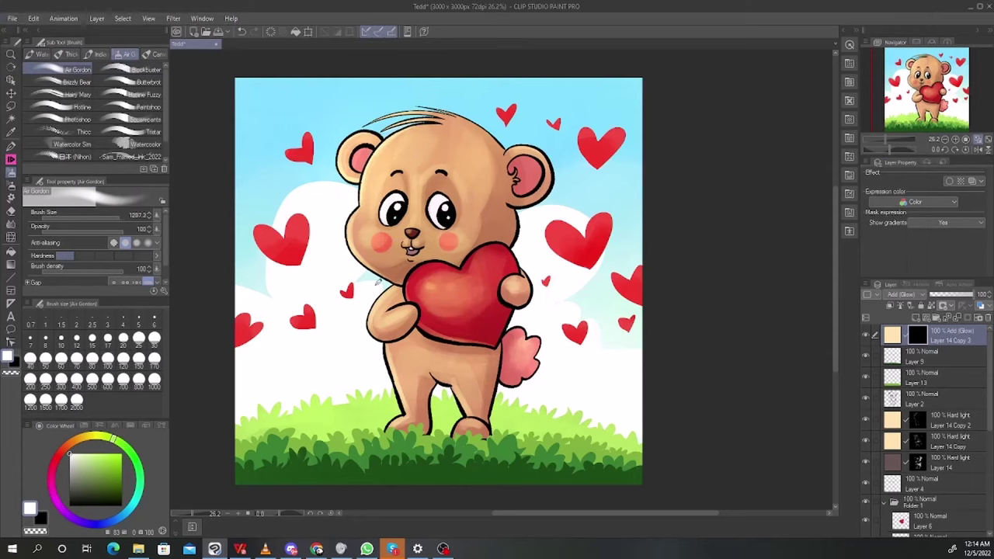
# Airbrush a soft glow onto the large red heart, undoing the first dab and the extra ones on the arm and hip
pyautogui.click(439, 291)
pyautogui.hotkey('ctrl', 'z')
pyautogui.moveTo(461, 298)
pyautogui.mouseDown()
pyautogui.moveTo(452, 302)
pyautogui.moveTo(474, 308)
pyautogui.moveTo(447, 293)
pyautogui.mouseUp()
pyautogui.click(437, 295)
pyautogui.click(386, 314)
pyautogui.click(385, 368)
pyautogui.hotkey('ctrl', 'z')
pyautogui.hotkey('ctrl', 'z')
# Dab soft glows on the background hearts around the bear, undoing the dab on the large right one
pyautogui.click(286, 224)
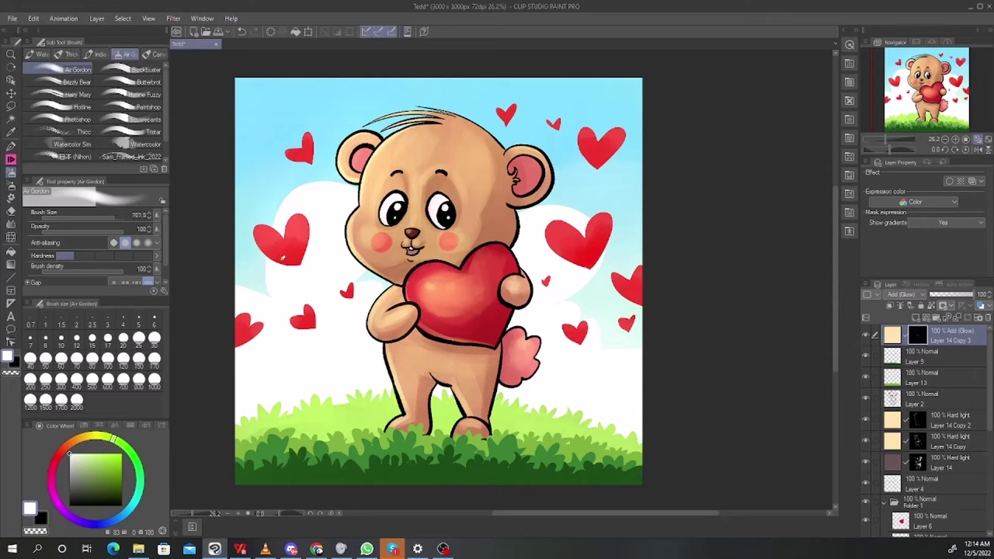
pyautogui.click(293, 156)
pyautogui.press(']')
pyautogui.press(']')
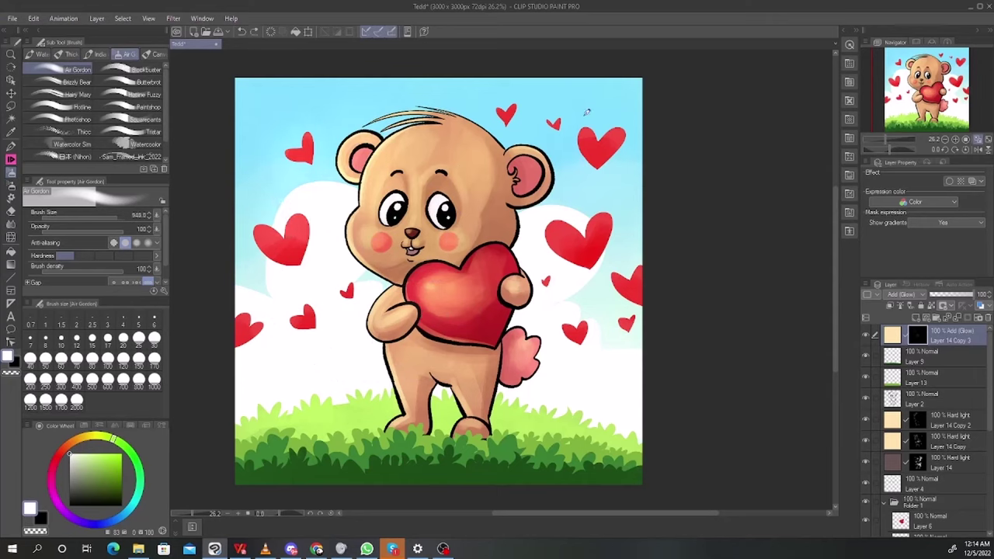
pyautogui.click(598, 215)
pyautogui.hotkey('ctrl', 'z')
# Airbrush a broad soft glow across the bear's face
pyautogui.moveTo(487, 198); pyautogui.dragTo(457, 200)
pyautogui.press('[')
pyautogui.scroll(-2, 515, 416)
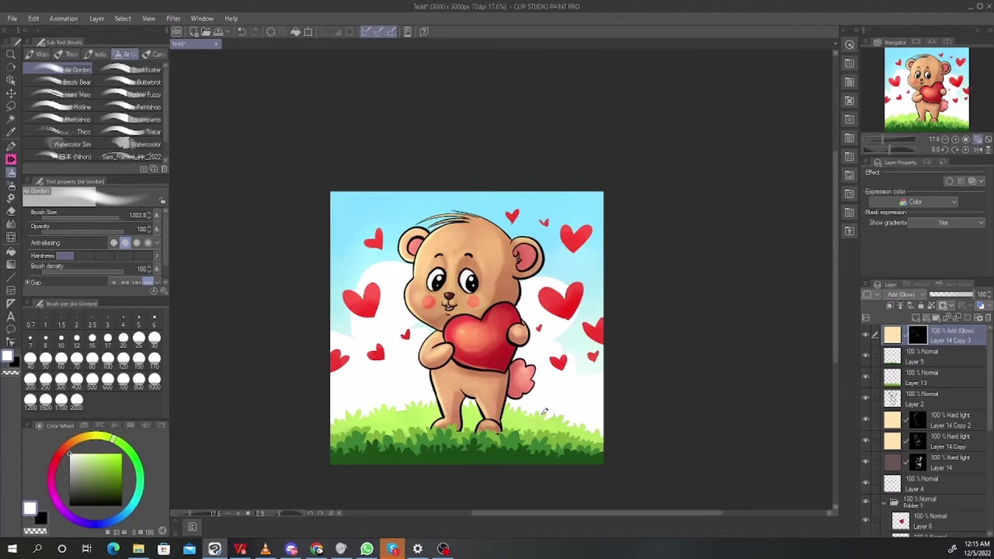